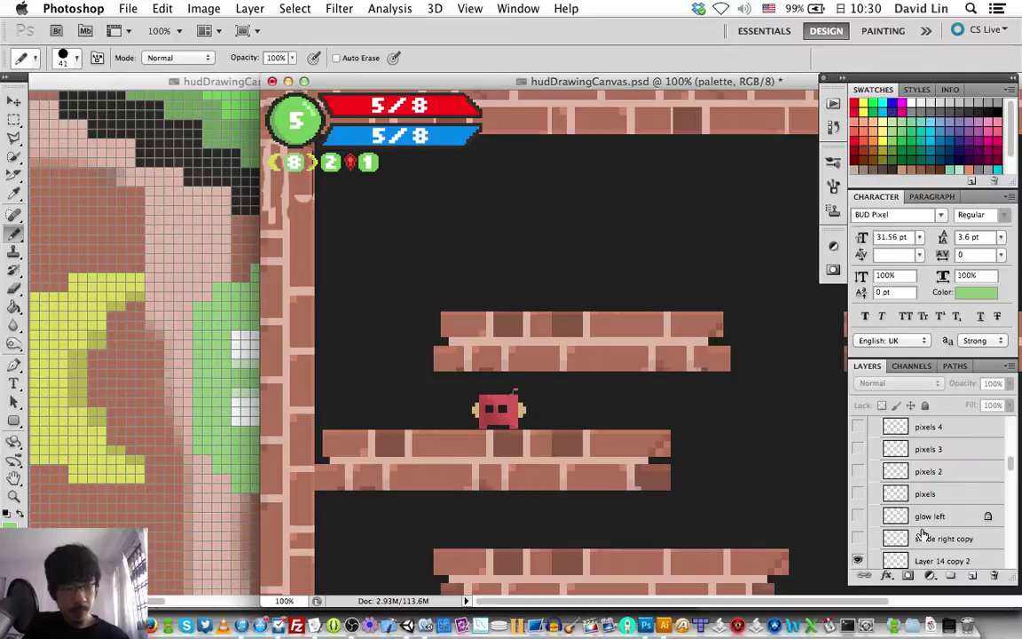
- Delete the leftover pixels-to-shade layers and the orb BG layers from the first ability-circle group
left_click(923, 535, "shift")
key("Delete")
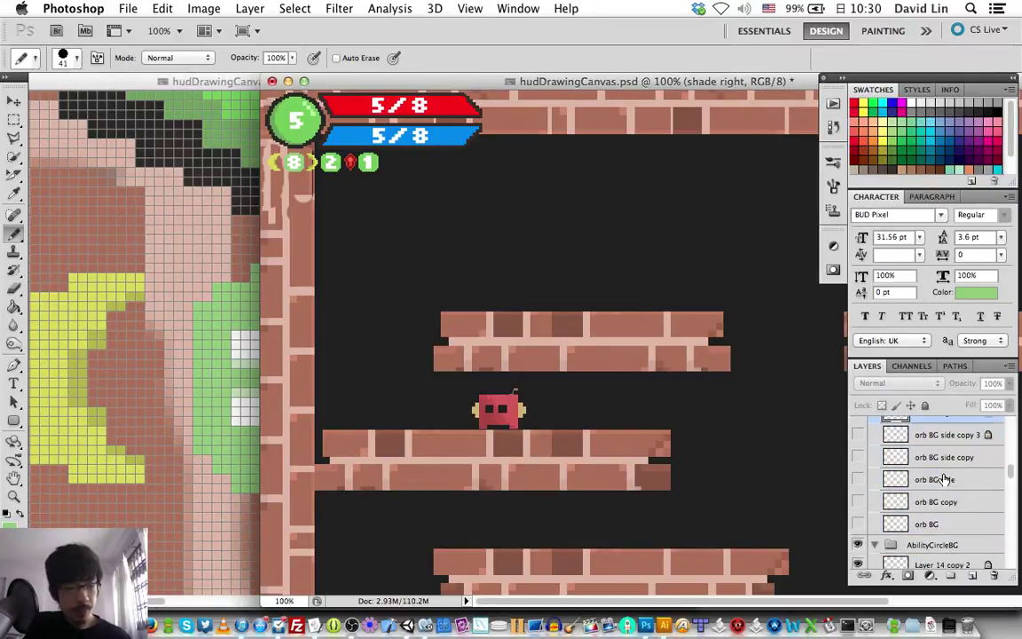
left_click(943, 521, "shift")
key("Delete")
- In AbilityCircleBG copy 2, delete the palette, shade right and orb BG layers
scroll(943, 521, "up", 4)
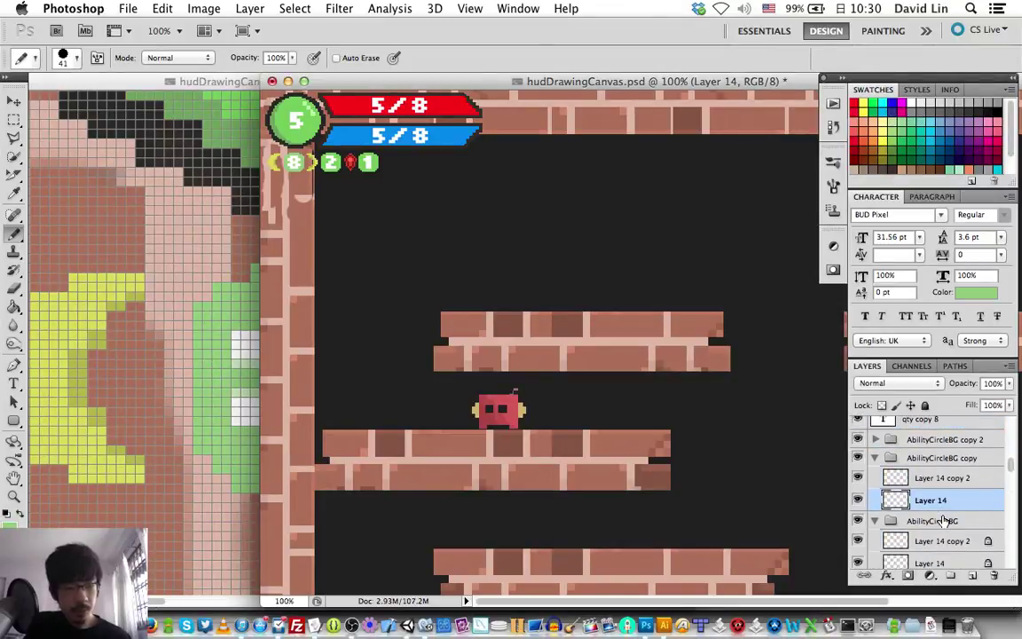
left_click(876, 440)
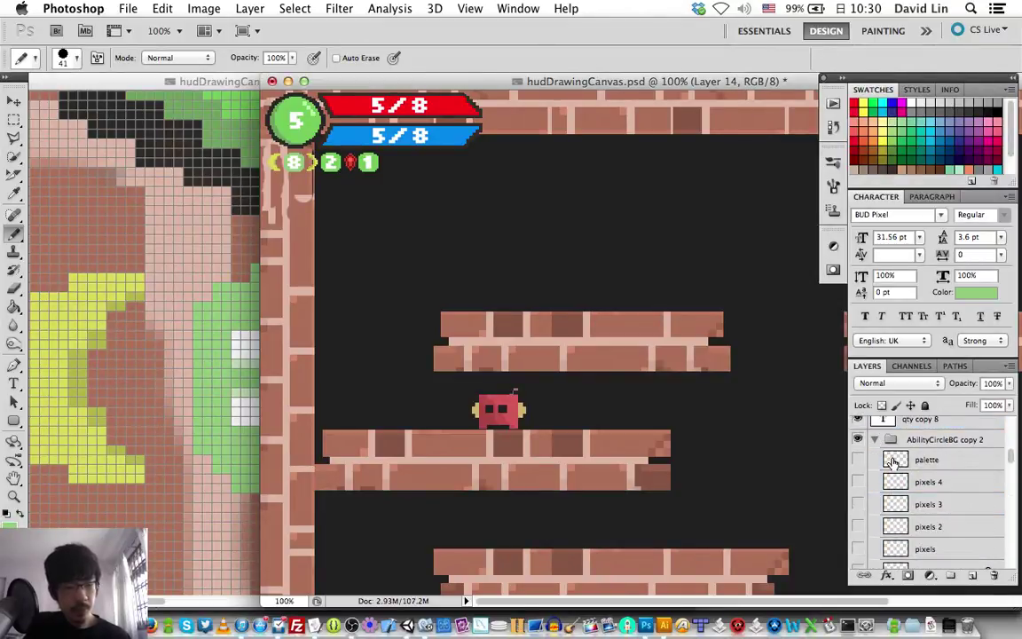
left_click(897, 456)
scroll(894, 460, "down", 3)
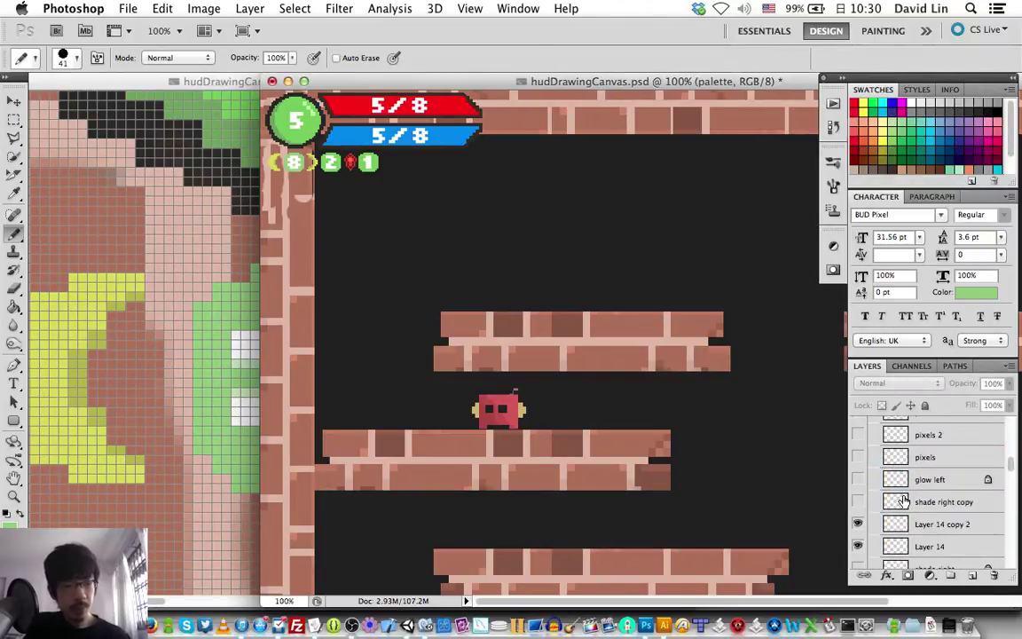
scroll(903, 501, "down", 2)
left_click(896, 476)
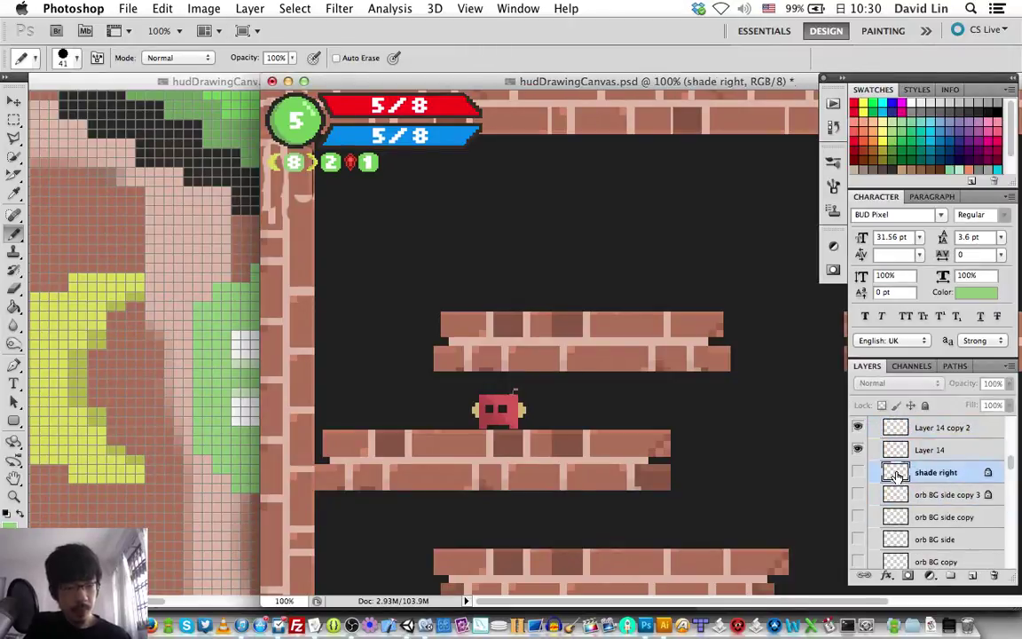
scroll(896, 477, "down", 2)
left_click(890, 542, "shift")
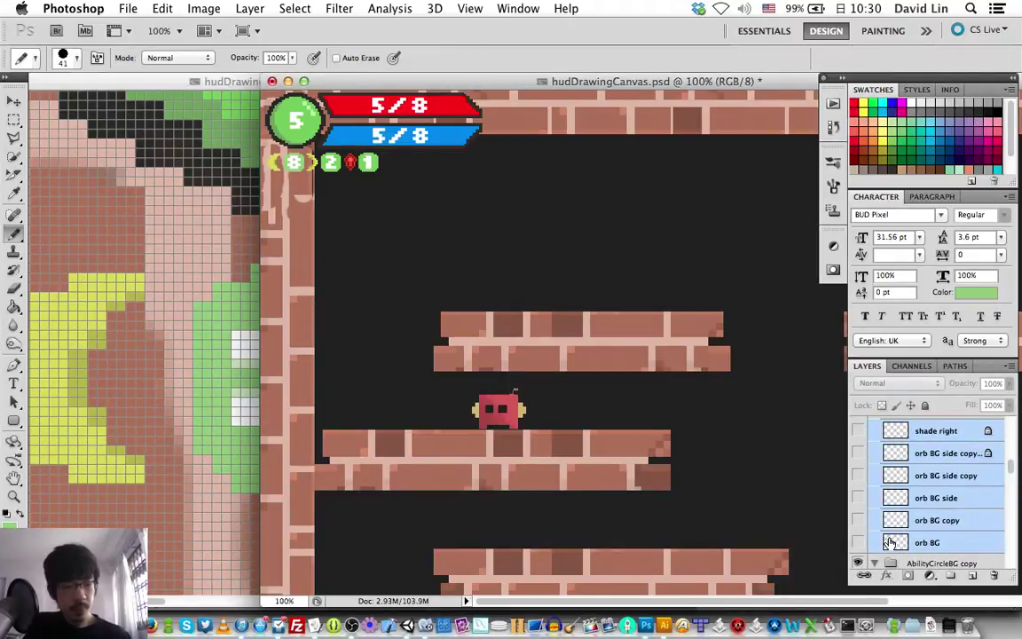
key("super+e")
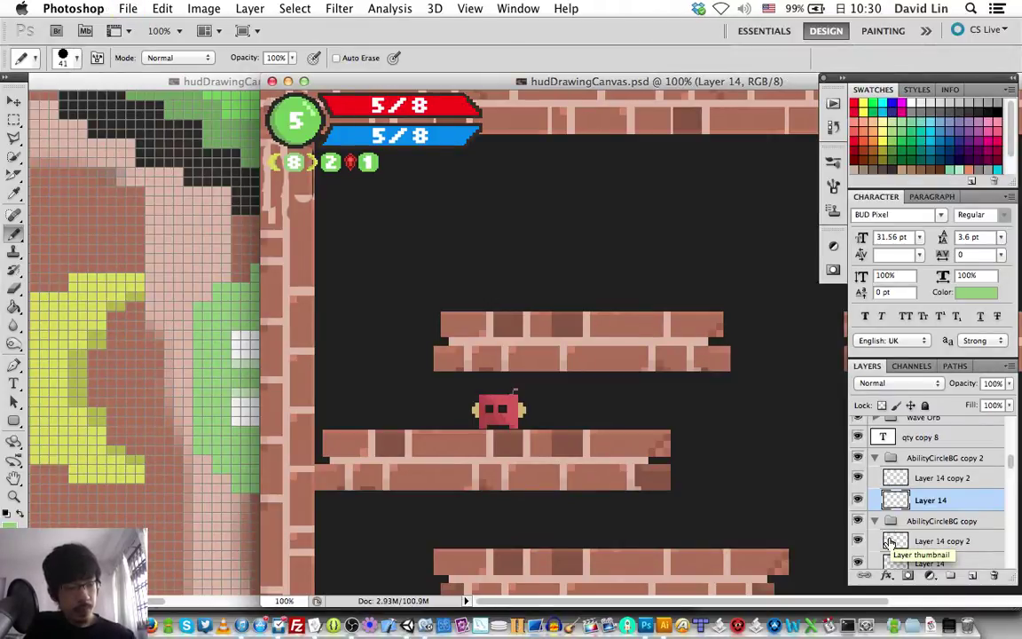
- Lock transparent pixels on both Layer 14 layers of AbilityCircleBG copy, then open the foreground Color Picker
scroll(890, 542, "down", 3)
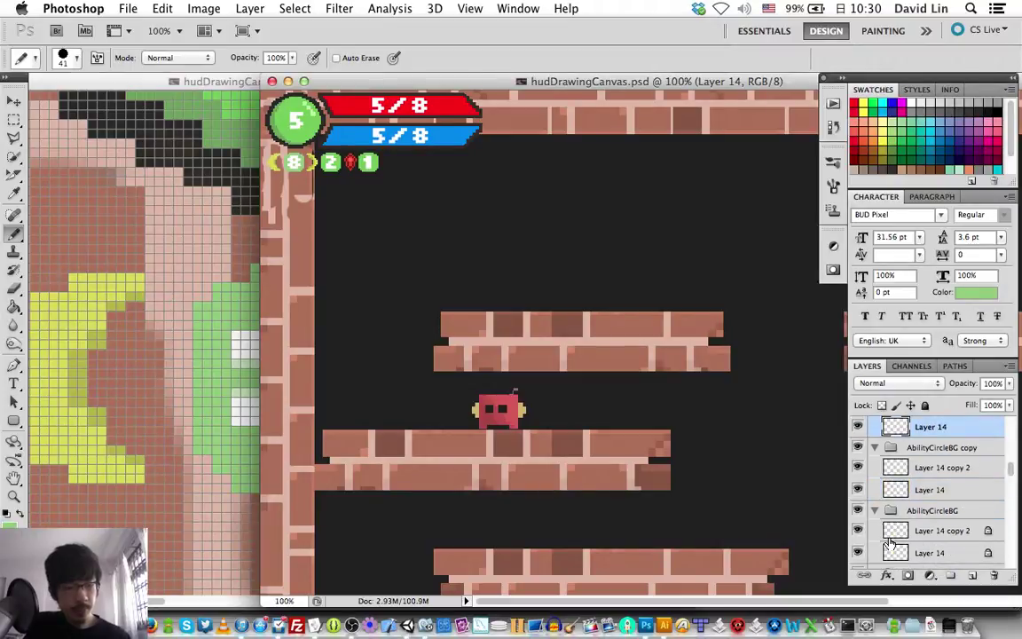
left_click(898, 468)
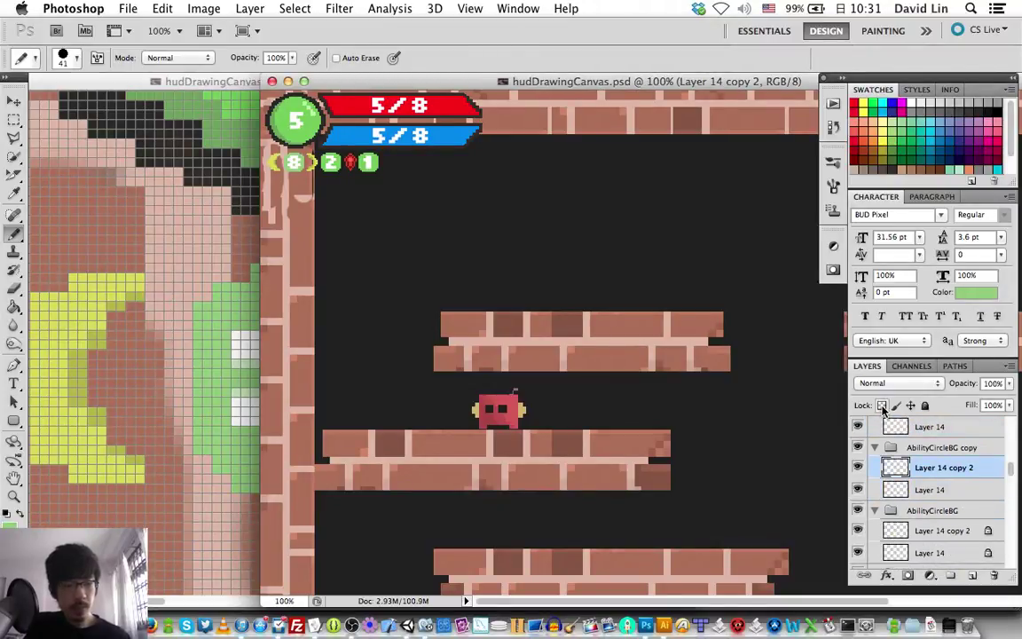
key("slash")
left_click(923, 489)
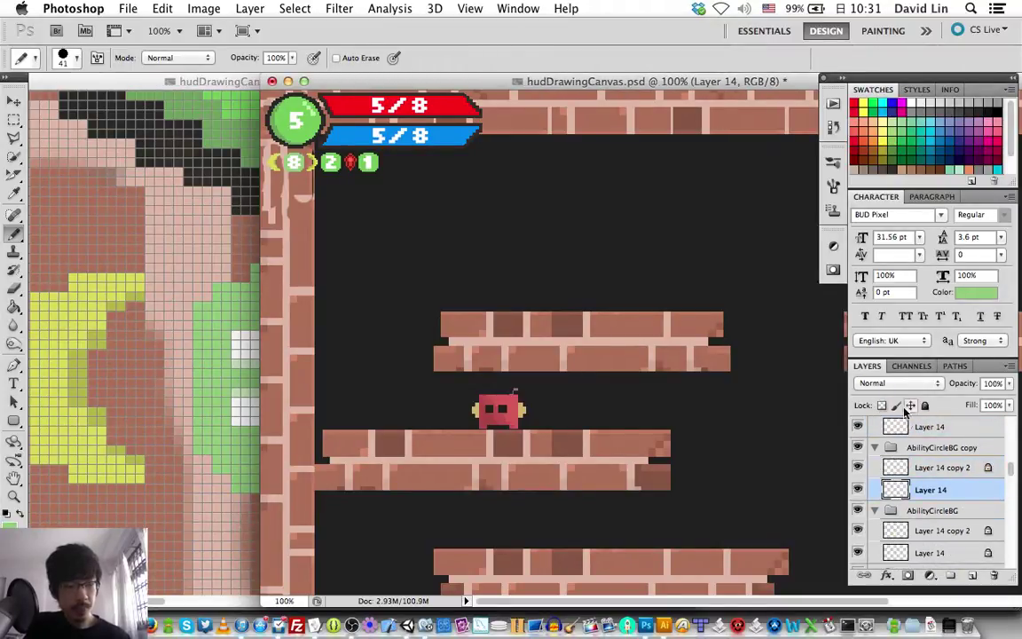
left_click(883, 407)
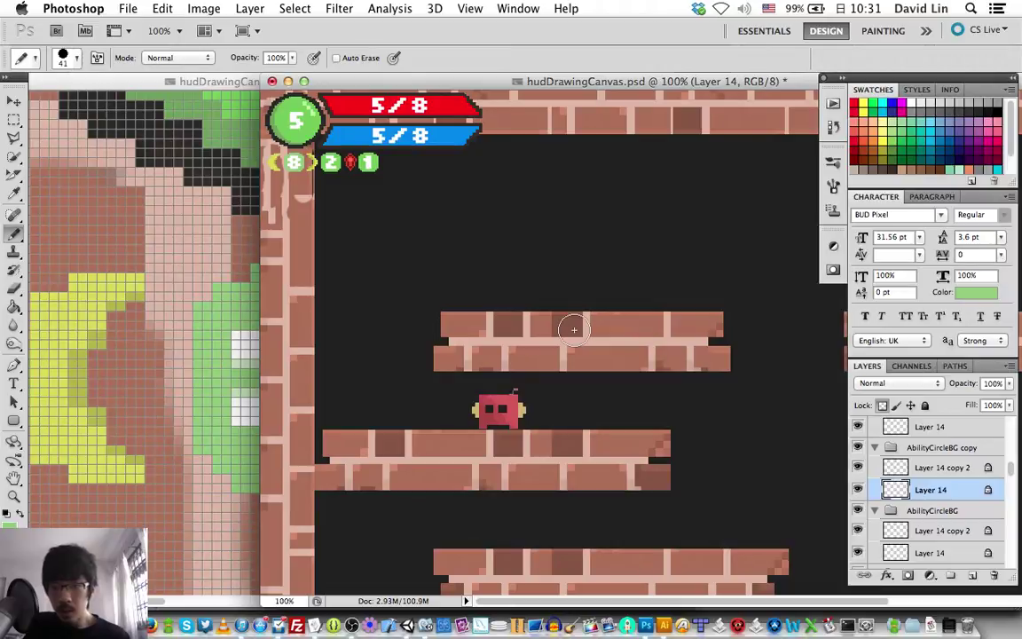
left_click(898, 533)
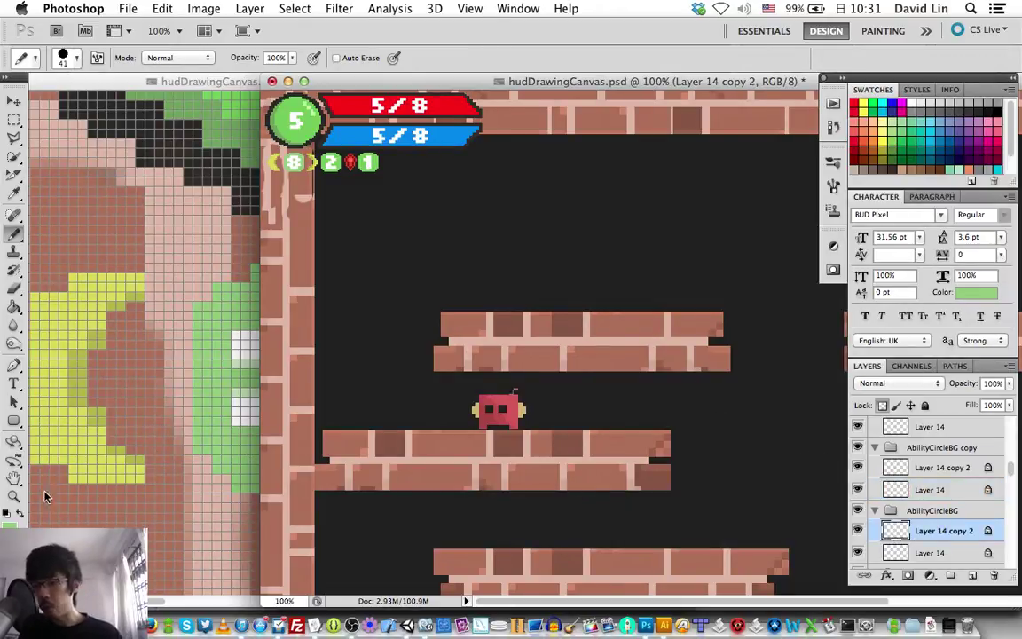
left_click(16, 516)
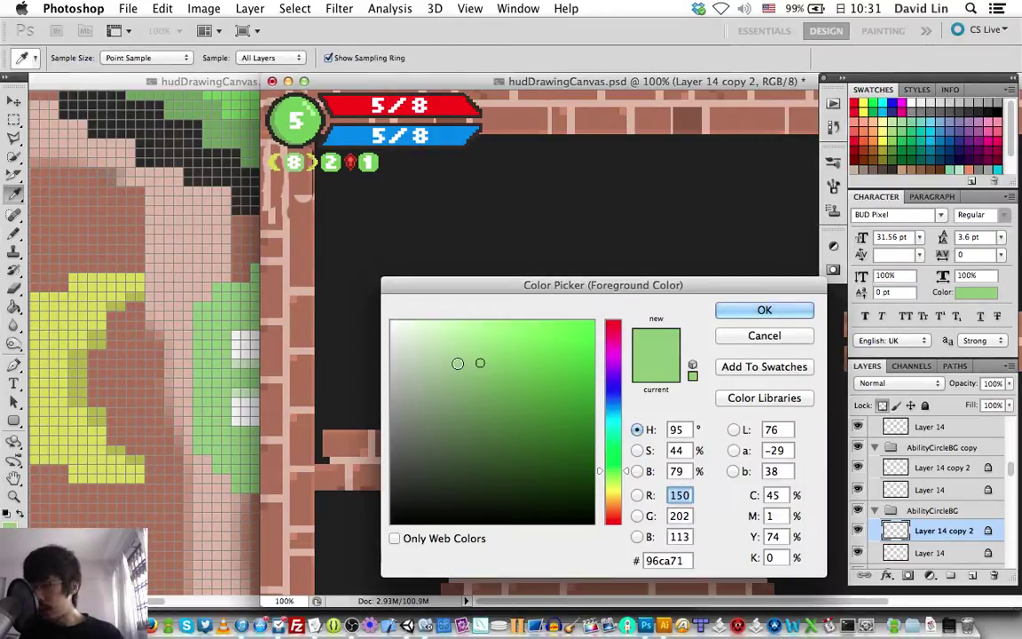
- Set the foreground colour to pale green a2c987 and step through the AbilityCircleBG Layer 14 layers
left_click(458, 363)
key("Return")
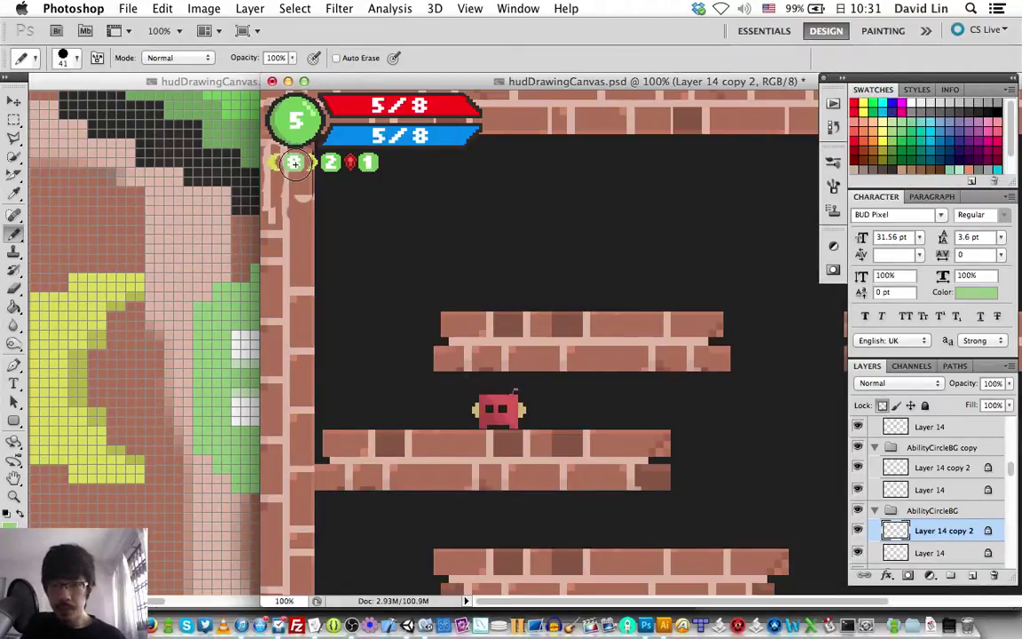
left_click(898, 555)
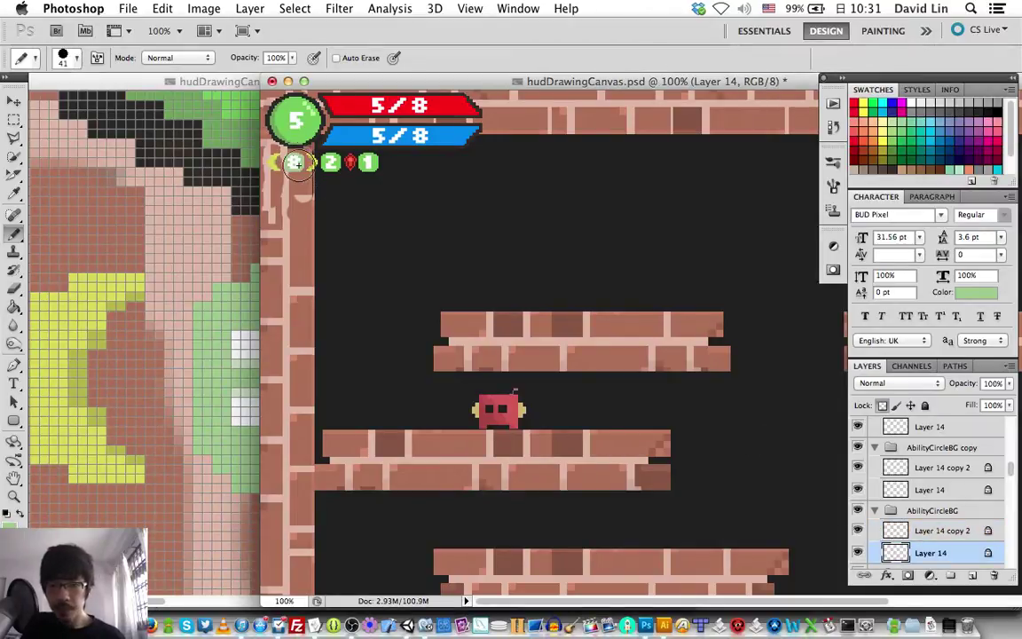
left_click(930, 489)
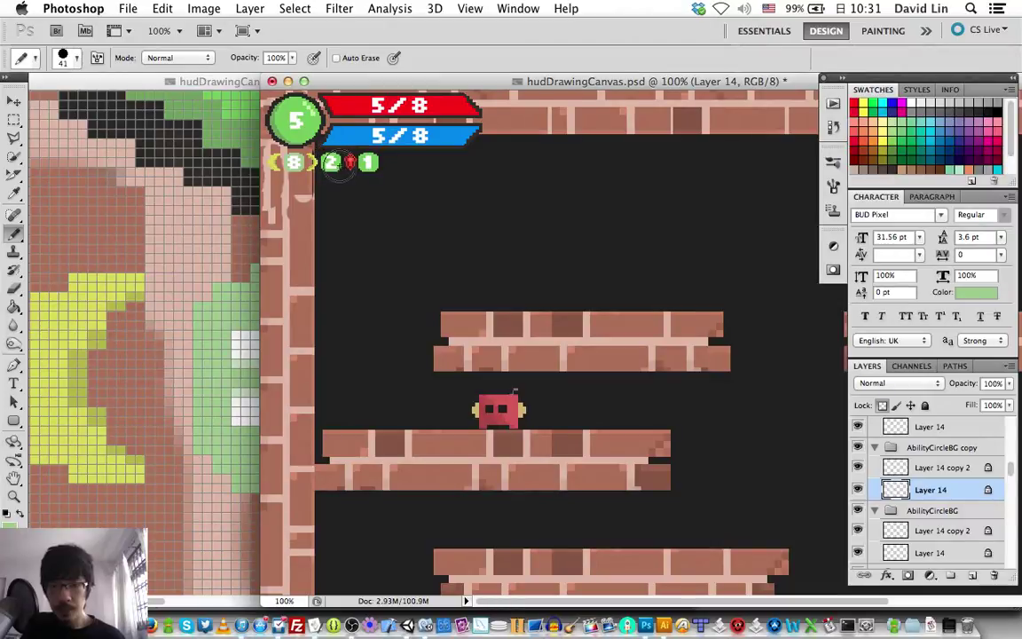
key("alt+bracketright")
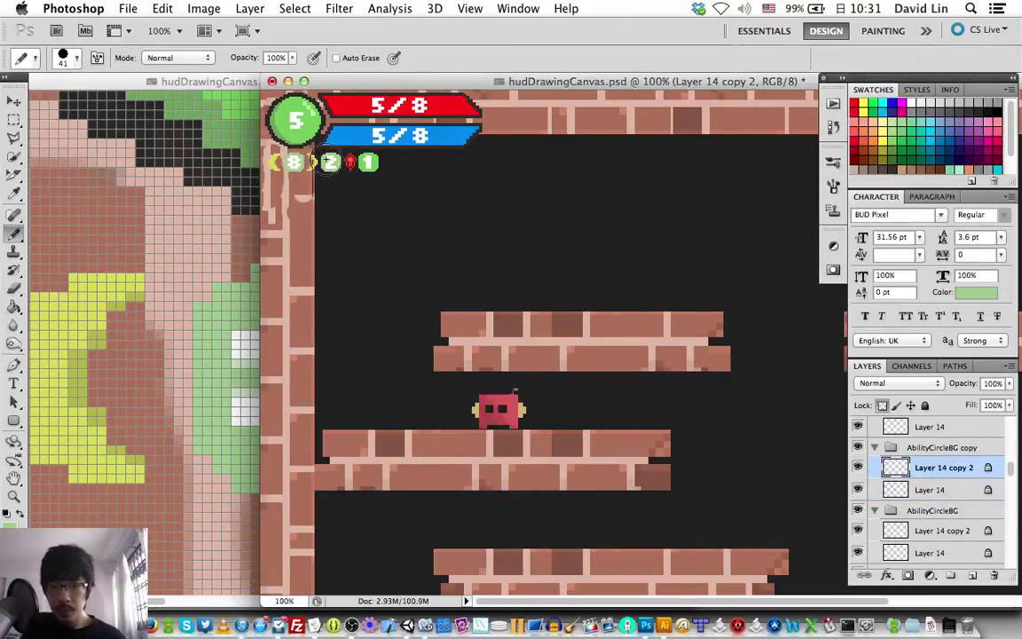
- Lock transparent pixels on Layer 14 copy 2 in AbilityCircleBG copy 2, then test and undo a pencil stroke
left_click(893, 427)
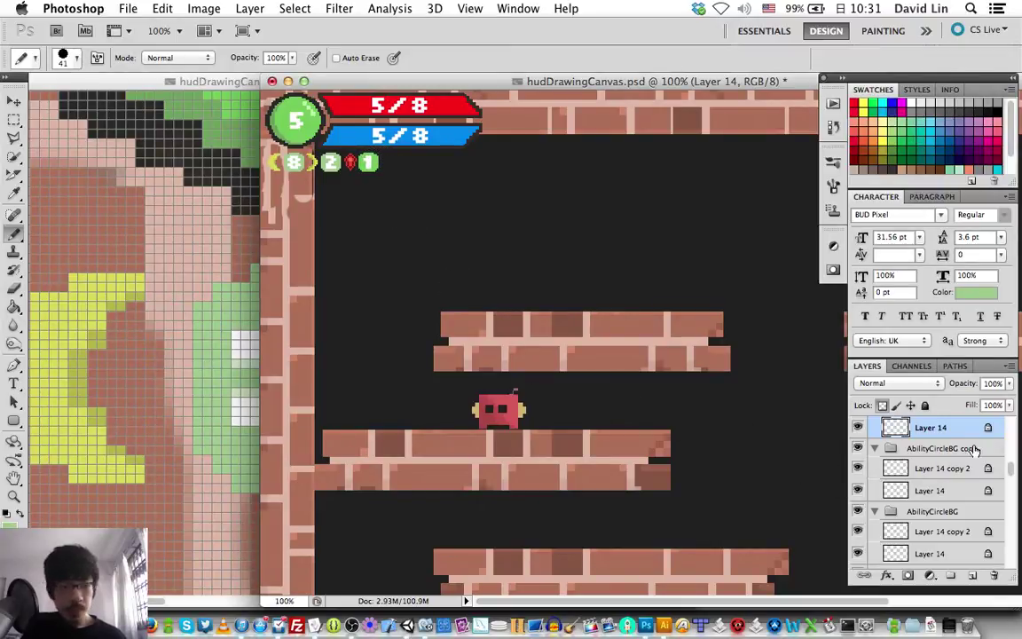
scroll(1010, 468, "up", 3)
left_click(943, 459)
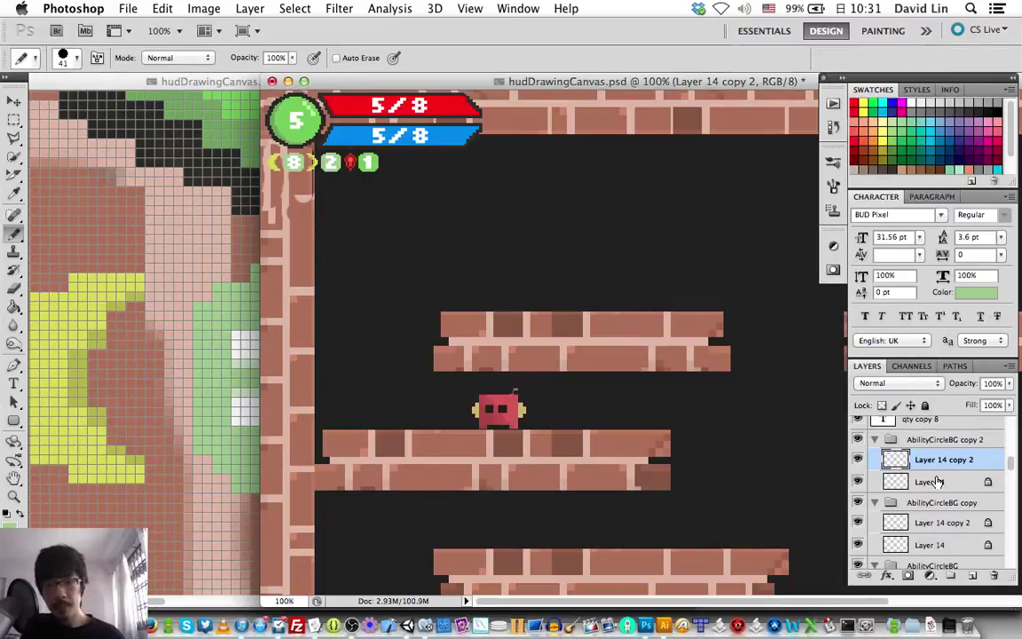
left_click(882, 406)
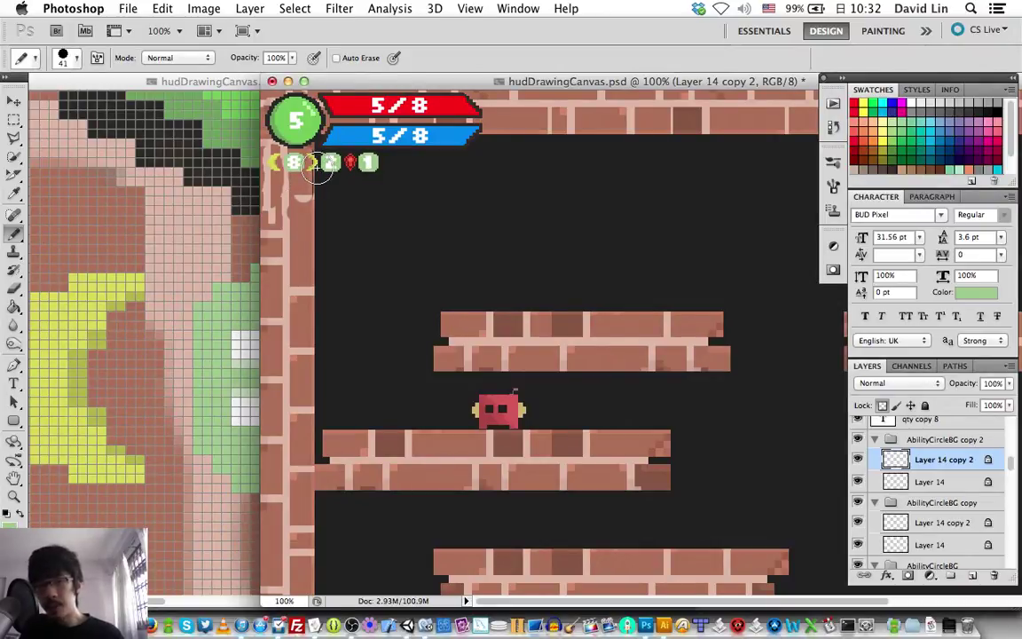
left_click(320, 169)
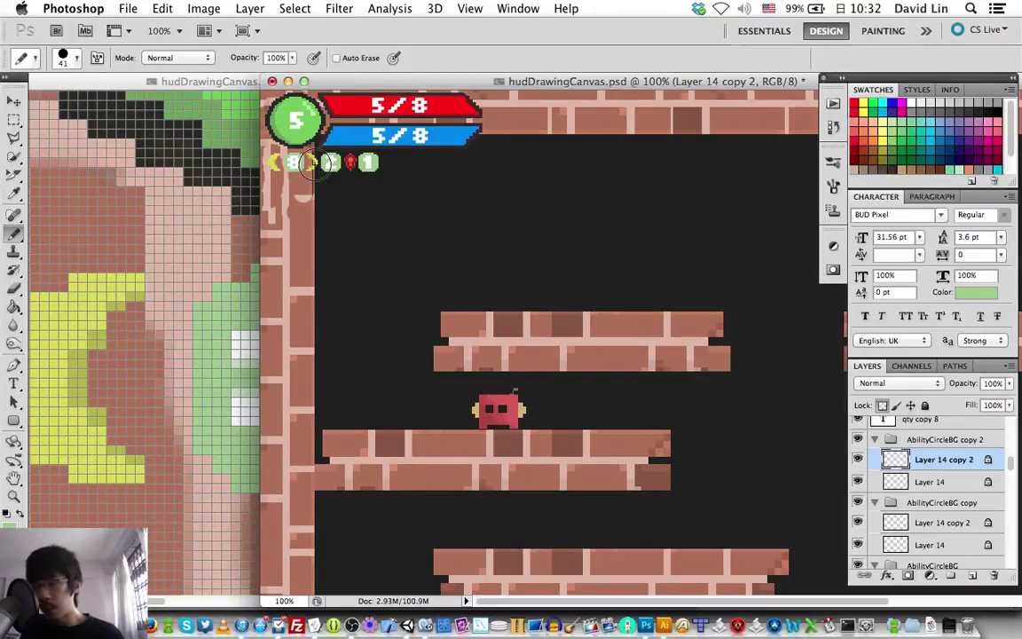
key("ctrl+z")
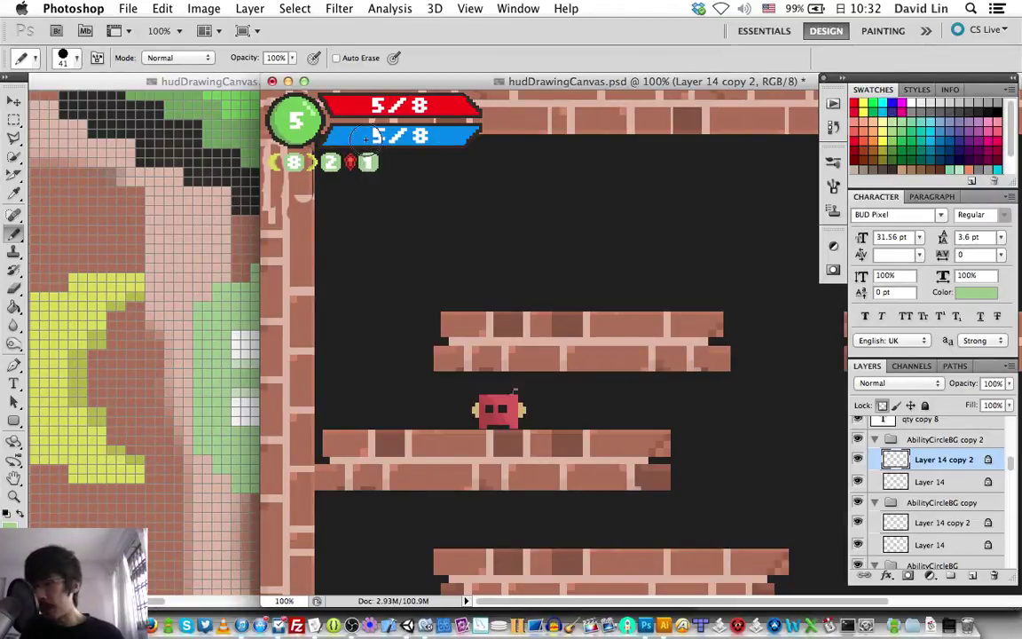
- Save hudDrawingCanvas.psd with Cmd+S
key("super+s")
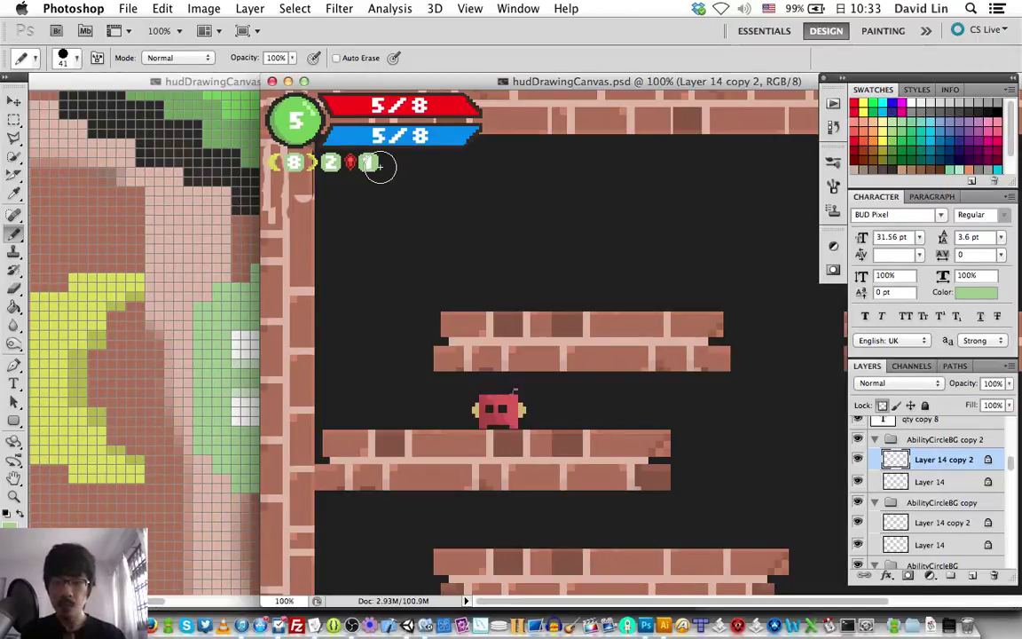
- Switch over to the OBS application
key("super+Tab")
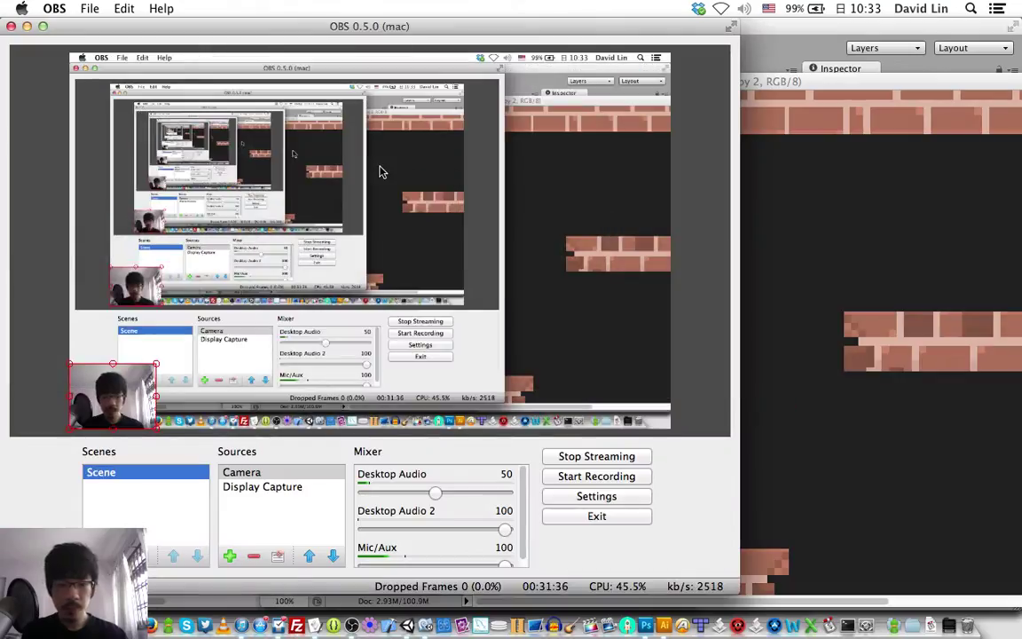
key("super+Tab")
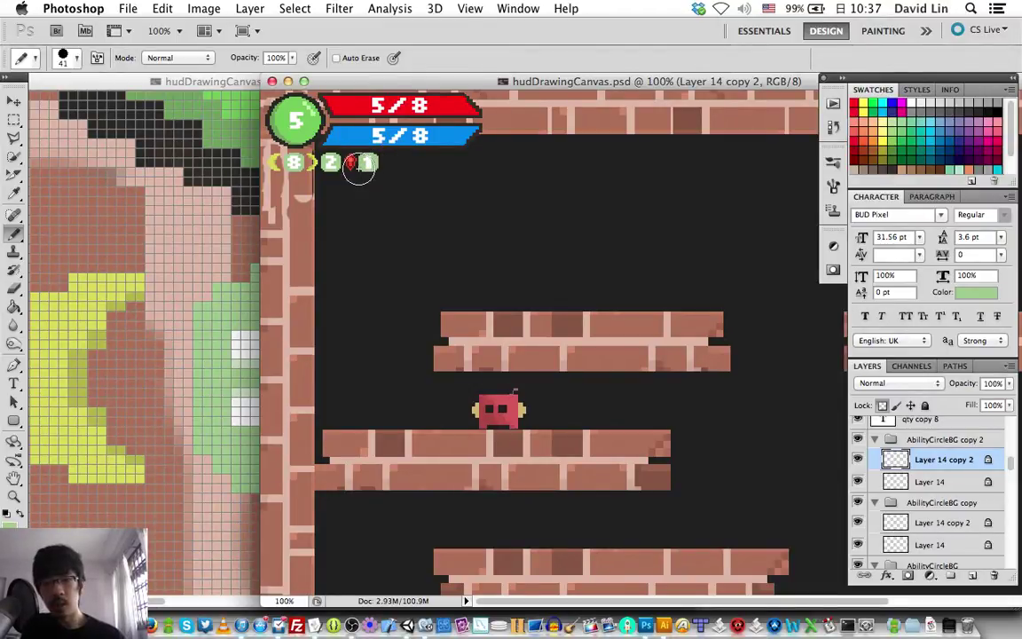
- Create a new 32 x 32 document, float it in its own window and zoom to 1600%
key("super+n")
type("3")
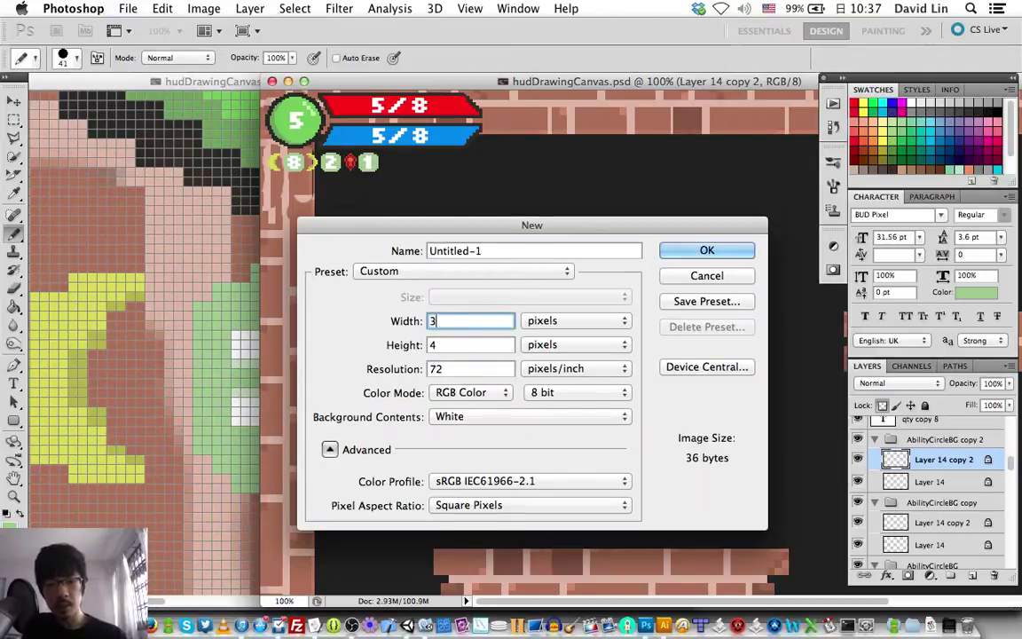
type("2")
key("Tab")
type("32")
key("Return")
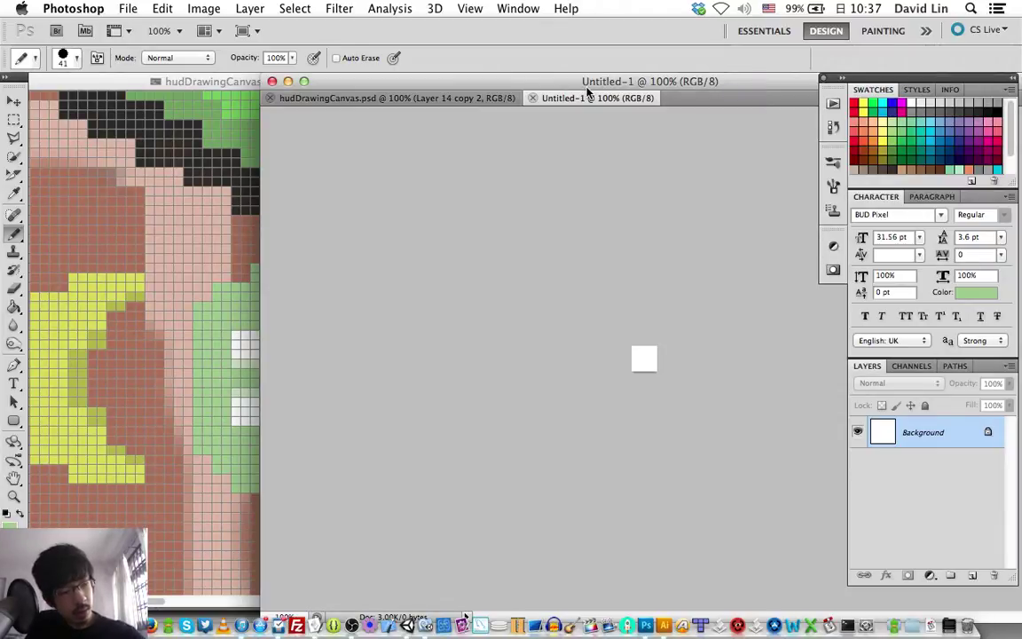
key("v")
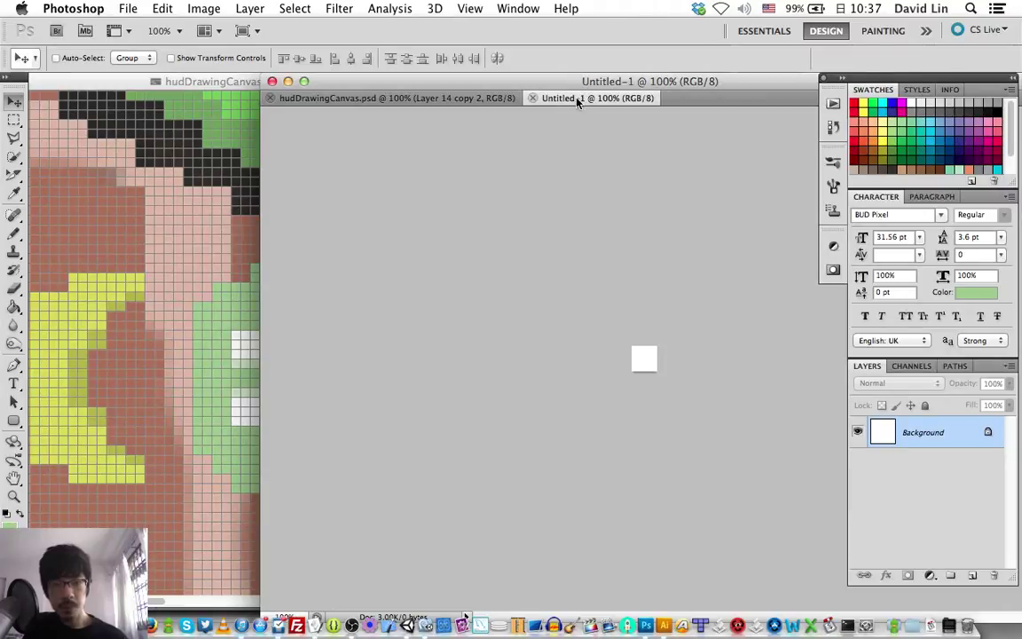
mouse_move(577, 100)
left_mouse_down()
mouse_move(566, 81)
mouse_move(568, 103)
left_mouse_up()
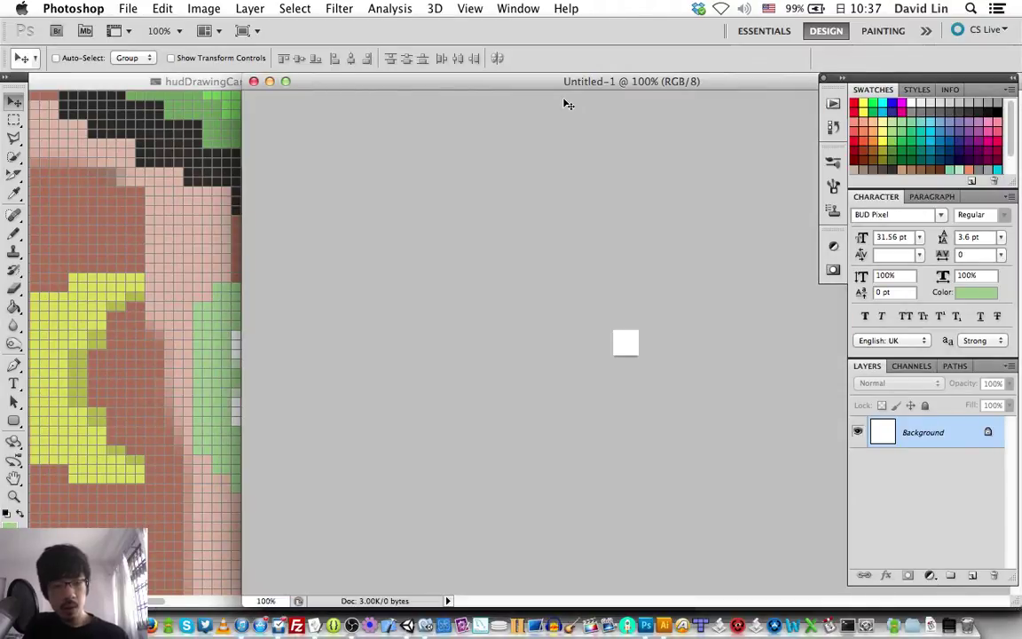
key("super+equal")
key("super+equal")
key("super+equal")
key("super+equal")
key("super+equal")
key("super+equal")
key("super+equal")
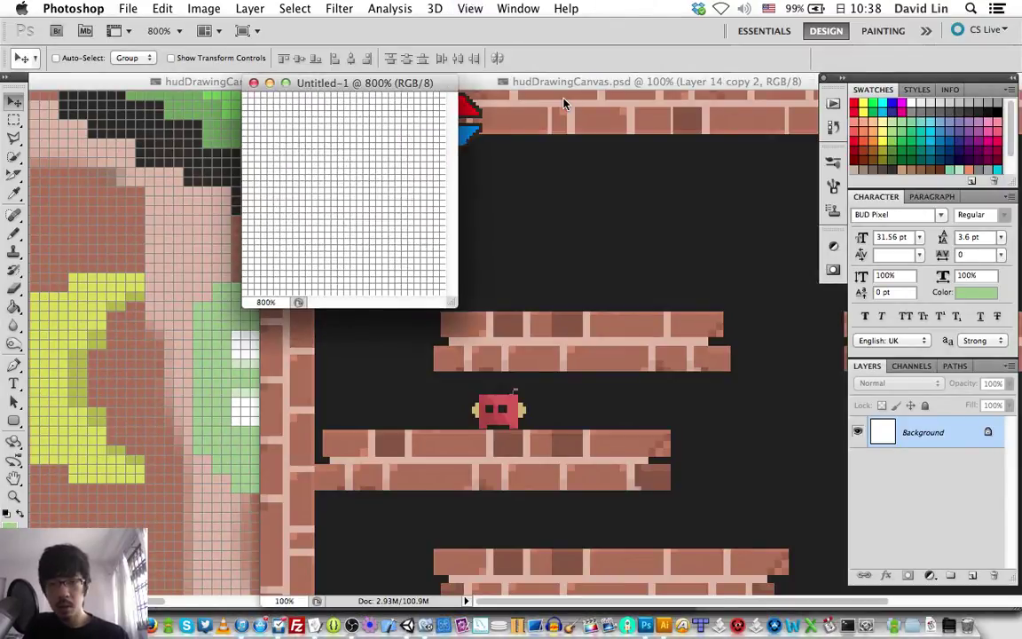
key("super+equal")
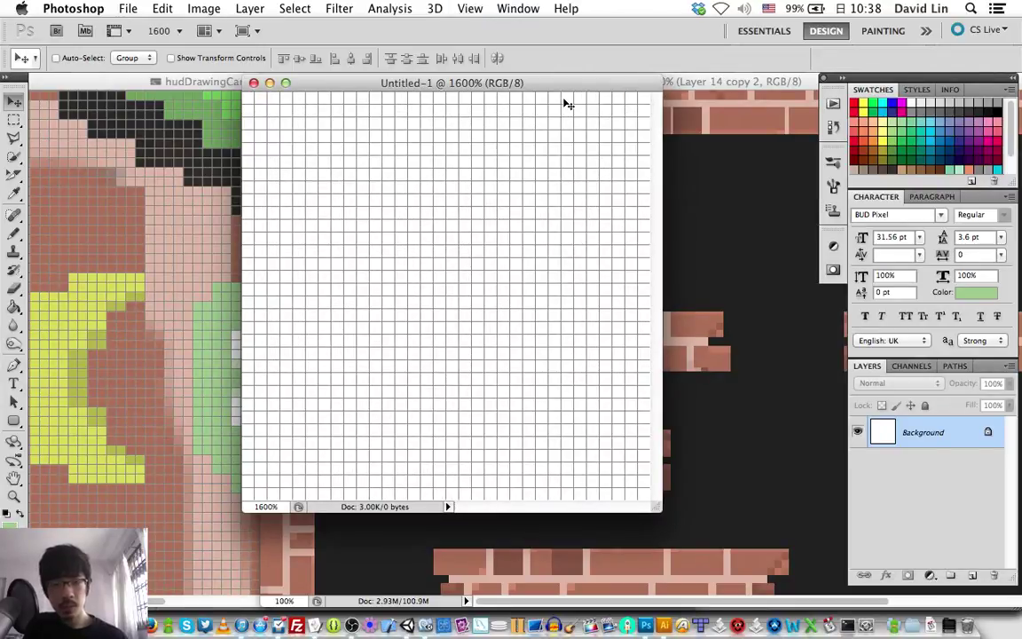
- Bring hudDrawingCanvas back to the front and select the AbilityCircleBG copy 2 group
left_click_drag(457, 83, 592, 133)
left_click(470, 84)
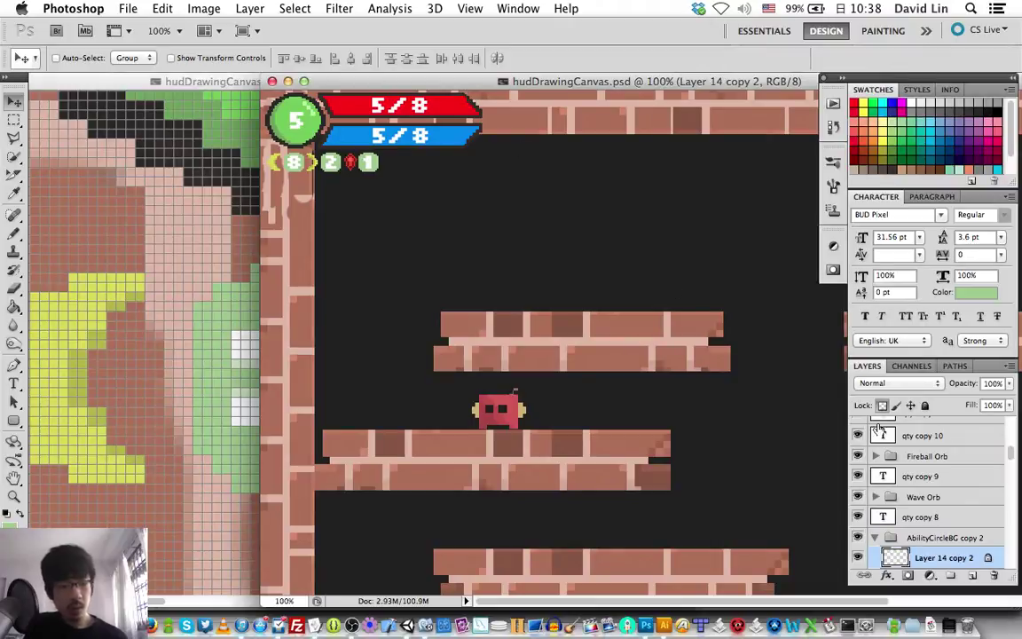
scroll(932, 448, "down", 4)
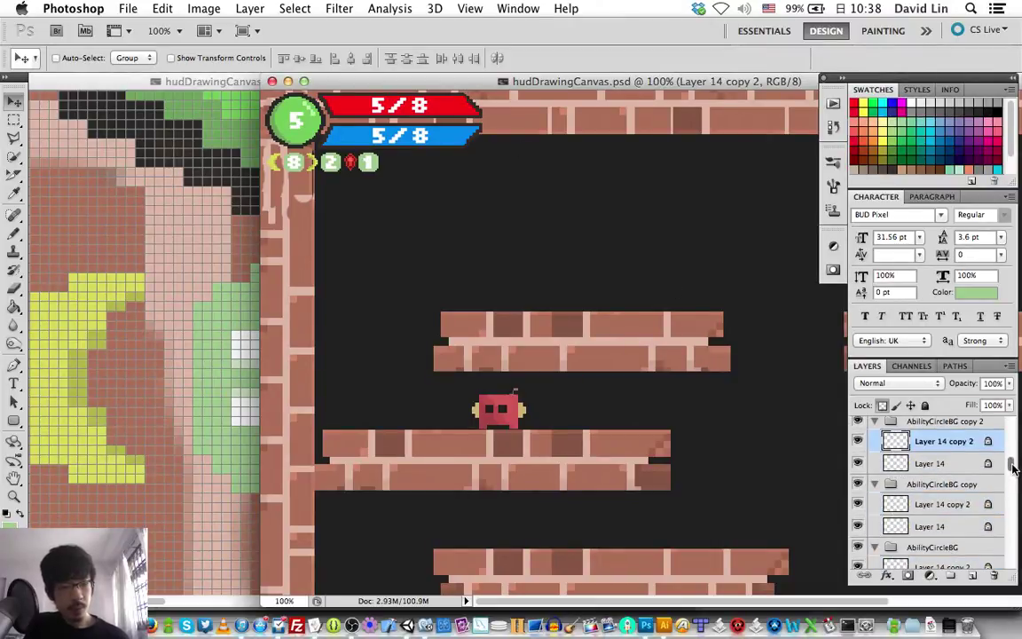
left_click(942, 457)
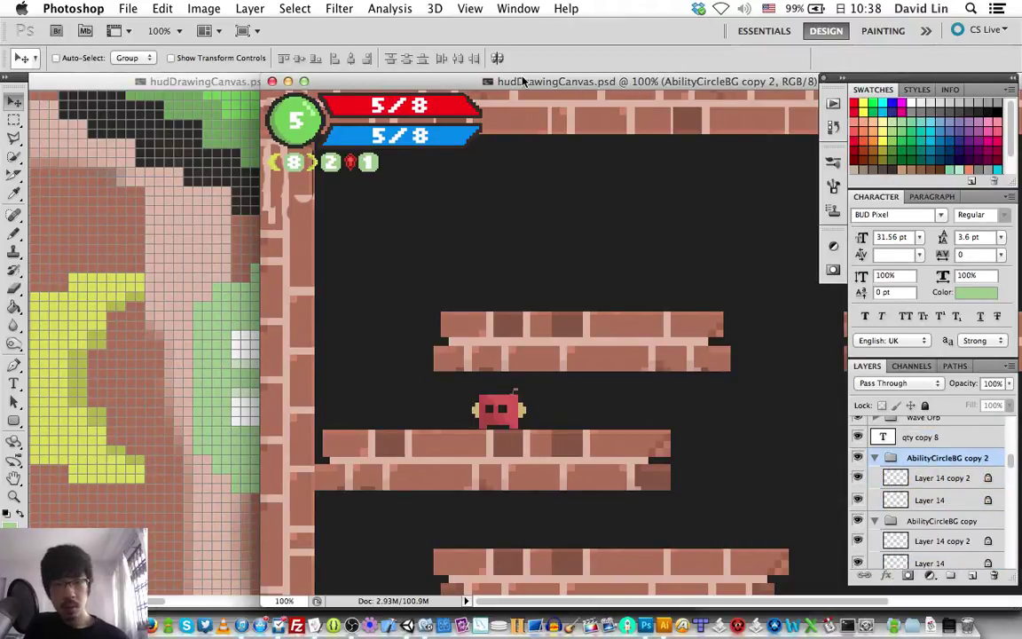
- Drag the green ability circle into Untitled-1 and nudge it into the centre
left_click_drag(454, 81, 445, 259)
left_click_drag(366, 340, 436, 279)
key("shift+Right")
key("shift+Right")
key("shift+Left")
key("Right")
key("Right")
key("Right")
key("Right")
key("Right")
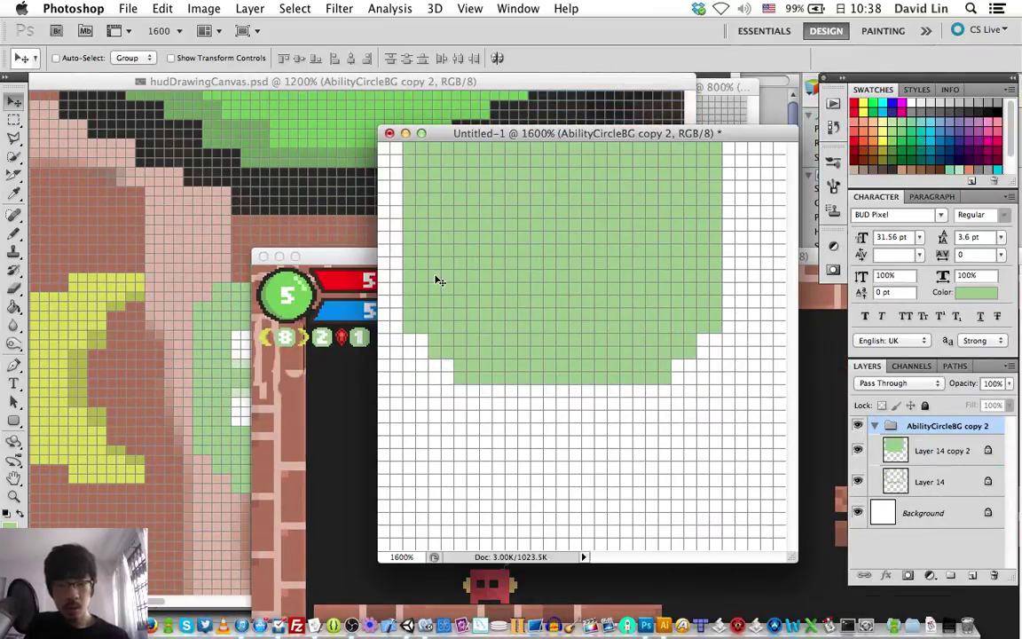
key("Right")
key("Right")
key("Down")
key("Down")
key("Down")
key("Down")
key("Down")
key("Down")
key("Down")
key("Down")
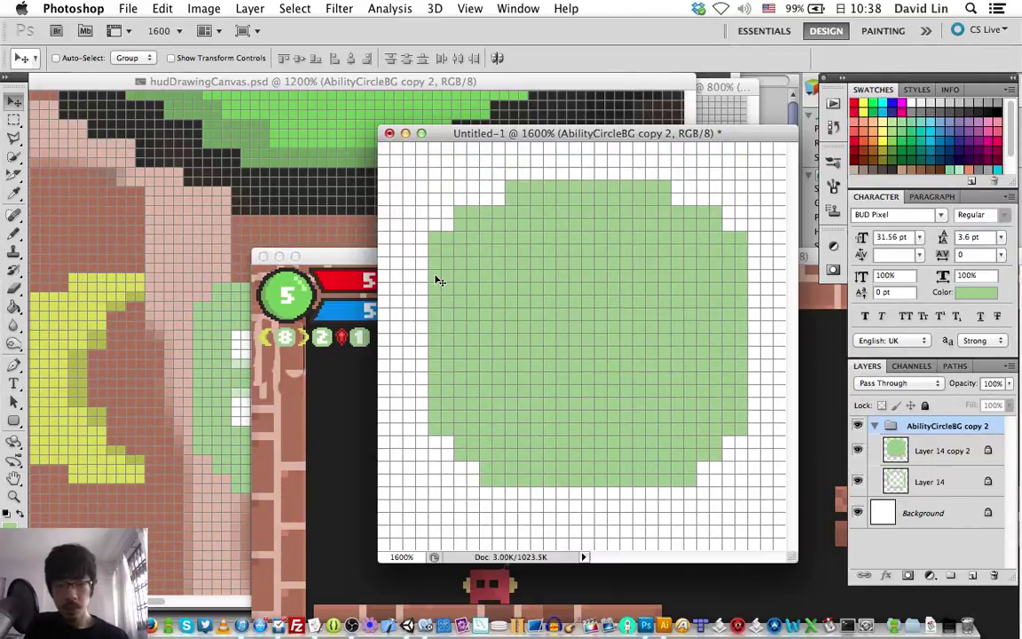
key("Down")
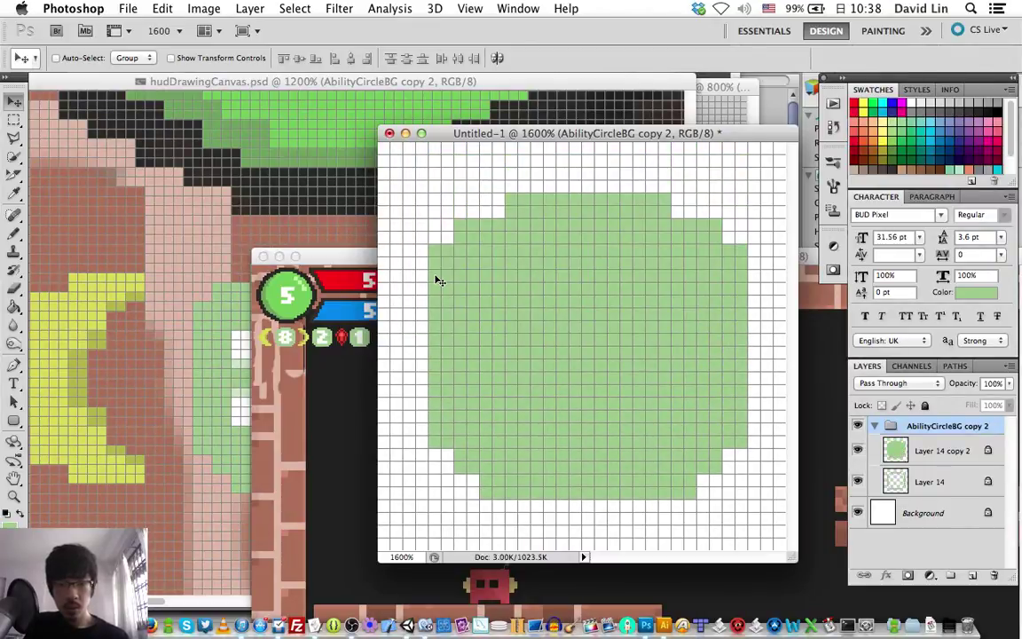
key("Left")
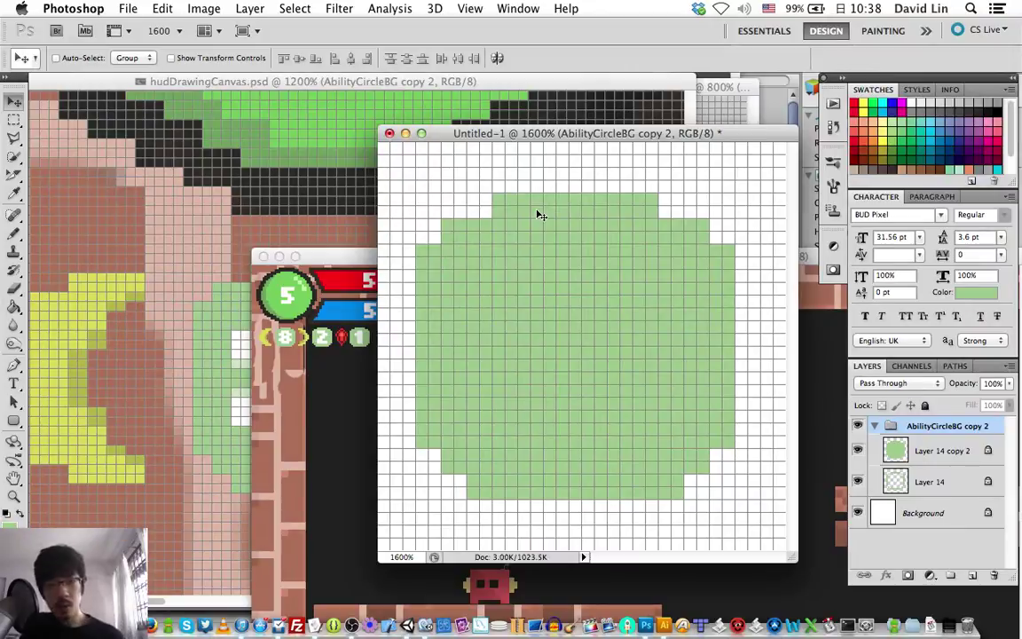
- Hide Layer 14 copy 2, the solid green fill, leaving only the outline ring
key("e")
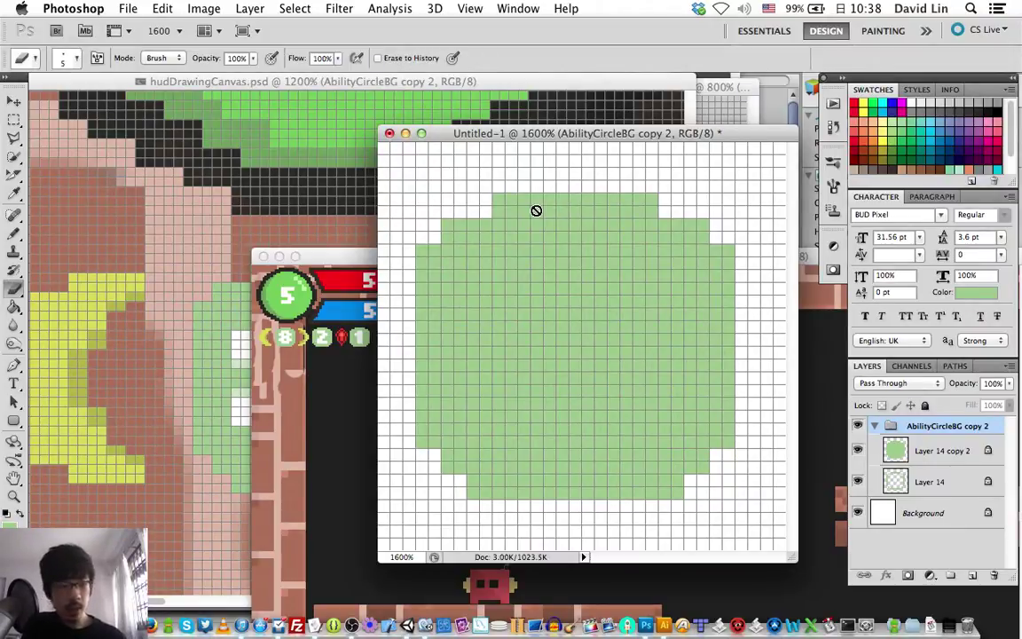
left_click(896, 453)
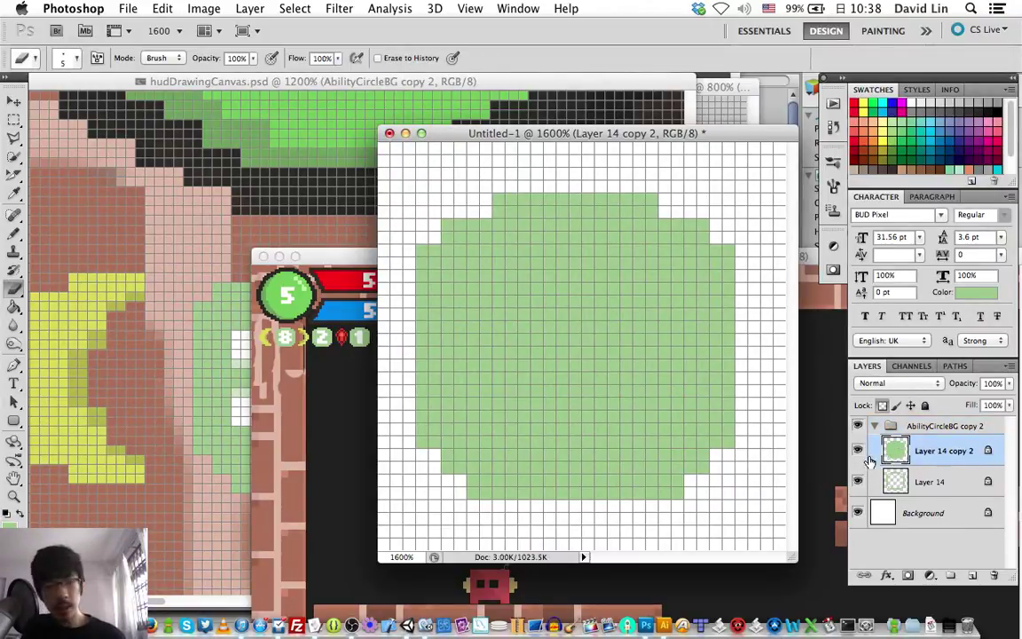
left_click(859, 451)
- Select the ring's Layer 14 and set the Pencil to a 1 px size
left_click(901, 482)
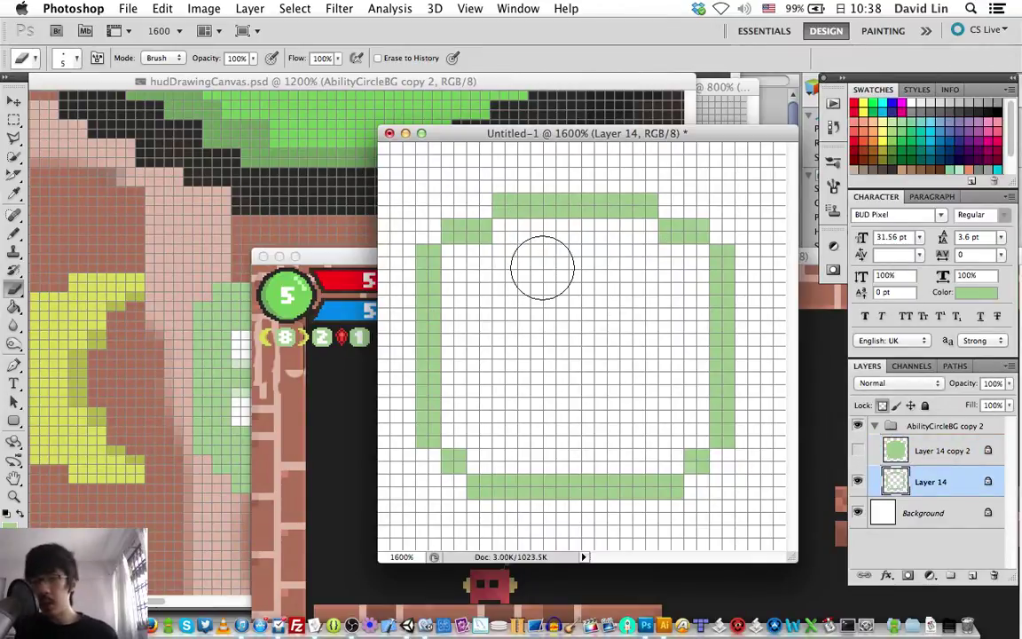
key("b")
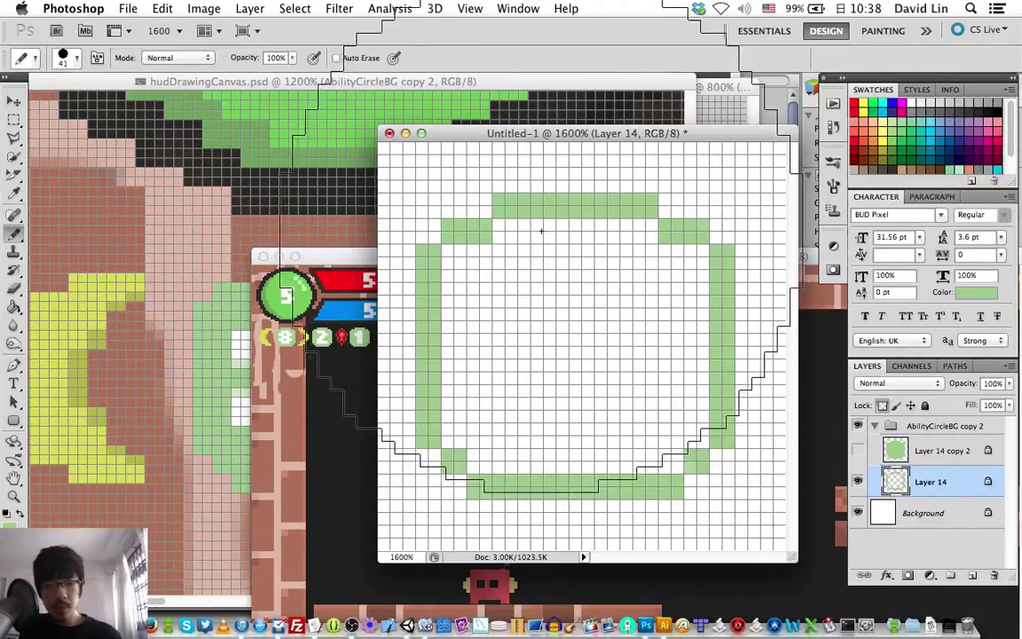
right_click(530, 310)
left_click_drag(560, 326, 547, 327)
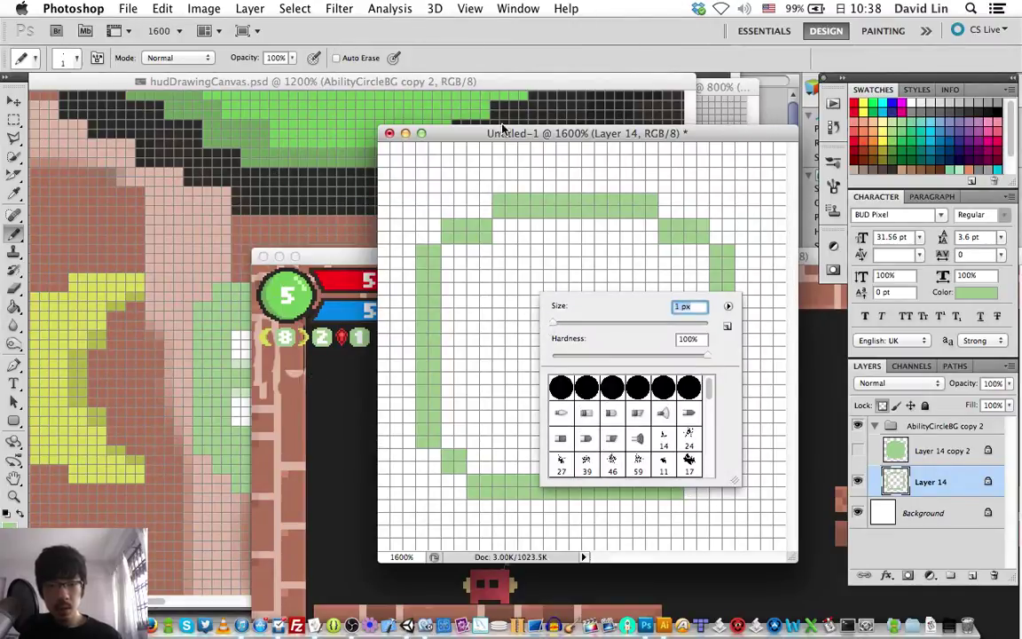
key("Return")
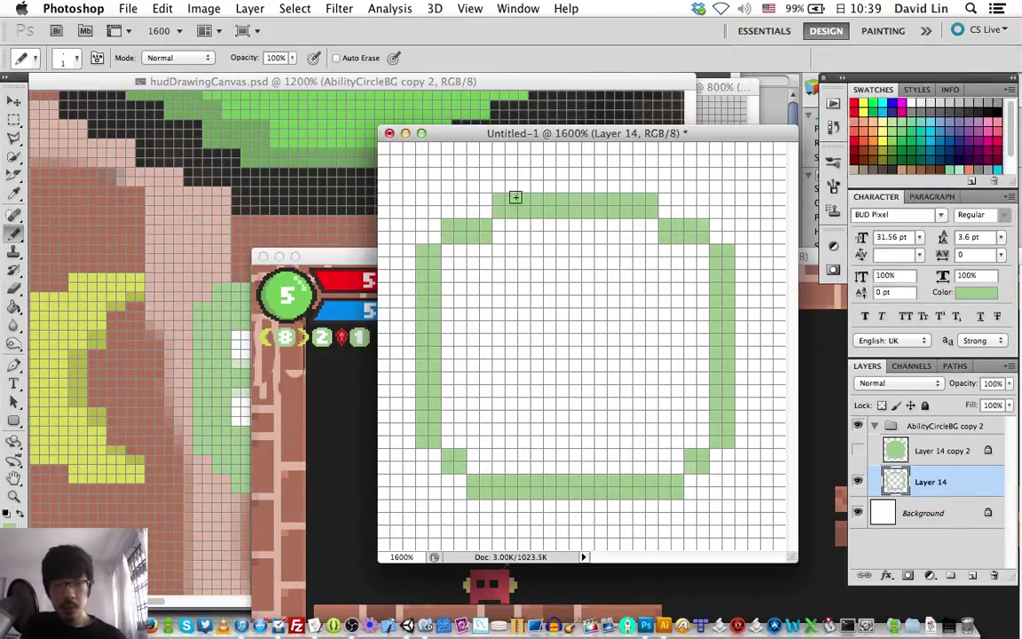
- Redraw the ring's top row in green and erase the top-right corner pixels
left_click_drag(500, 172, 594, 171)
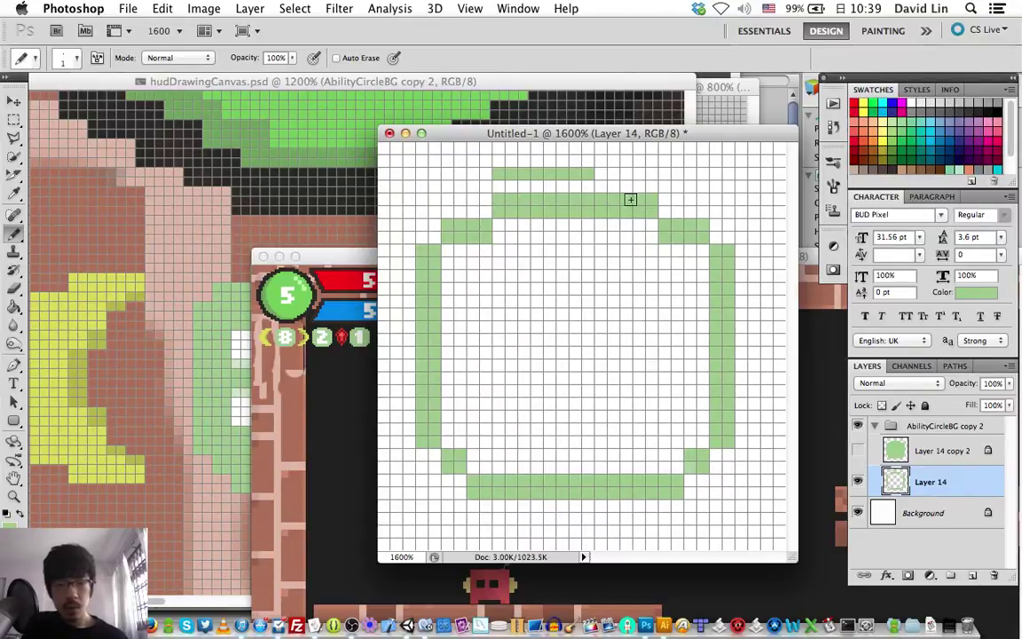
key("e")
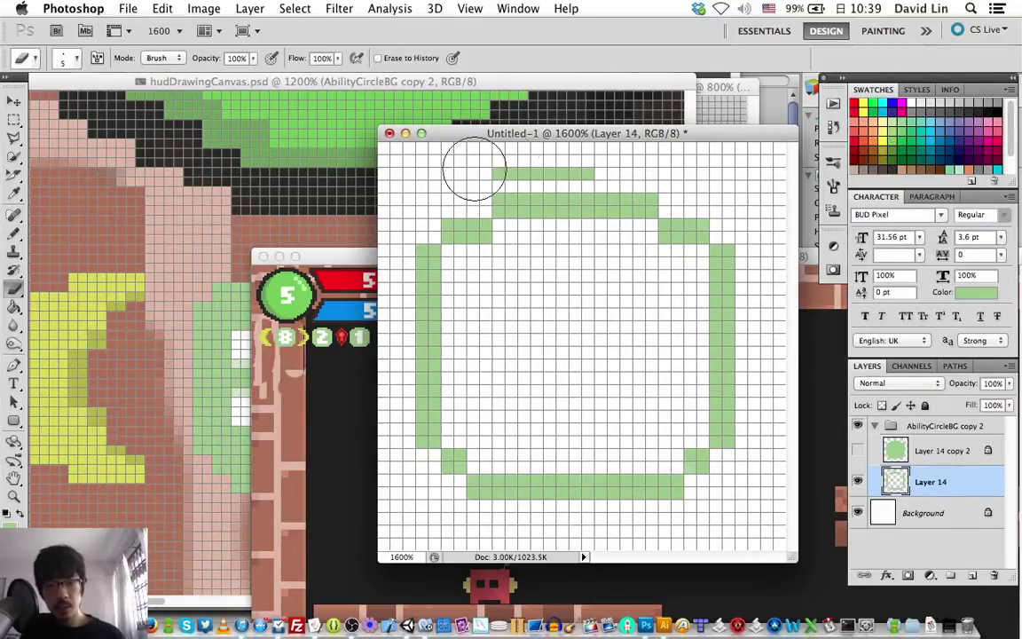
left_click(502, 152)
left_click_drag(501, 152, 547, 156)
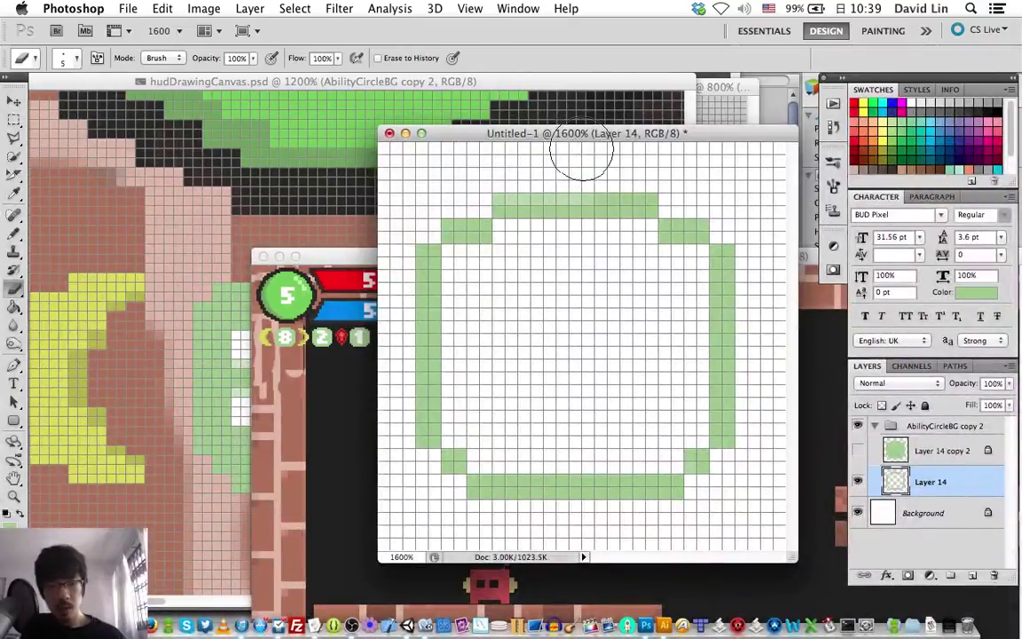
key("b")
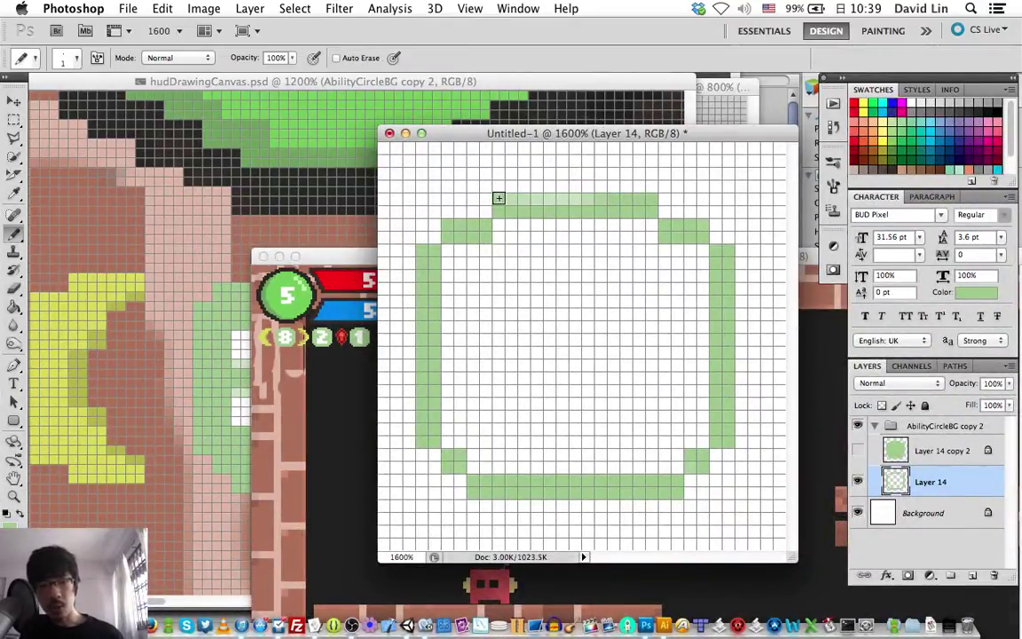
left_click_drag(499, 198, 656, 203)
key("e")
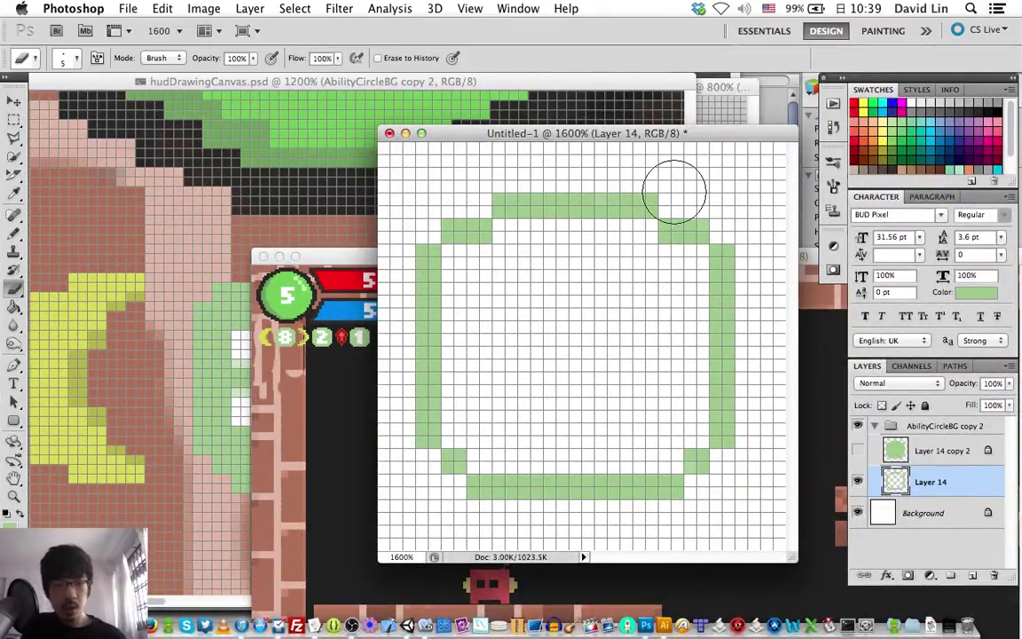
mouse_move(683, 199)
left_mouse_down()
mouse_move(683, 185)
mouse_move(683, 214)
left_mouse_up()
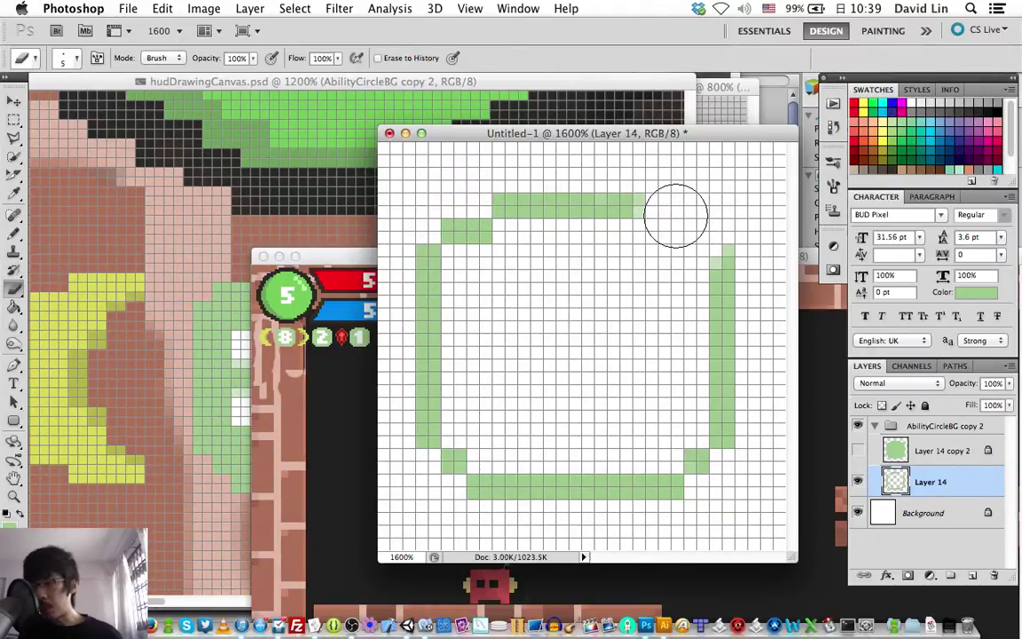
- Add green pixels at the top bar's right end and erase the top of the right column
key("b")
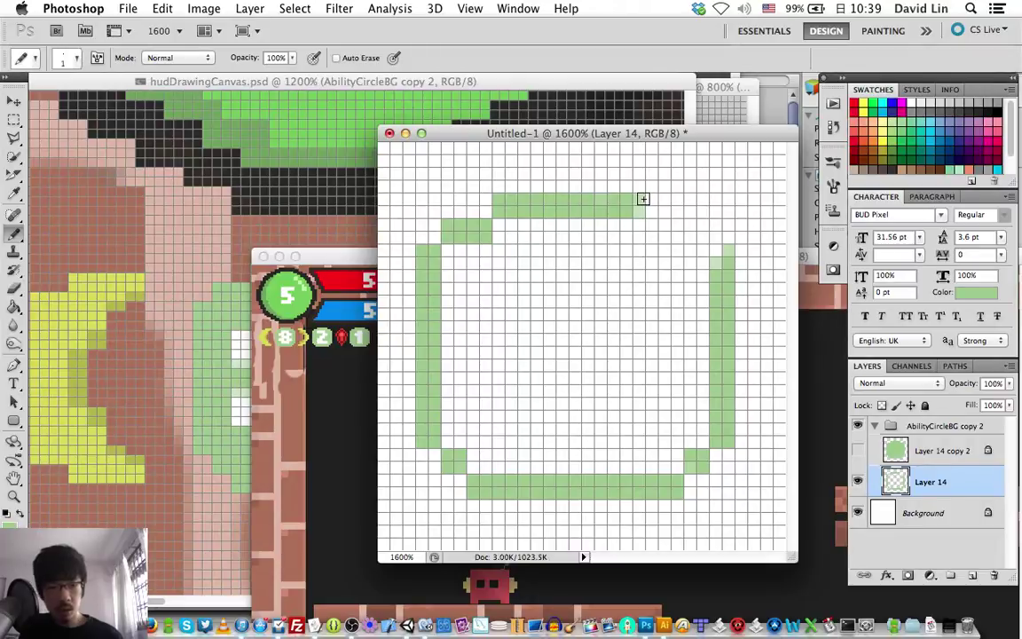
left_click(654, 200)
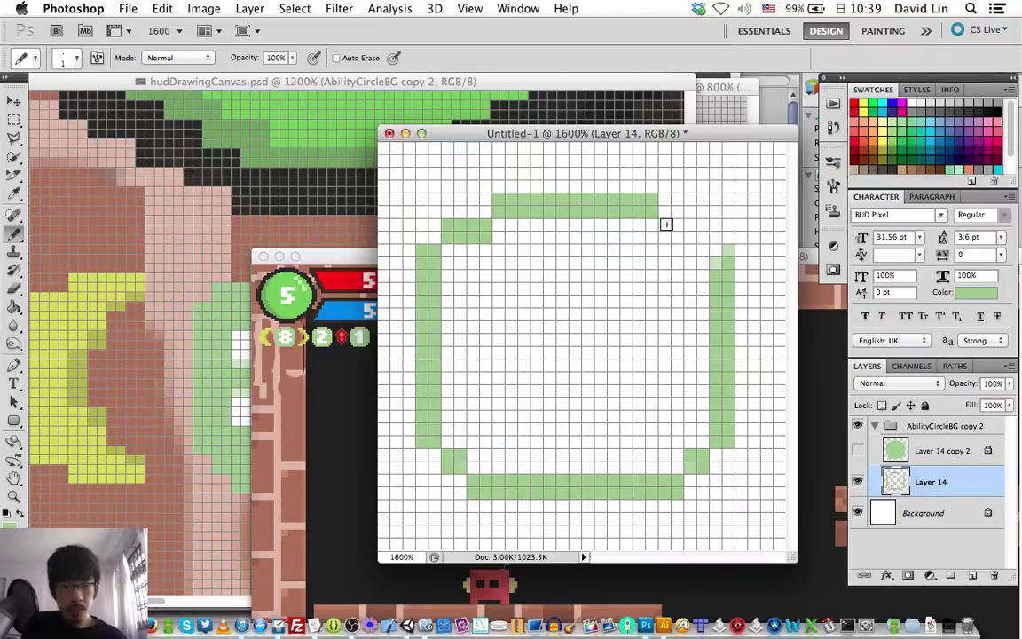
left_click(671, 232)
key("e")
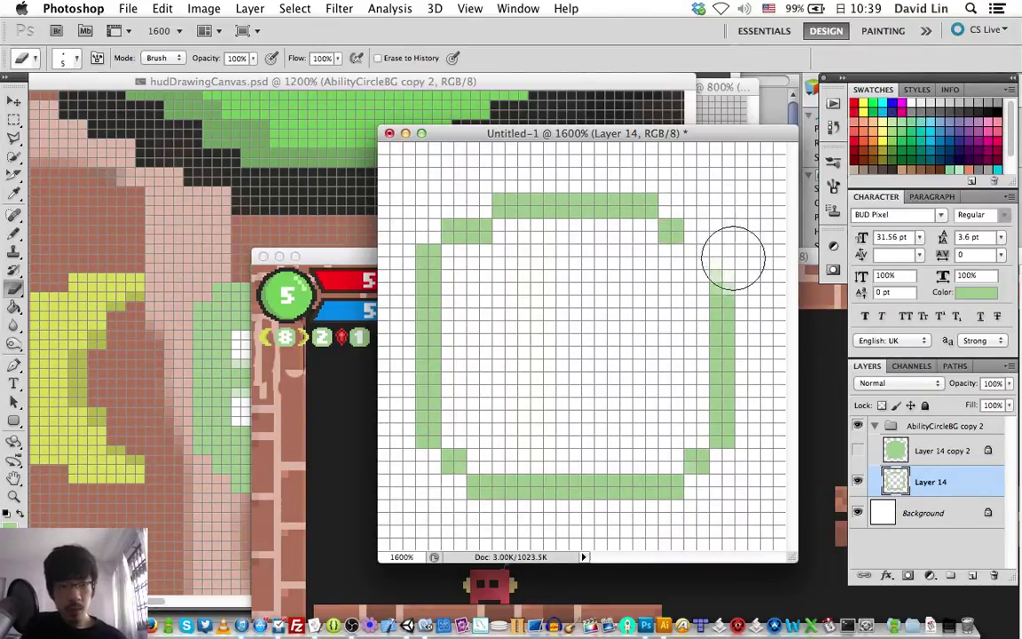
left_click_drag(731, 258, 726, 413)
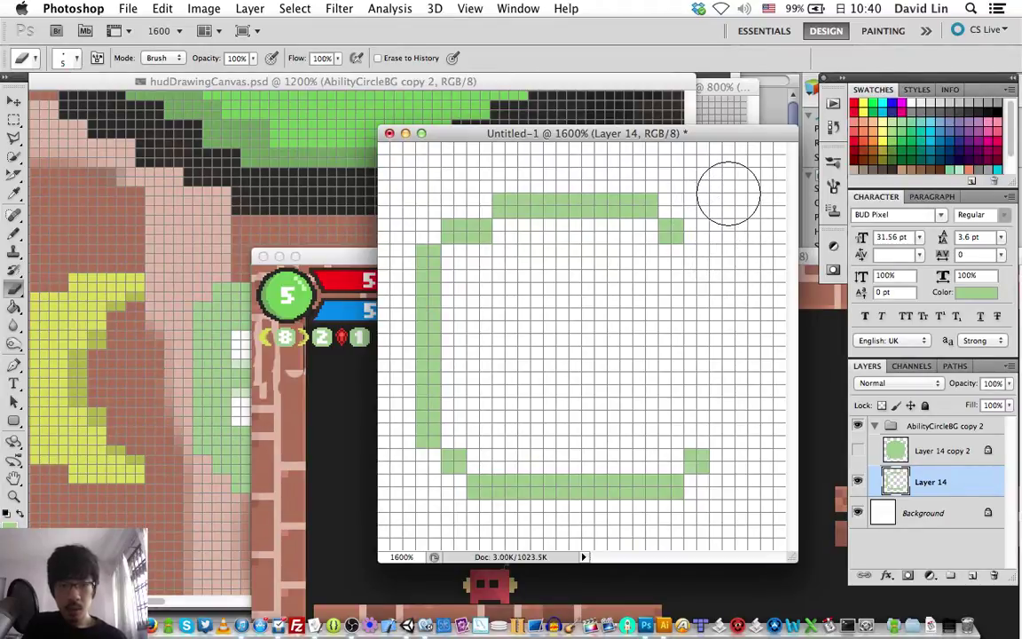
- Trim the bottom line, then redraw the bottom-right corner, top-right corner block and right side column
key("b")
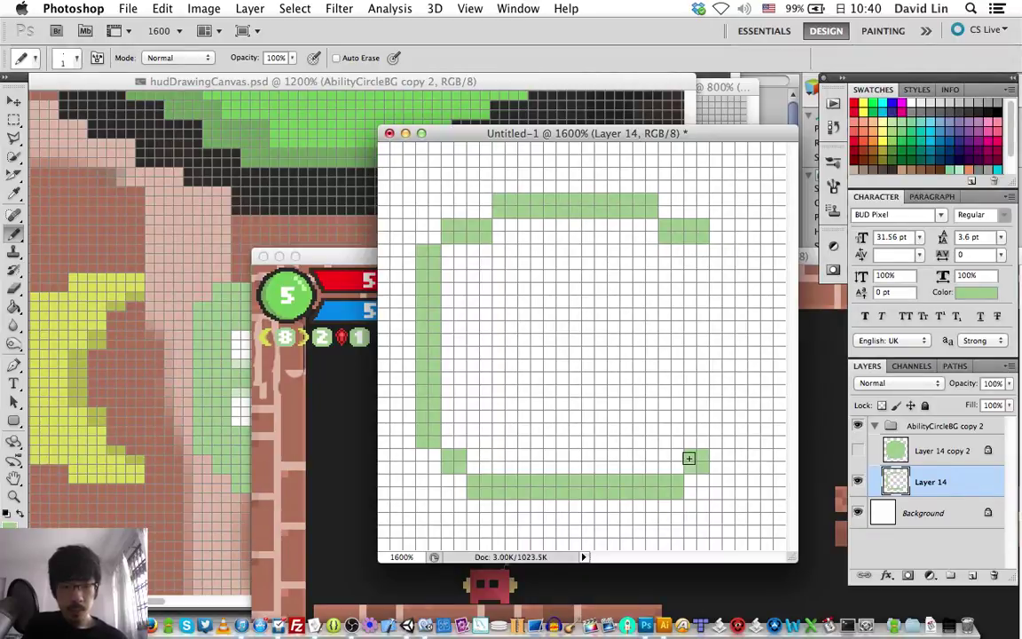
key("e")
left_click(709, 450)
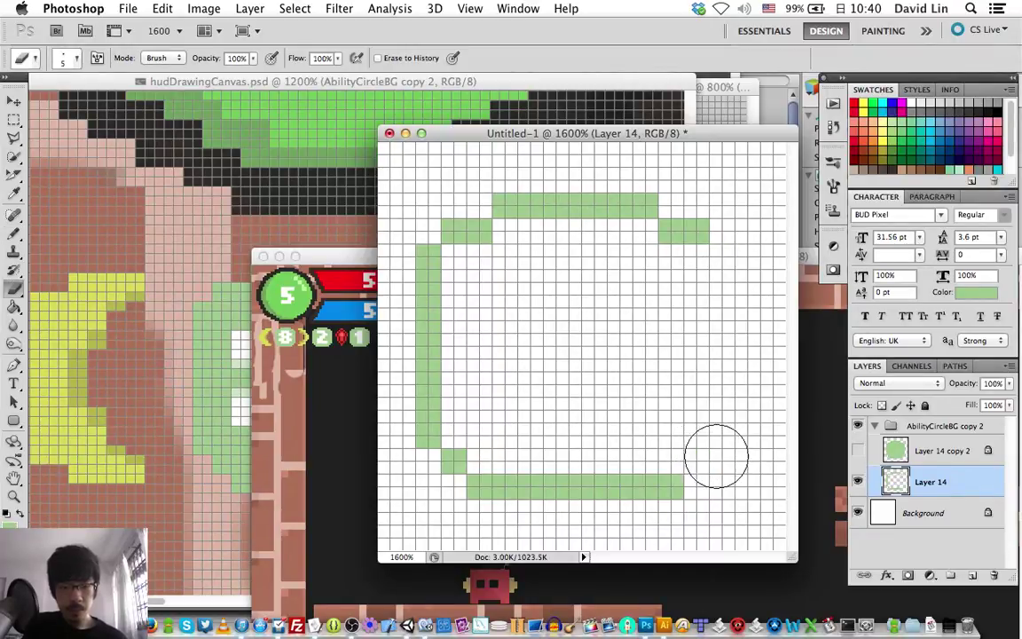
left_click(701, 476)
left_click(697, 476)
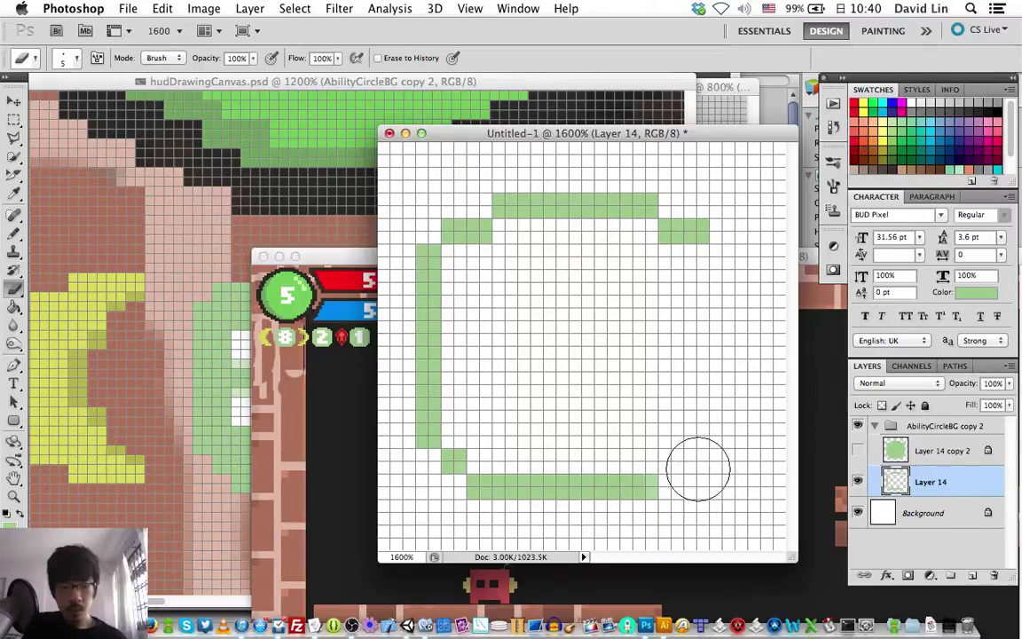
key("b")
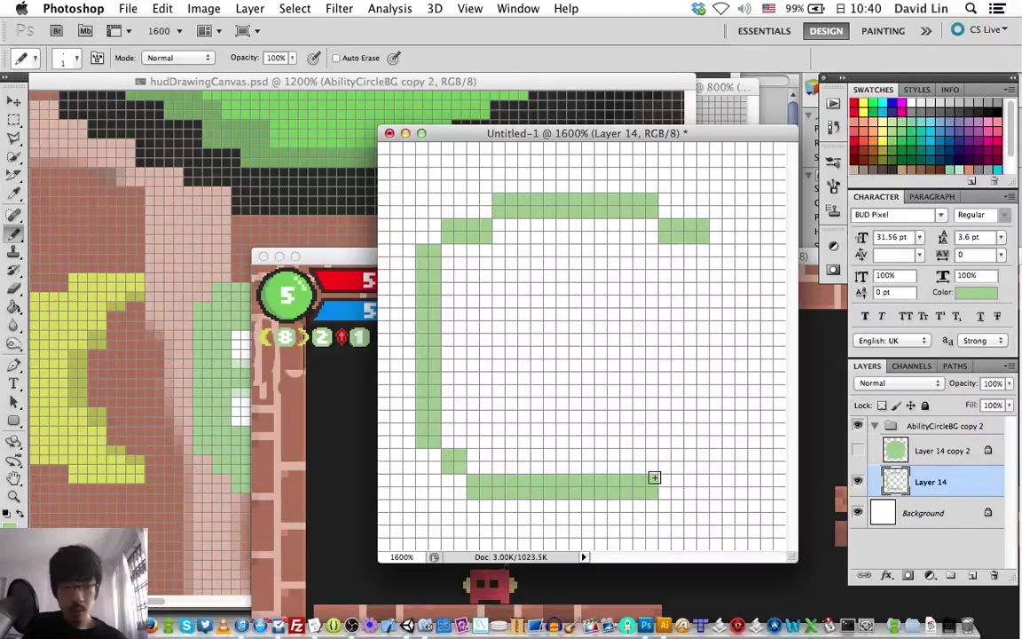
mouse_move(678, 445)
left_mouse_down()
mouse_move(664, 452)
mouse_move(700, 463)
mouse_move(671, 454)
left_mouse_up()
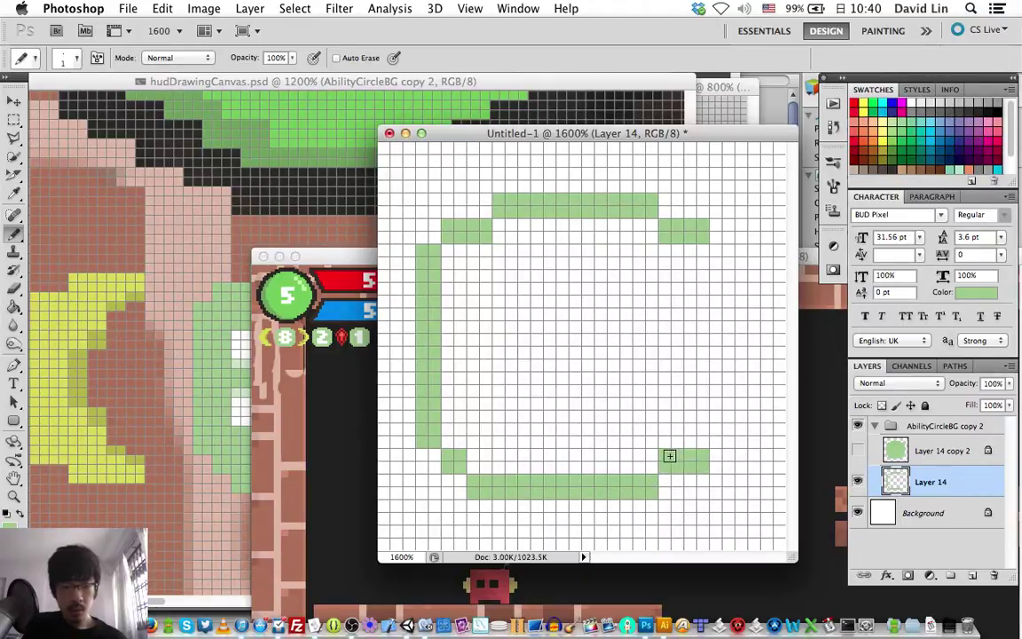
left_click_drag(715, 252, 728, 252)
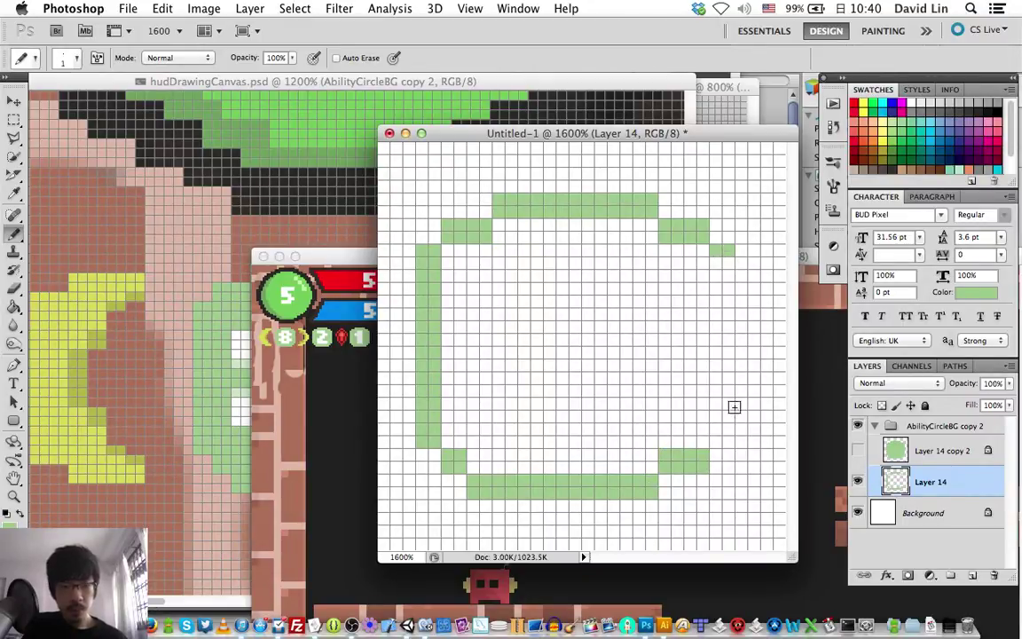
mouse_move(729, 441)
left_mouse_down()
mouse_move(728, 252)
mouse_move(715, 441)
left_mouse_up()
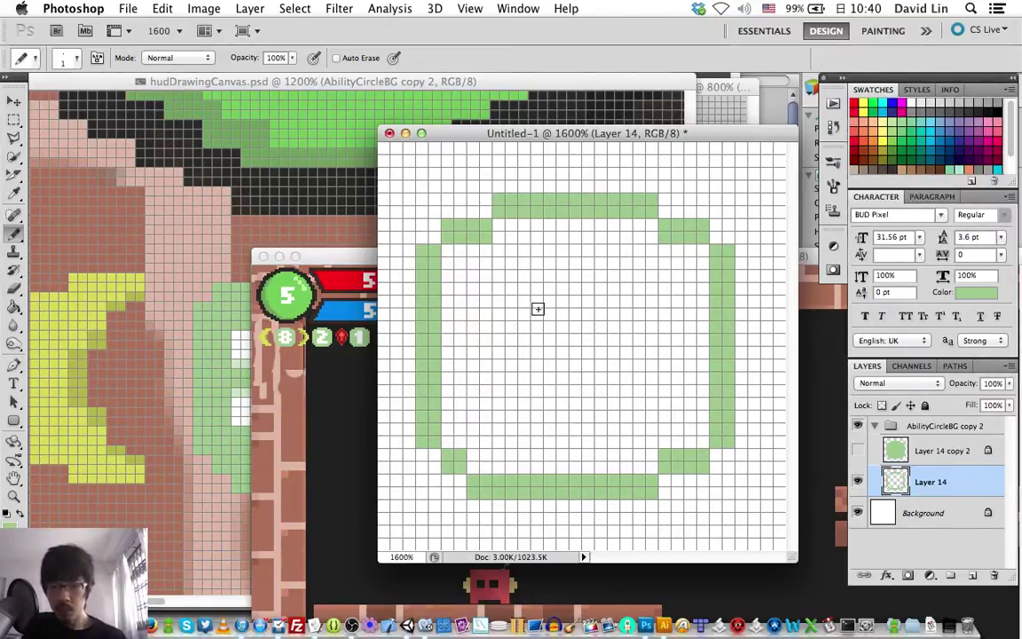
- Zoom in on the hudDrawingCanvas ability circles, then return to the Untitled-1 ring drawing
left_click(343, 262)
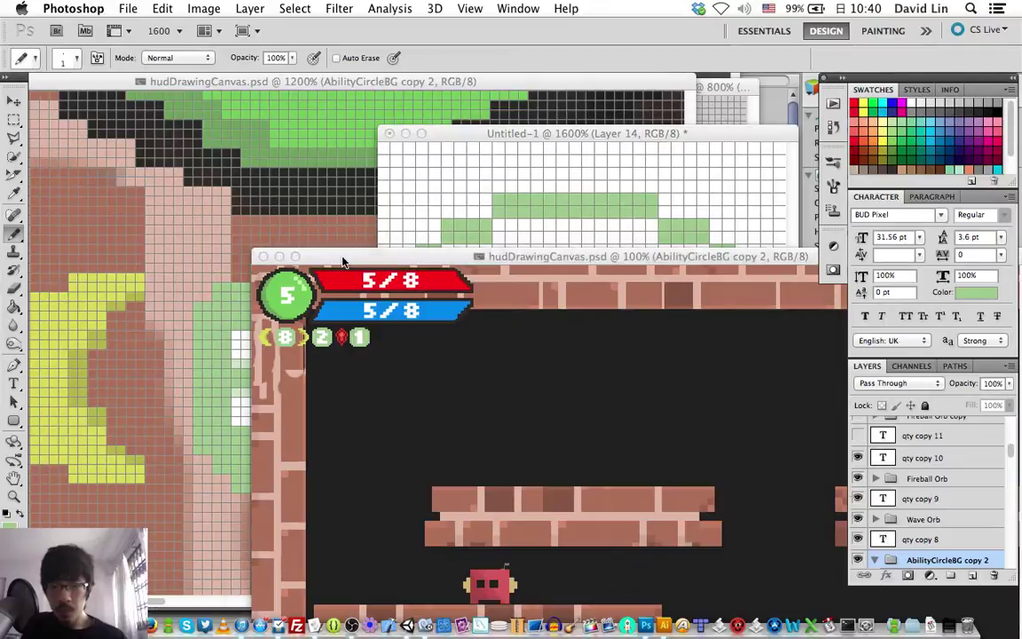
key("super+equal")
key("super+equal")
key("super+equal")
key("super+equal")
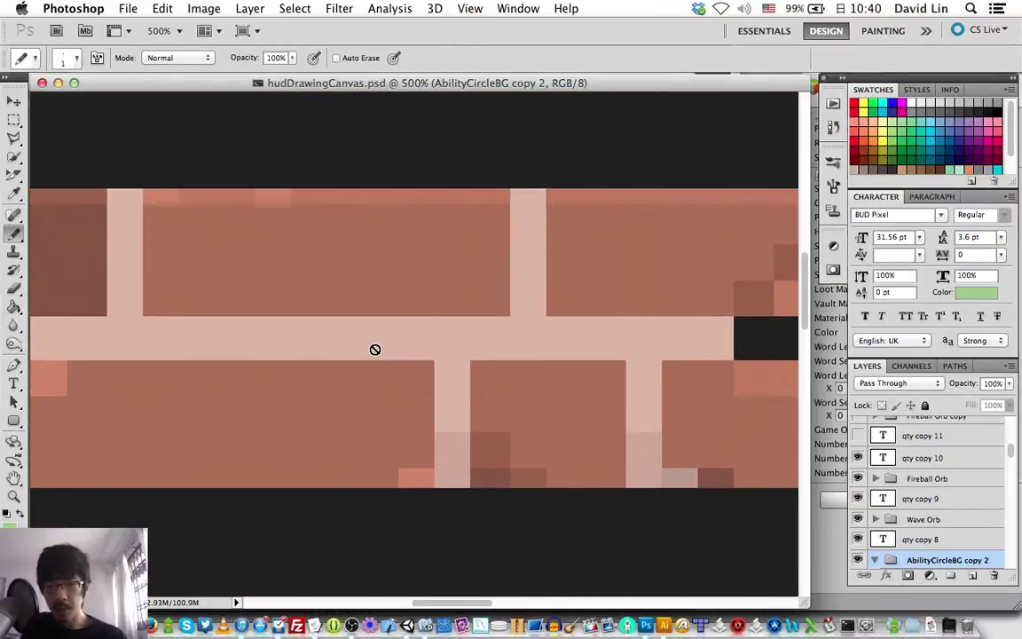
scroll(375, 353, "up", 10)
scroll(374, 353, "left", 3)
scroll(375, 350, "left", 5)
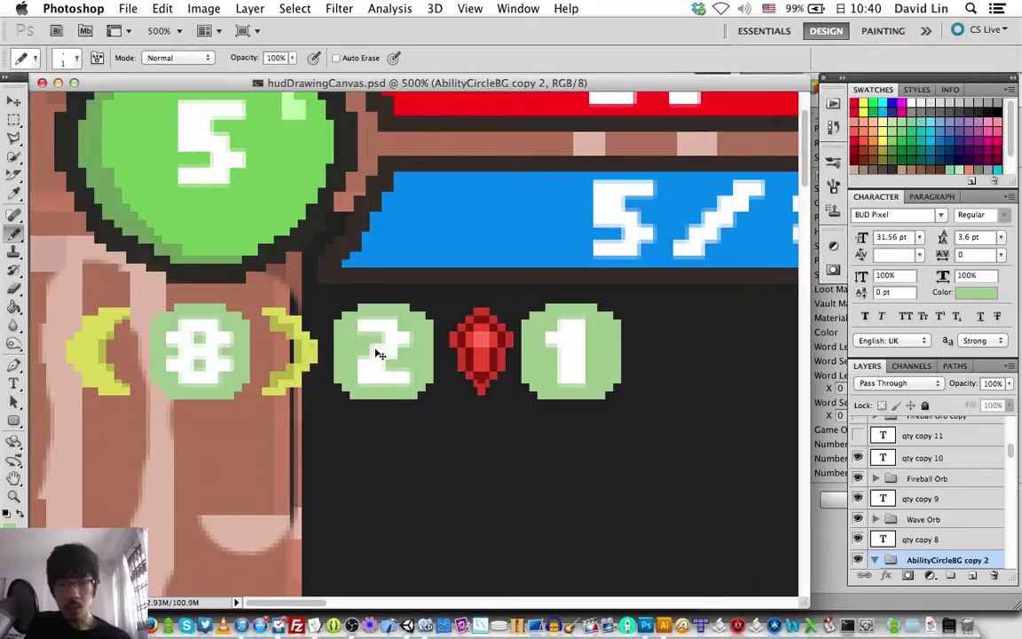
key("ctrl+Tab")
key("ctrl+Tab")
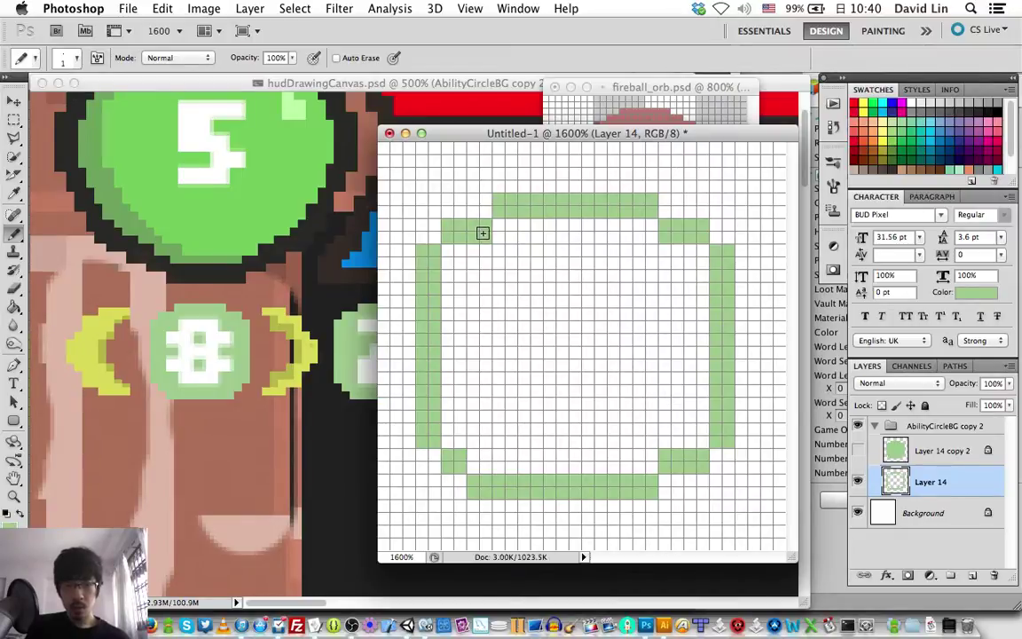
- Erase the ring's bottom-right pixels, extend the bottom row two cells, and repaint the right column solid green
key("e")
mouse_move(660, 434)
left_mouse_down()
mouse_move(688, 454)
mouse_move(684, 445)
left_mouse_up()
key("b")
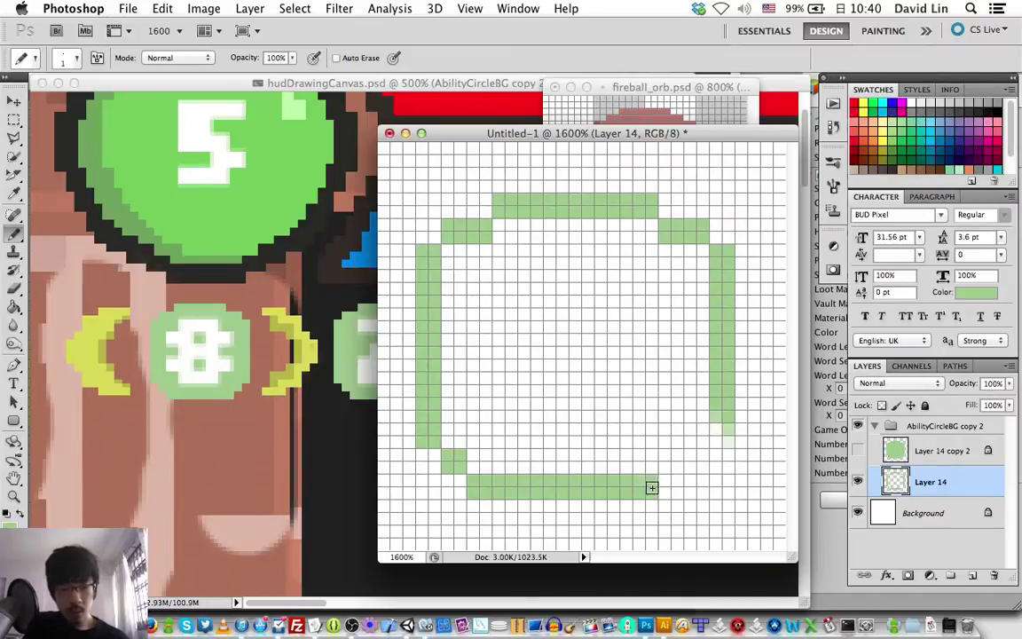
left_click_drag(662, 482, 700, 460)
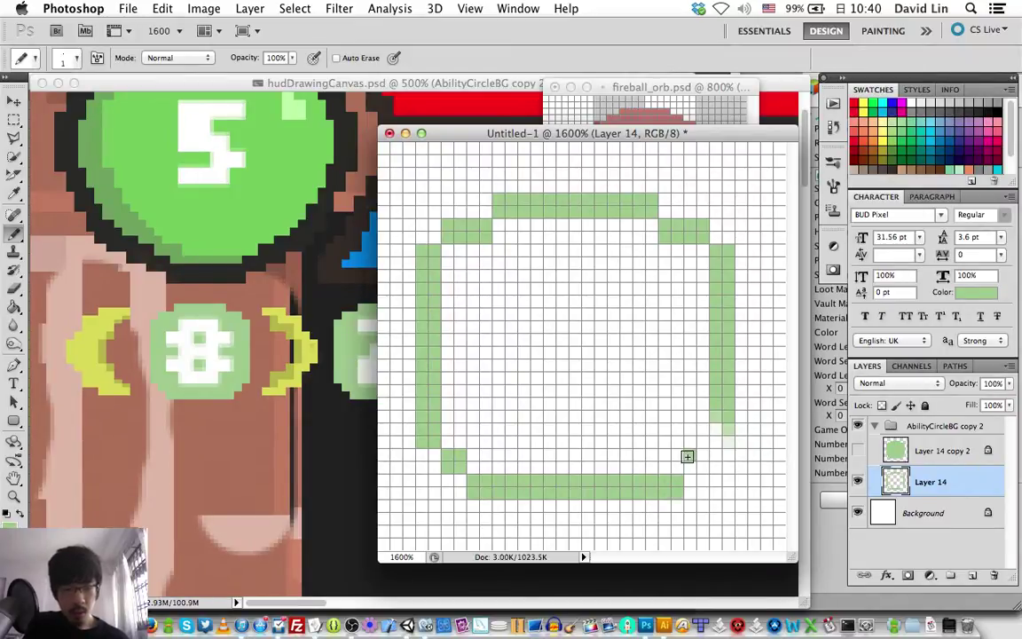
left_click_drag(718, 404, 723, 435)
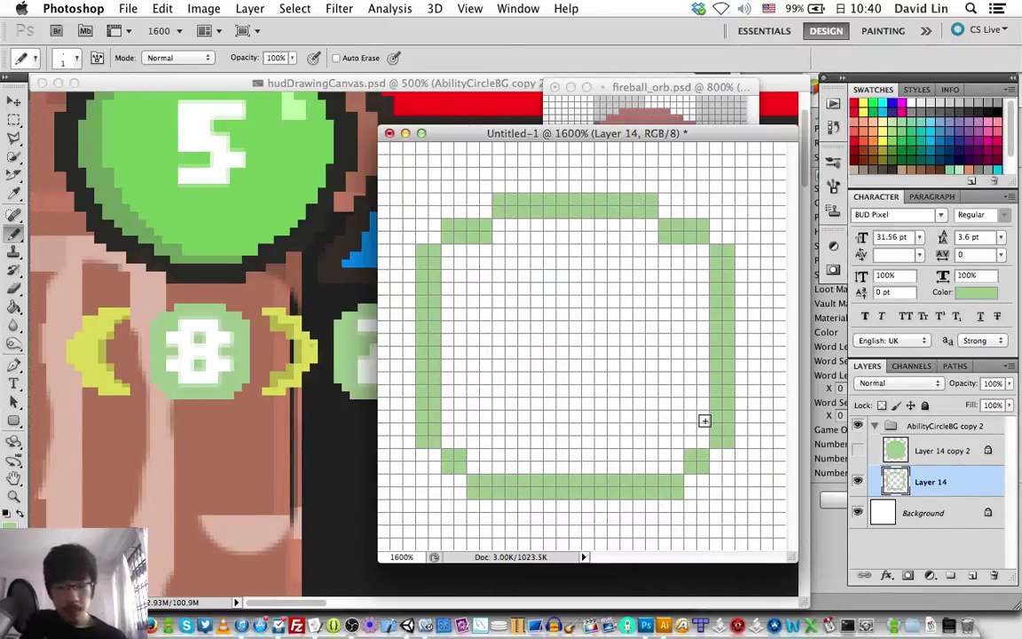
- Test-nudge the ring layer one pixel right and back left with the Move tool
key("v")
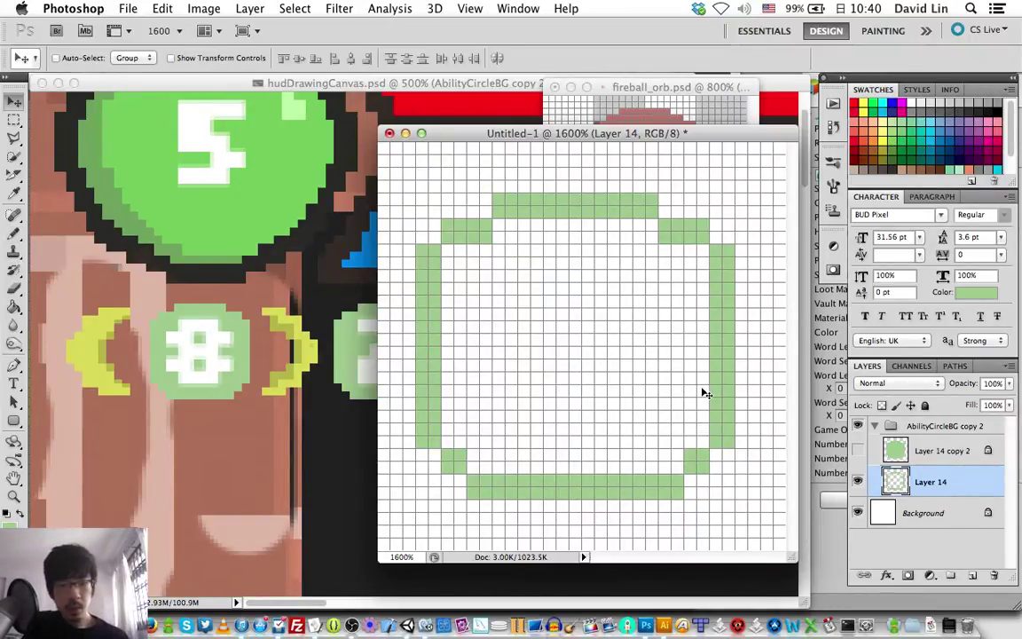
key("Right")
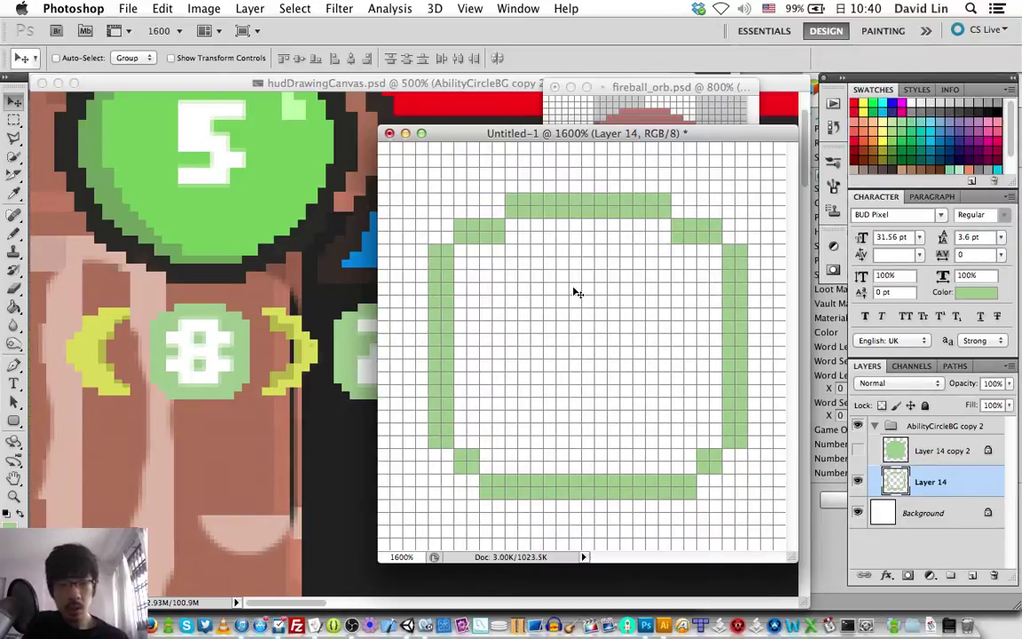
key("Left")
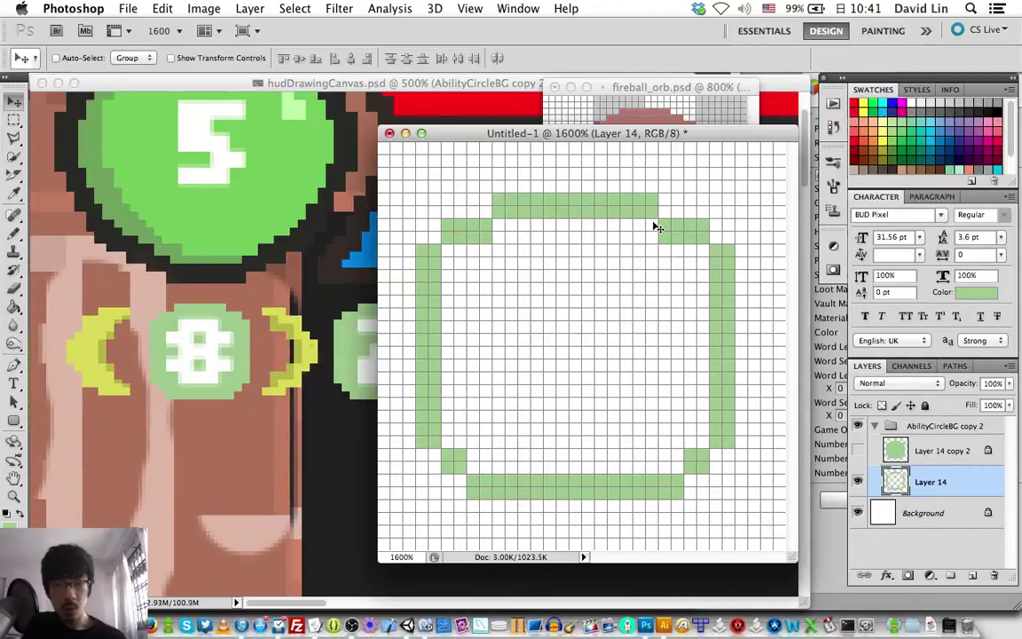
- Place a test pixel above the top row, then erase the top-right corner block and that stray pixel
key("e")
key("b")
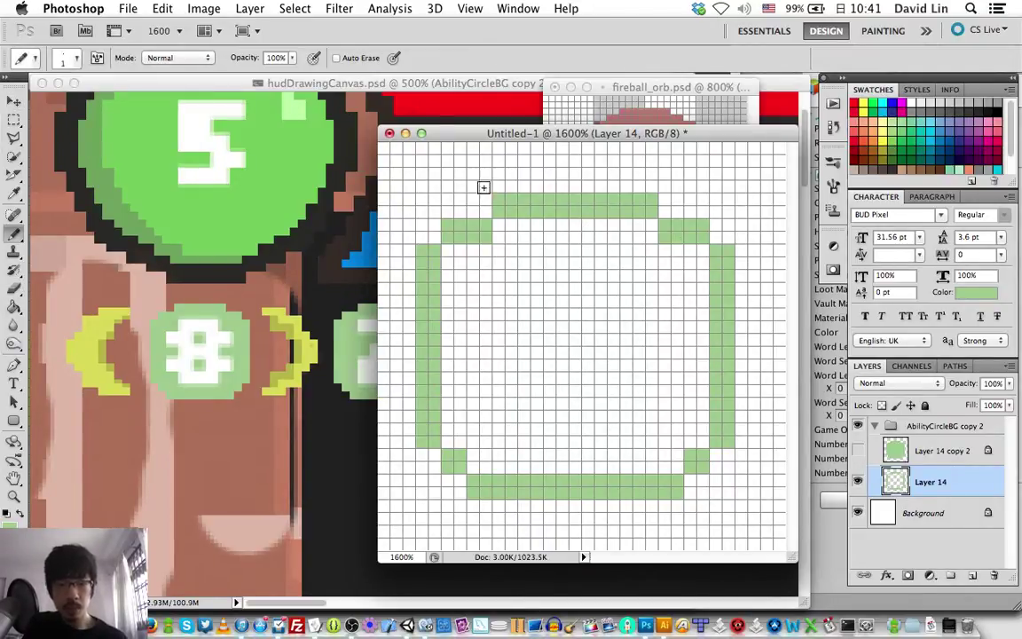
left_click(536, 172)
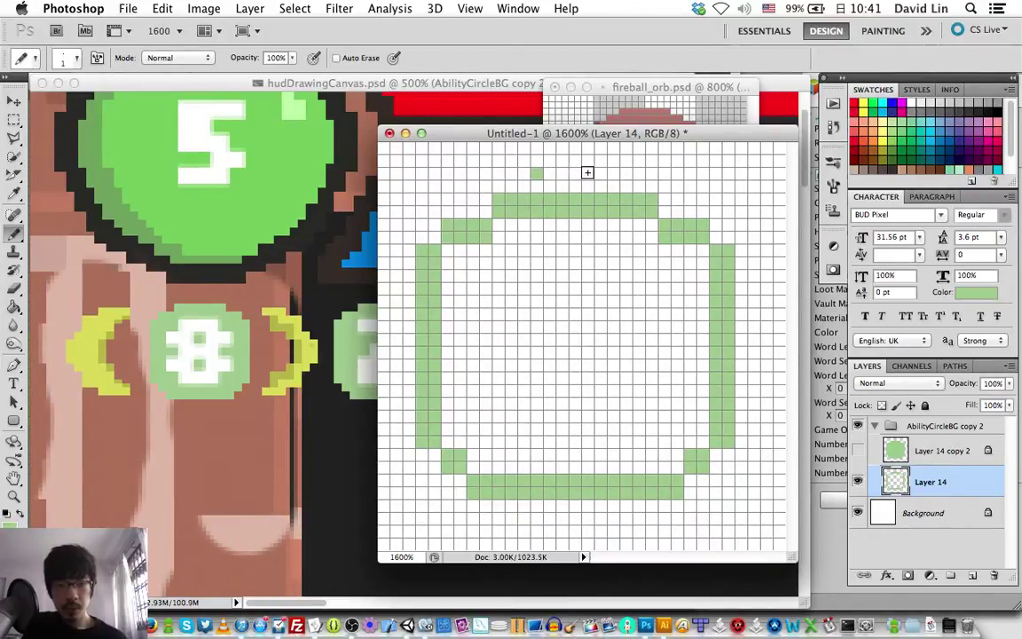
key("e")
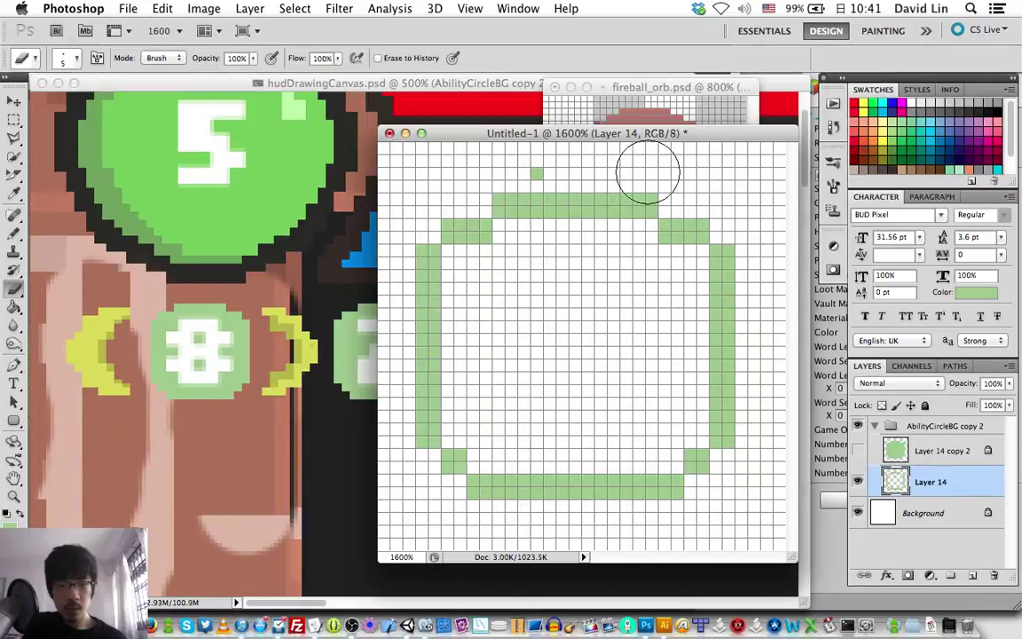
mouse_move(690, 192)
left_mouse_down()
mouse_move(680, 212)
mouse_move(680, 201)
left_mouse_up()
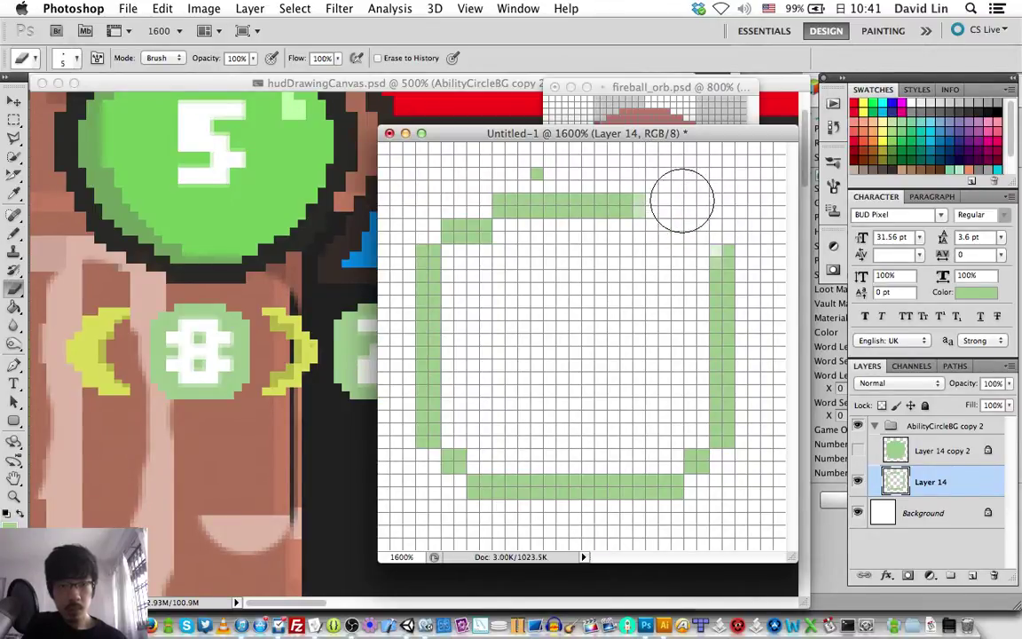
key("b")
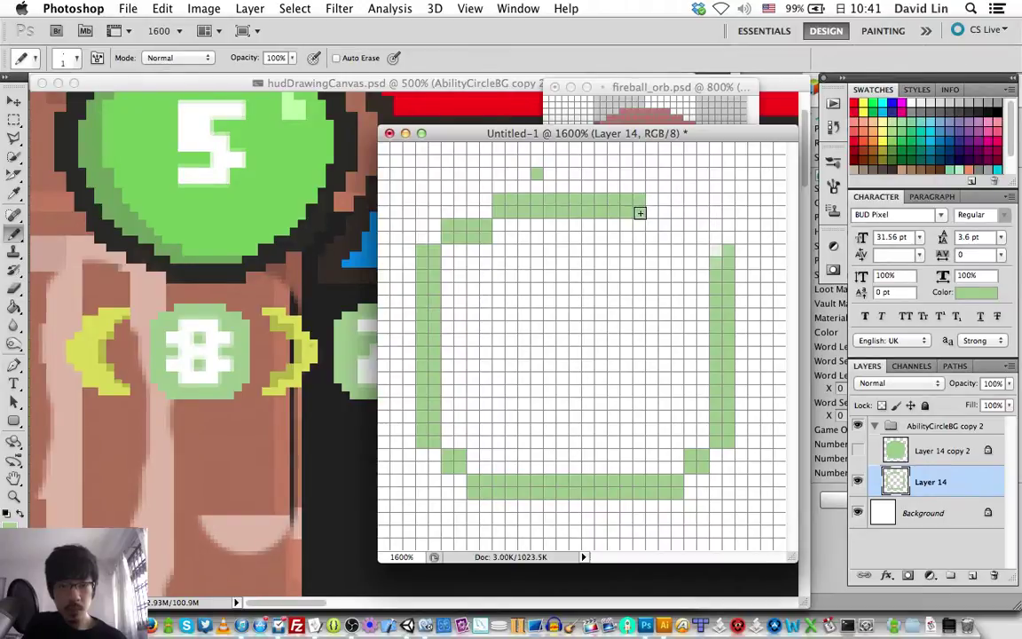
key("e")
left_click_drag(568, 191, 536, 148)
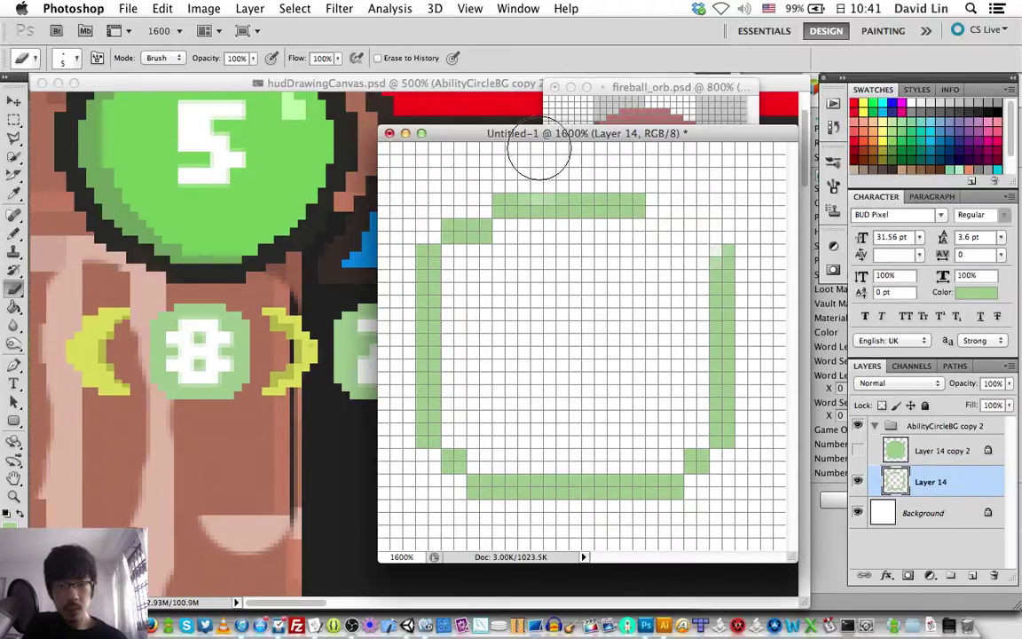
key("b")
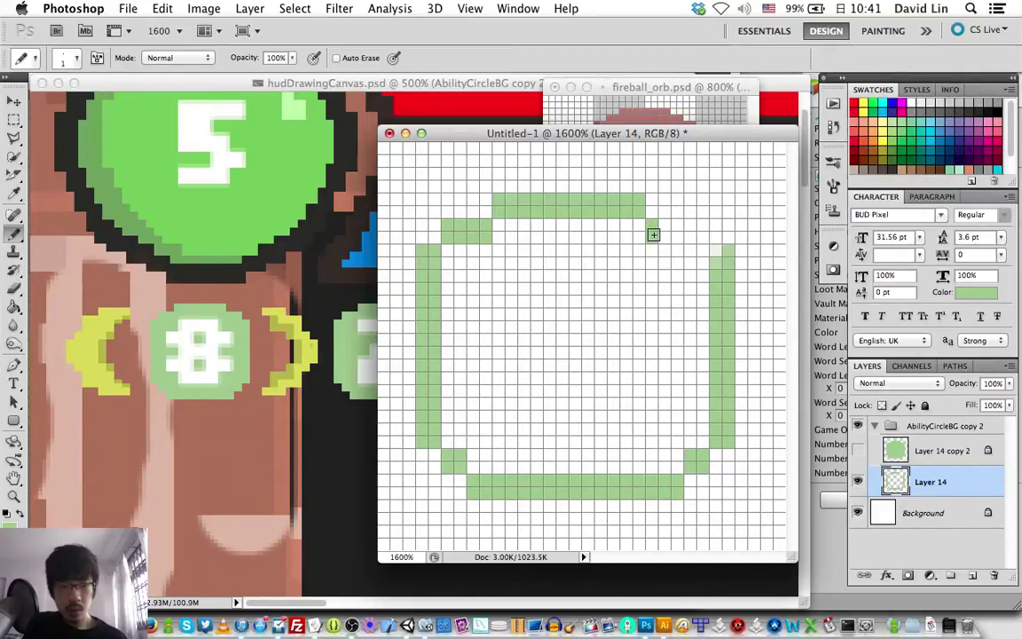
- Draw a new top-right corner step and replace the ring's right column with a new right edge
left_click_drag(653, 229, 690, 236)
key("e")
left_click(735, 272)
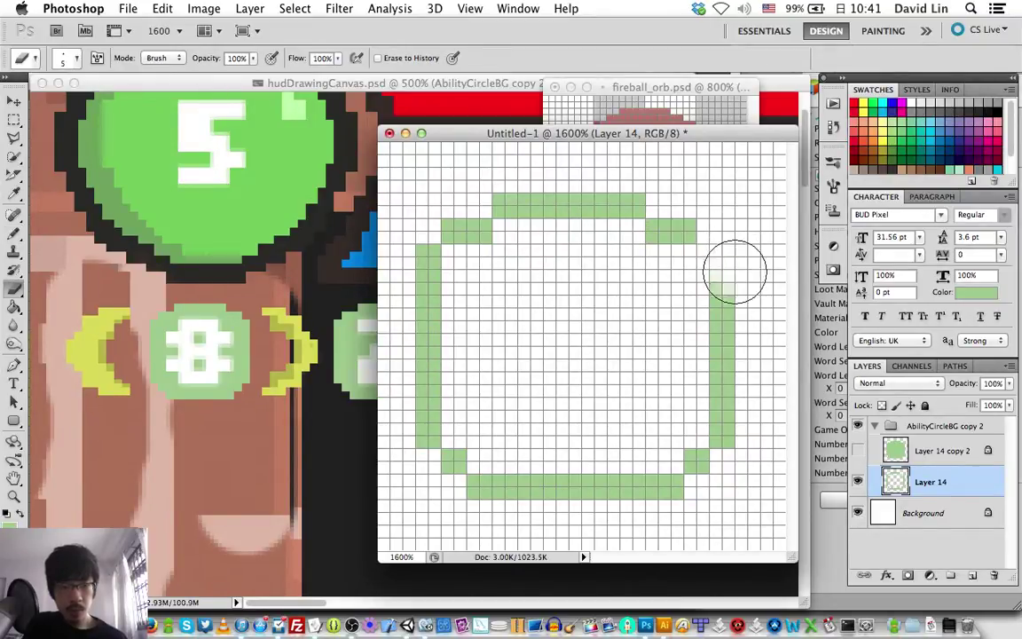
mouse_move(734, 271)
left_mouse_down()
mouse_move(734, 424)
mouse_move(712, 445)
mouse_move(708, 484)
mouse_move(707, 468)
left_mouse_up()
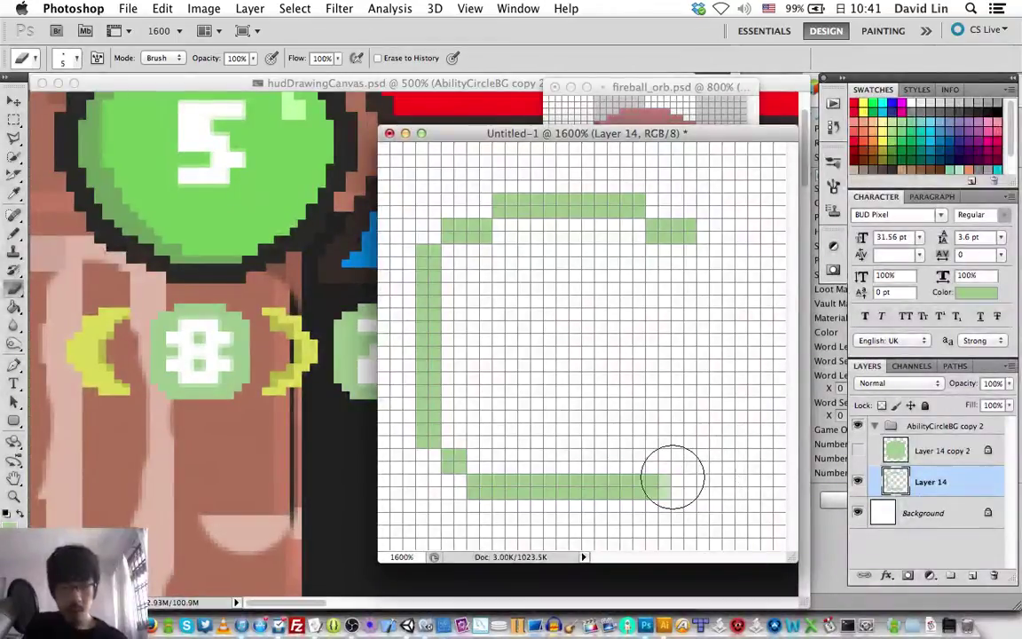
key("b")
left_click(684, 460)
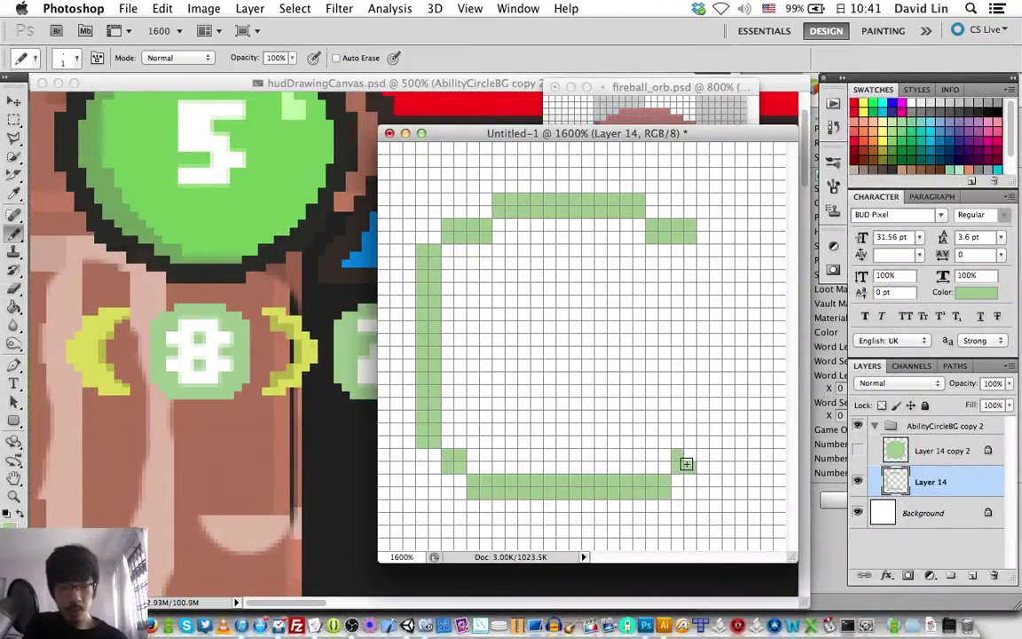
left_click(703, 249)
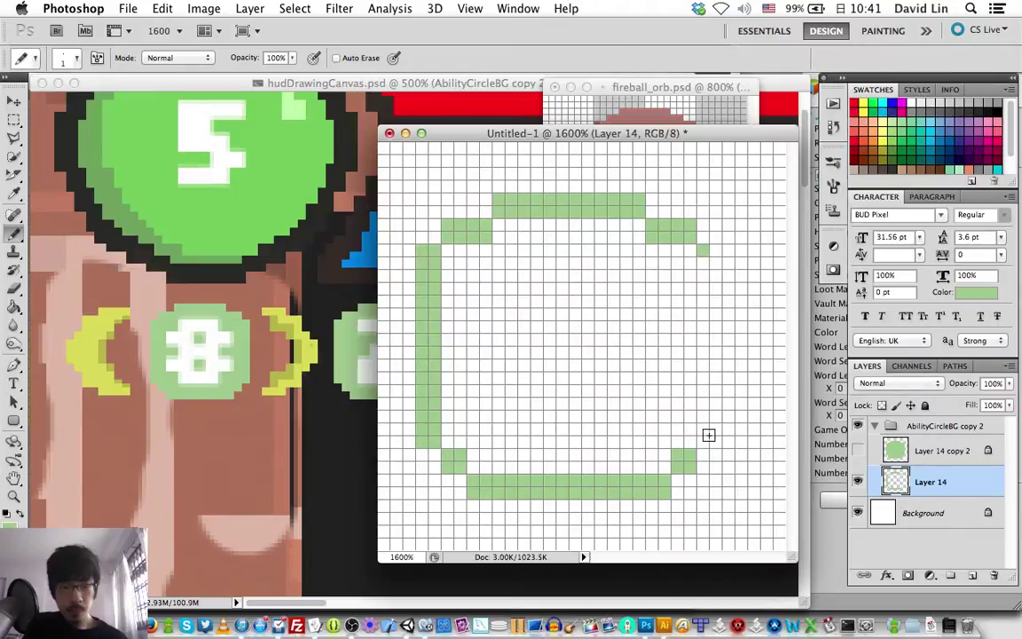
left_click(709, 434, "shift")
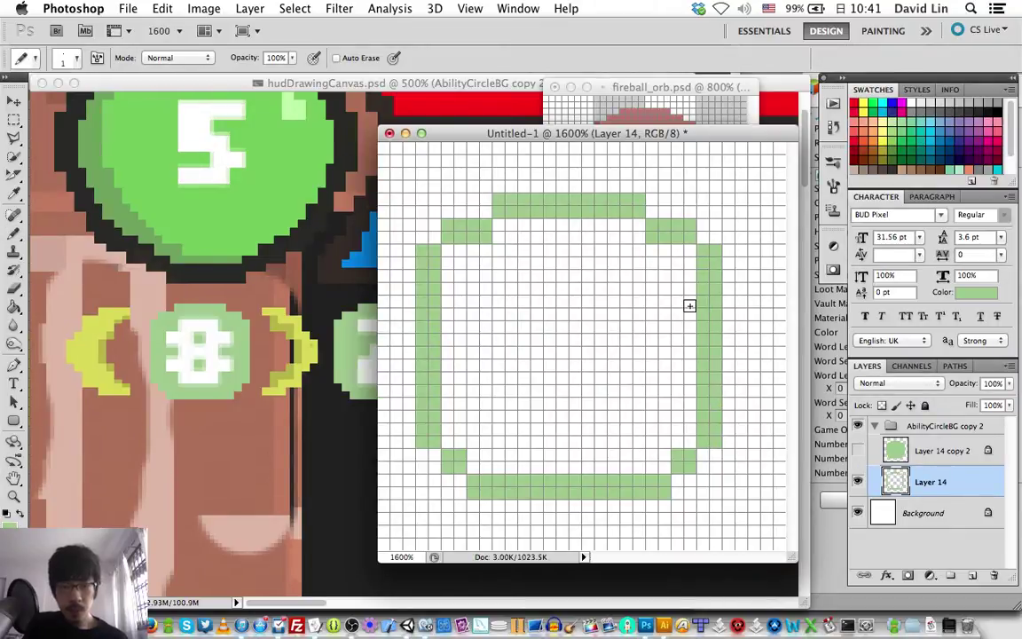
- Shift the ring one pixel right with the Move tool, then return to the Pencil
key("v")
key("Right")
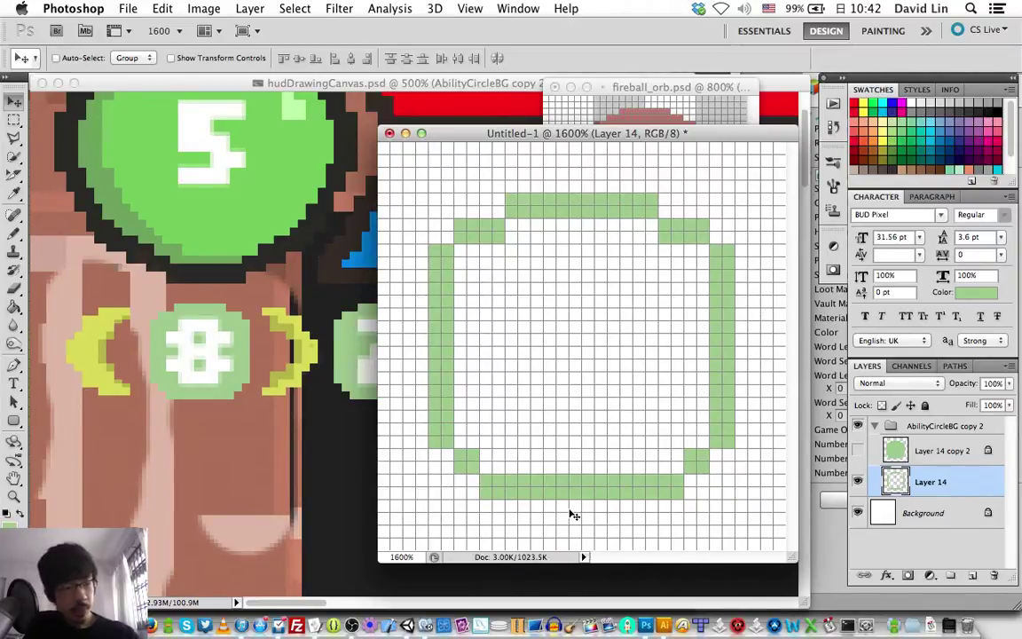
key("b")
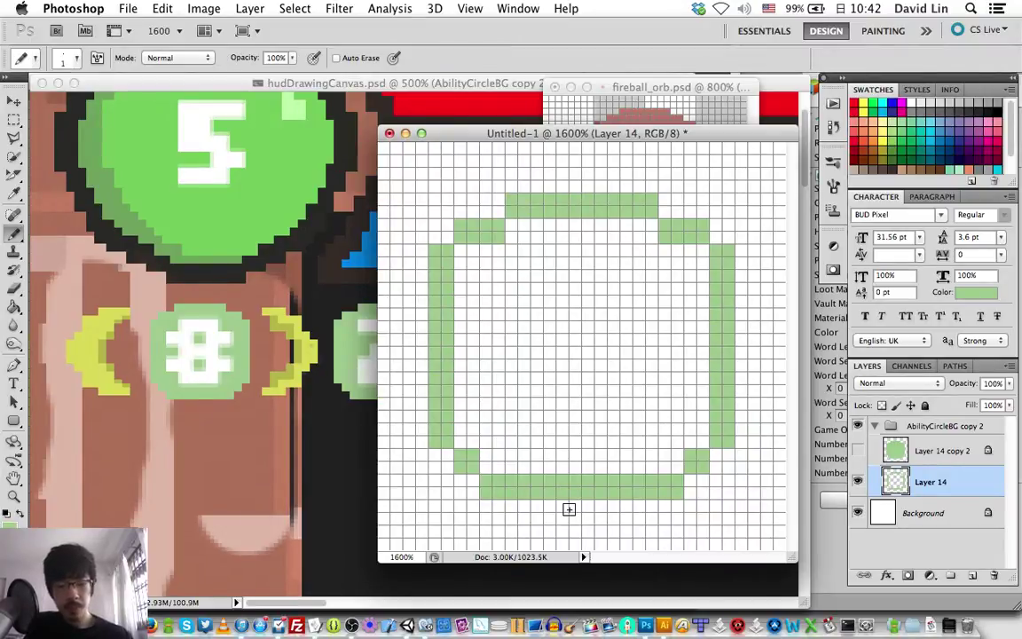
- On a new Layer 15, thicken the ring's top-right corner and right edge inward
key("super+shift+n")
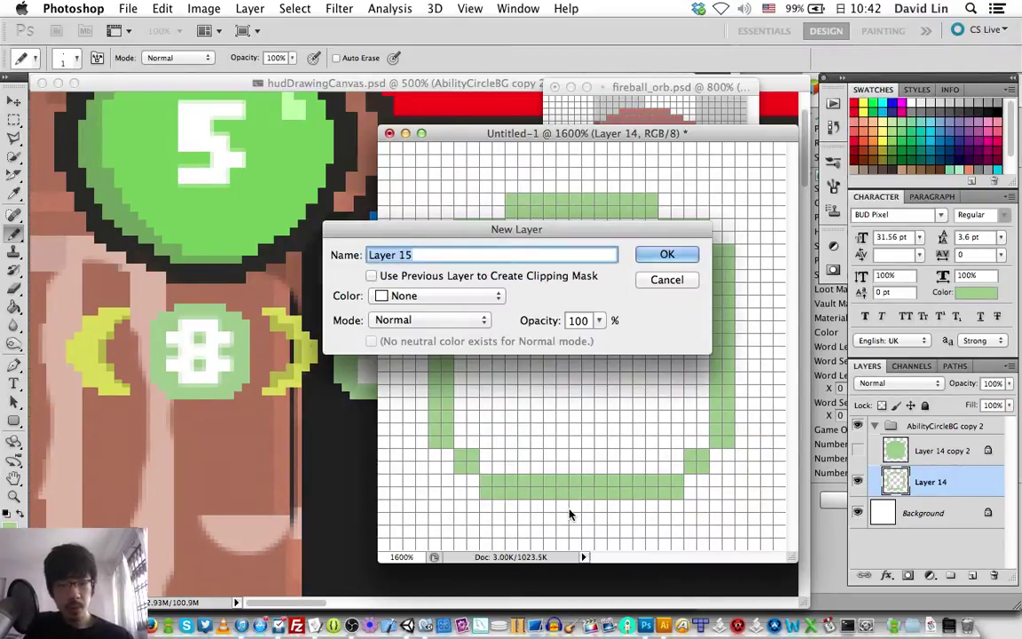
key("Return")
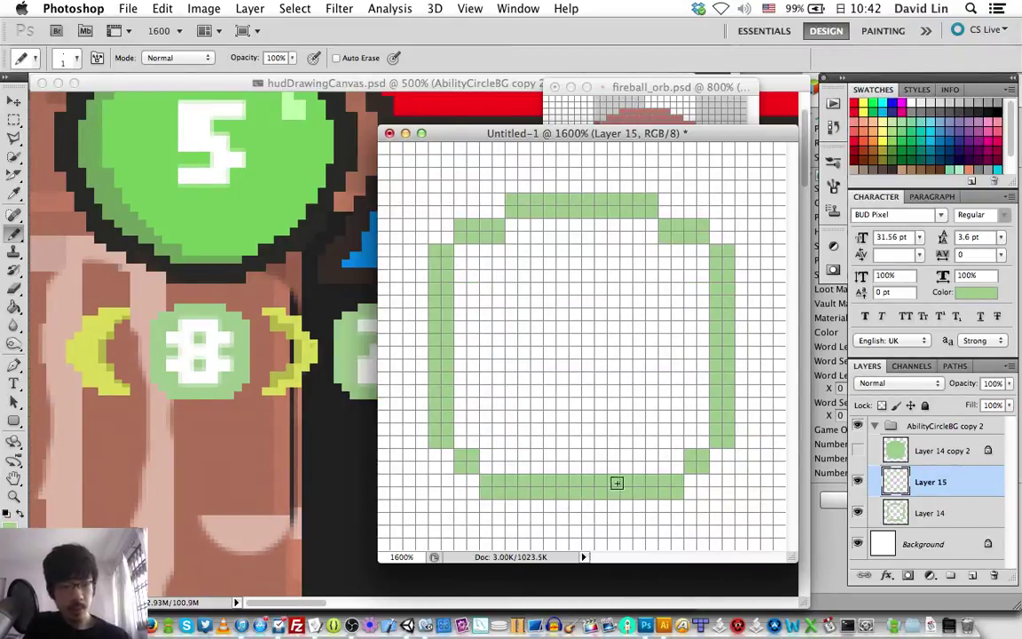
left_click(512, 223)
mouse_move(654, 224)
left_mouse_down()
mouse_move(655, 251)
mouse_move(704, 253)
left_mouse_up()
left_click(703, 439, "shift")
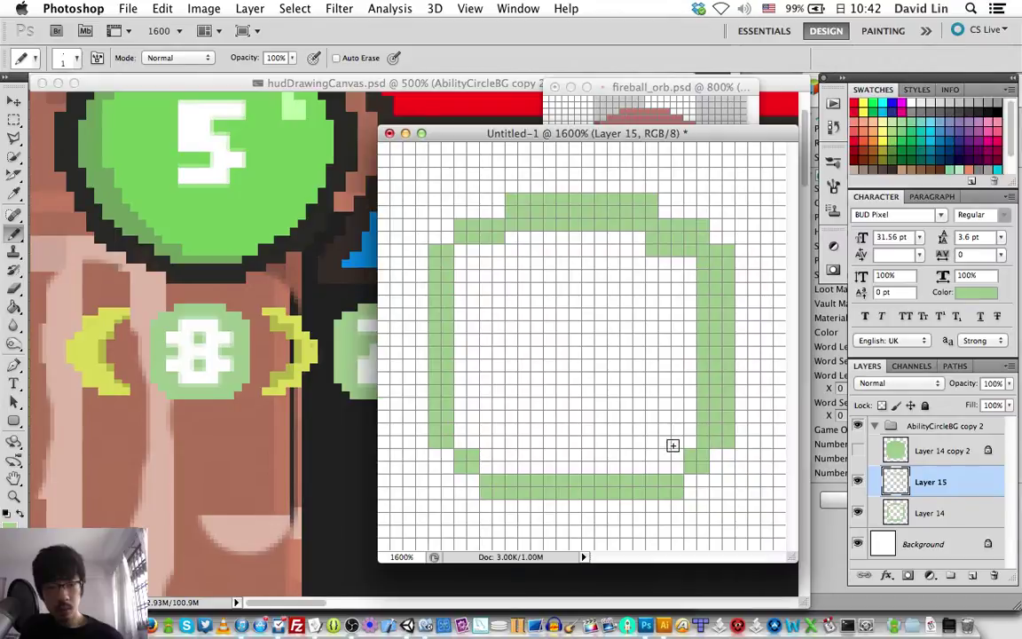
left_click_drag(673, 445, 676, 454)
- Thicken the lower-left step, left edge and top-left step inward
mouse_move(485, 467)
left_mouse_down()
mouse_move(486, 456)
mouse_move(463, 438)
left_mouse_up()
left_click(459, 247, "shift")
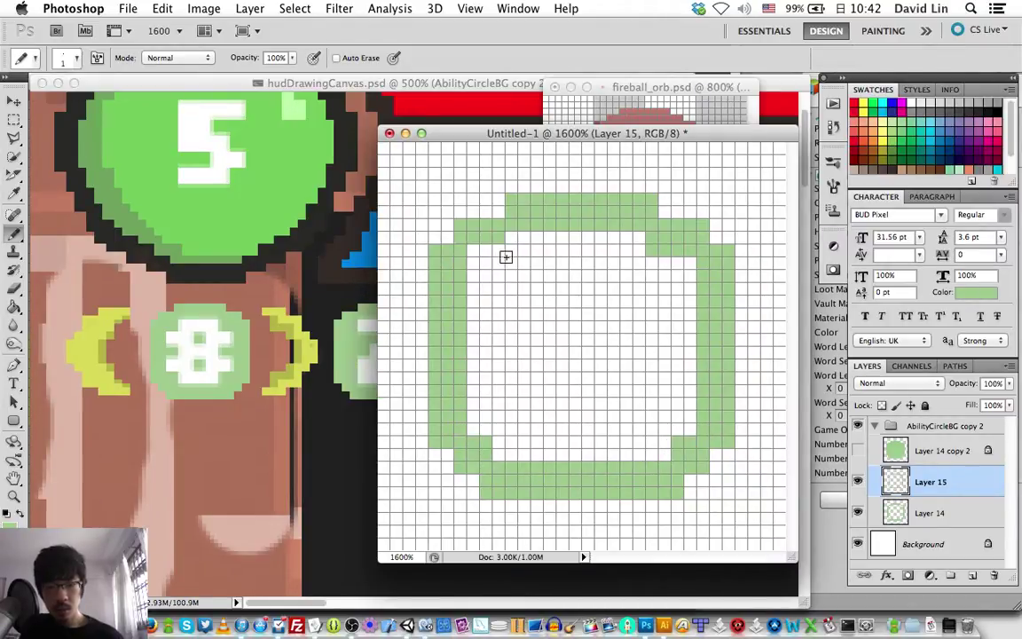
left_click_drag(506, 258, 511, 243)
left_click(511, 250)
- Paint-bucket fill the ring's interior green, then toggle Layer 15 off and on to compare
key("g")
left_click(568, 348)
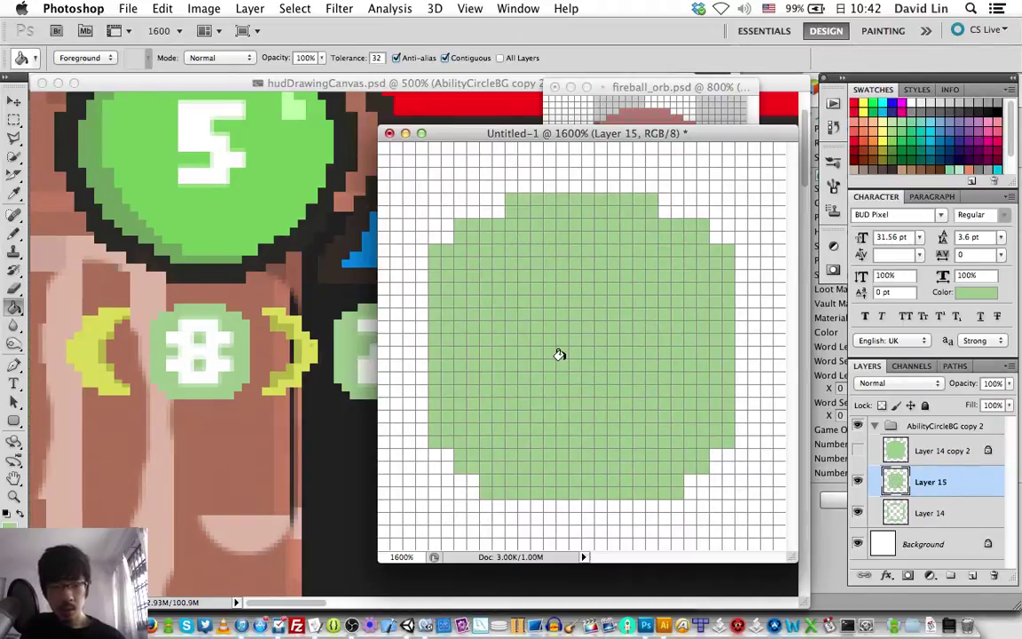
key("b")
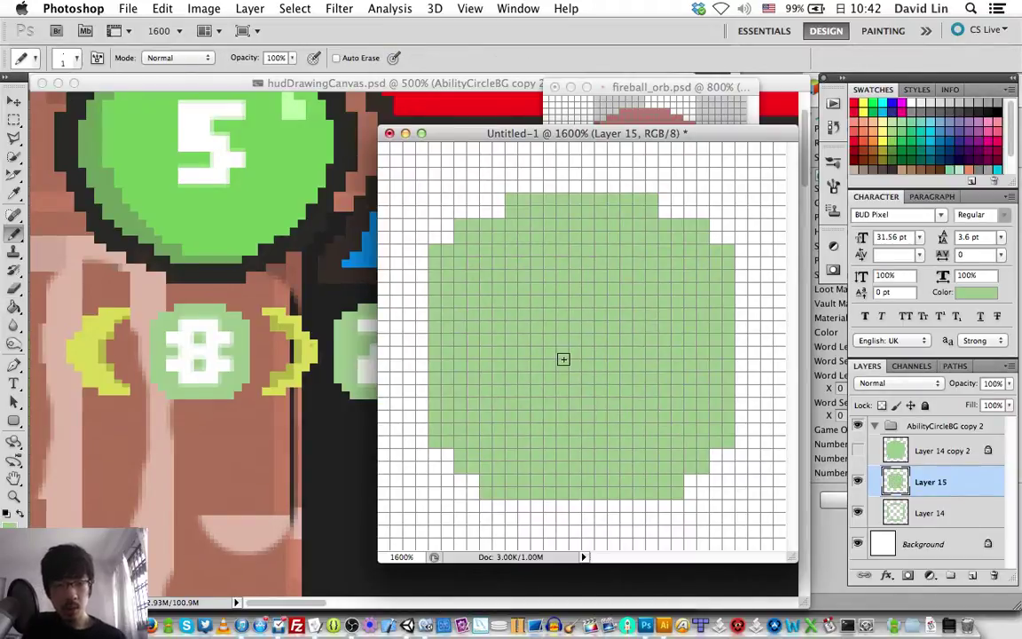
left_click(858, 483)
left_click(858, 484)
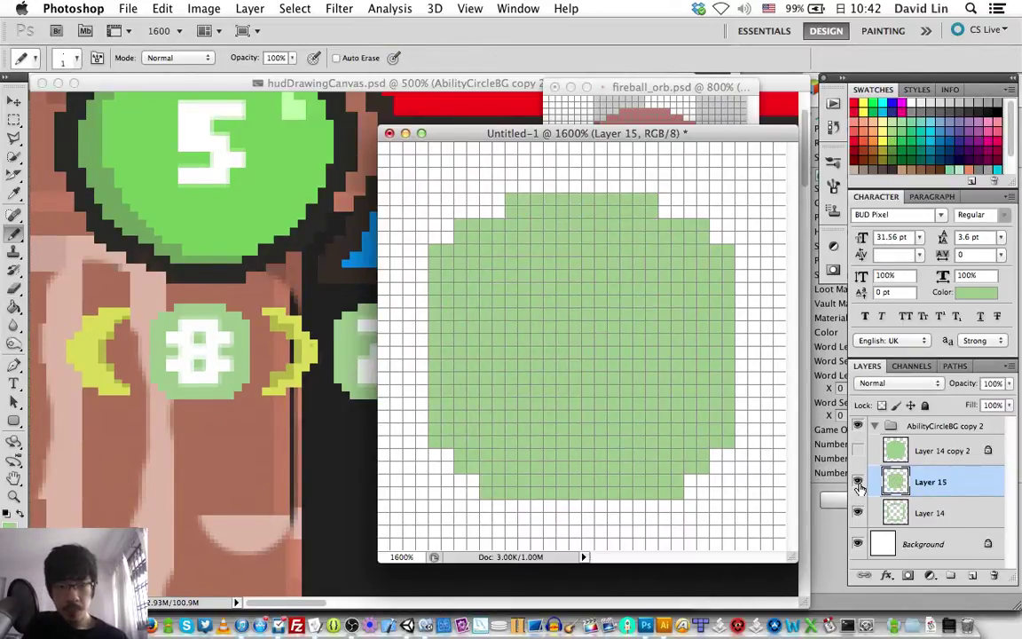
- Bring up the save dialog, cancel it once, then reopen it at the Weapons folder
key("super+s")
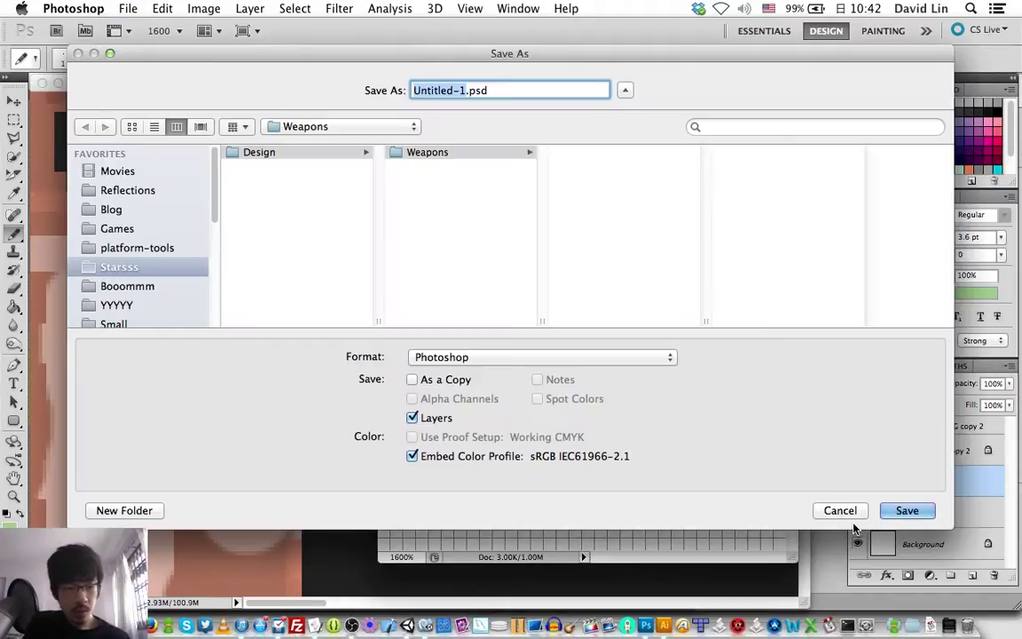
left_click(841, 511)
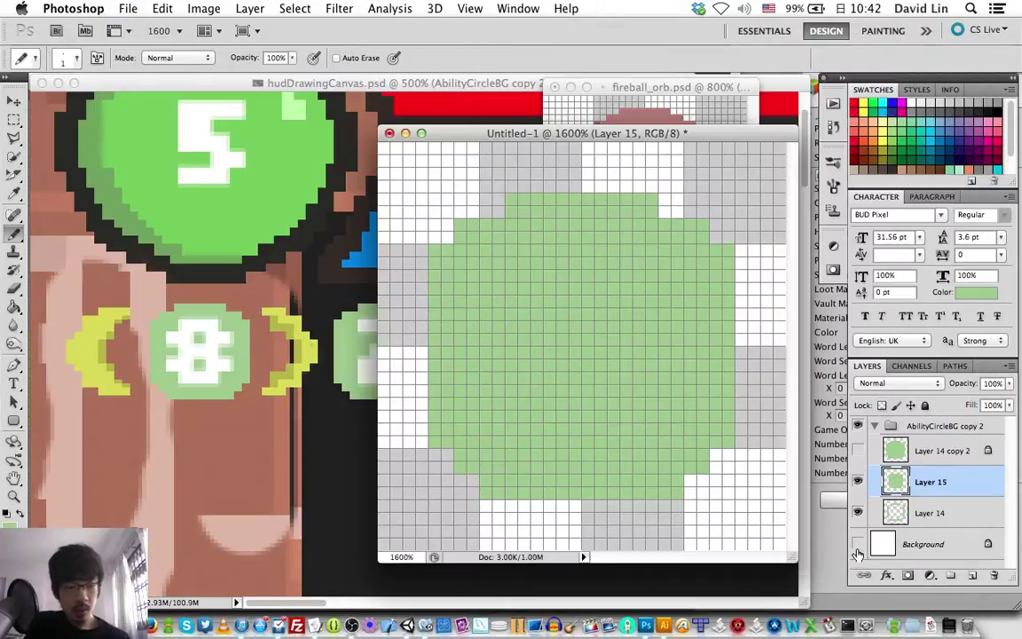
key("super+s")
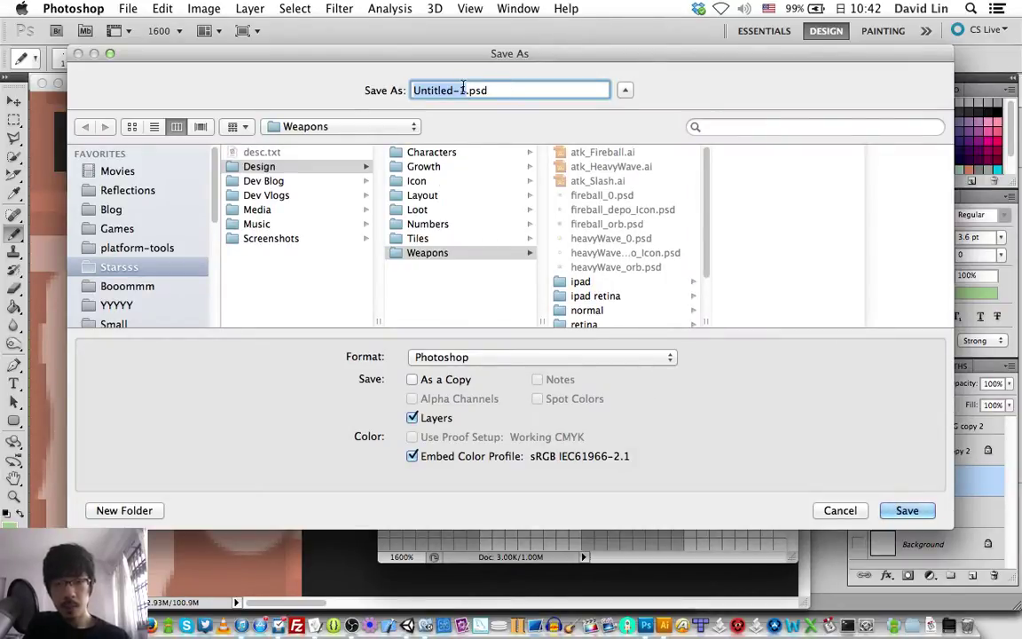
- Name the file abilityLevelBG and save it, accepting the Maximize Compatibility prompt
key("BackSpace")
type("abilityL")
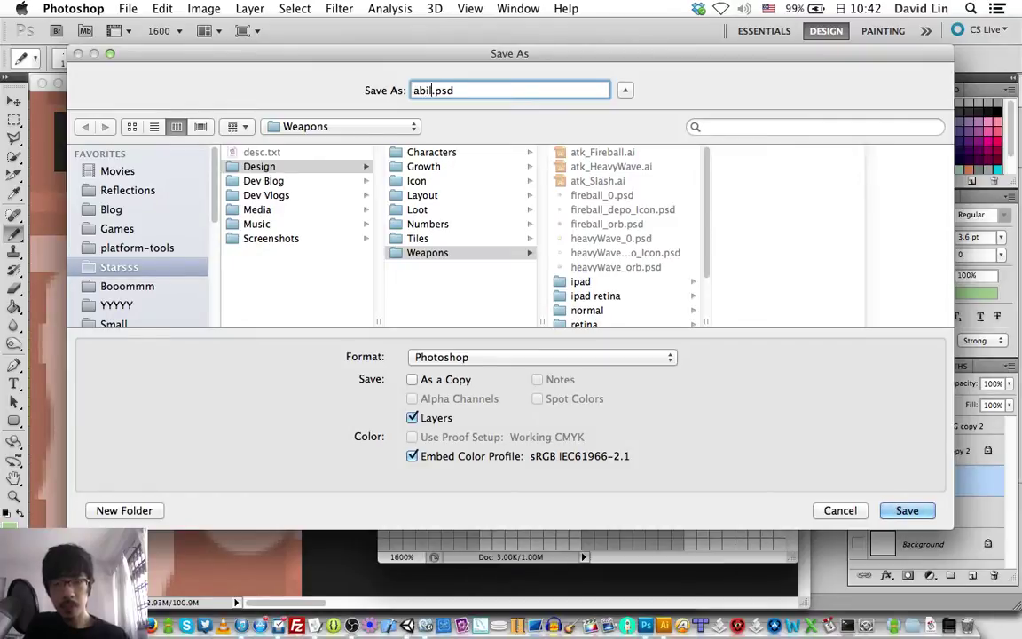
type("evelBG")
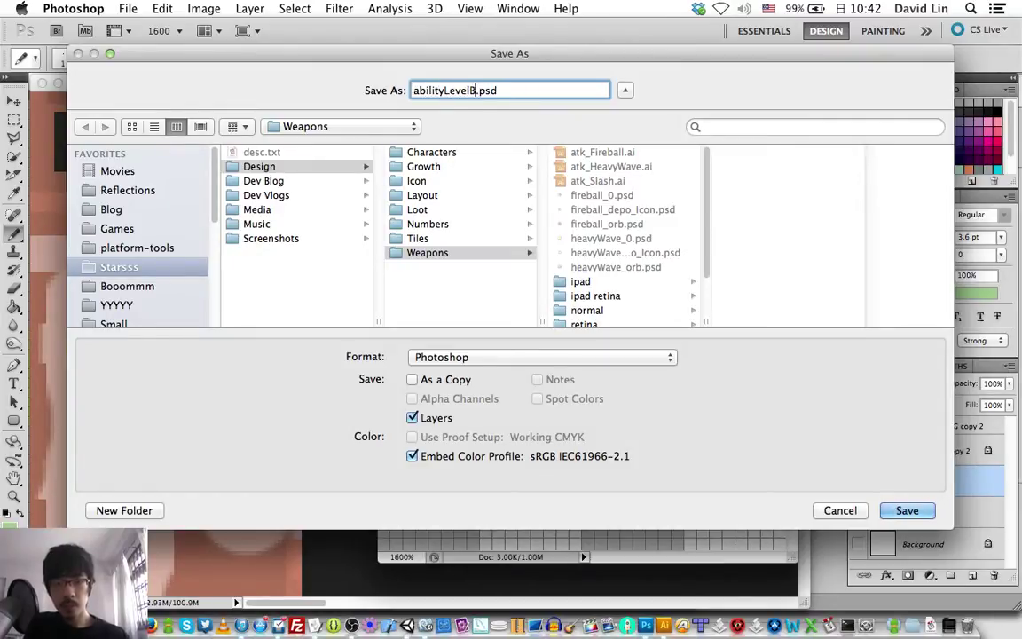
key("Return")
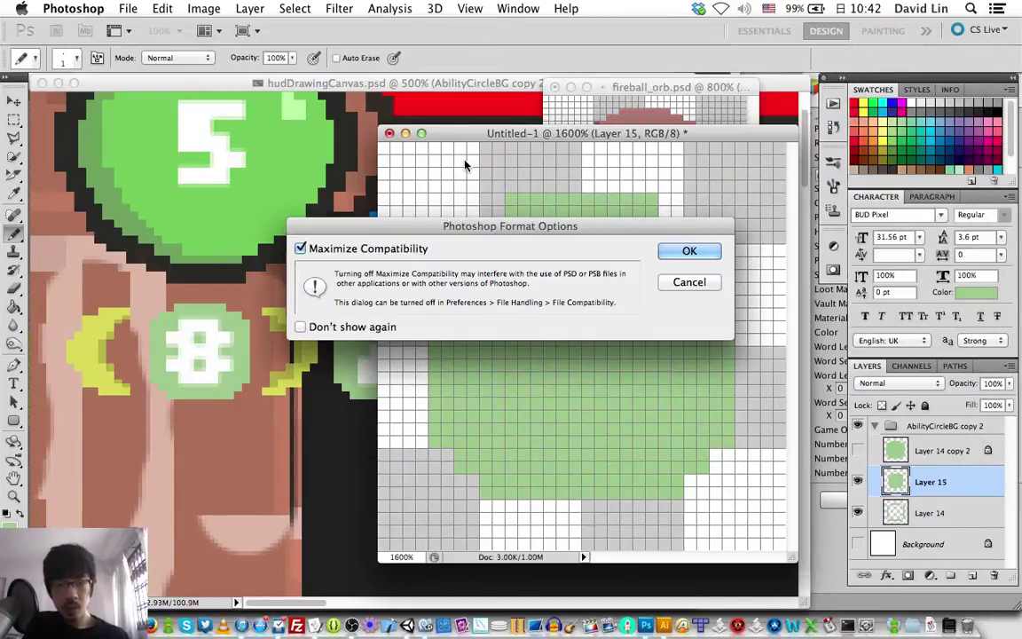
key("Return")
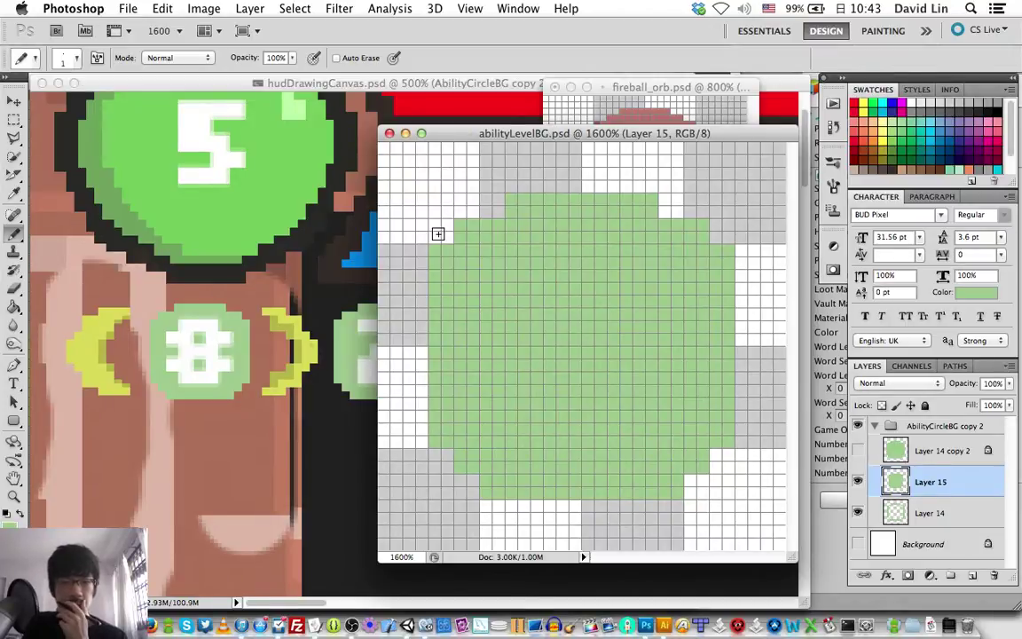
left_click(298, 86)
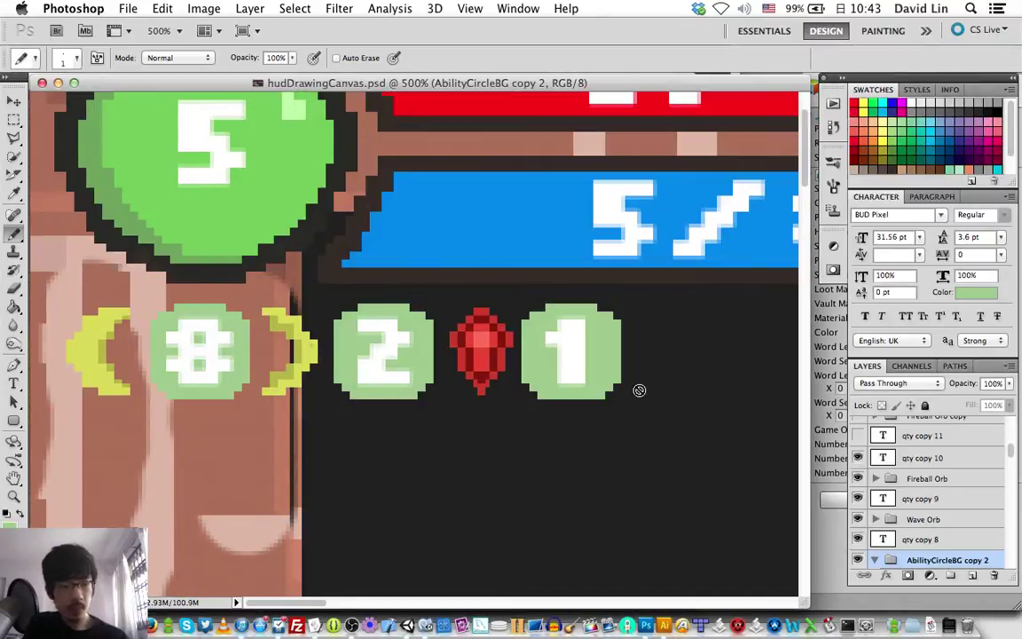
left_click(910, 540)
left_click(858, 539)
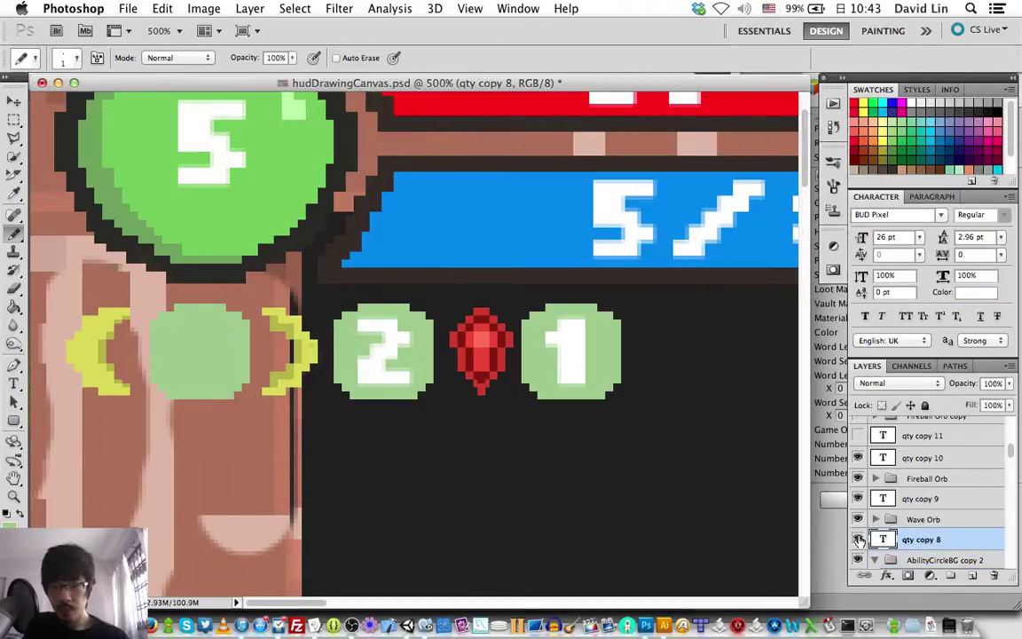
left_click(858, 539)
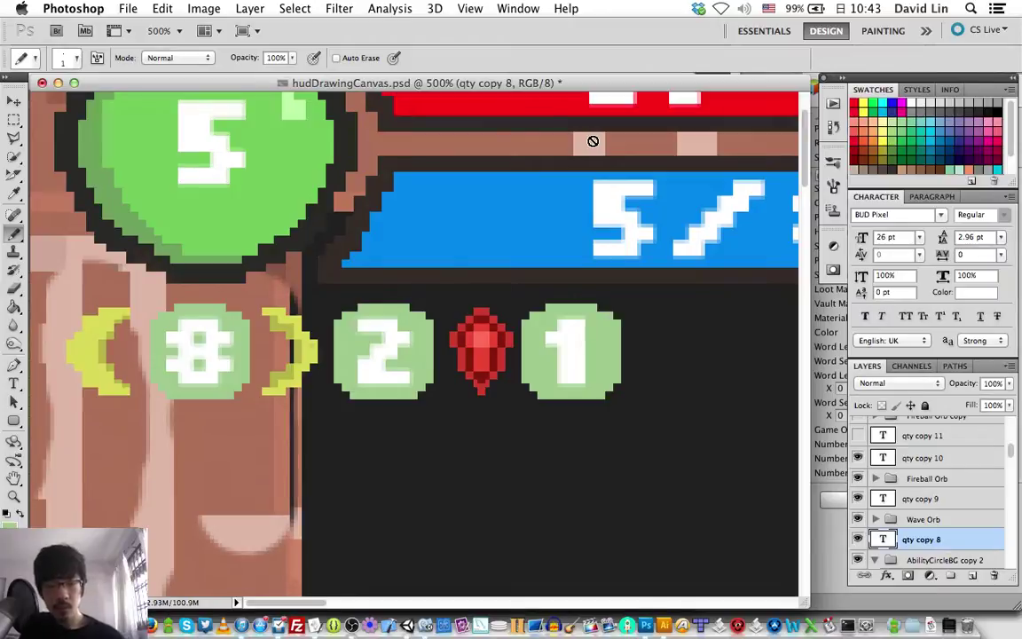
key("v")
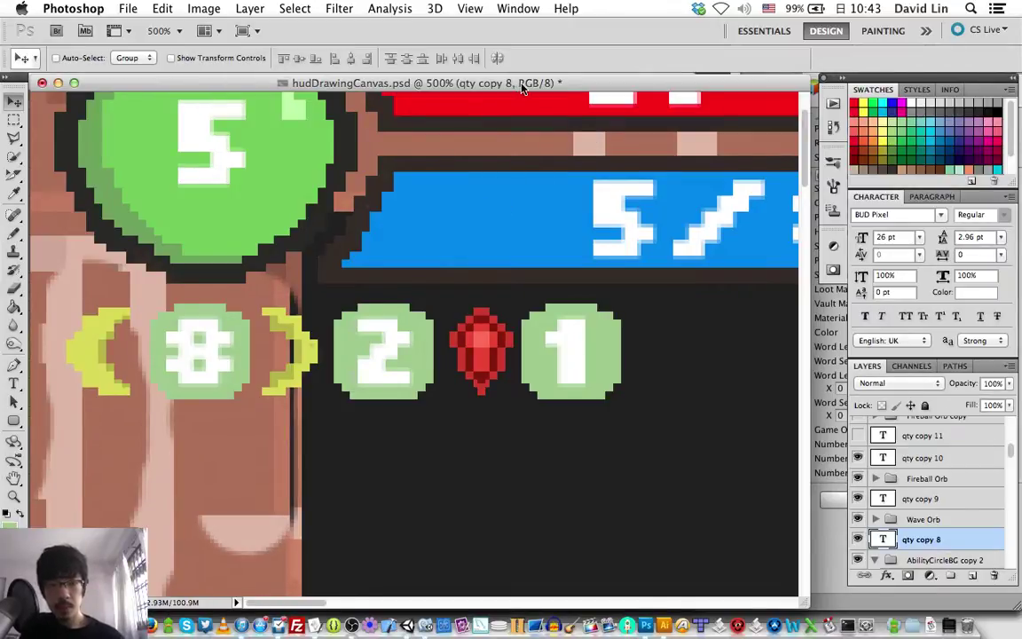
left_click_drag(513, 87, 401, 86)
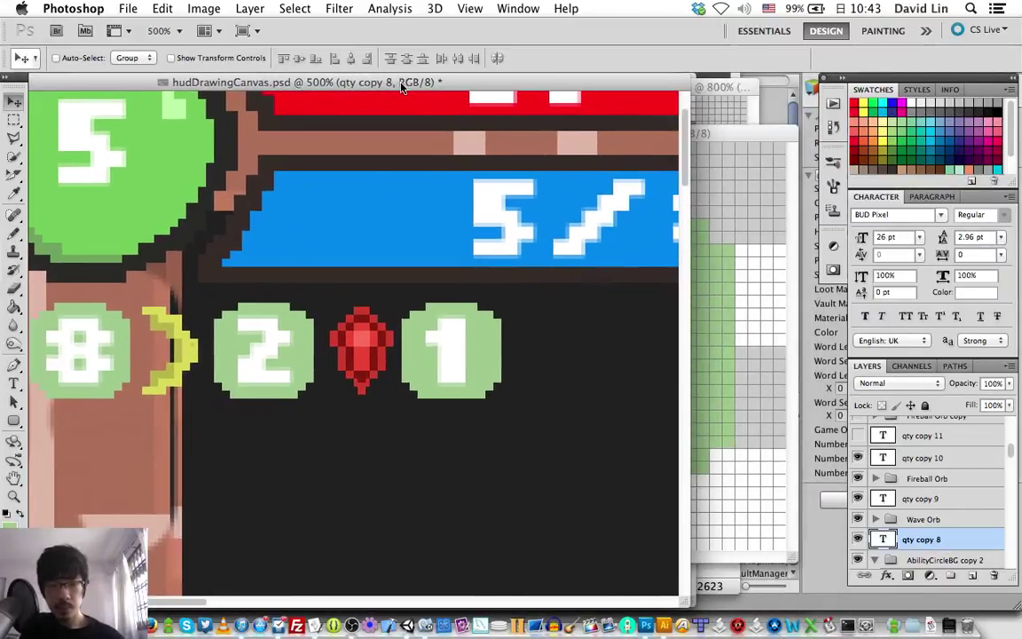
left_click(715, 135)
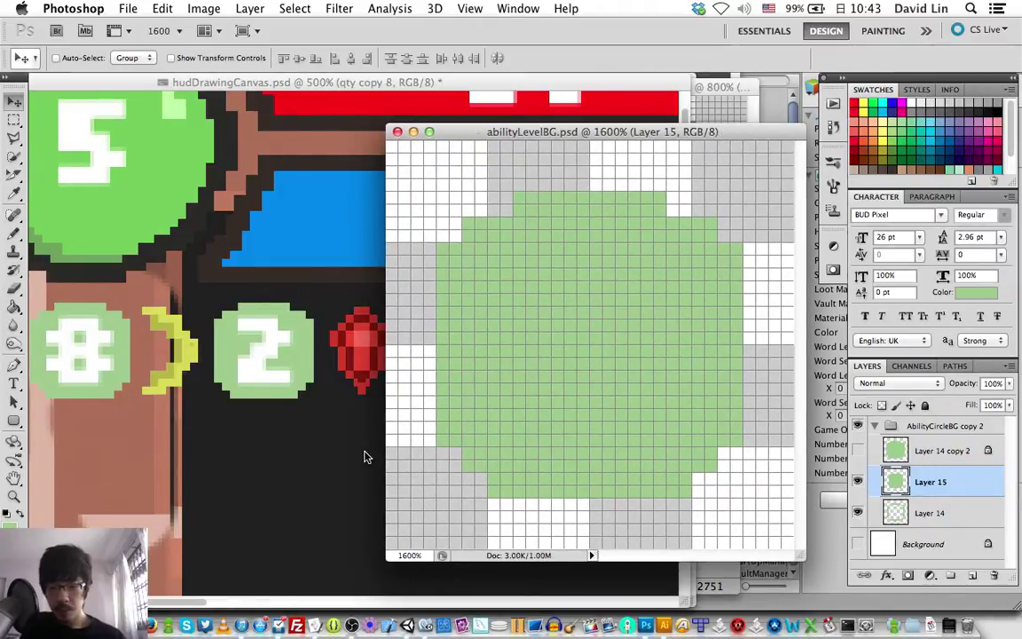
left_click(315, 626)
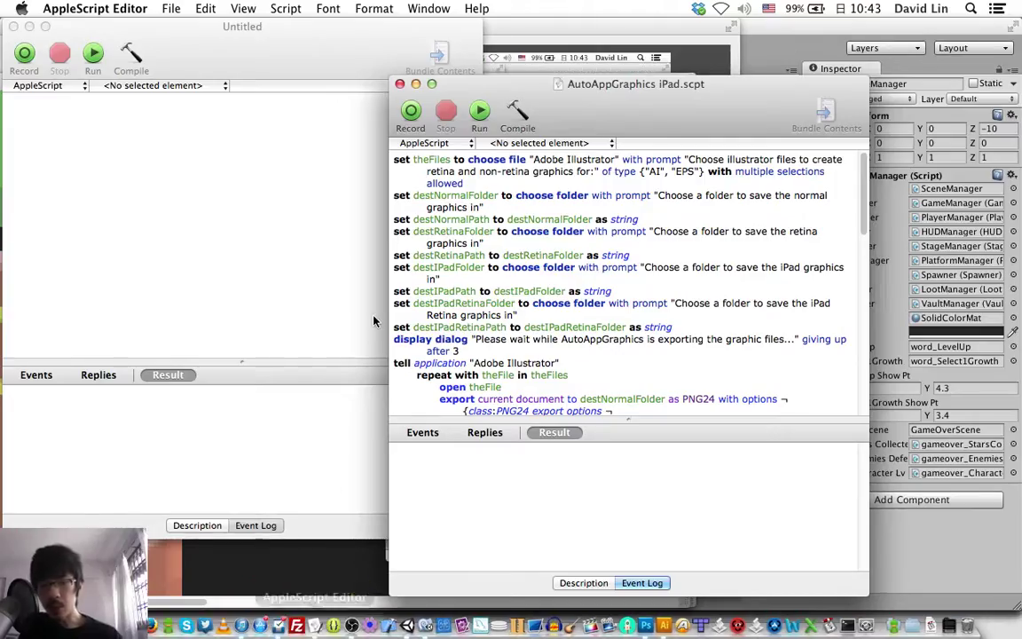
- Open the recent AutoAppGraphicsPS script and run it
left_click(170, 10)
mouse_move(266, 89)
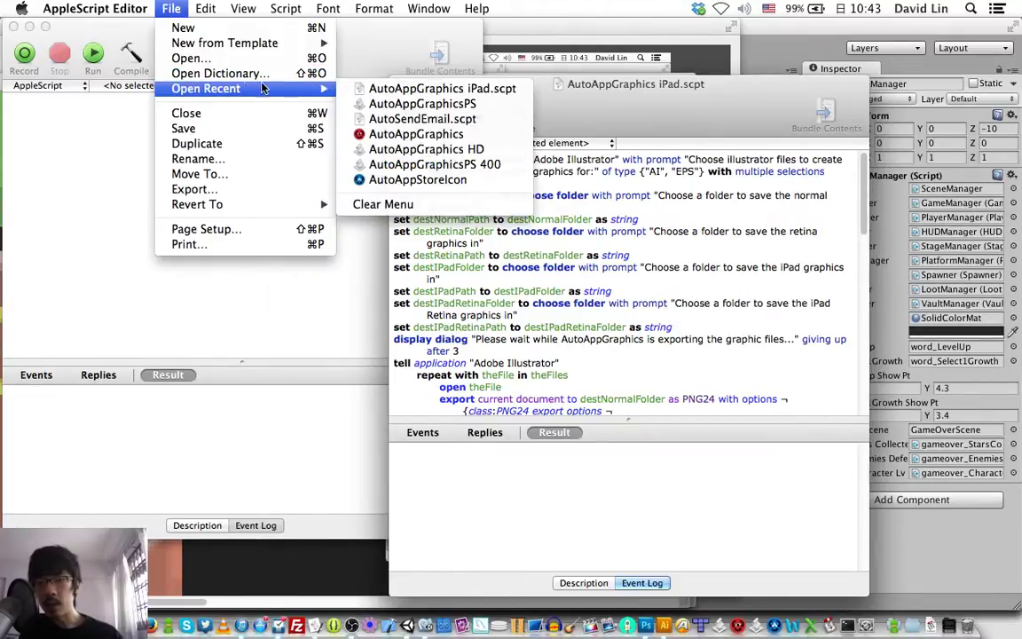
left_click(382, 103)
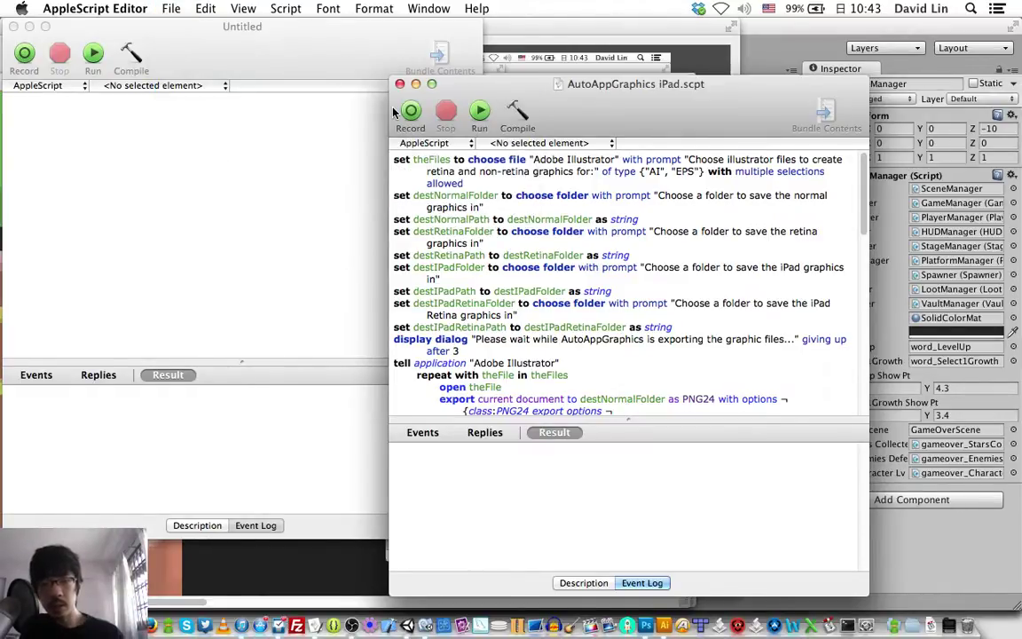
key("super+r")
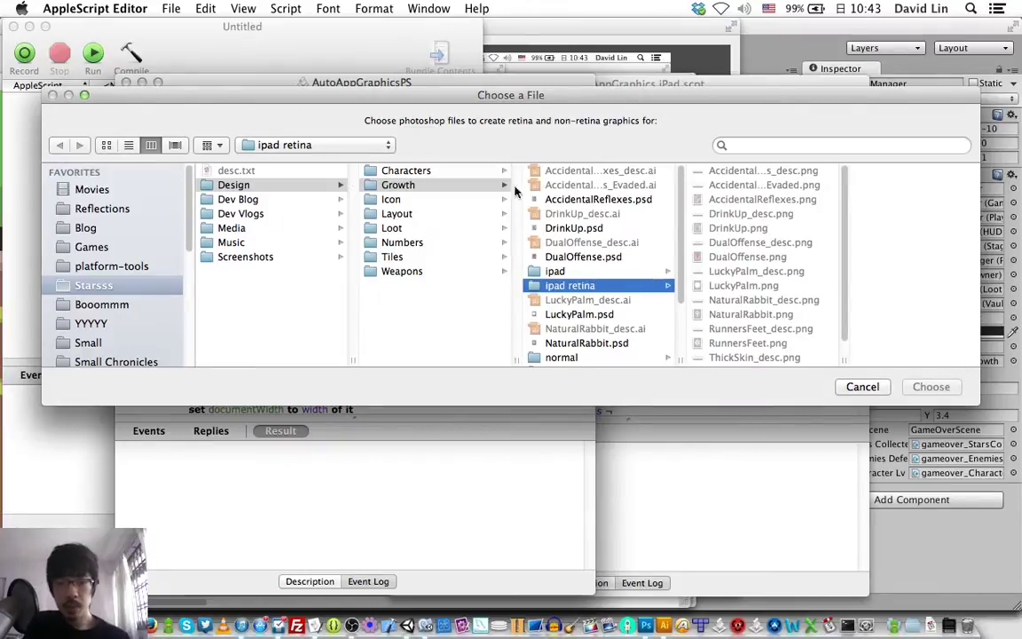
- Pick Weapons/abilityLevelBG.psd and choose the retina, ipad and ipad retina output folders
left_click(444, 277)
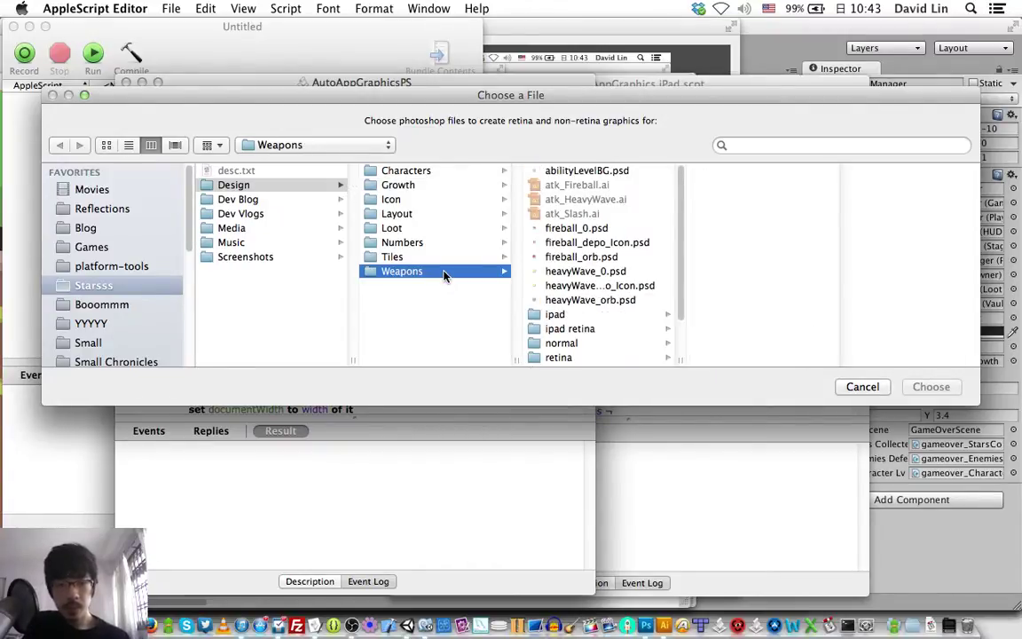
key("Right")
key("Return")
key("Right")
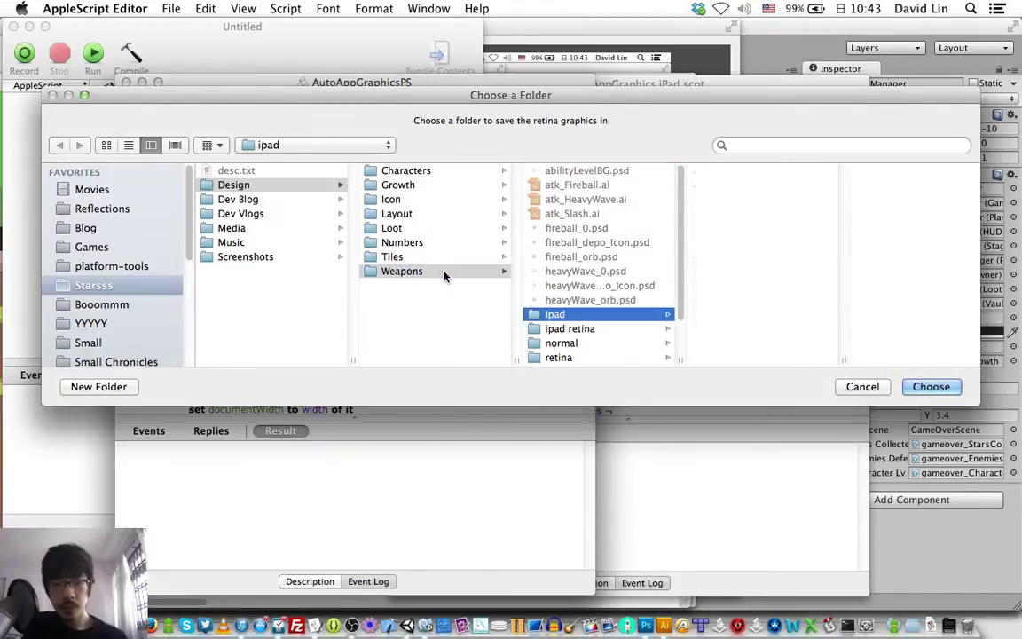
key("Down")
key("Down")
key("Down")
key("Return")
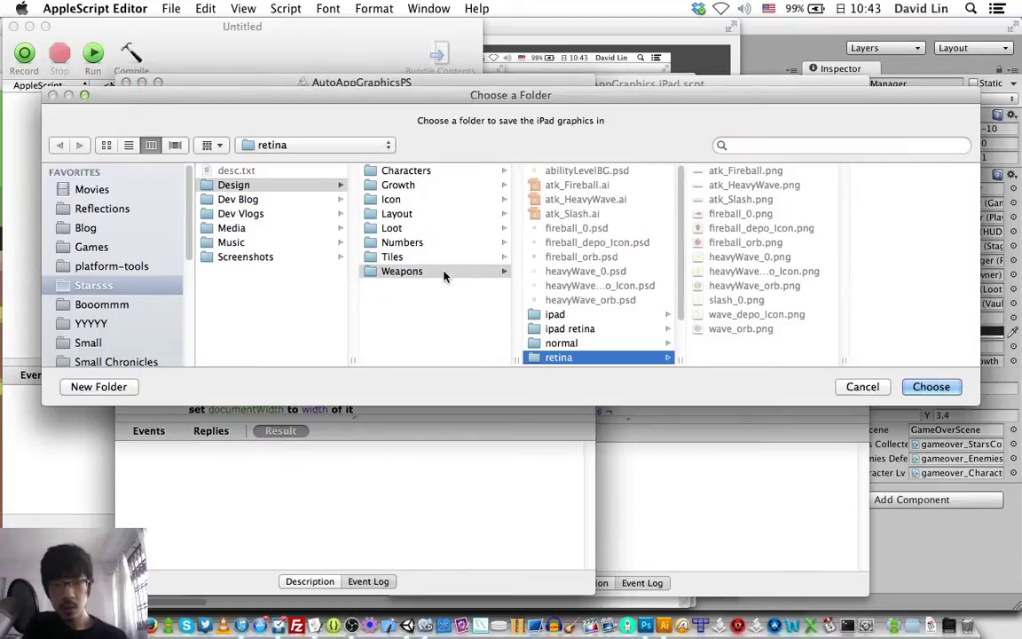
key("Up")
key("Up")
key("Up")
key("Return")
key("Down")
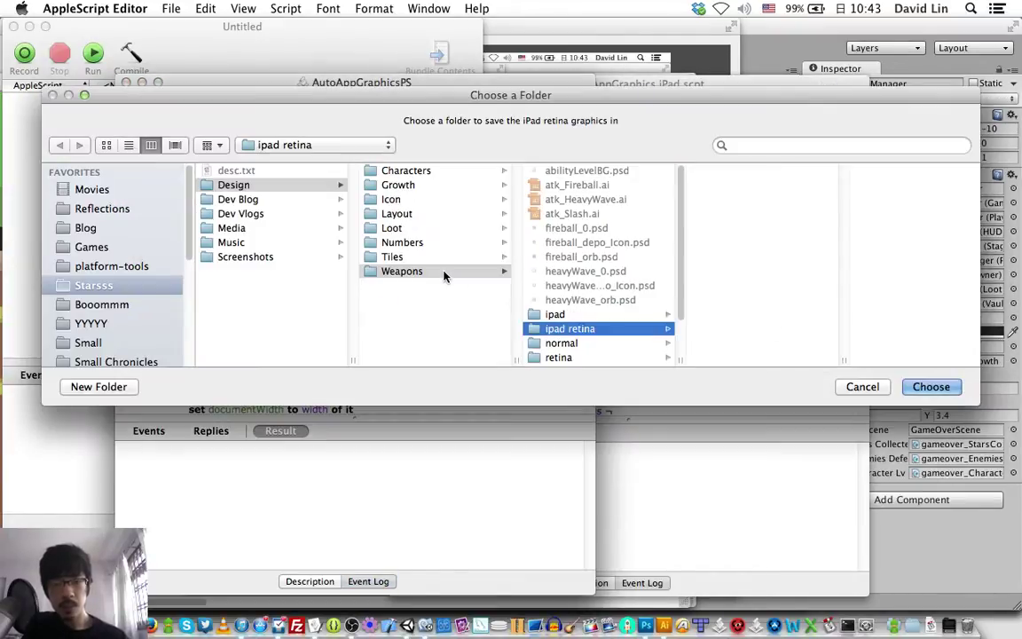
key("Return")
key("Return")
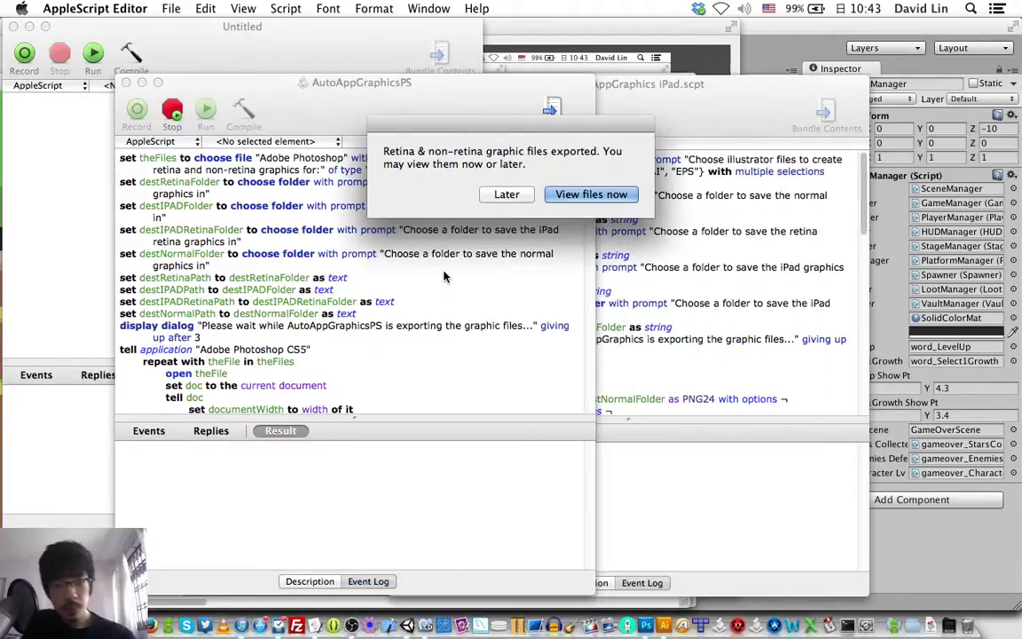
- Open the exported abilityLevelBG.png, verify it is 32 × 32 pixels, and close Preview
left_click(614, 201)
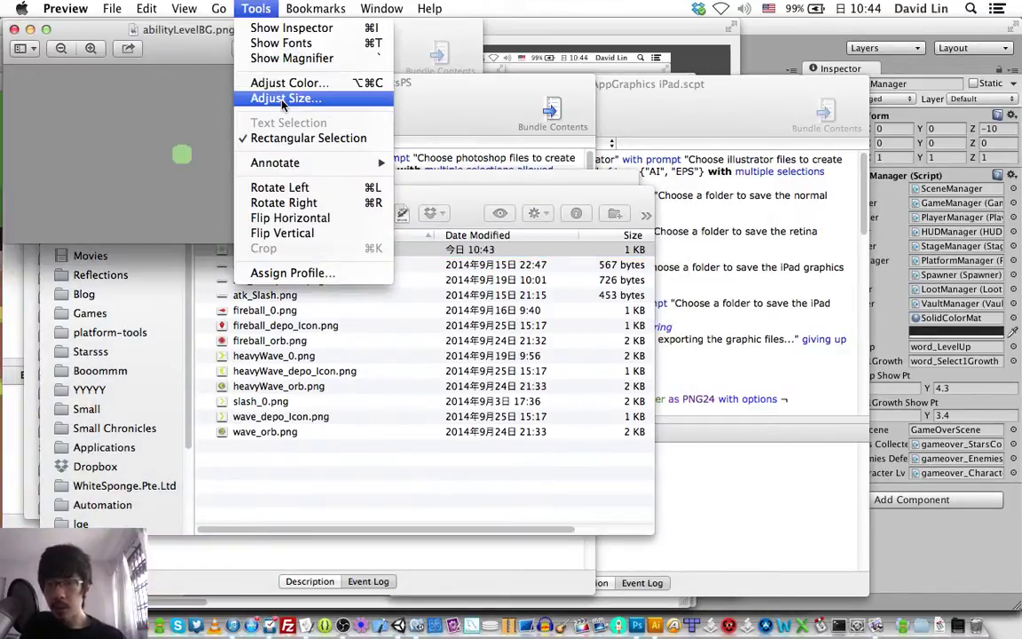
left_click(253, 90)
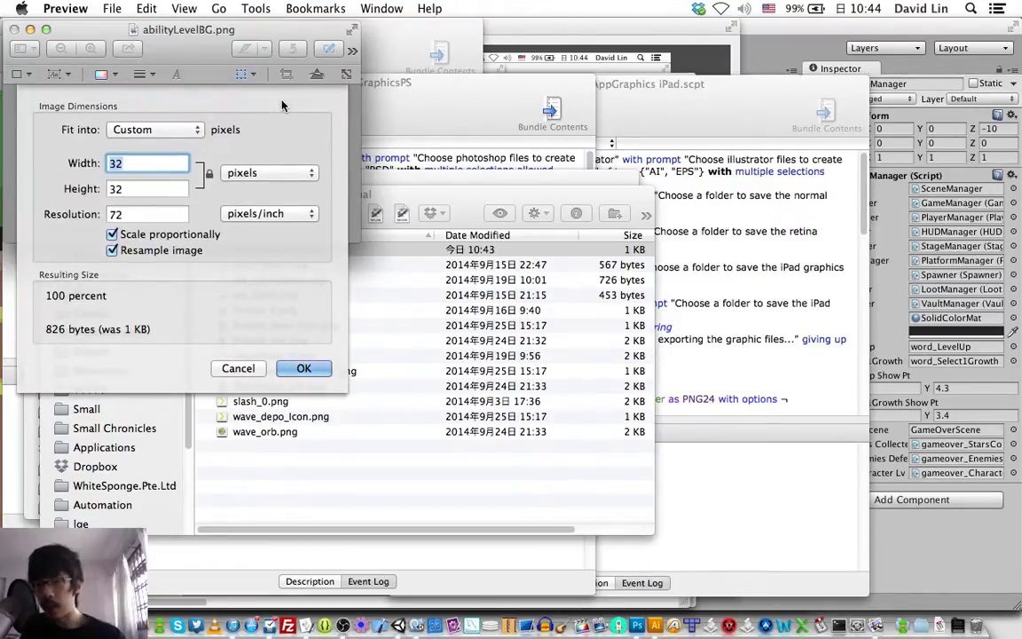
key("Escape")
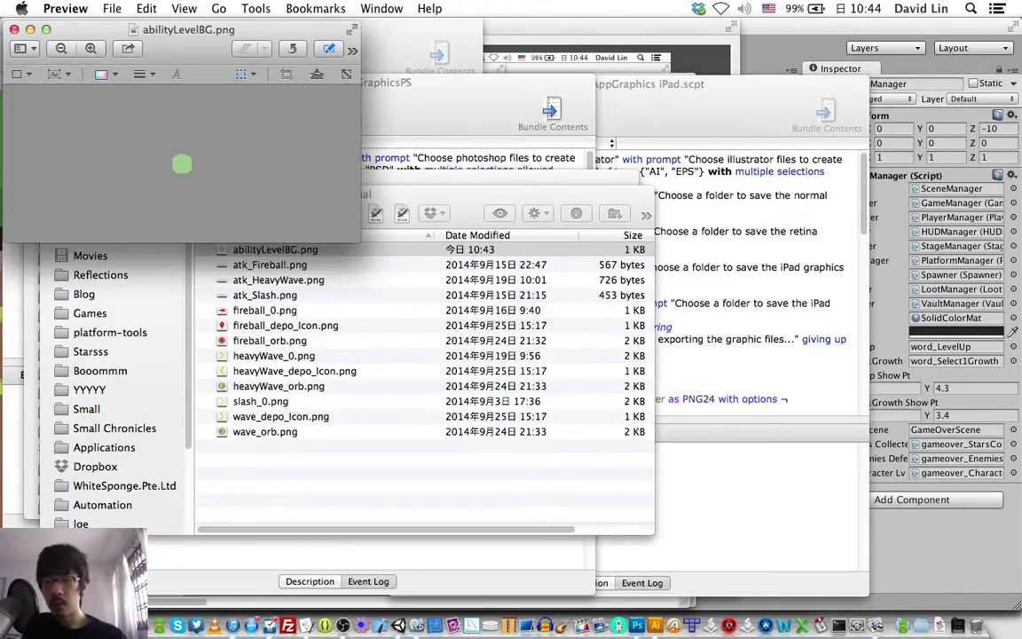
key("super+q")
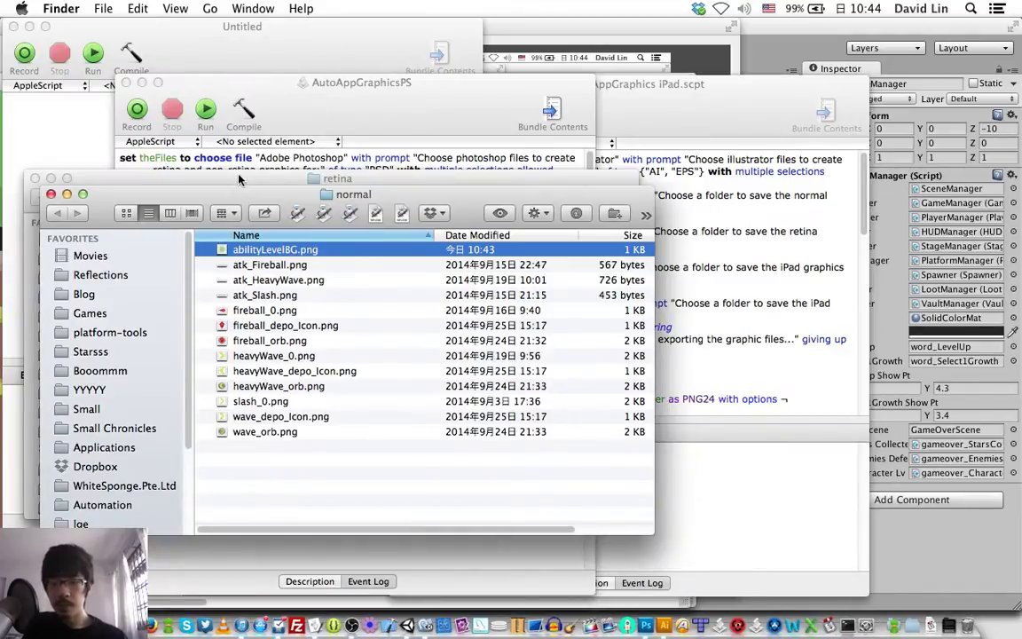
- Close the normal folder window and browse Games › Assets › Sprites into the HUD folder
key("super+w")
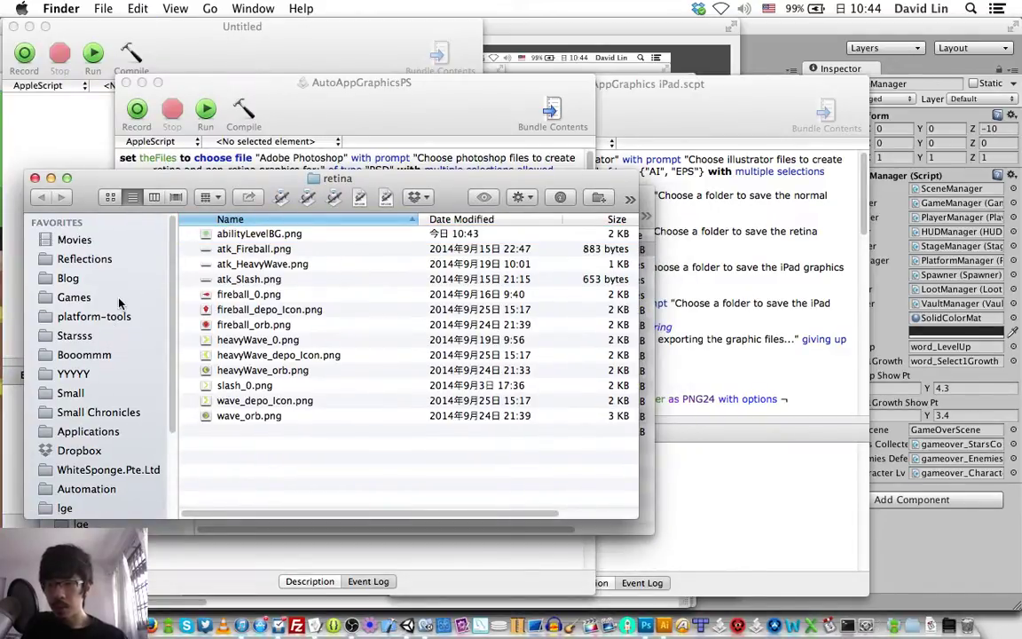
left_click(75, 297)
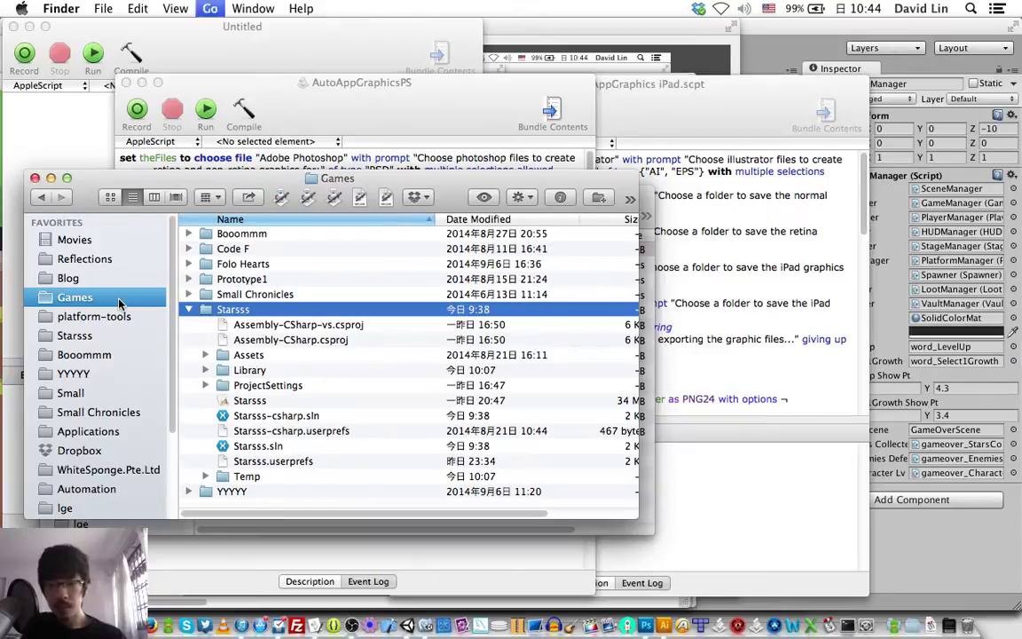
key("Down")
key("Down")
key("Down")
key("super+Down")
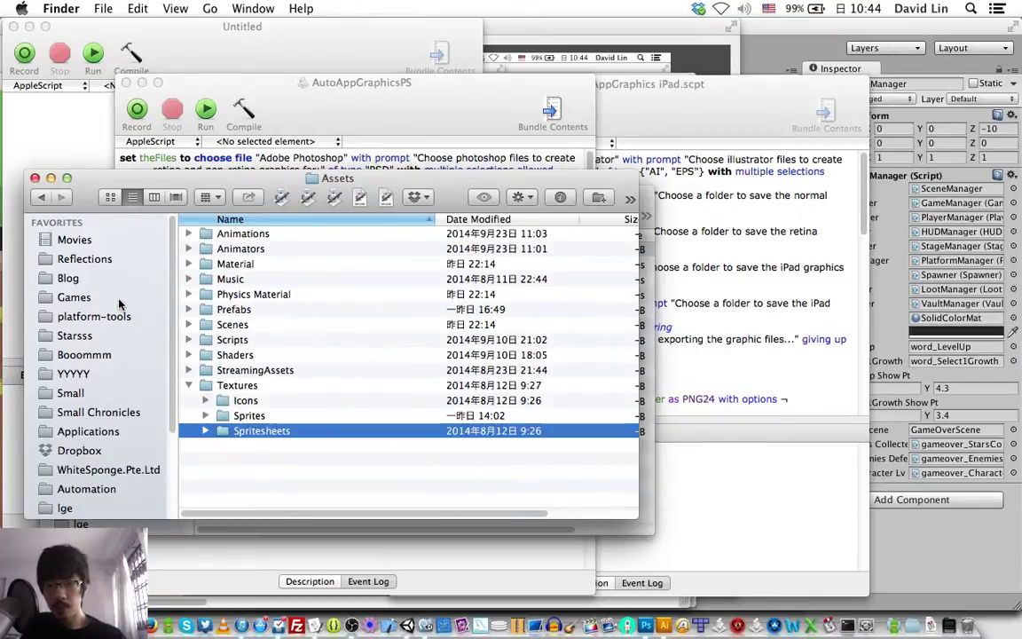
key("Up")
key("super+Down")
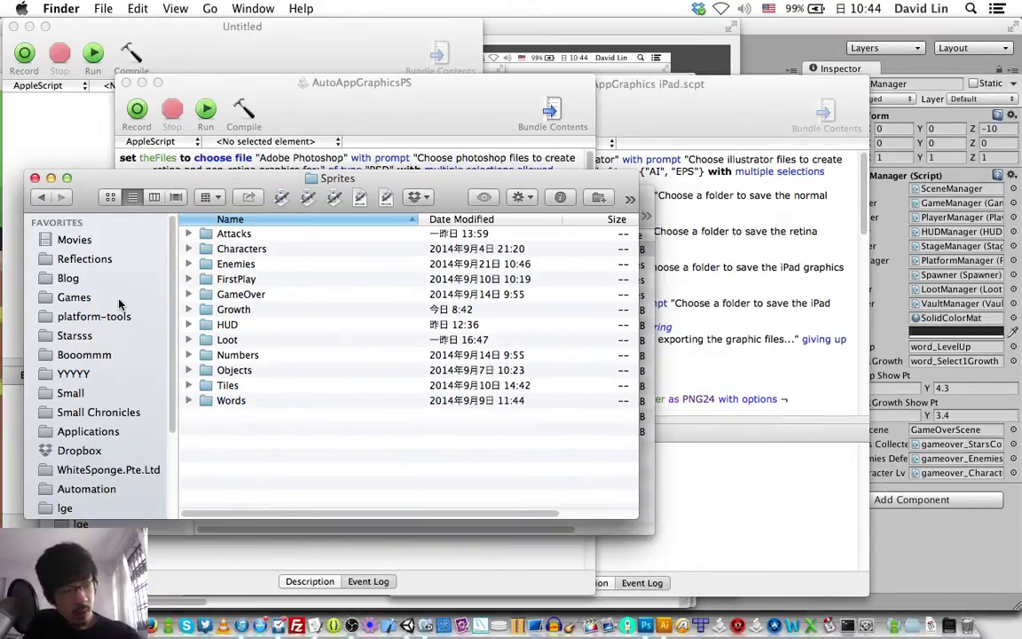
key("Up")
key("Up")
key("Up")
key("Up")
key("Up")
key("Up")
key("Up")
key("Up")
key("Up")
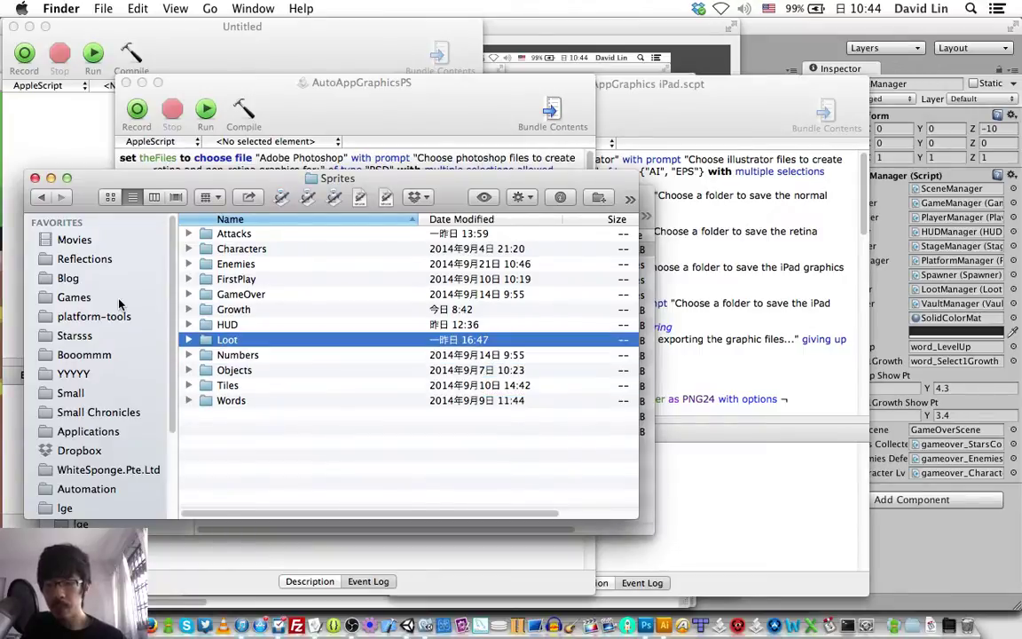
key("Up")
key("Down")
key("Down")
key("Down")
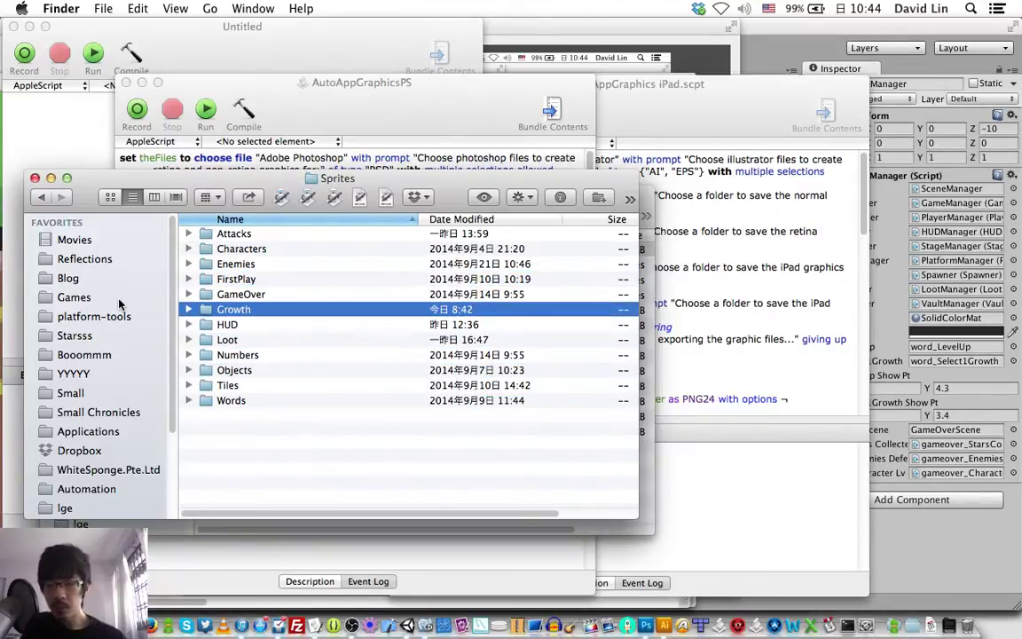
key("Down")
key("super+Down")
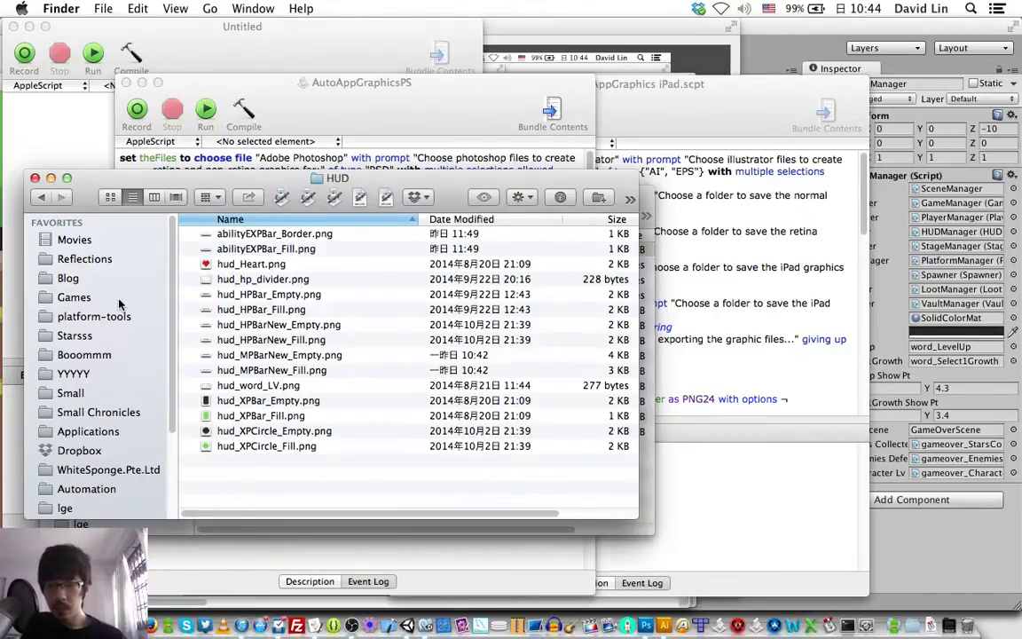
- Look inside the Attacks folder, then return to the HUD folder
key("super+Up")
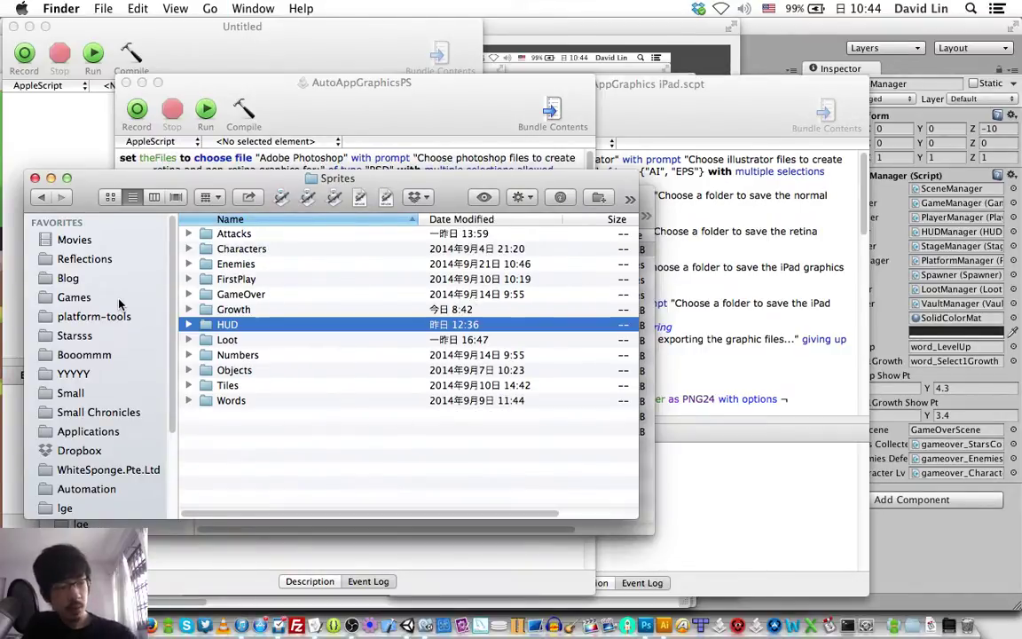
key("alt+Up")
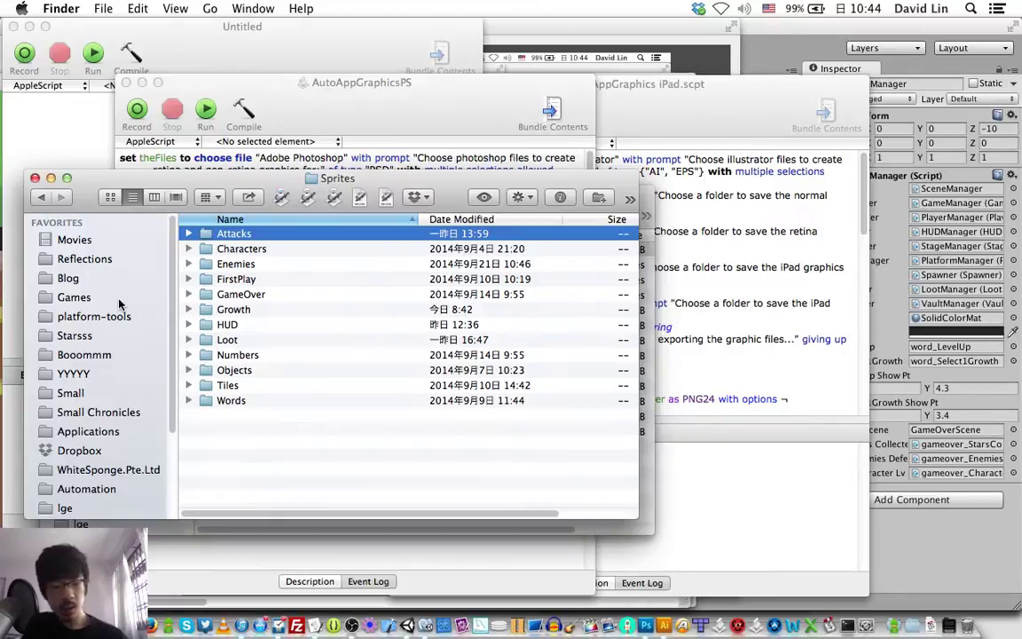
key("super+Down")
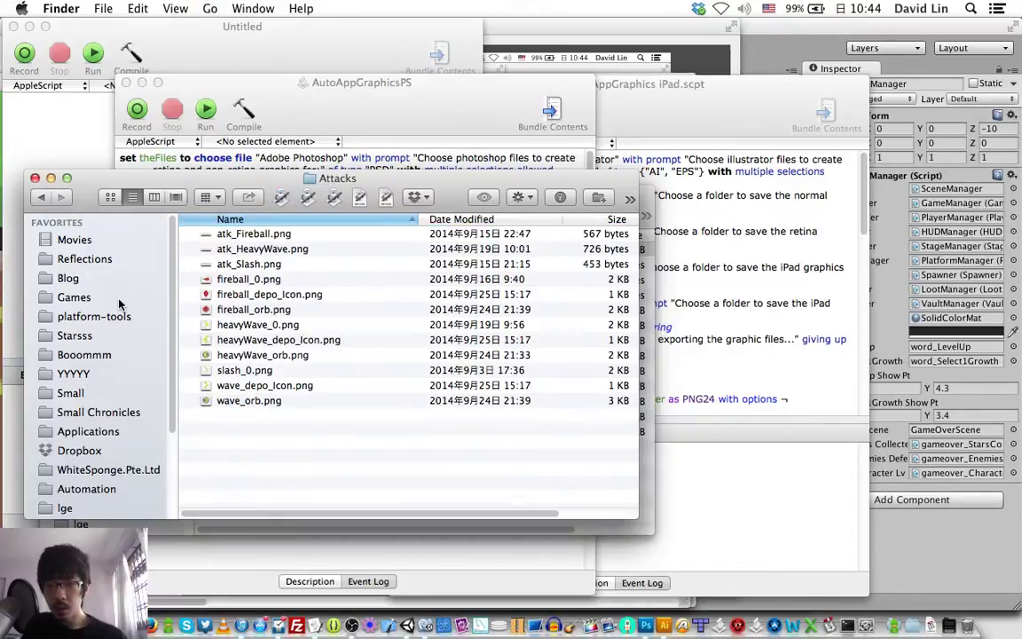
key("super+Up")
key("Down")
key("Down")
key("Down")
key("Down")
key("Down")
key("Down")
key("super+Down")
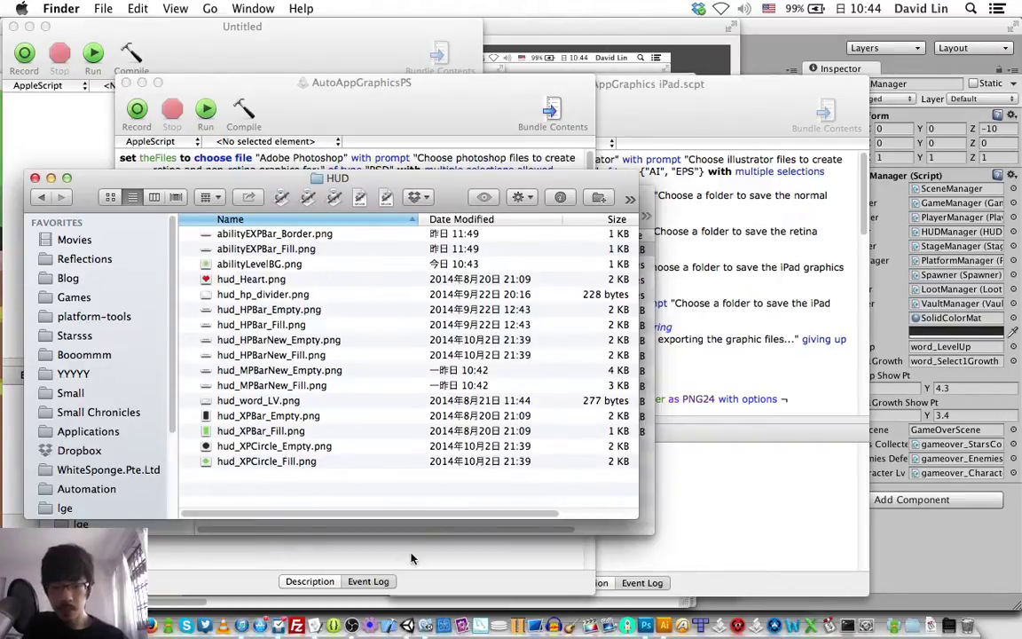
- Switch to Unity, expand Textures › Sprites › HUD in the Project panel, and select abilityLevelBG
left_click(409, 625)
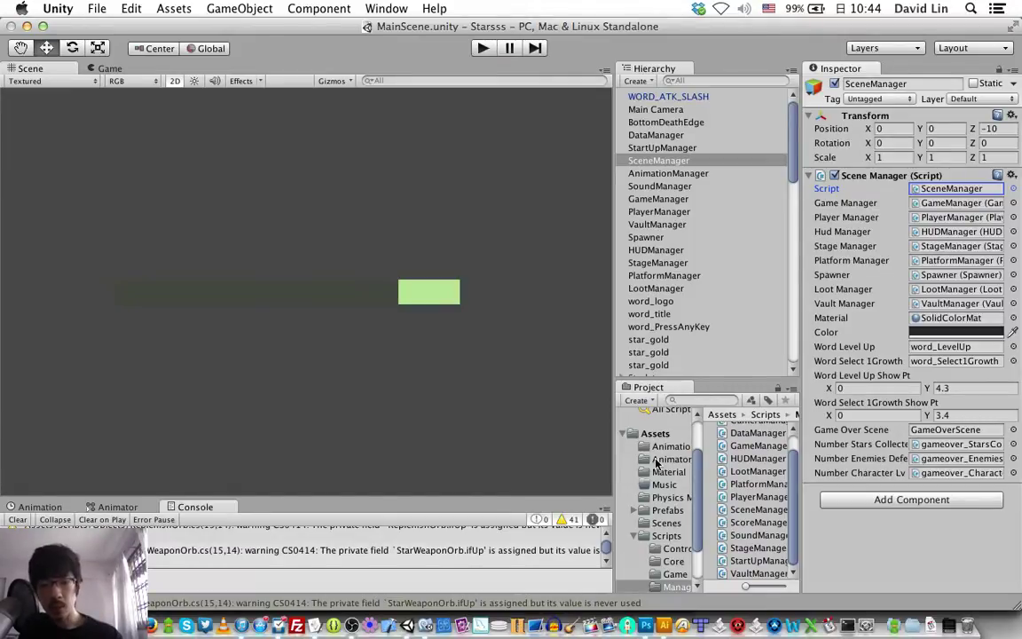
scroll(667, 554, "down", 3)
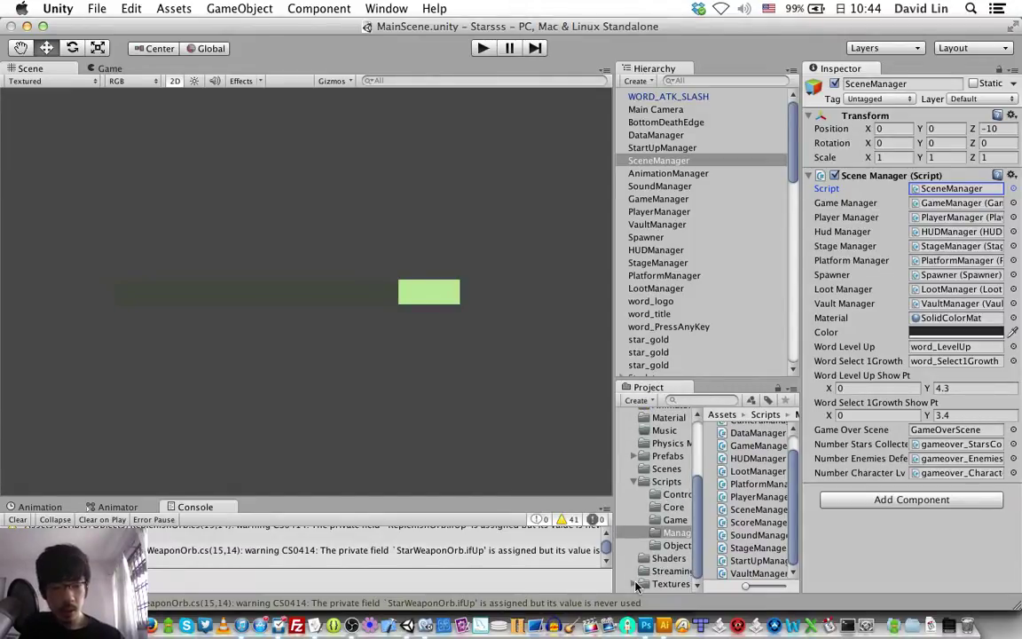
left_click(674, 532)
scroll(658, 555, "down", 2)
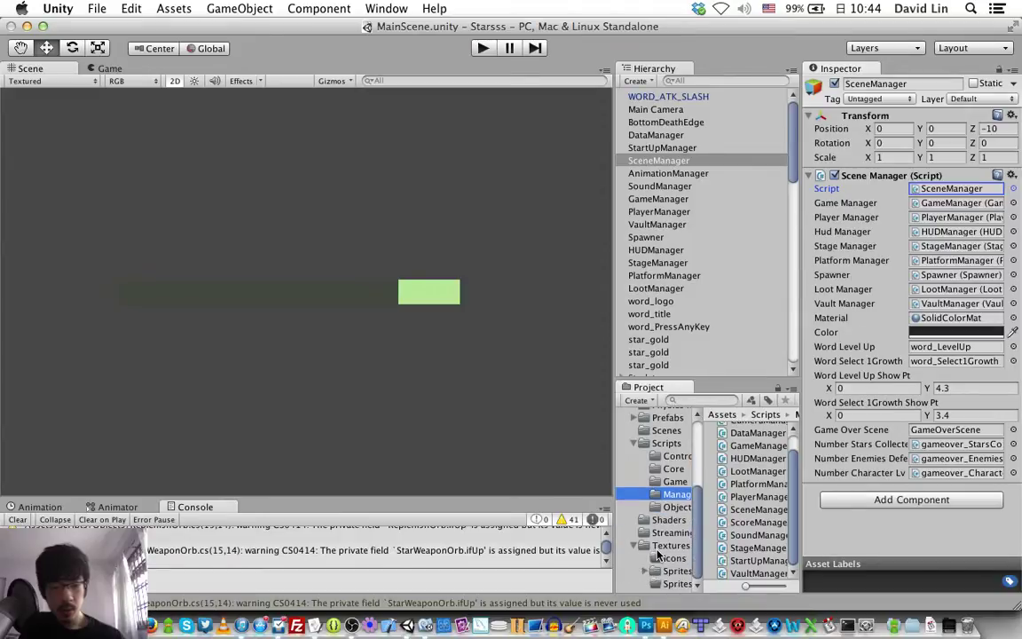
left_click(645, 573)
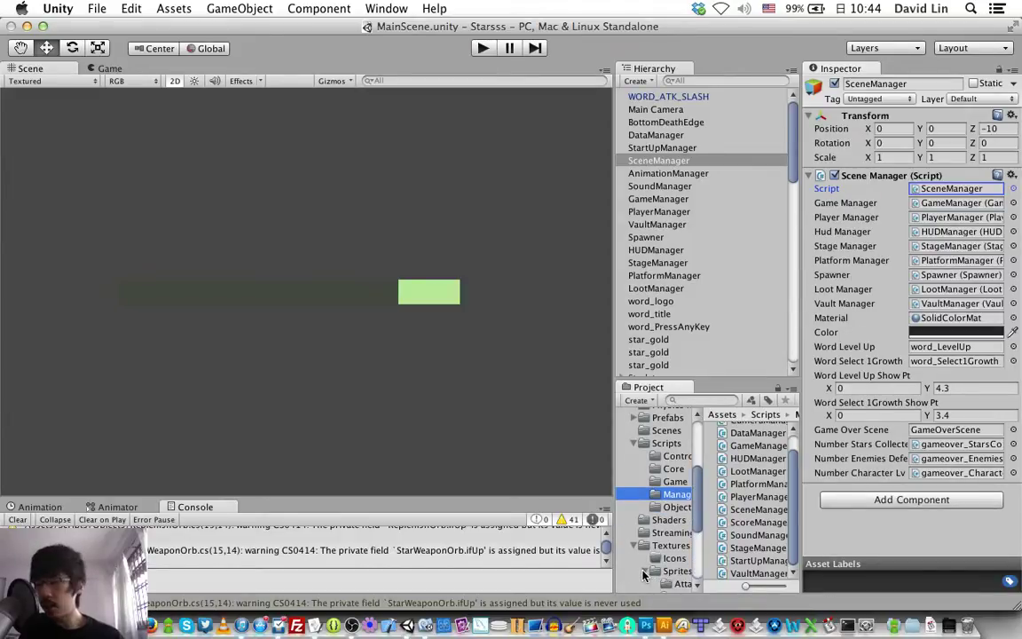
scroll(648, 550, "down", 5)
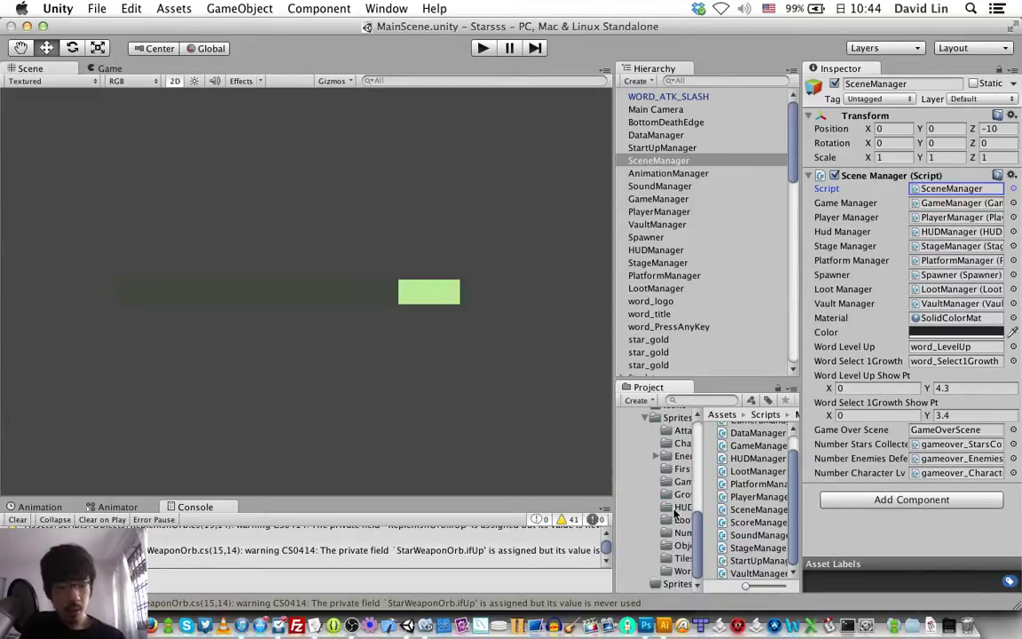
left_click(675, 508)
left_click(756, 433)
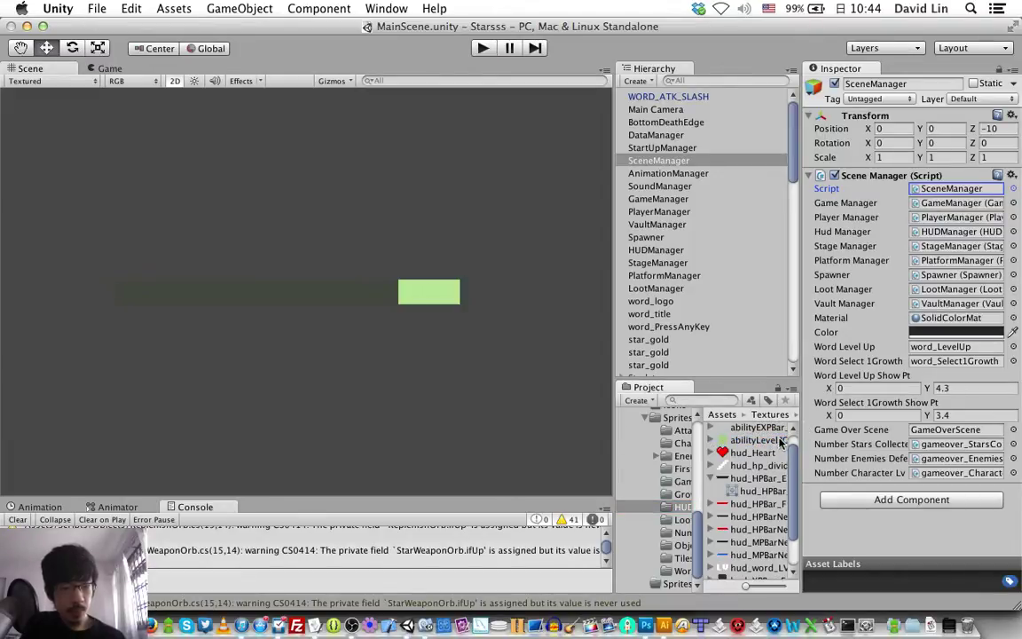
left_click_drag(770, 441, 773, 444)
- In abilityLevelBG's Inspector, choose Max Size 4096 and Point filter mode, then apply
left_click(773, 441)
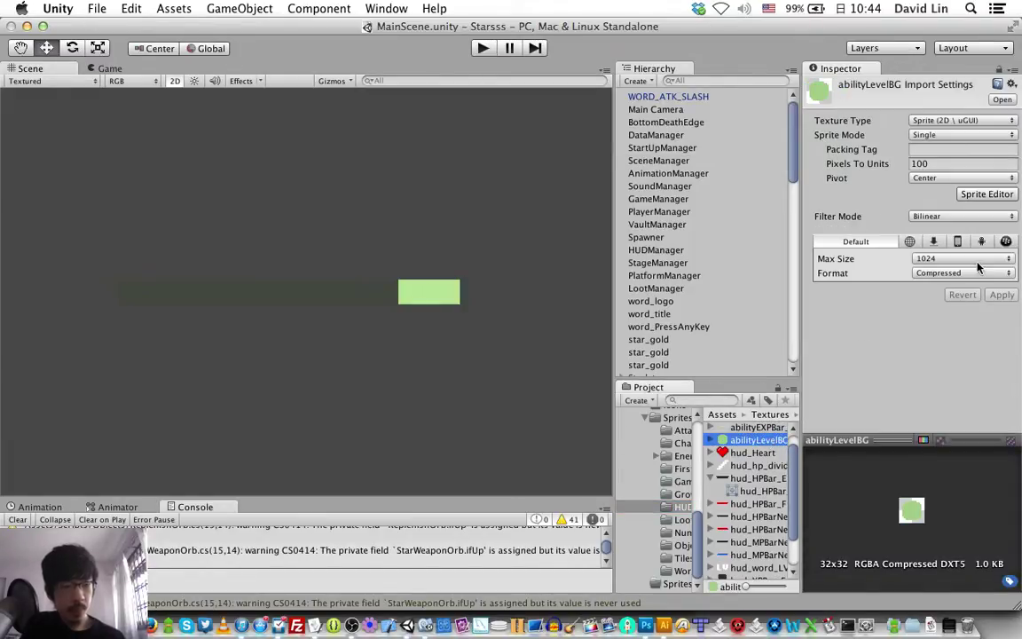
left_click(949, 259)
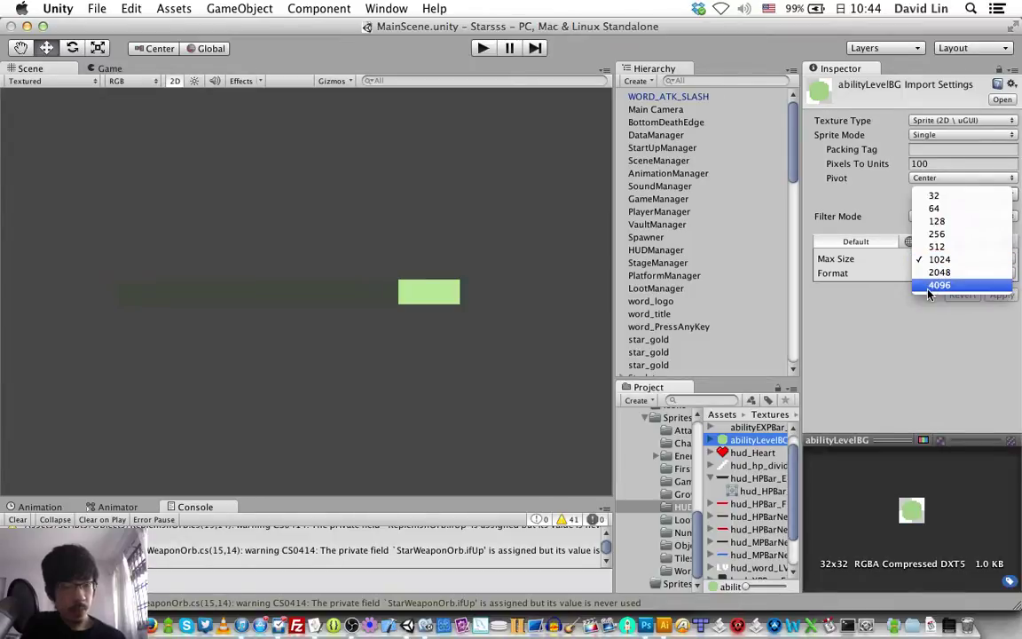
left_click(929, 285)
left_click(940, 218)
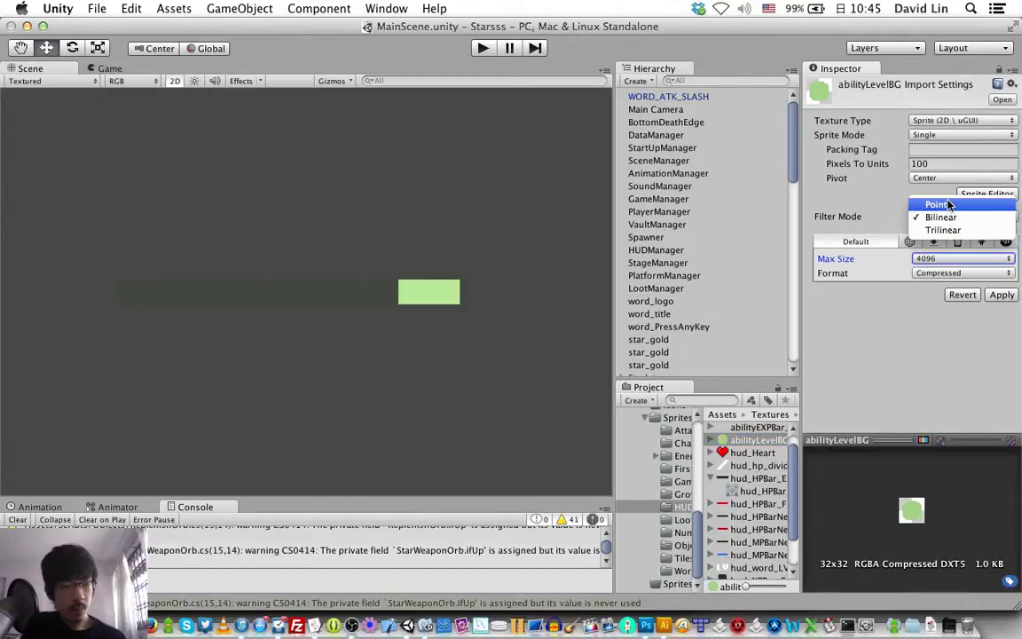
left_click(938, 205)
left_click(1001, 295)
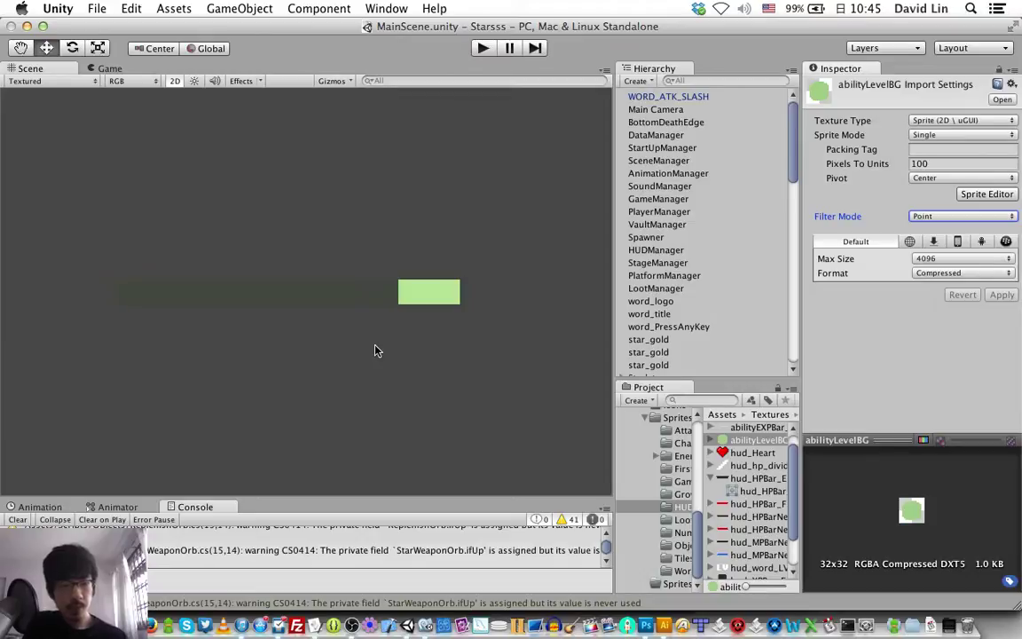
- Return to MonoDevelop, close the find bar, and scroll HUDManager.cs to displayWeaponVault's icon code
key("super+Tab")
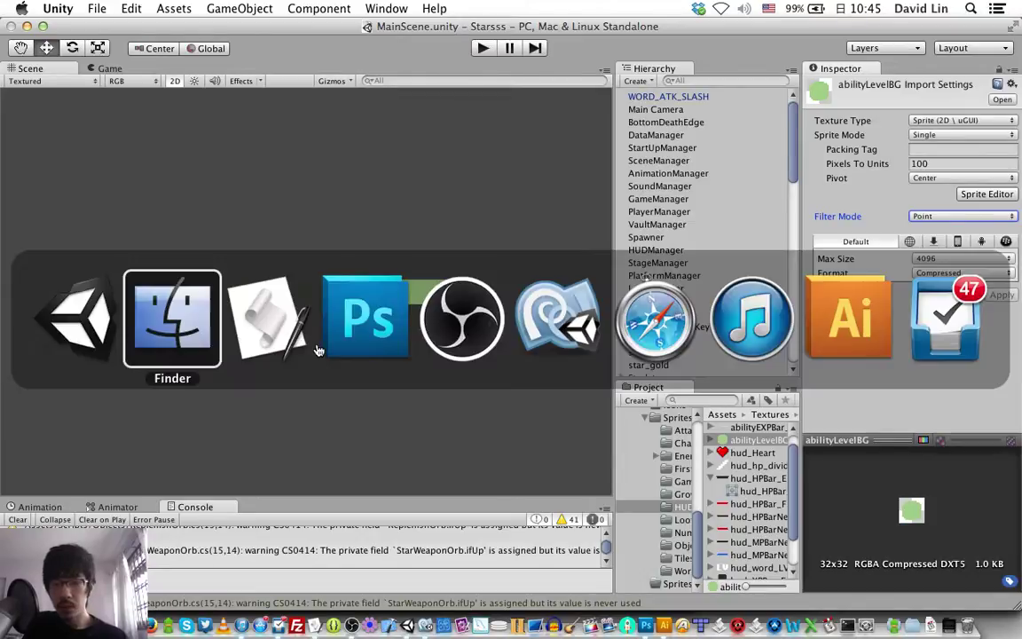
key("super+Tab")
key("super+Tab")
key("super+Tab")
key("super+Tab")
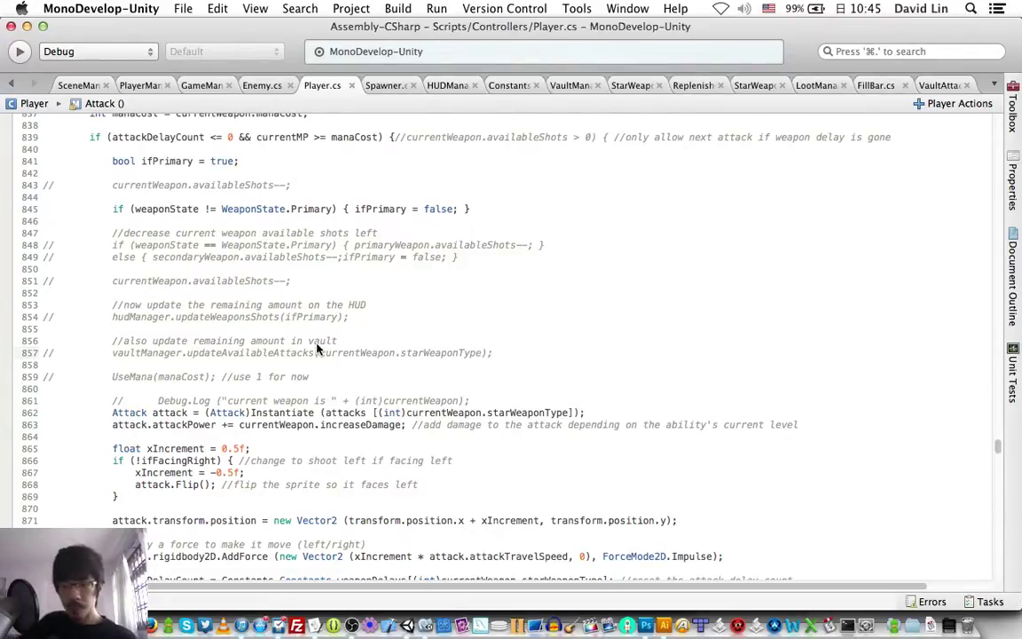
left_click(448, 85)
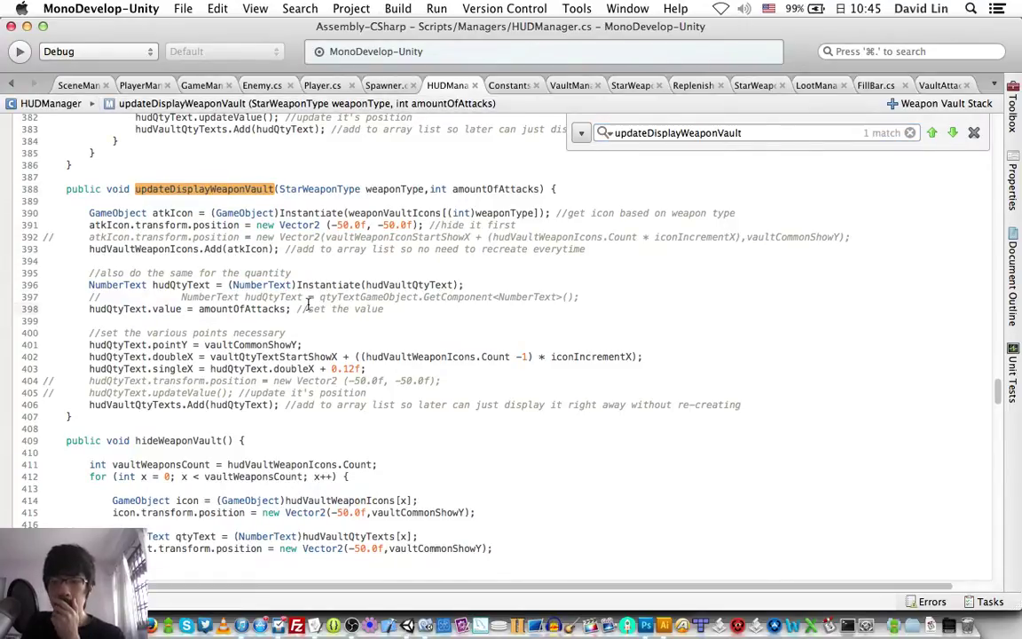
left_click(974, 134)
scroll(515, 355, "up", 7)
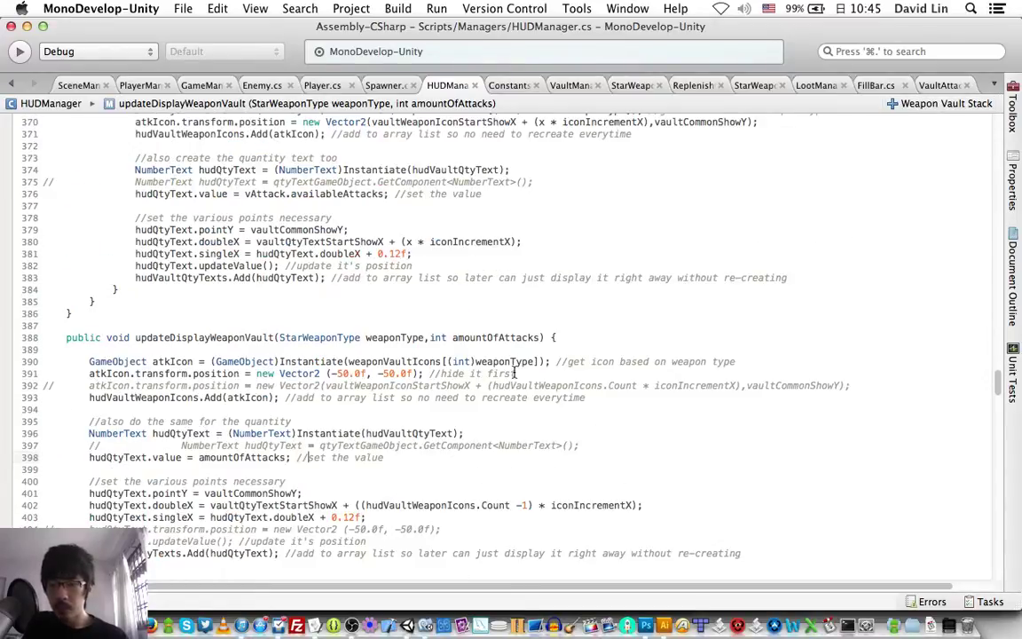
scroll(514, 372, "up", 5)
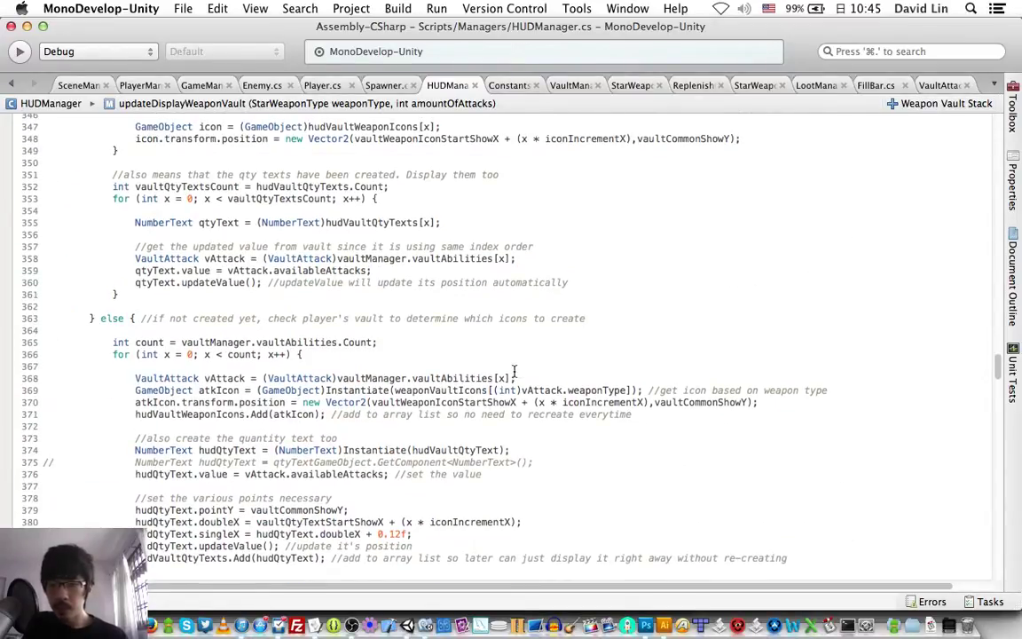
- Select the vAttack.availableAttacks expression on line 376 for replacement
double_click(302, 475)
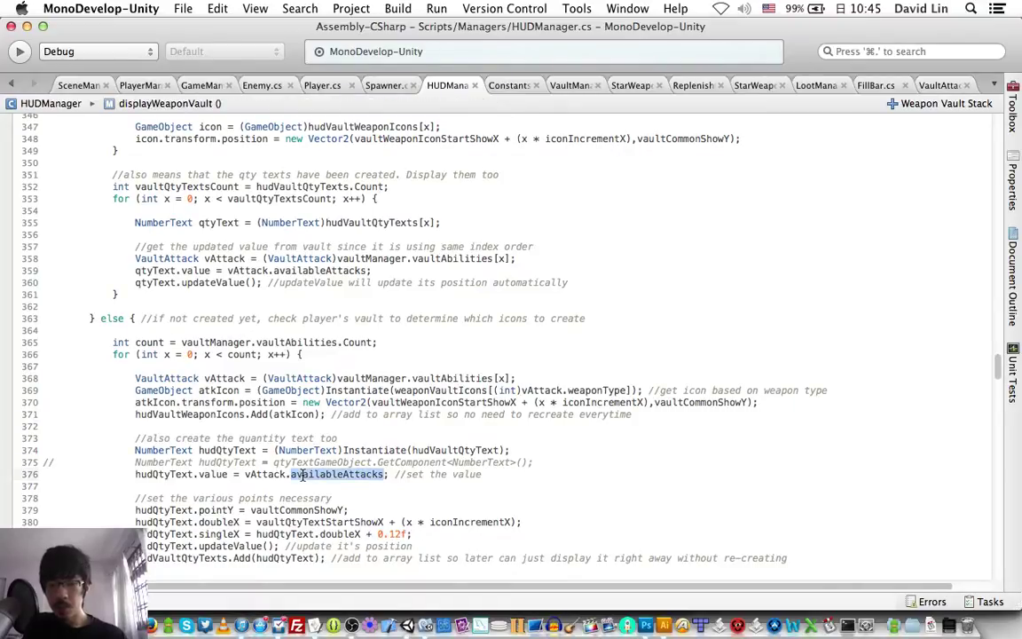
key("Left")
key("Right")
key("Right")
key("Right")
key("Right")
key("Right")
key("Right")
key("Right")
key("Right")
key("Right")
key("Right")
key("Right")
key("Right")
key("Right")
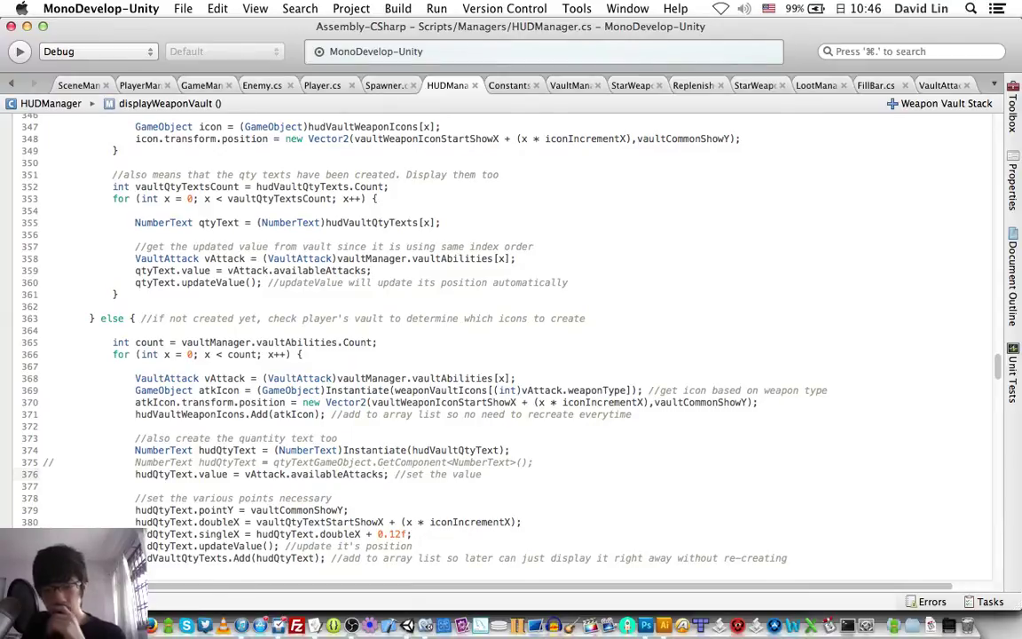
key("Right")
key("alt+shift+Left")
key("alt+shift+Left")
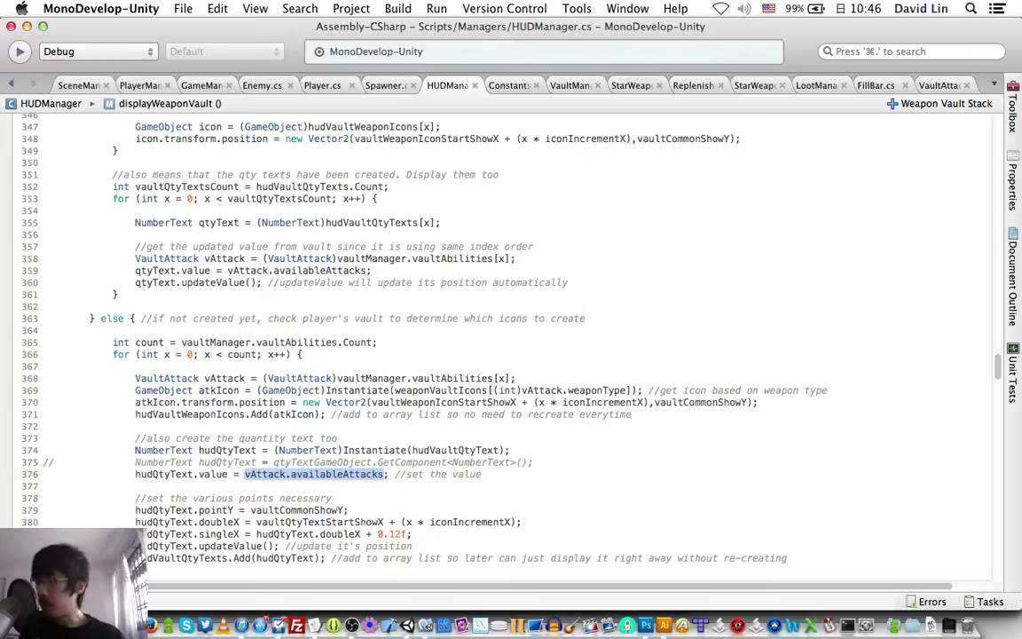
- Retype the quantity value as vAttack.wea after checking the fields in StarWeapon.cs
type("vat")
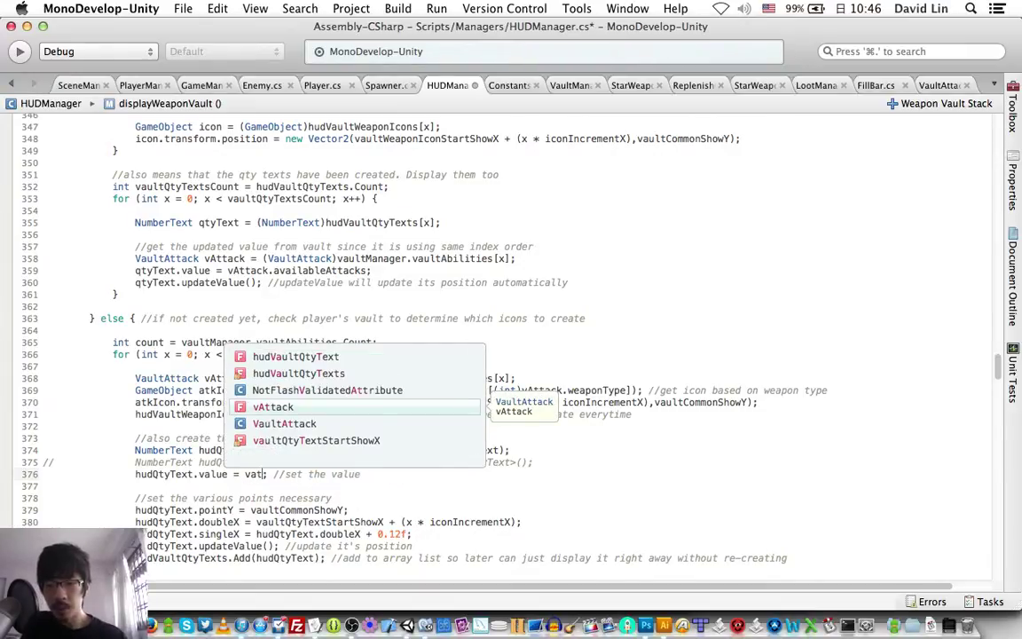
type(".wea")
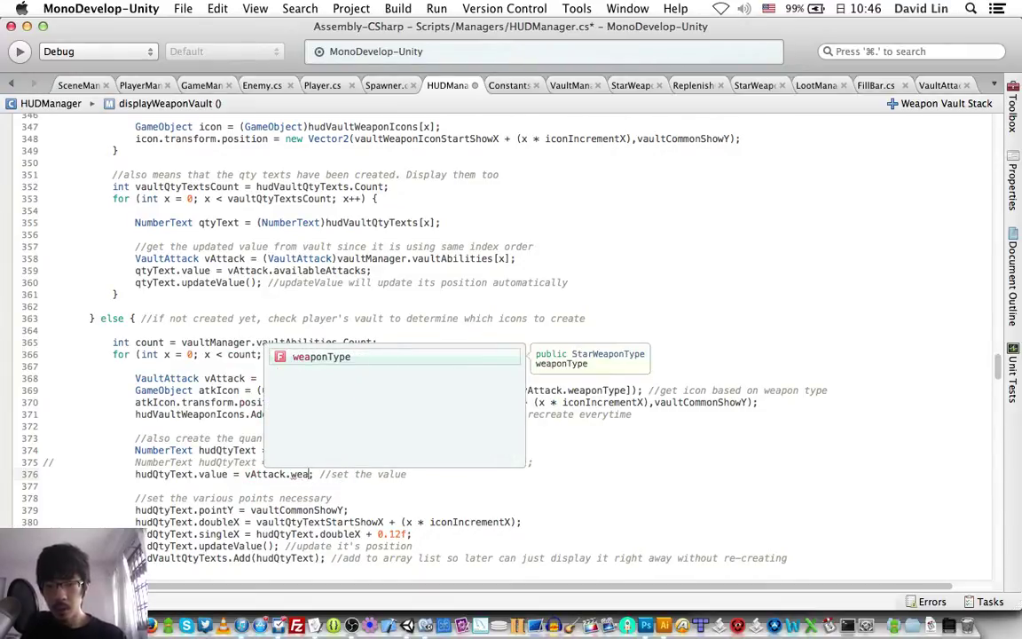
key("BackSpace")
key("BackSpace")
type("le")
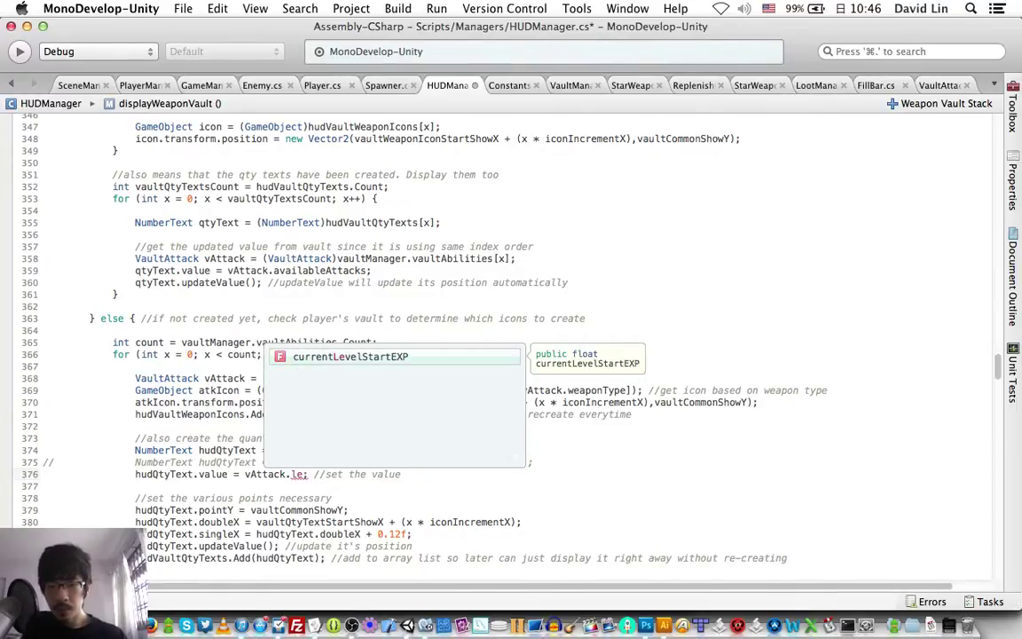
key("BackSpace")
key("BackSpace")
type("ab")
key("BackSpace")
key("BackSpace")
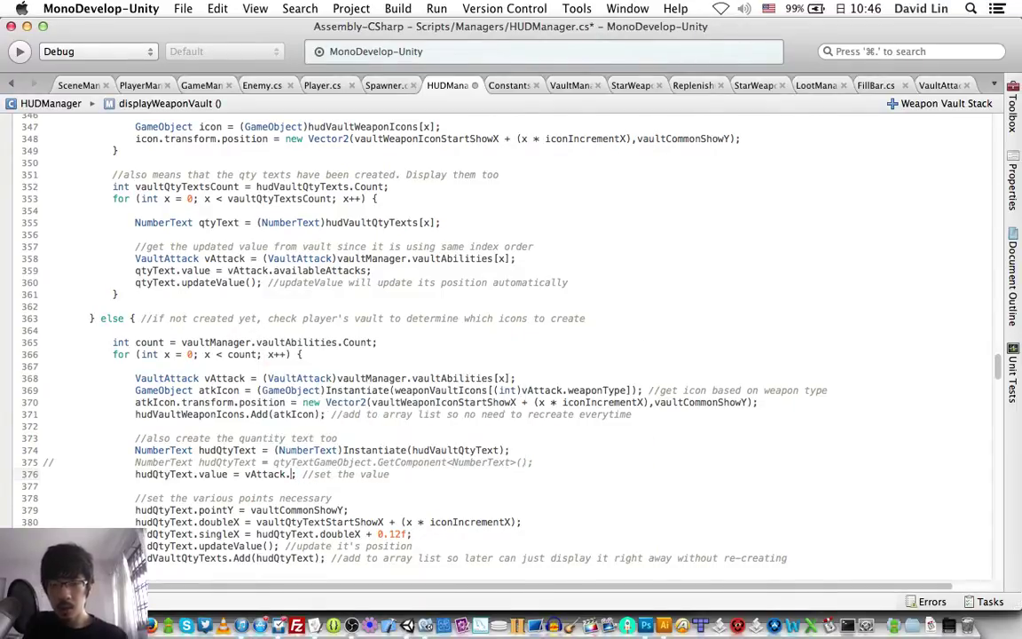
left_click(632, 85)
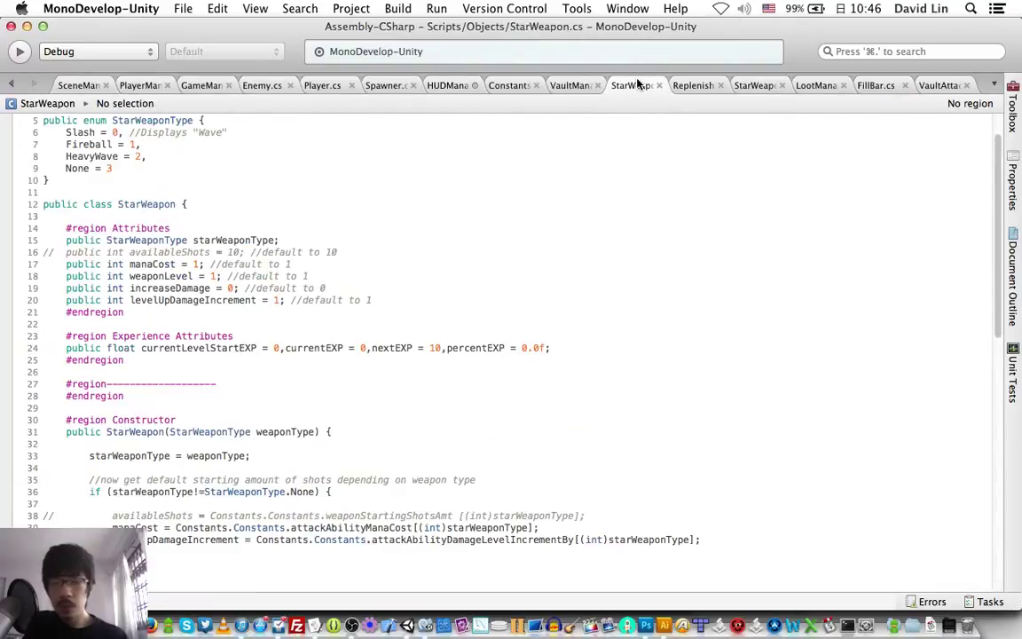
left_click(450, 85)
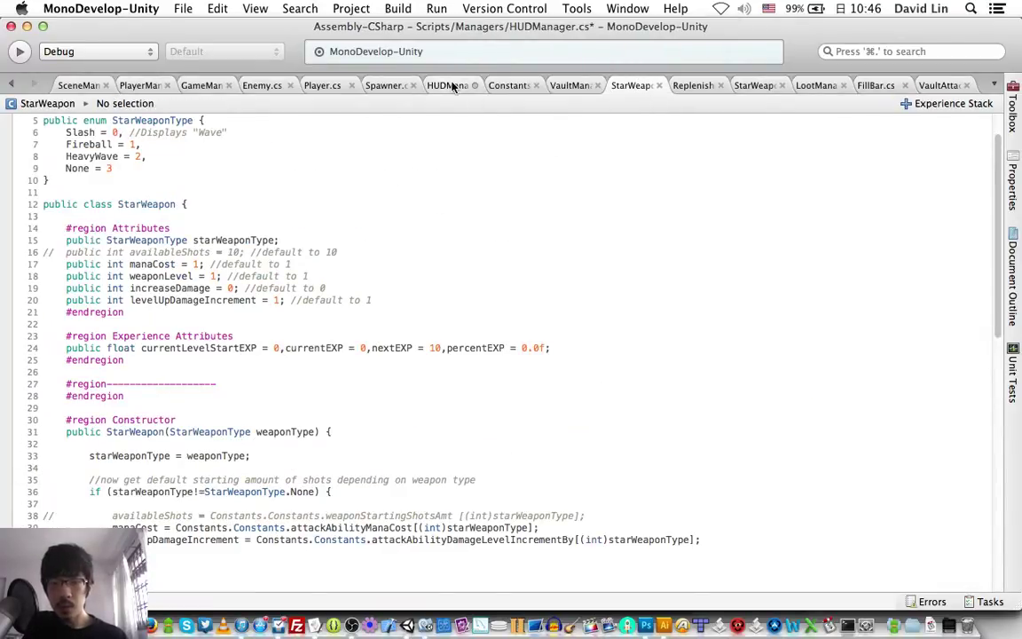
type("we; //set the value")
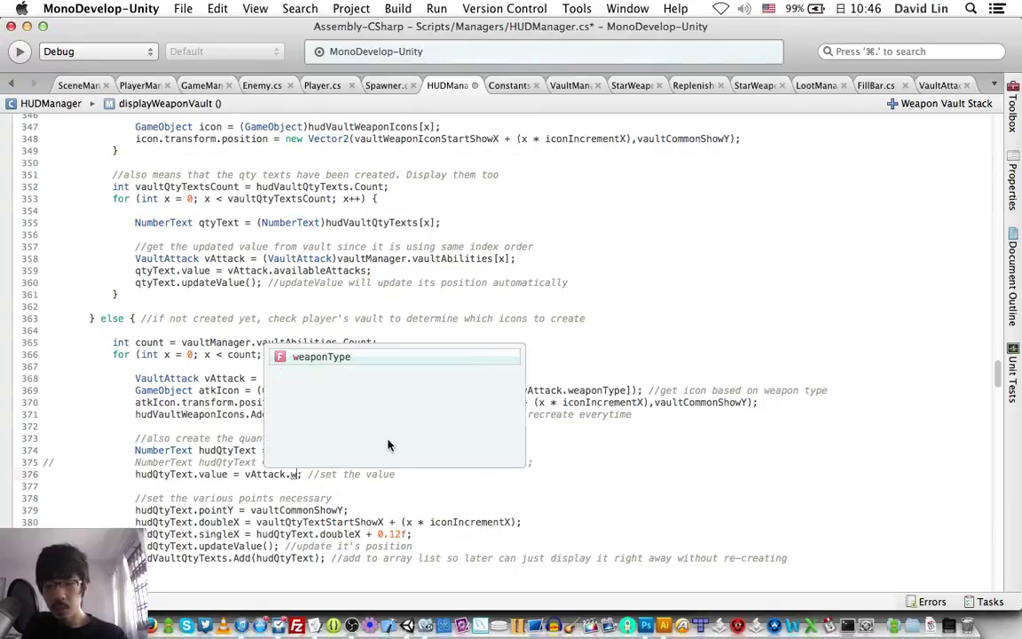
key("Return")
key("BackSpace")
key("BackSpace")
key("BackSpace")
key("BackSpace")
key("BackSpace")
key("BackSpace")
key("BackSpace")
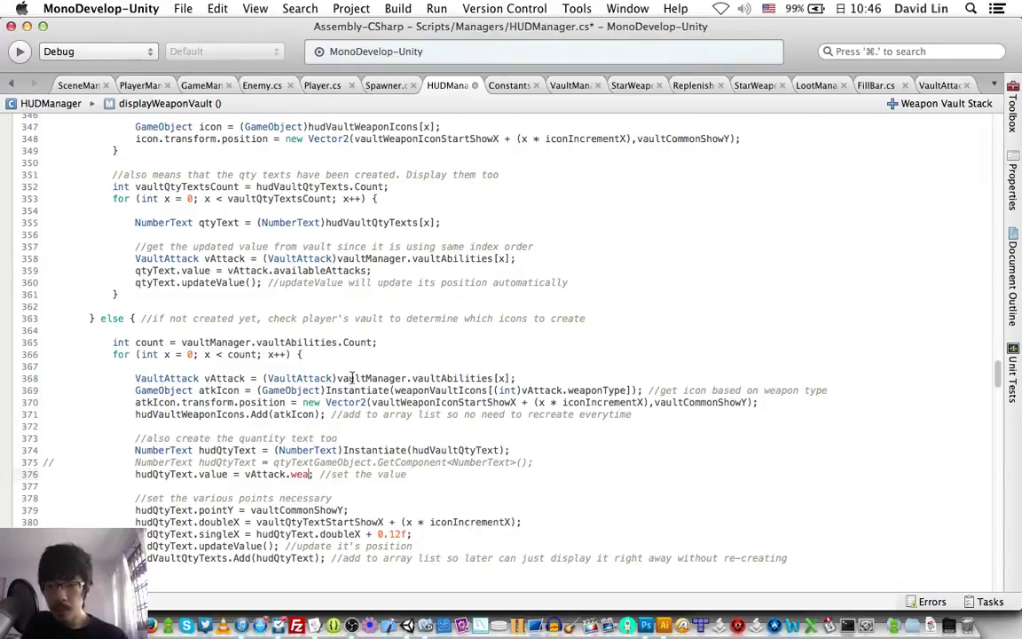
- Rewrite line 368 as StarWeapon vAbility = (StarWeapon) cast
scroll(224, 265, "down", 5)
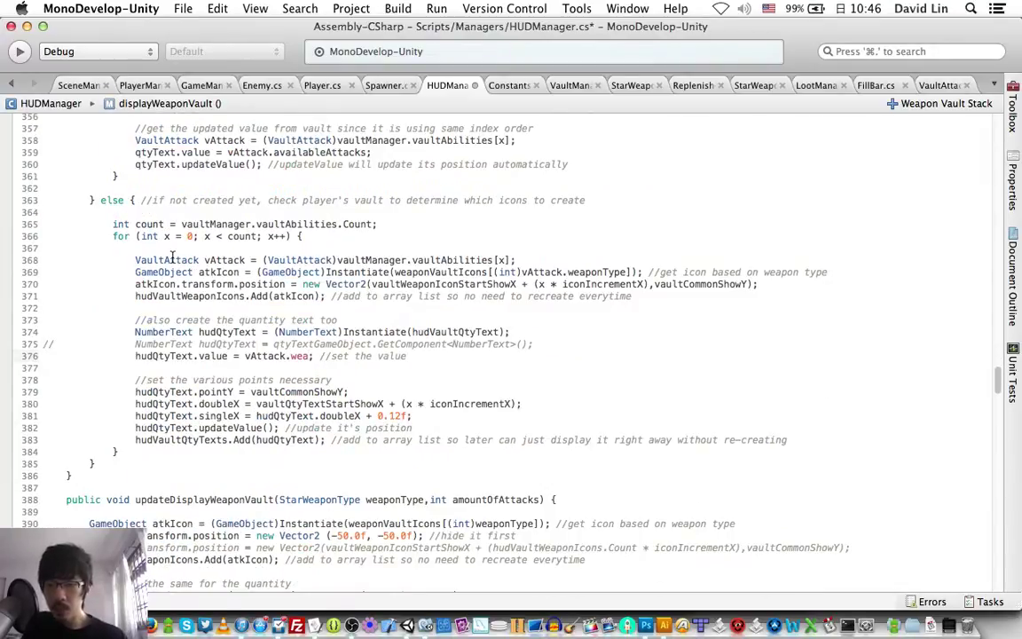
double_click(171, 260)
type("Starwe")
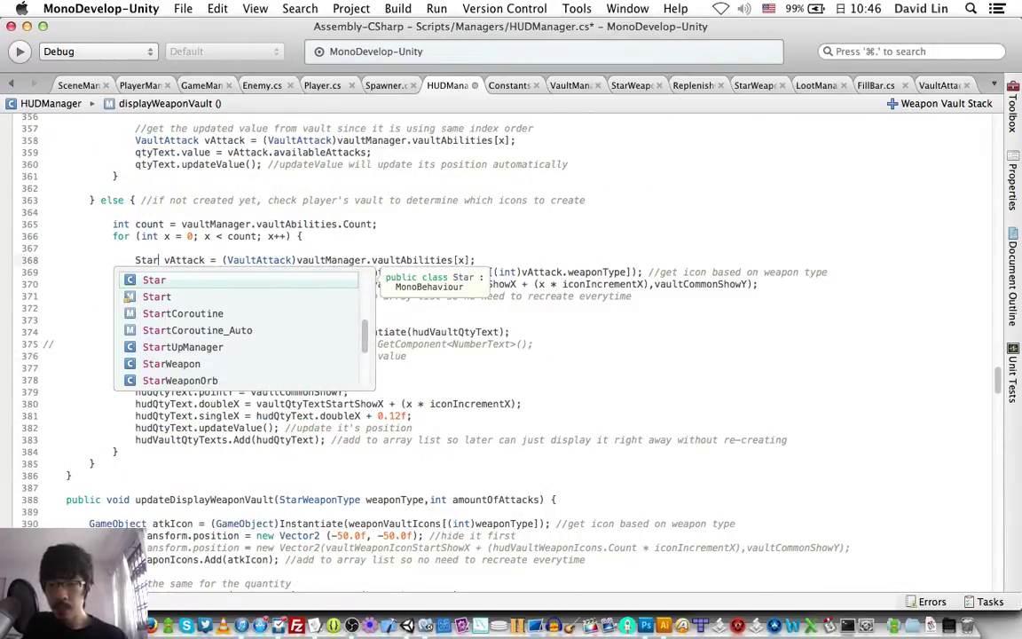
key("Return")
double_click(218, 260)
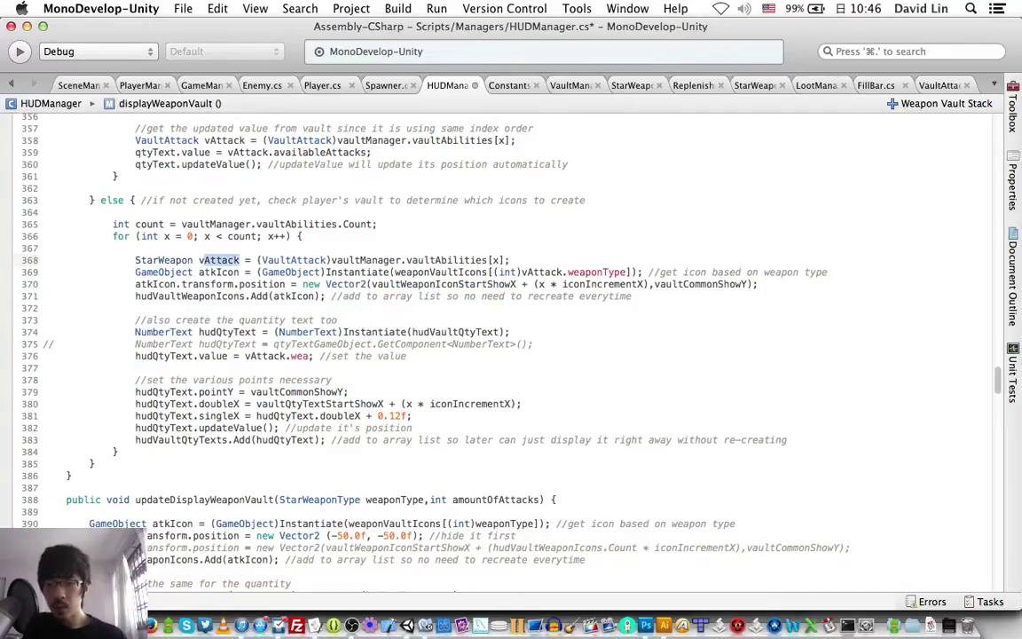
type("vAbility")
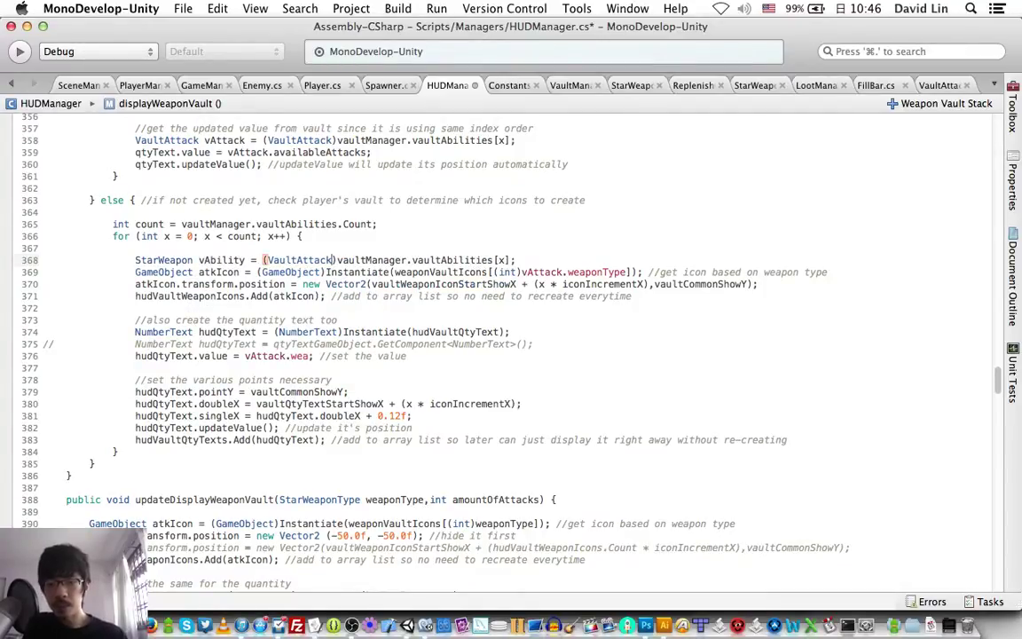
double_click(299, 260)
type("StarWe")
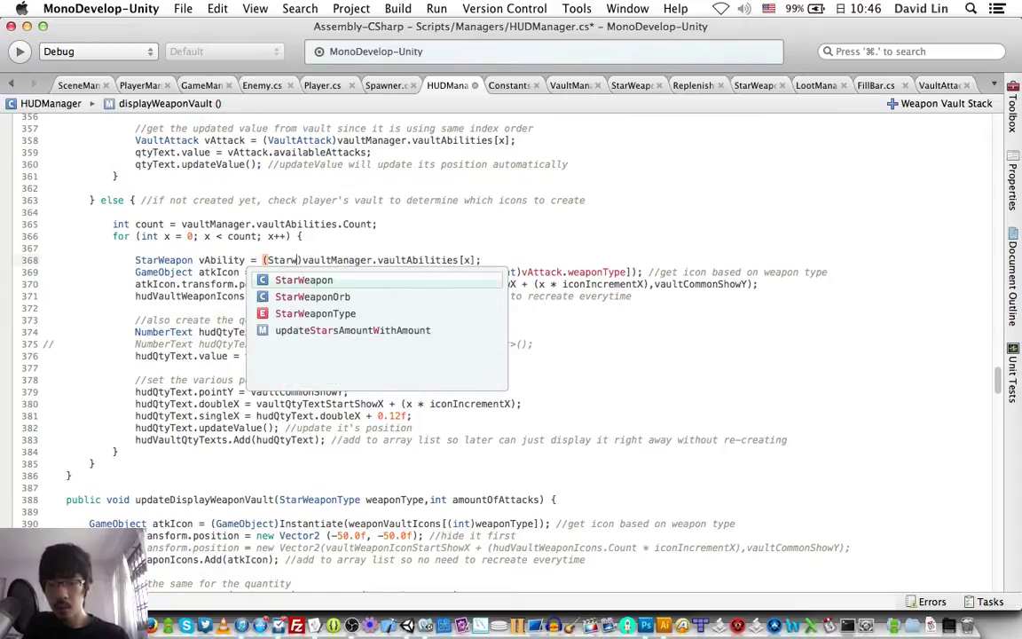
key("Return")
- Make the icon instantiation on line 369 use vAbility.starWeaponType
left_click(359, 272)
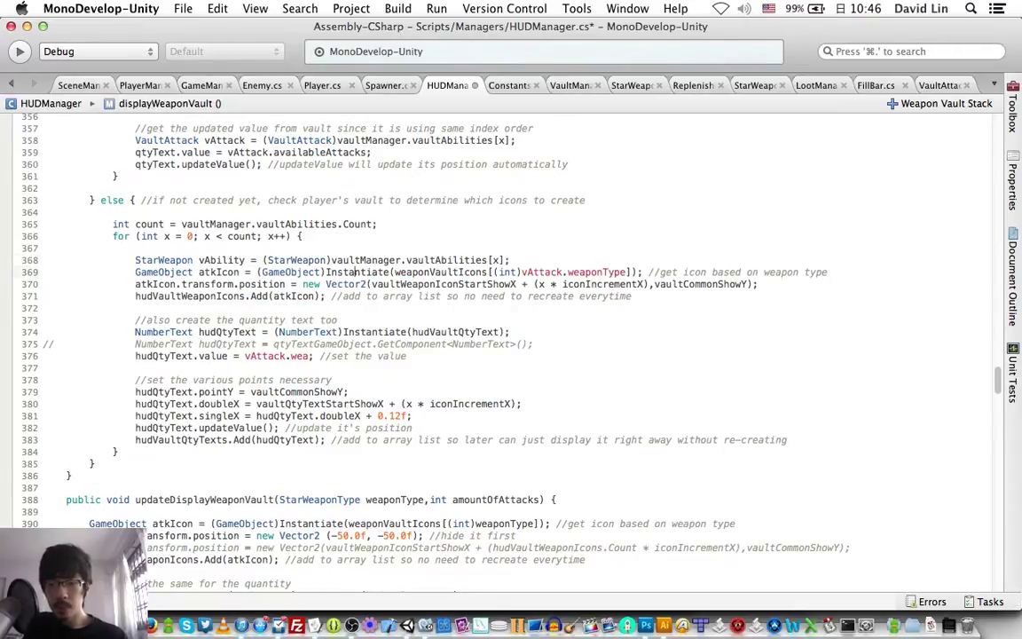
left_click(564, 273)
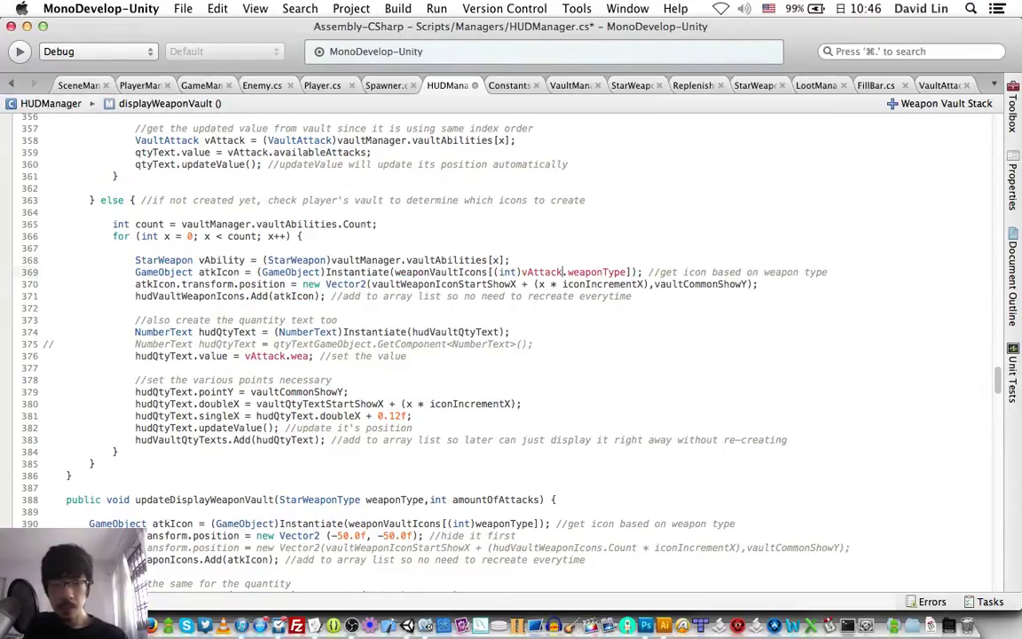
key("alt+shift+Left")
type("vA")
key("Return")
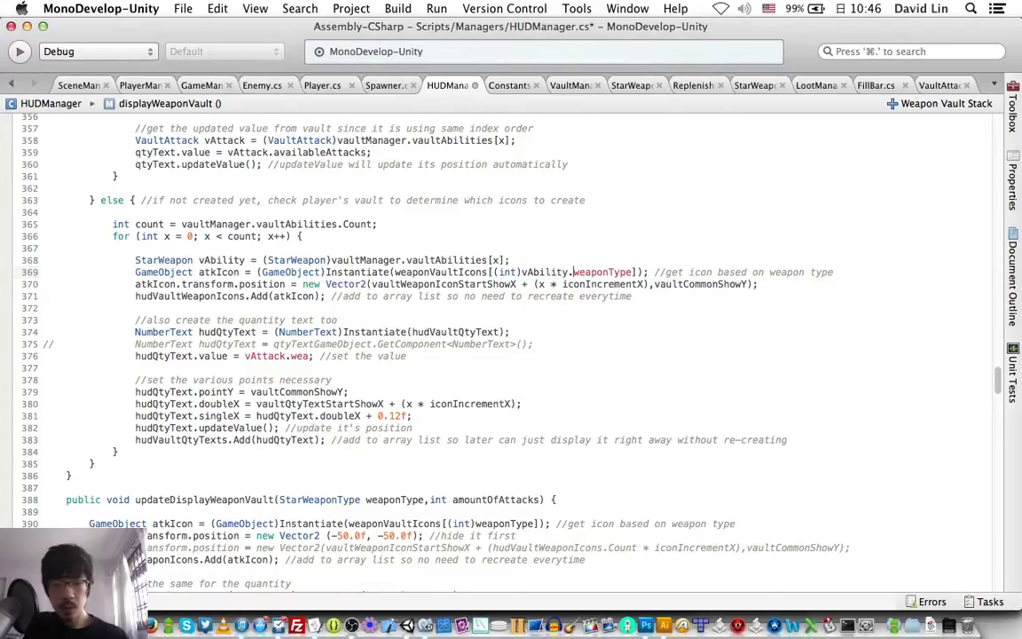
type("st")
key("Return")
left_click(653, 284)
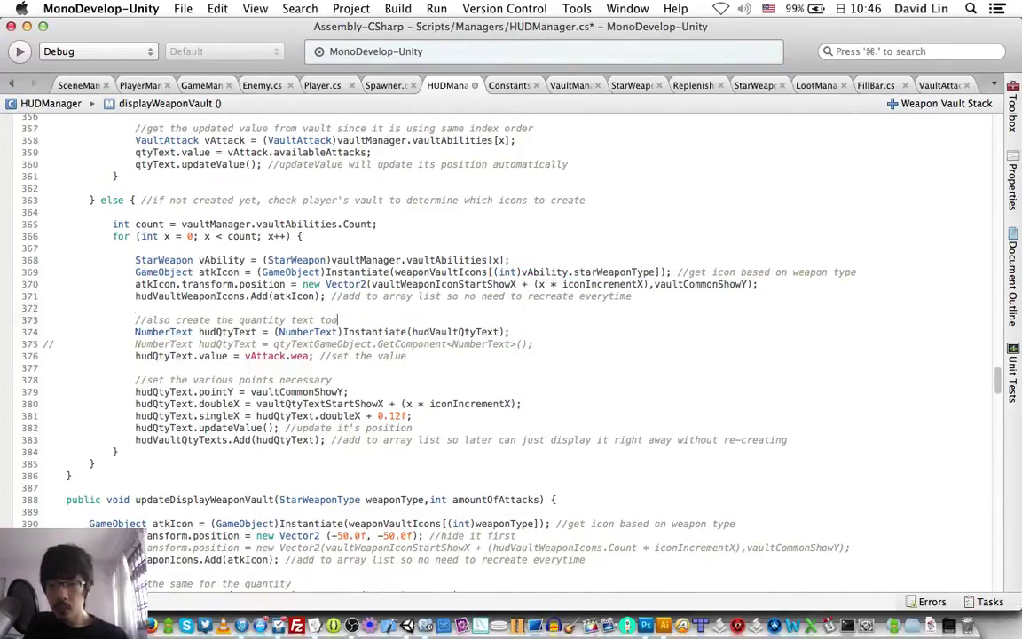
- Set hudQtyText.value on line 376 to vAbility.weaponLevel
left_click(407, 355)
key("alt+Left")
key("alt+Left")
key("alt+Left")
key("alt+Left")
key("alt+Left")
key("shift+alt+Right")
key("shift+alt+Right")
key("shift+alt+Right")
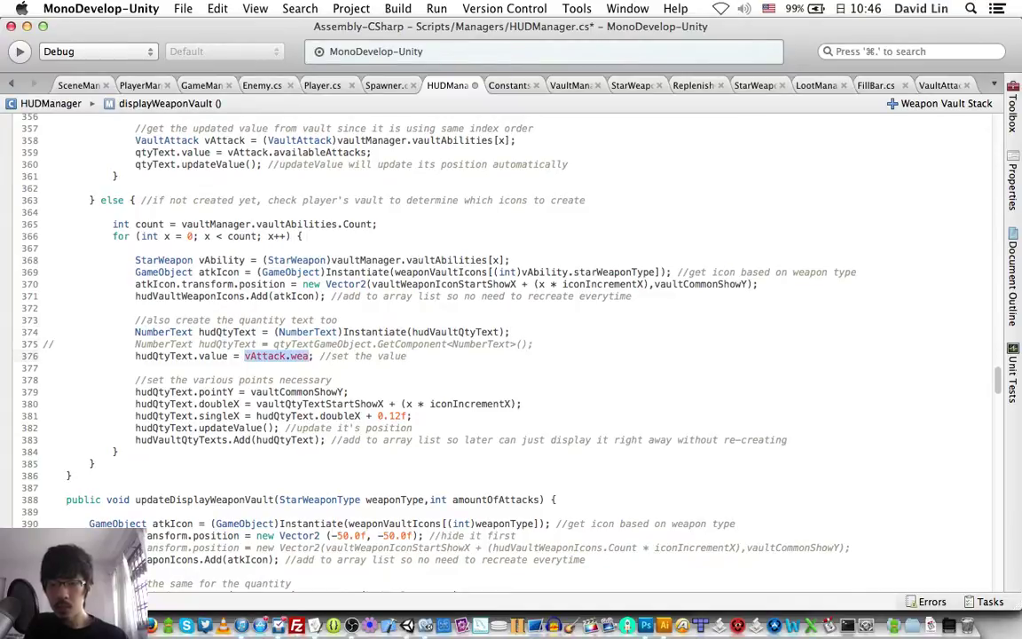
type("vA")
key("Return")
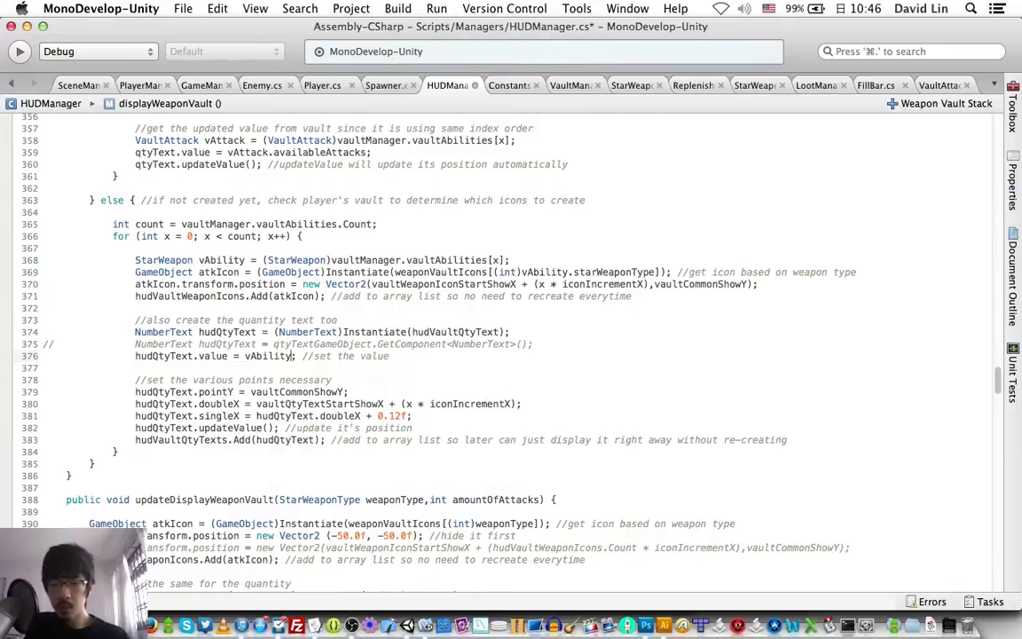
type(".wea")
key("Return")
- Save HUDManager.cs and change the comment word 'quantity' to 'level'
key("Down")
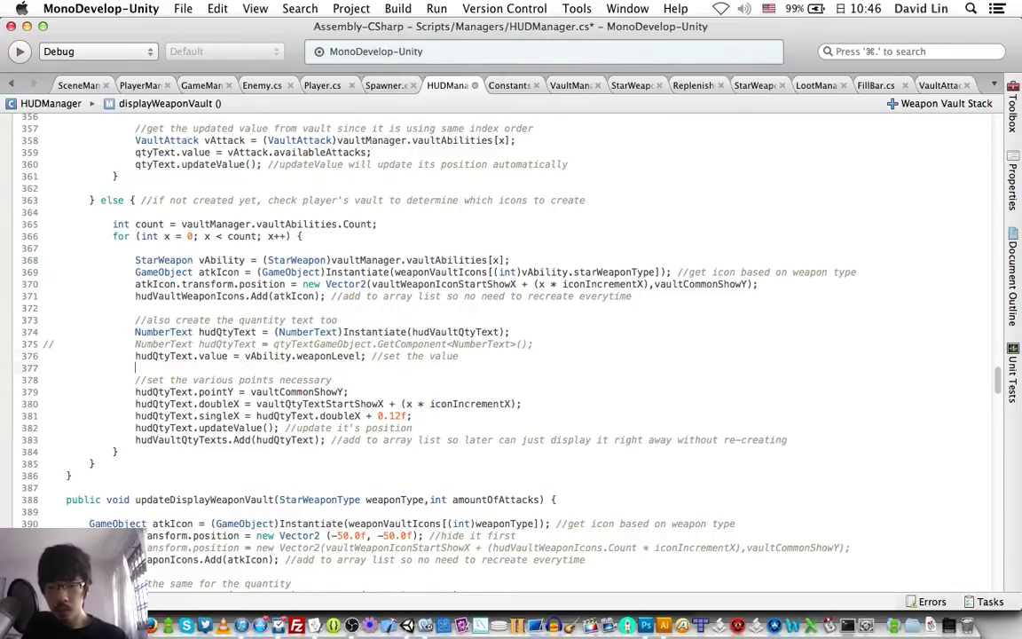
key("super+s")
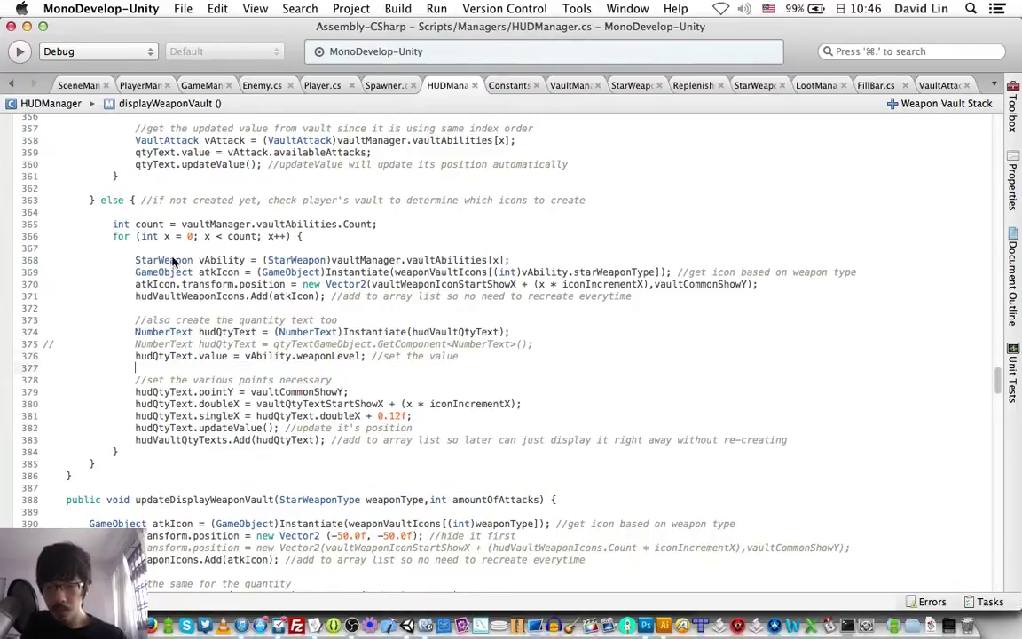
double_click(272, 320)
type("level")
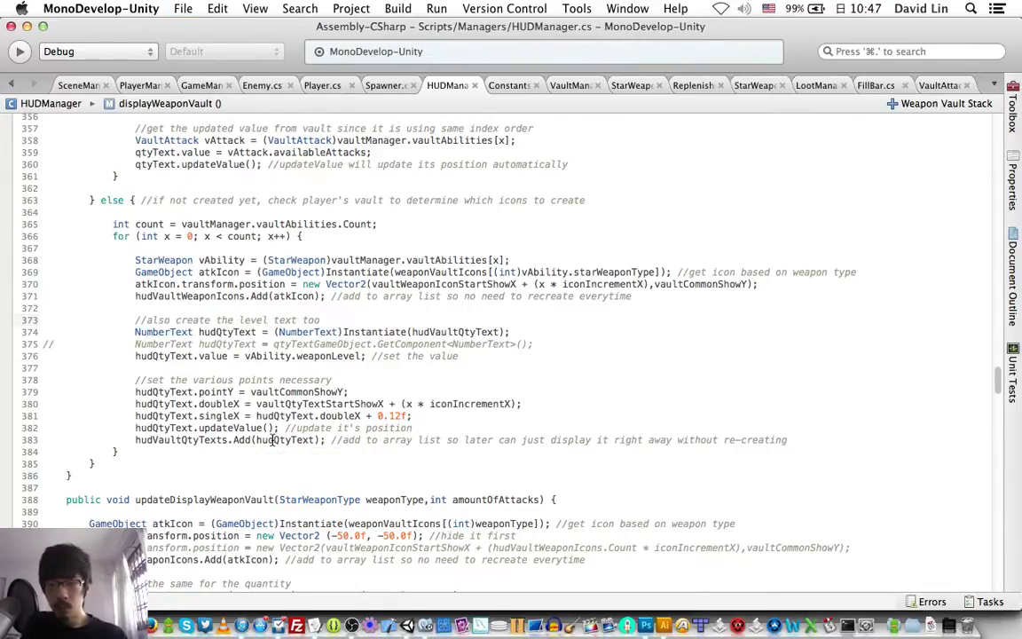
- Change line 358's declaration to StarWeapon vAbility
scroll(222, 373, "up", 5)
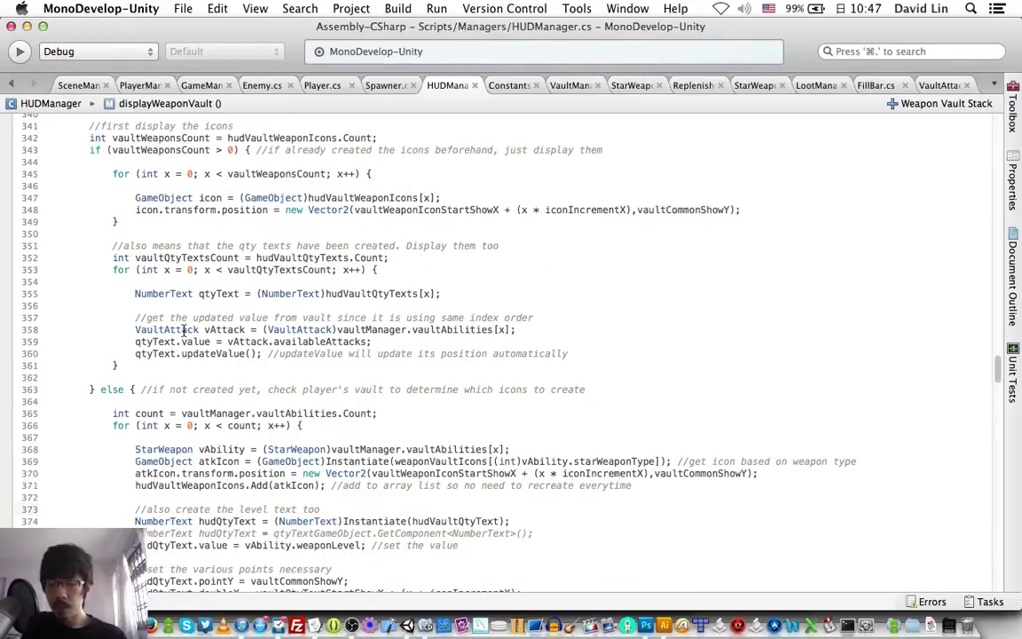
double_click(191, 329)
type("Starw")
key("Return")
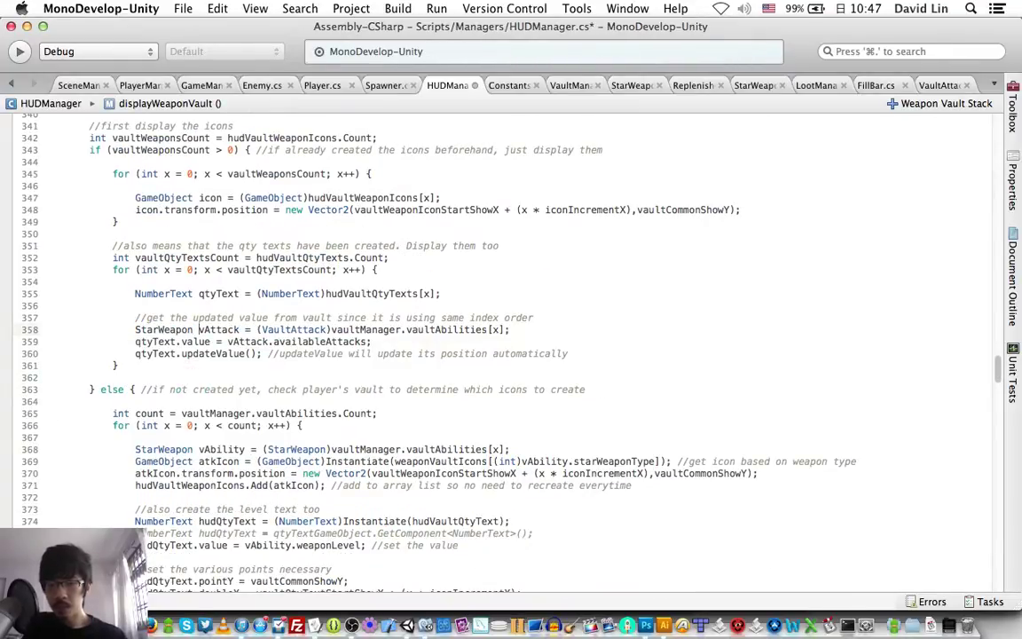
type("vAbility")
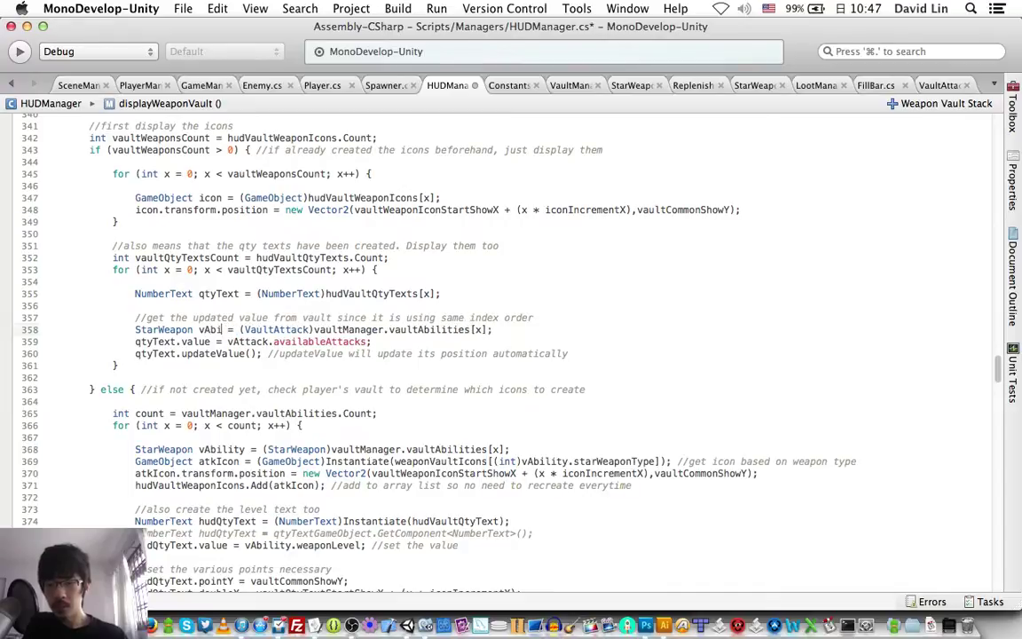
- Set line 359 to qtyText.value = vAbility.weaponLevel
key("Down")
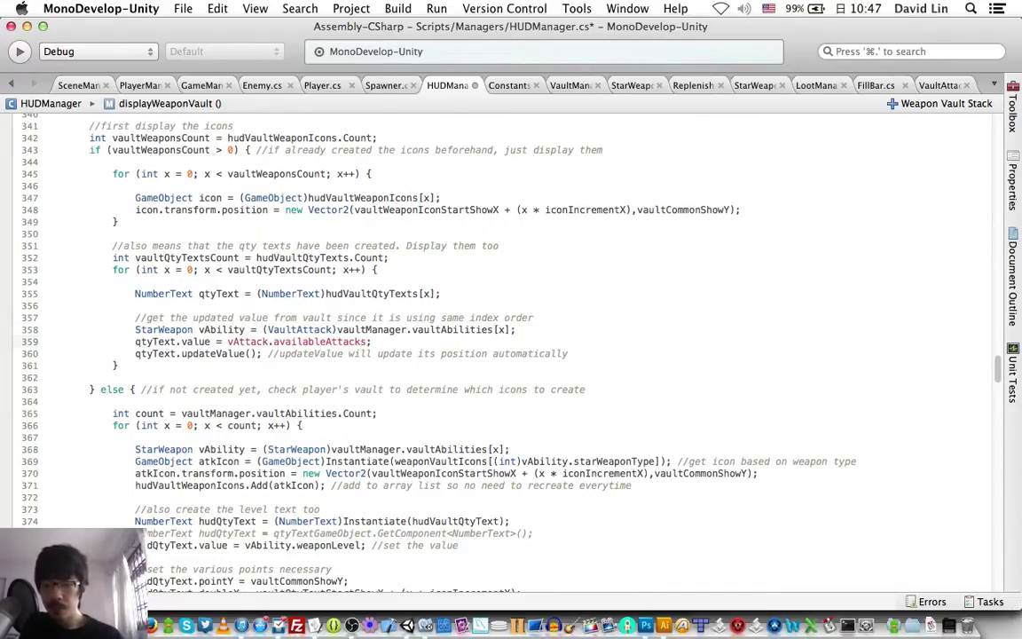
key("Left")
key("Left")
key("Left")
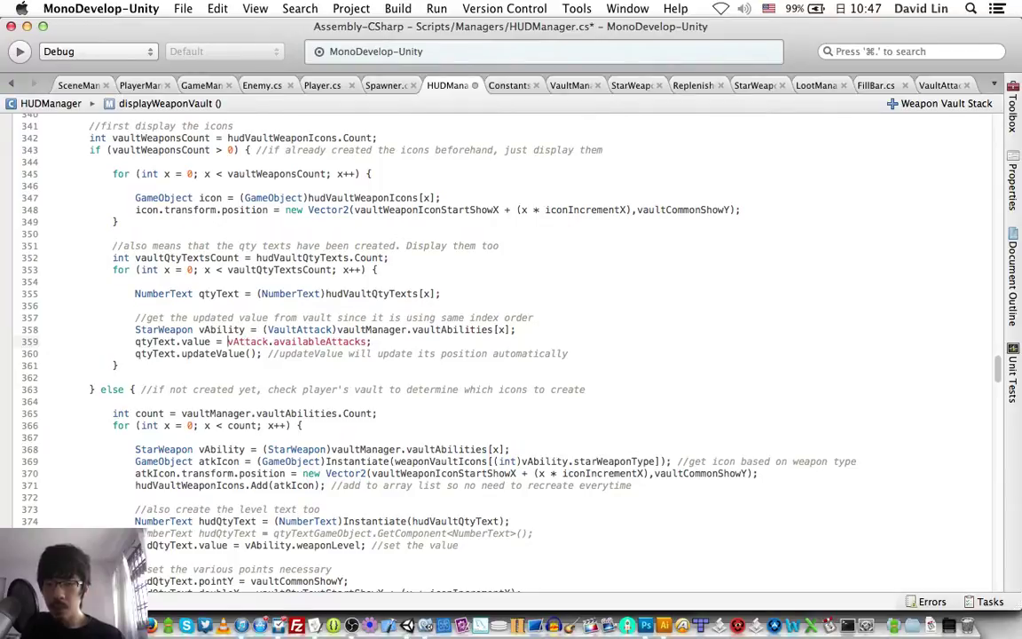
key("shift+alt+Right")
key("shift+alt+Right")
key("Return")
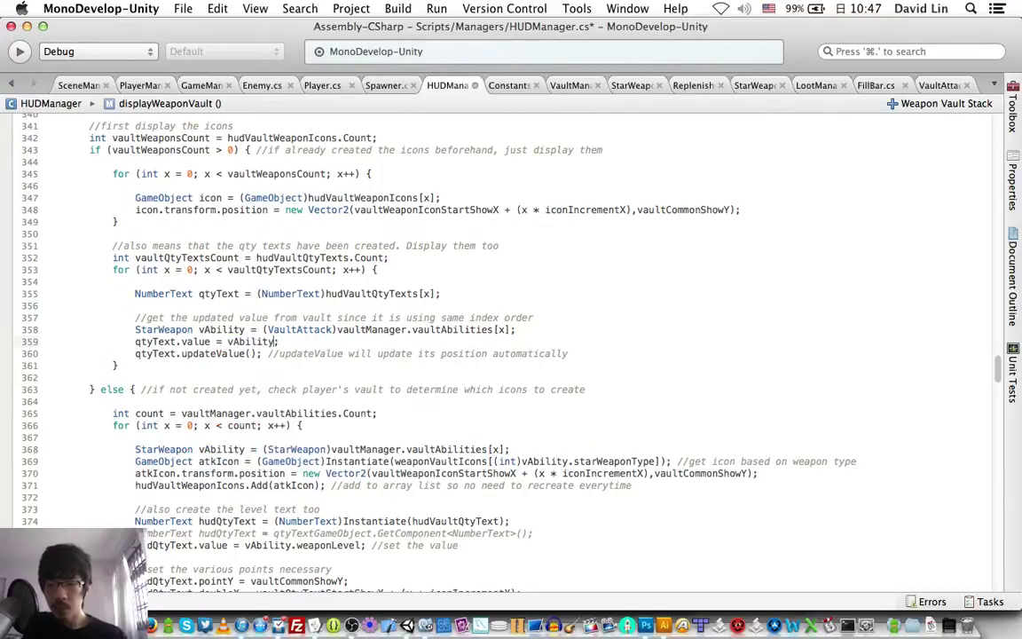
type(".")
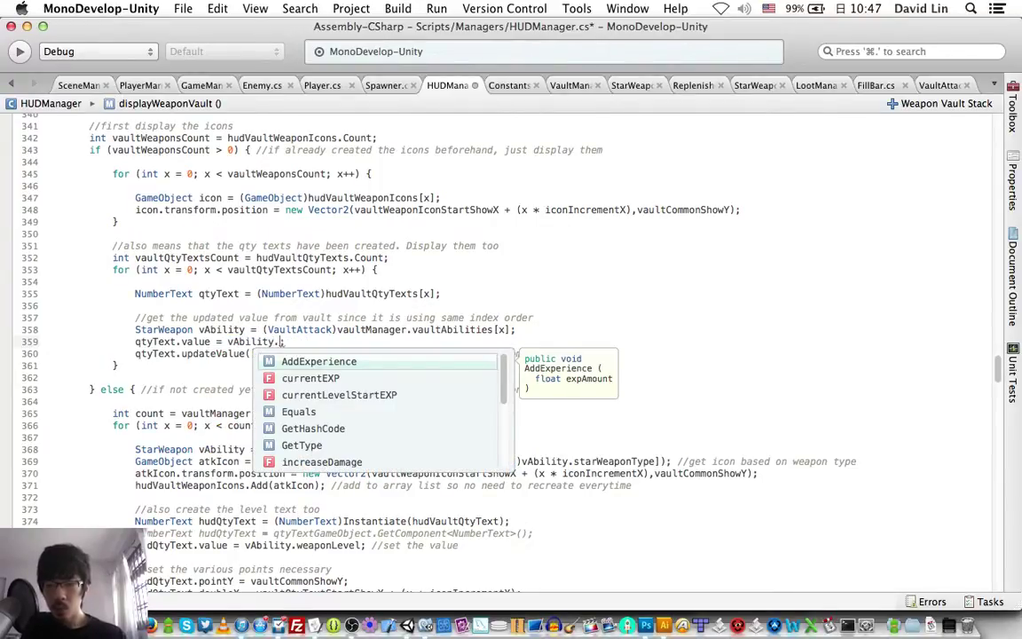
type("we")
key("Return")
- End line 359 with a semicolon and scroll through HUDManager.cs past the first-playthrough coroutines
type(";")
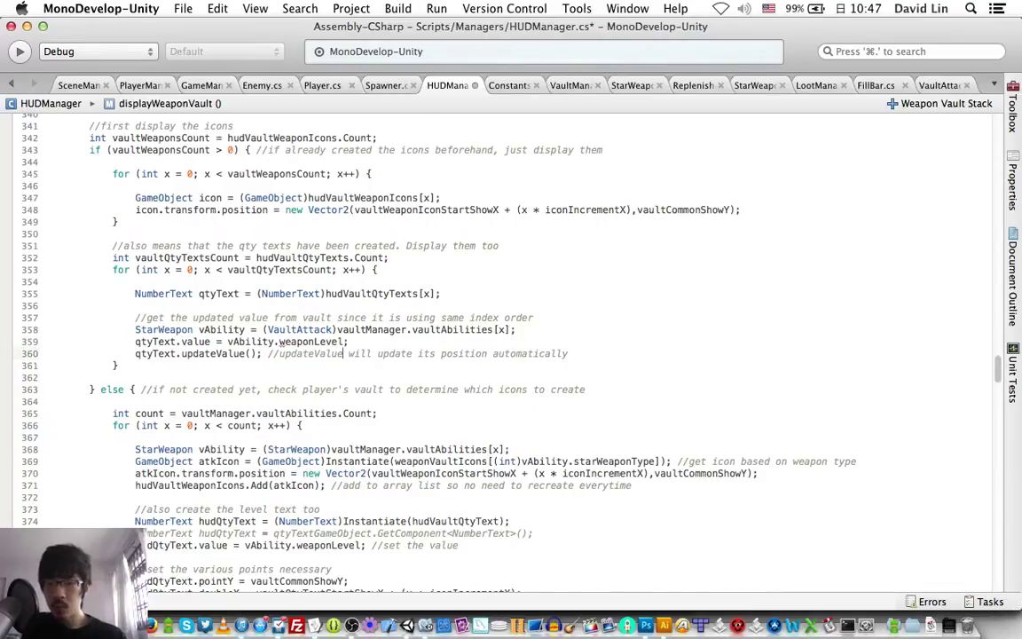
scroll(344, 353, "up", 10)
scroll(233, 308, "up", 5)
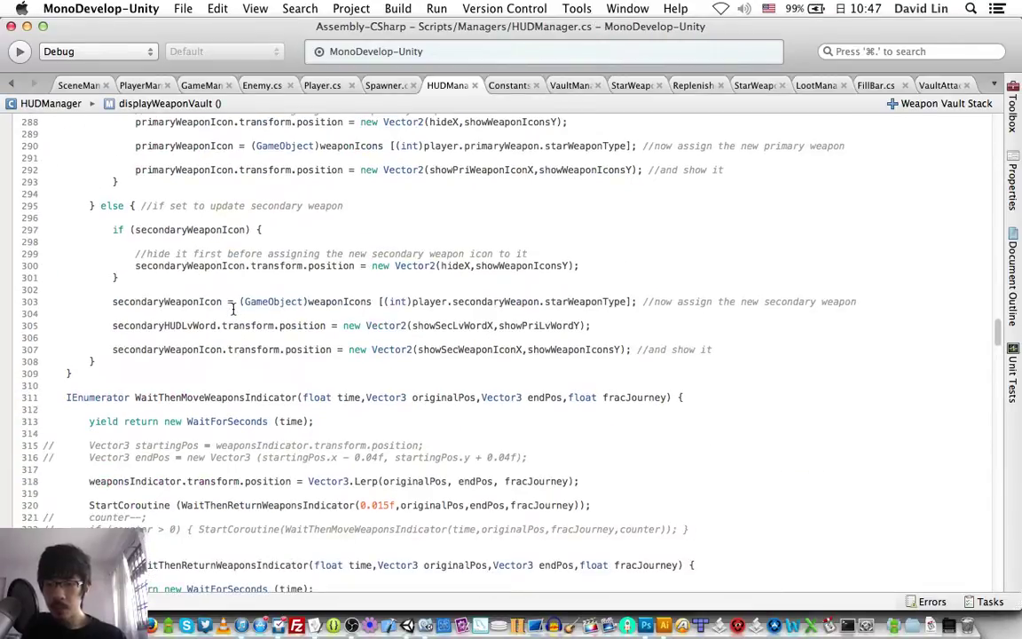
scroll(232, 309, "up", 3)
scroll(232, 308, "down", 18)
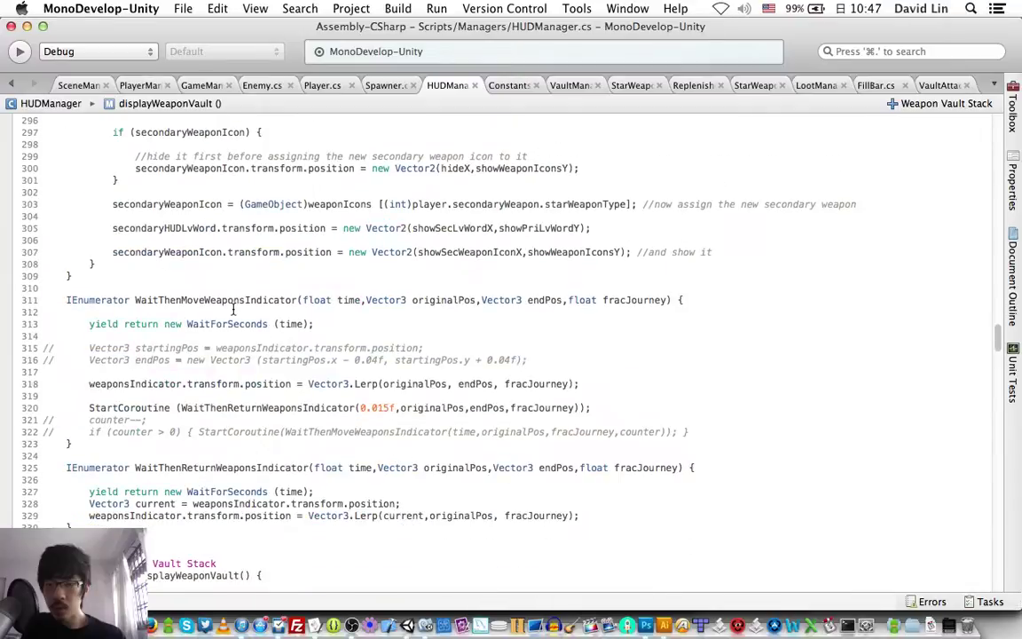
scroll(234, 309, "down", 7)
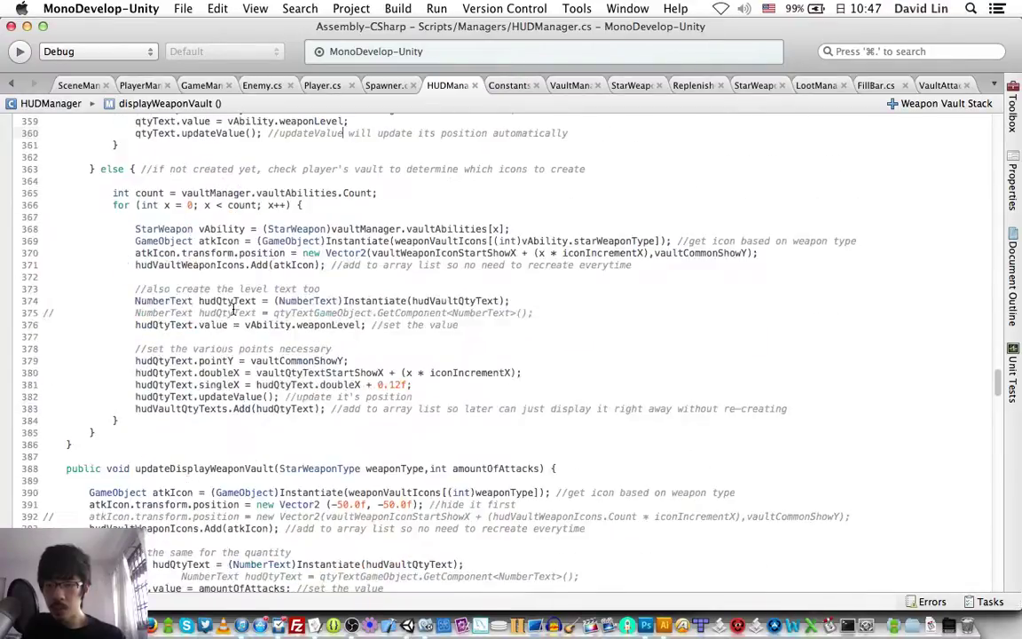
scroll(234, 310, "down", 8)
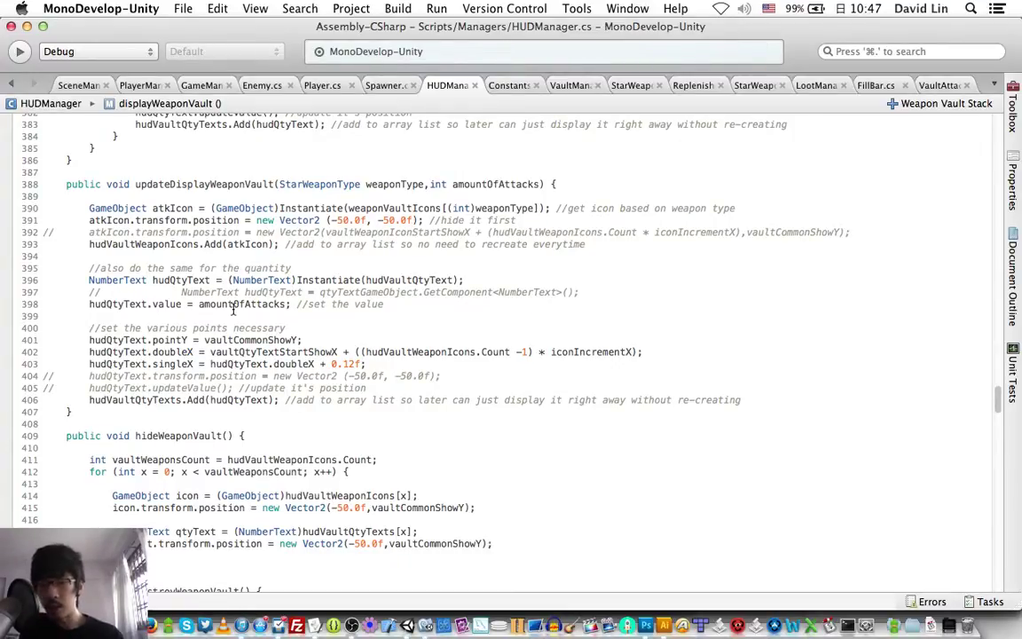
scroll(235, 310, "down", 8)
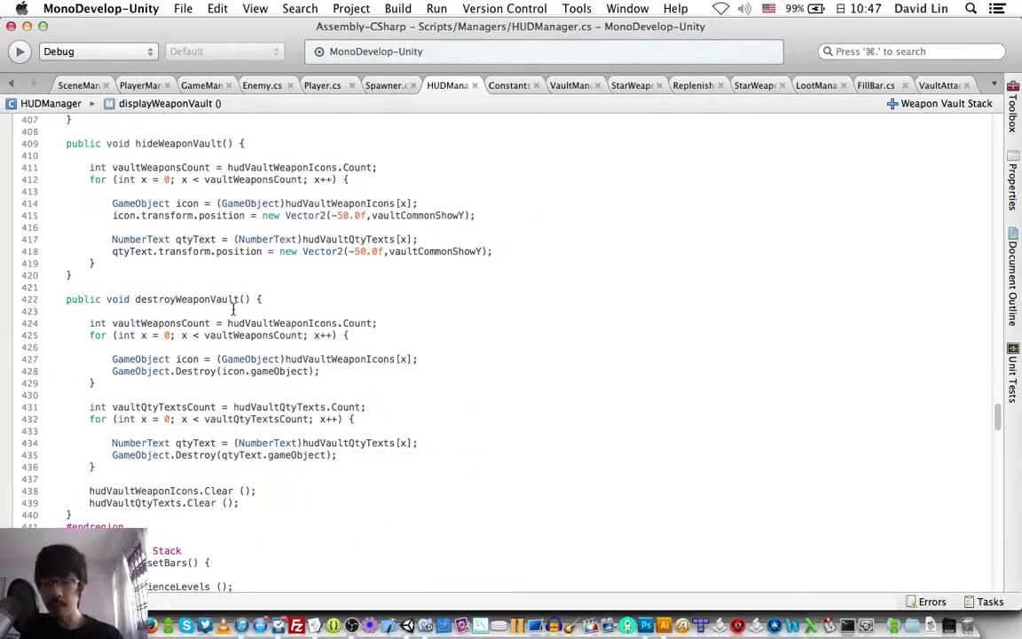
scroll(234, 309, "down", 15)
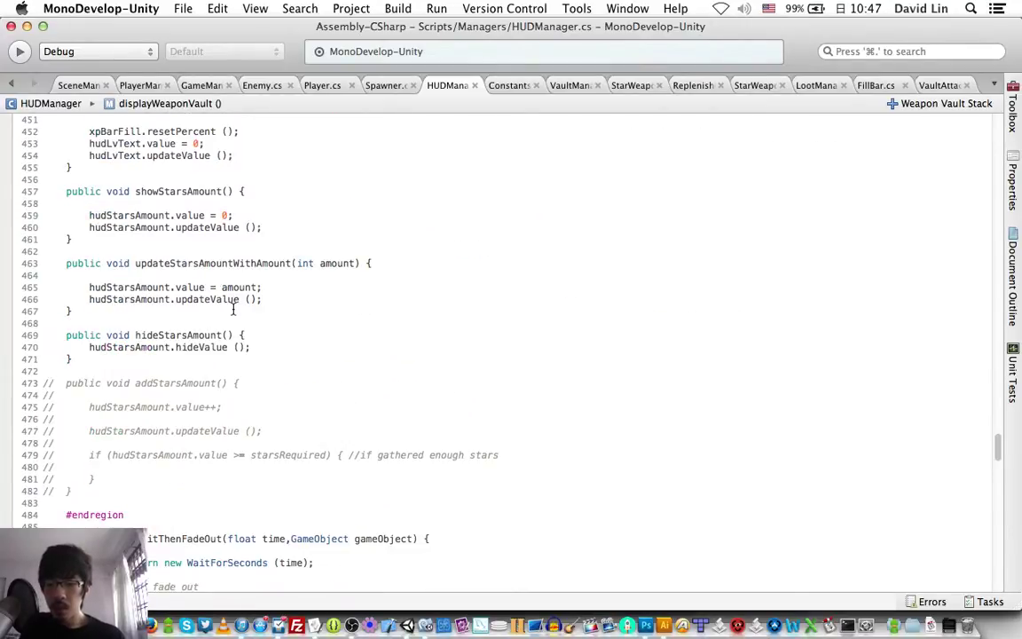
scroll(233, 309, "down", 7)
scroll(233, 309, "down", 18)
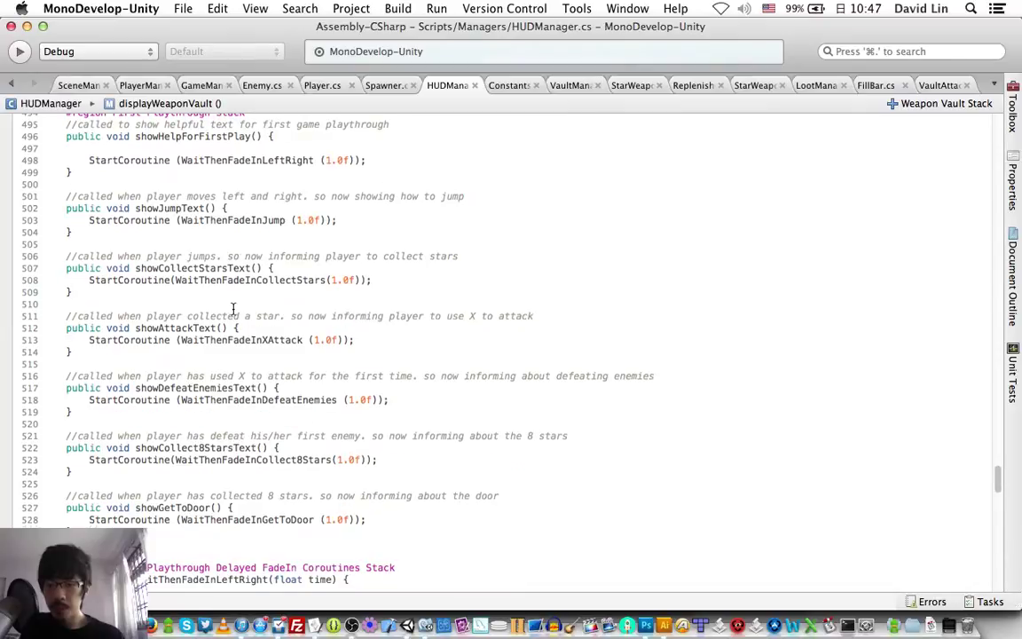
scroll(233, 308, "down", 4)
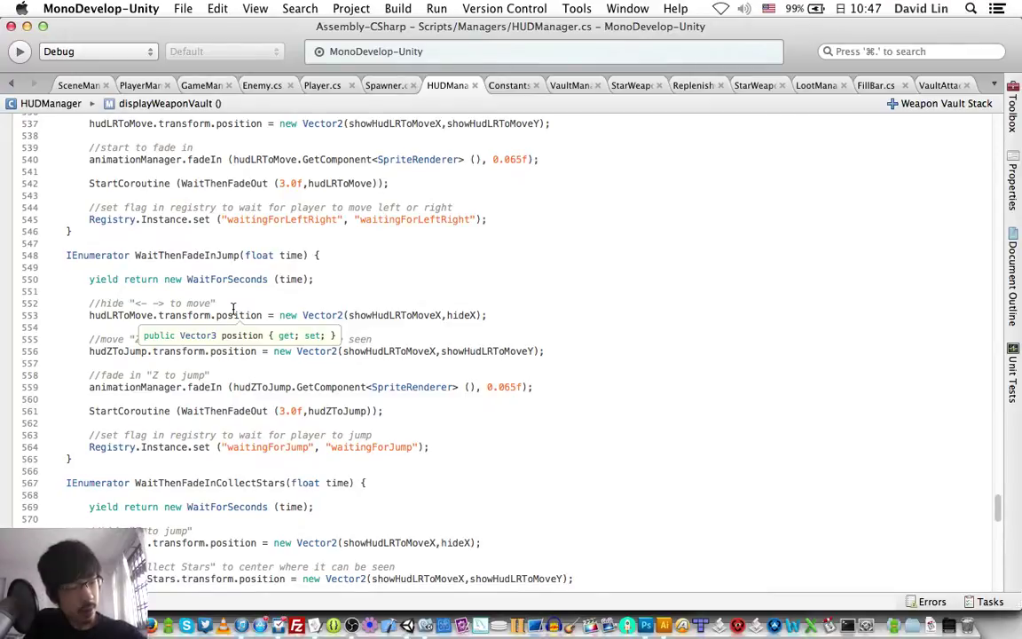
- Switch to Unity to see the CS0029 VaultAttack-to-StarWeapon console error
key("super+Tab")
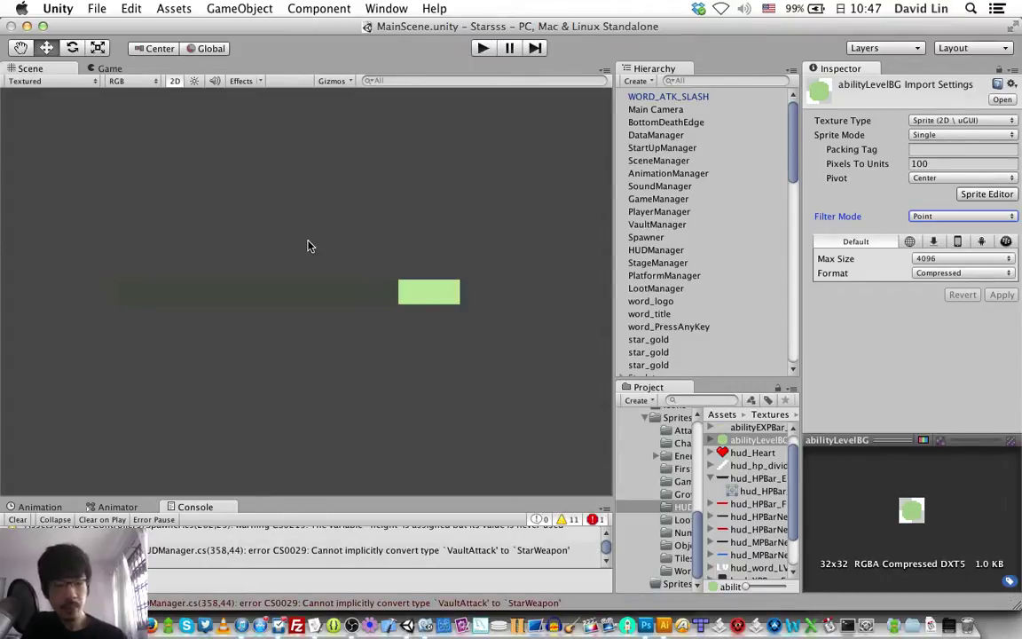
- Open the CS0029 error, retype line 358's (VaultAttack) cast as (StarWeapon), save, and return to Unity
double_click(251, 566)
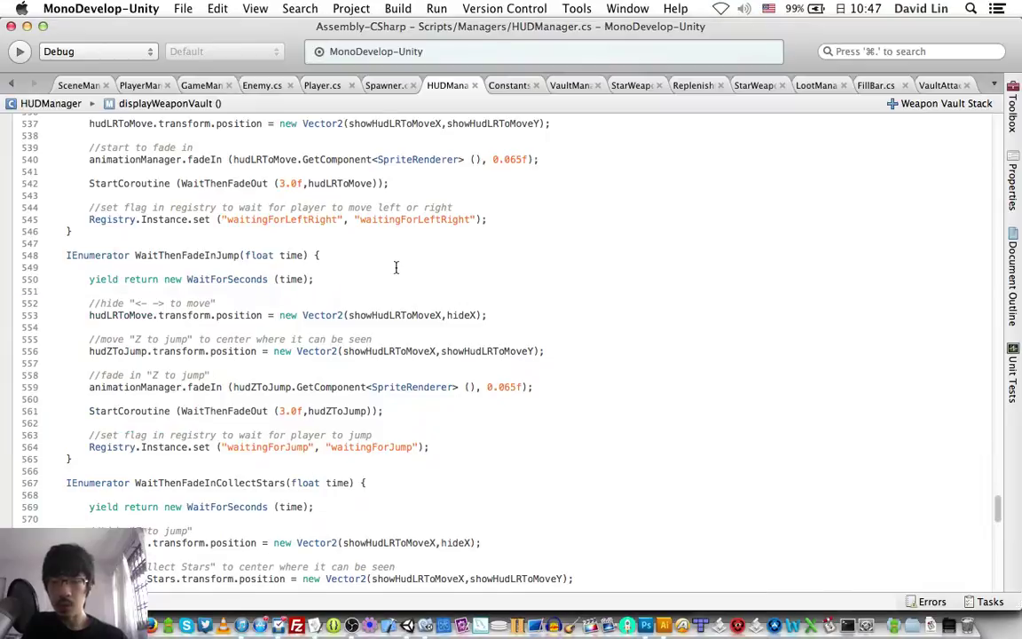
scroll(327, 291, "up", 20)
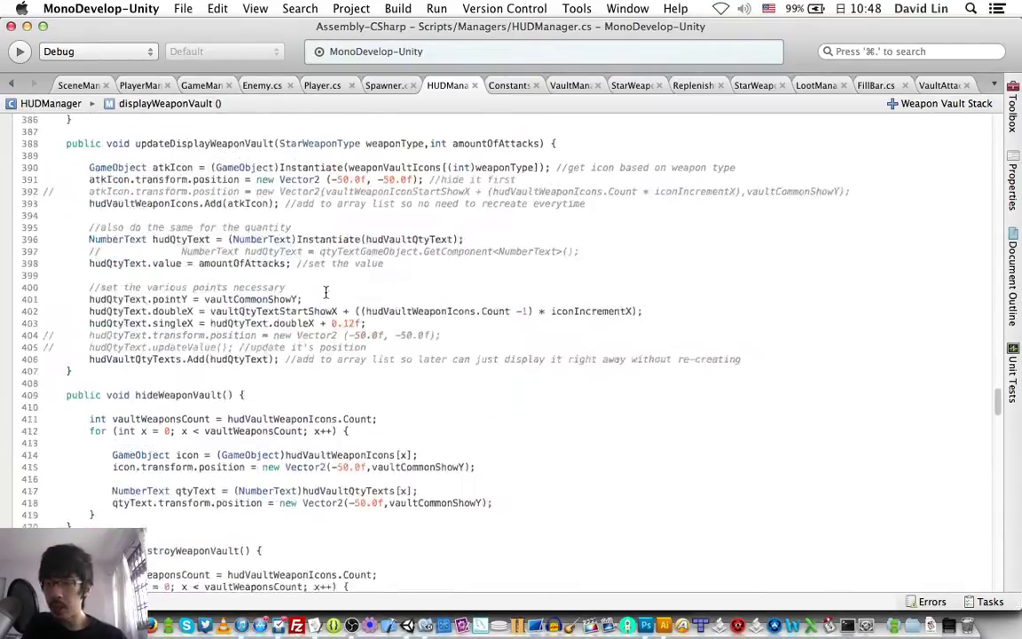
scroll(326, 290, "up", 7)
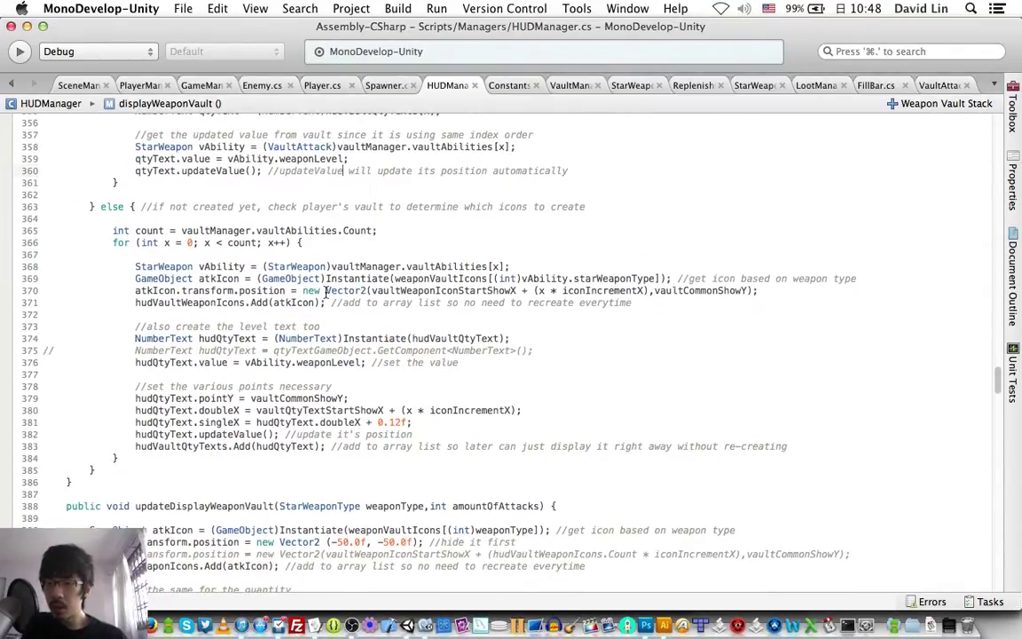
scroll(330, 173, "up", 4)
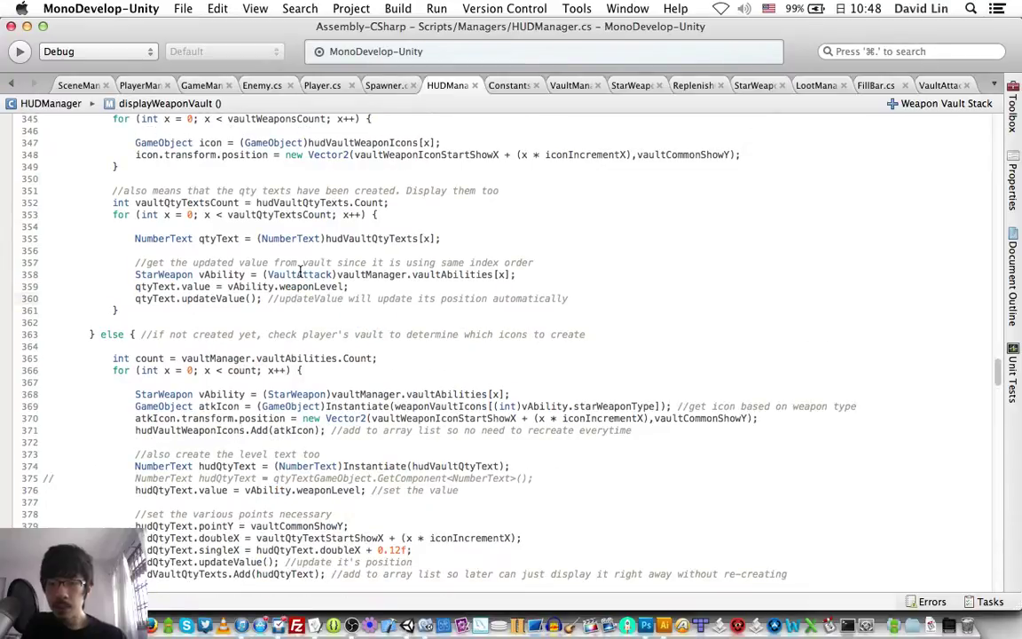
double_click(300, 274)
type("StarWeapon")
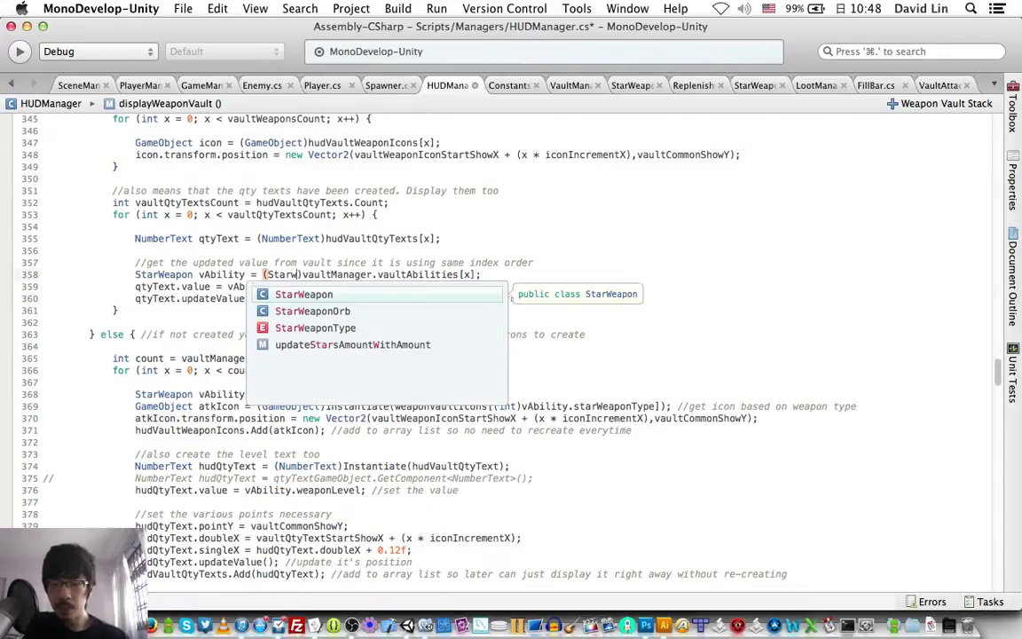
key("Escape")
key("super+s")
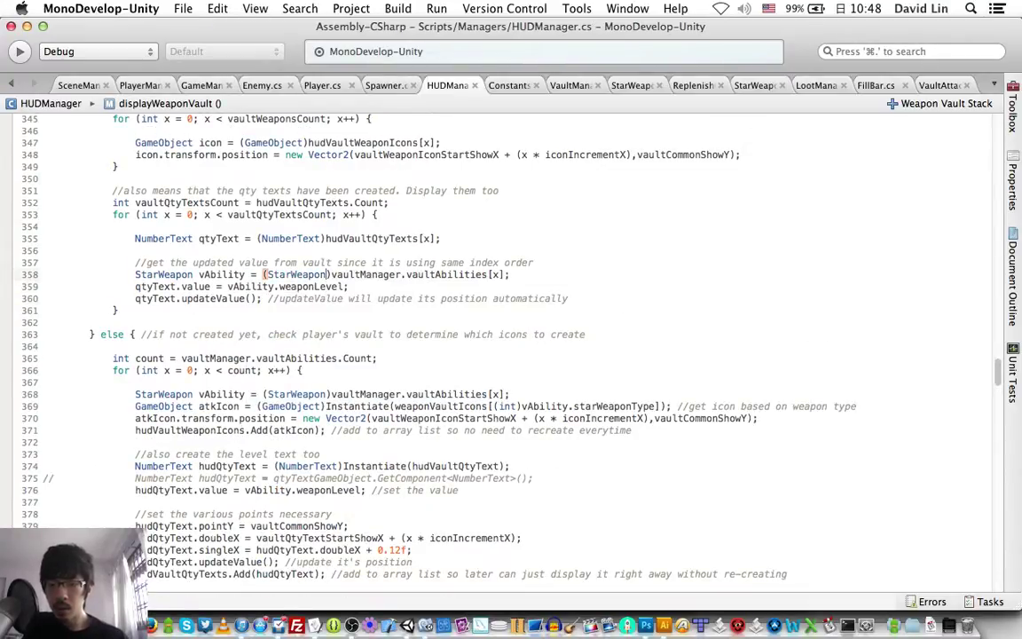
scroll(387, 416, "up", 4)
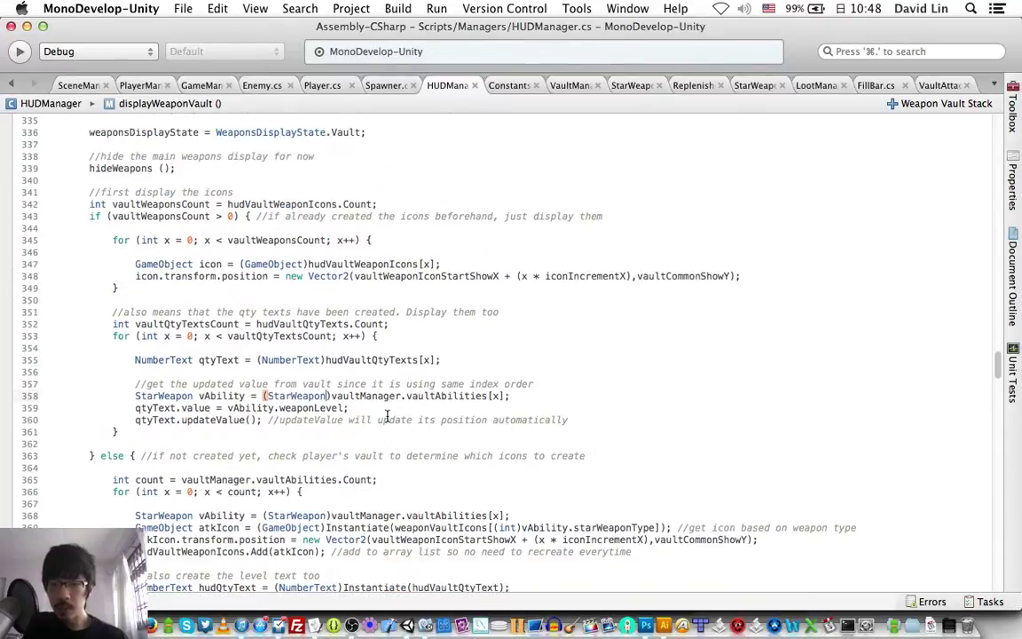
key("super+Tab")
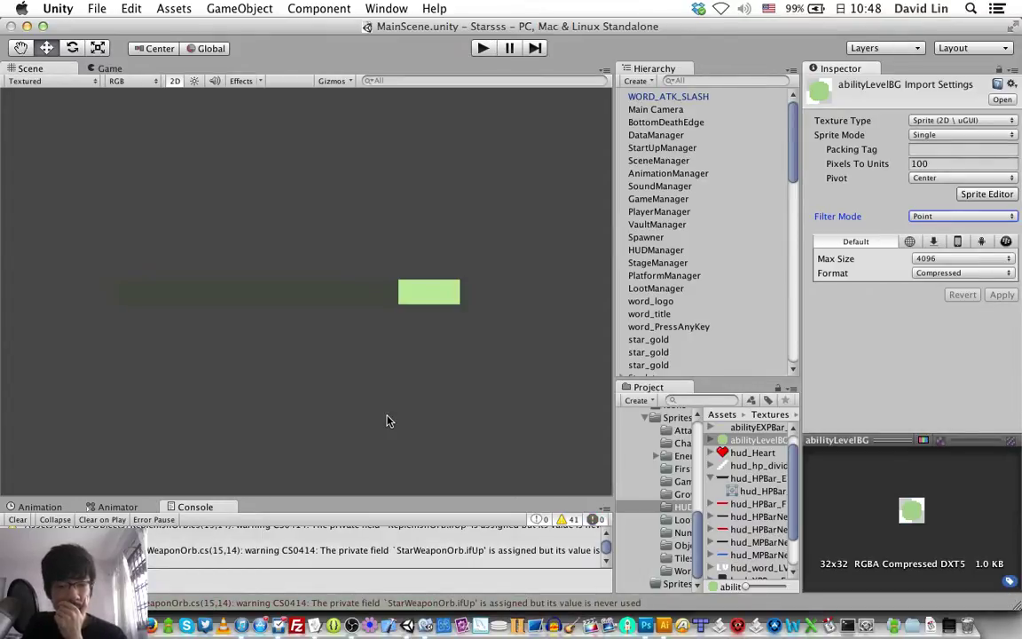
- Show the Game view and start Play mode, restarting it once
left_click(113, 71)
left_click(64, 69)
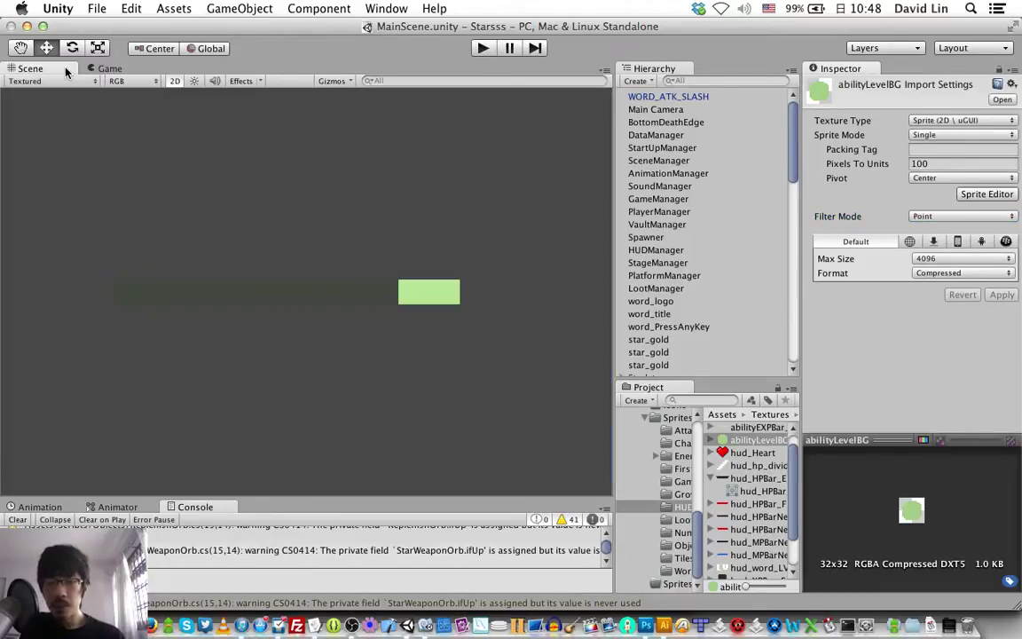
left_click(100, 70)
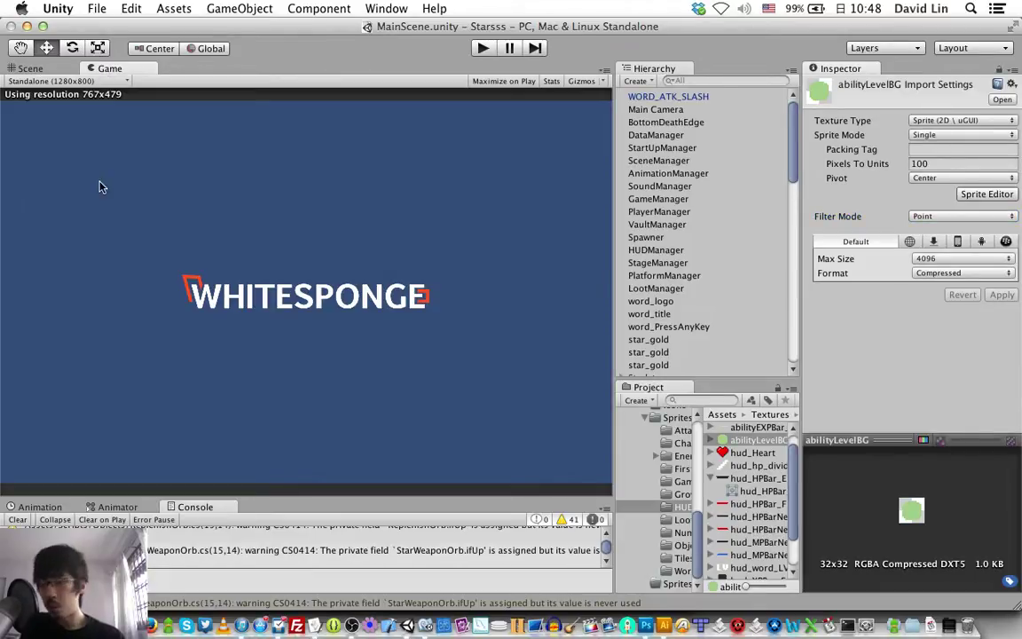
key("super+p")
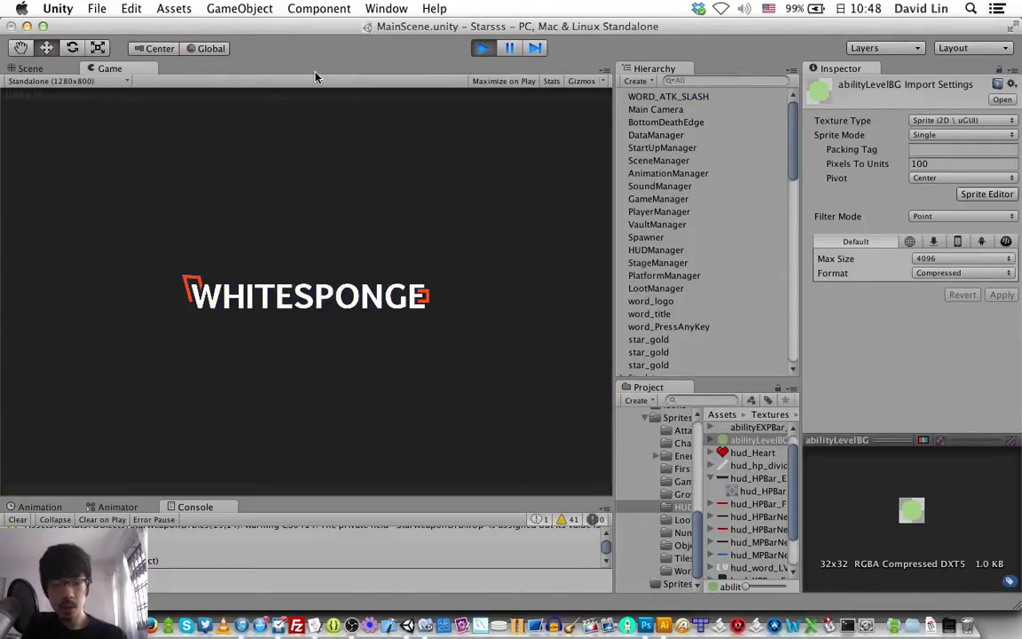
key("super+p")
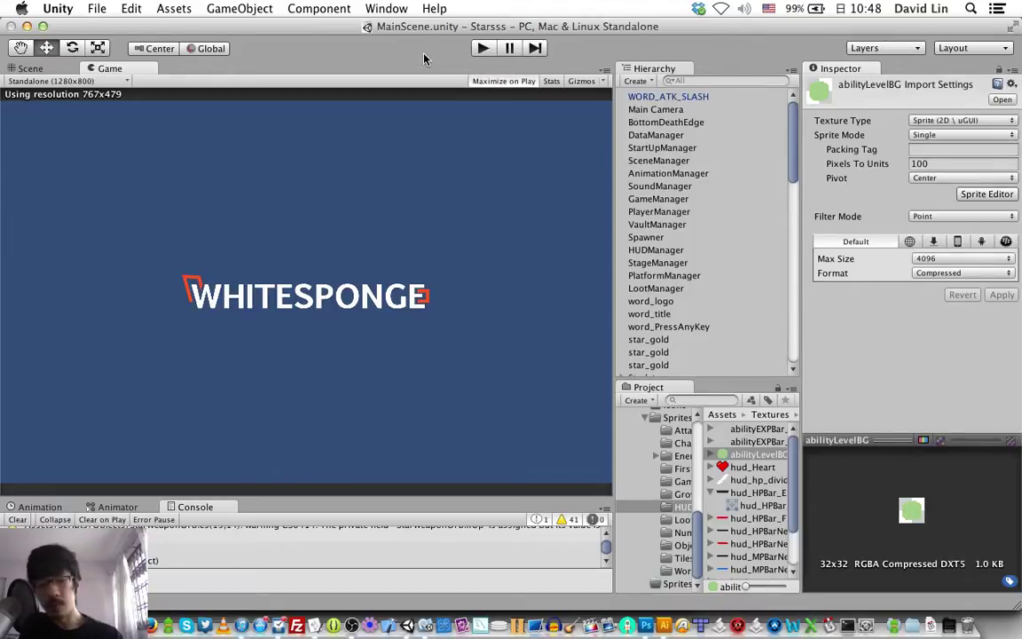
key("super+p")
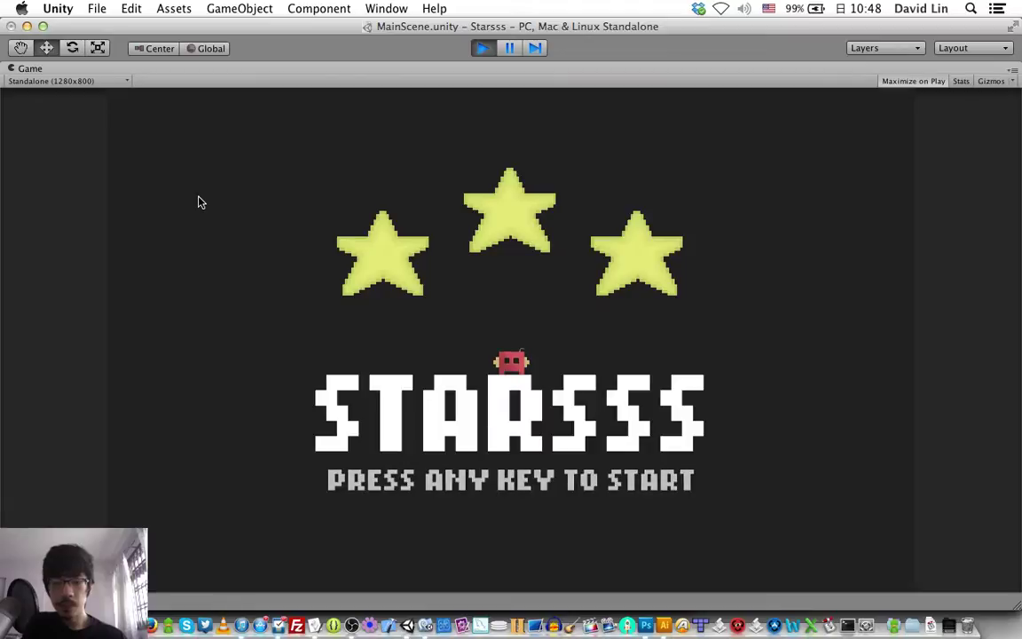
- Play the first level with arrow keys and Z to grab the star, then stop Play mode
key("Return")
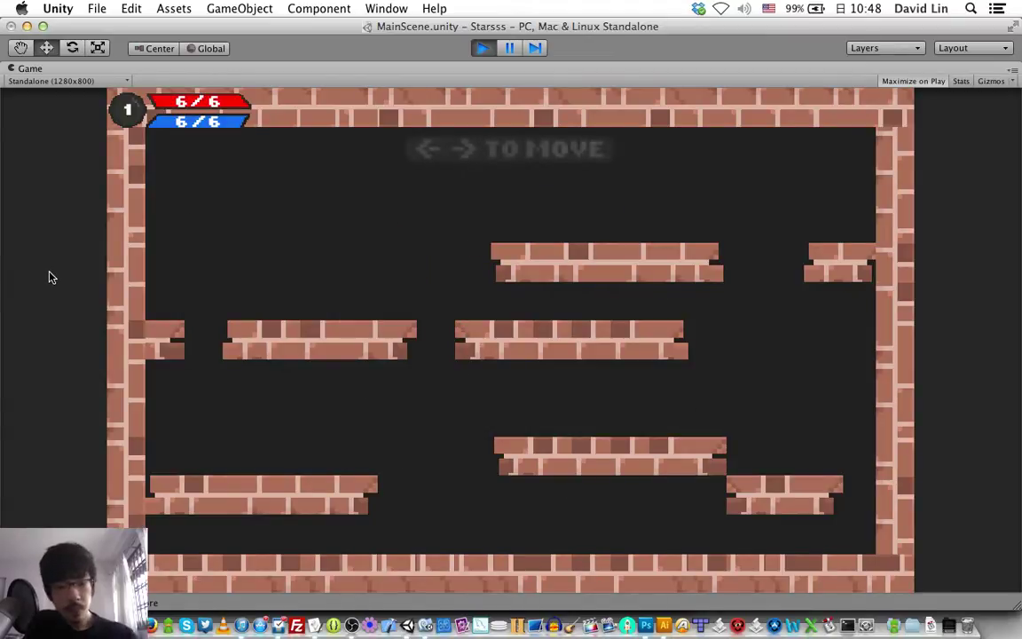
key("Right")
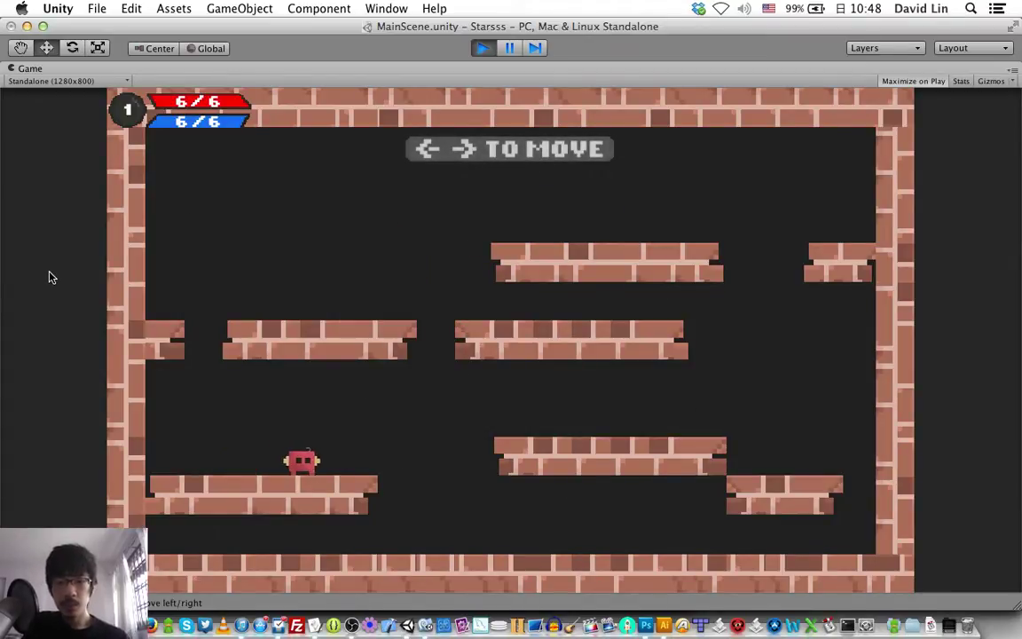
key("z")
key("Right")
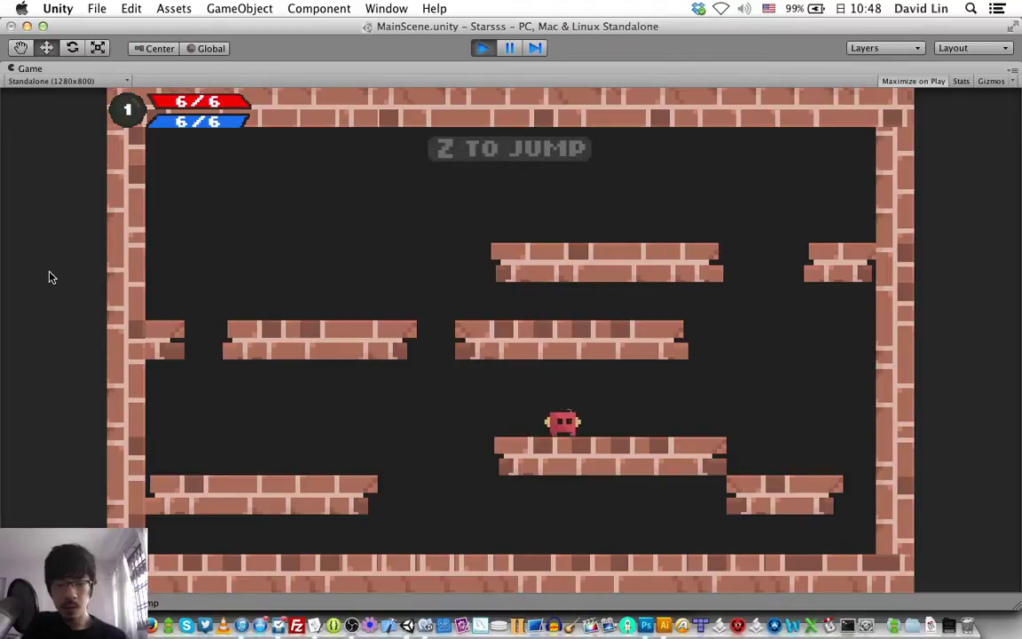
key("z")
key("Left")
key("Right")
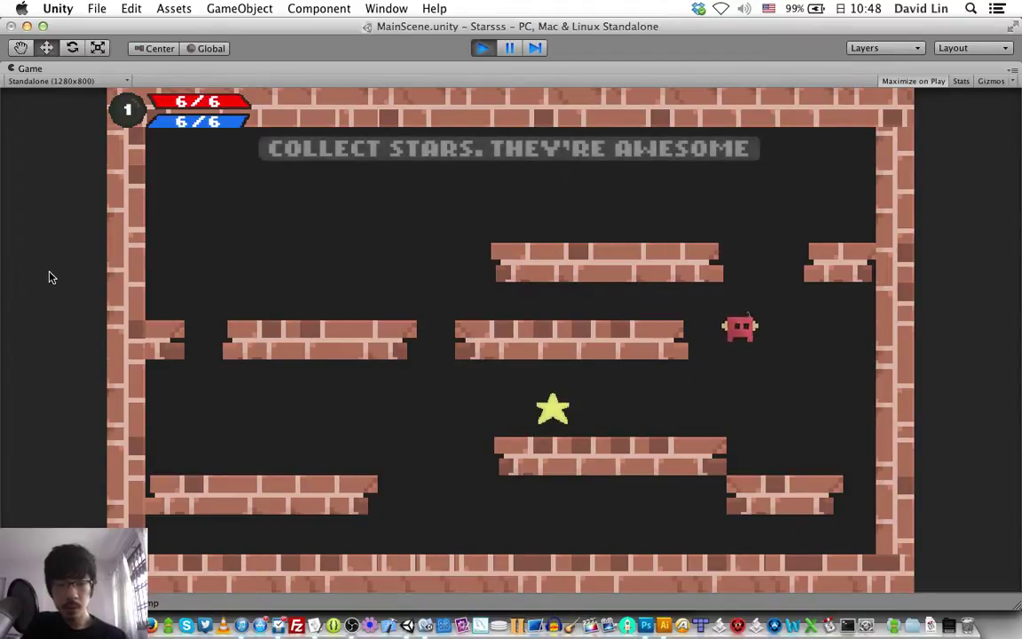
key("Left")
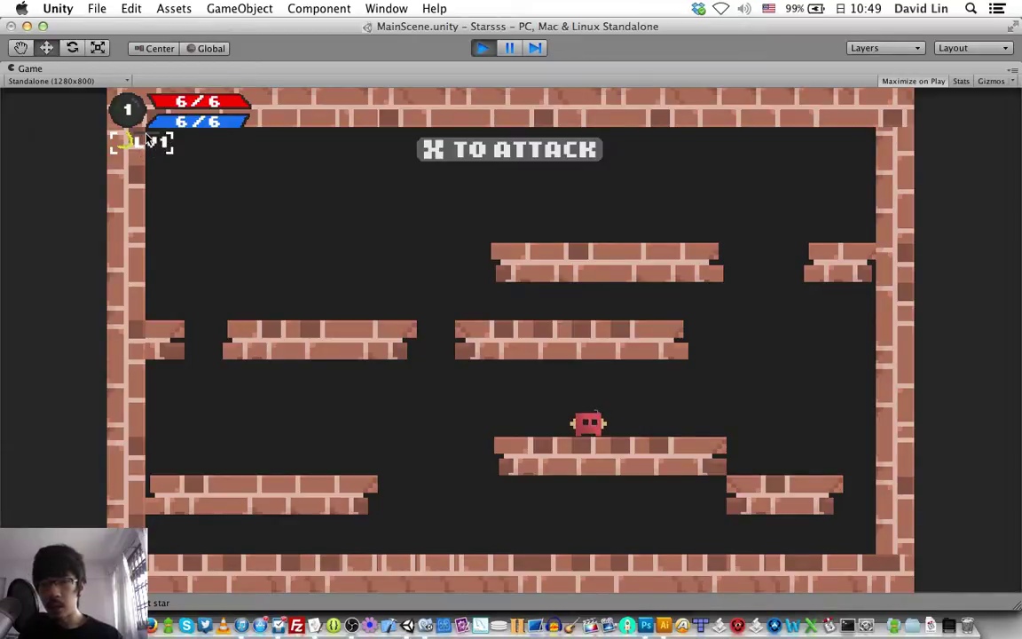
key("Right")
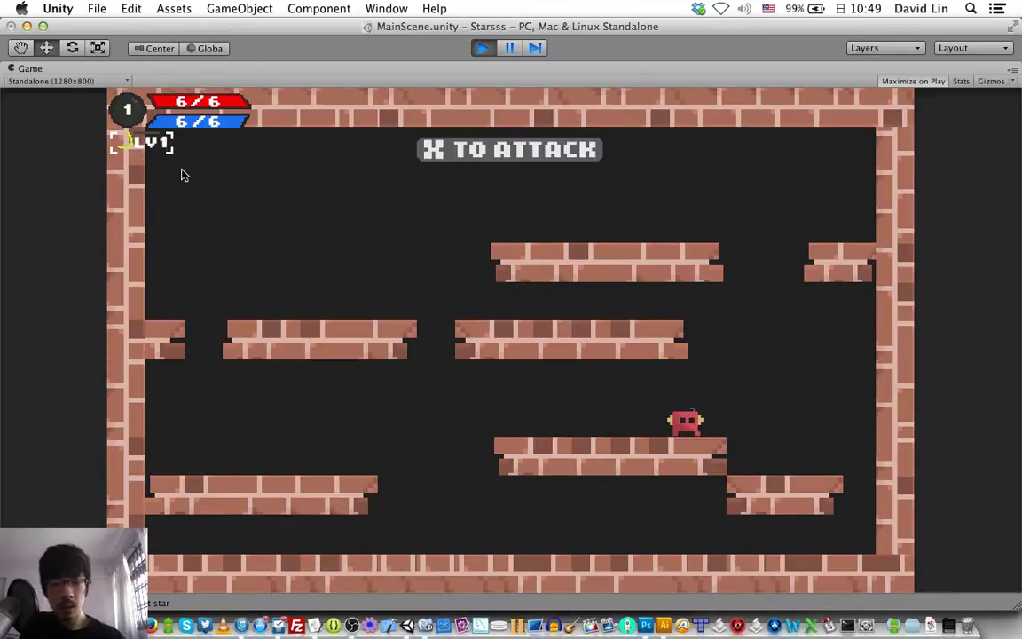
key("Left")
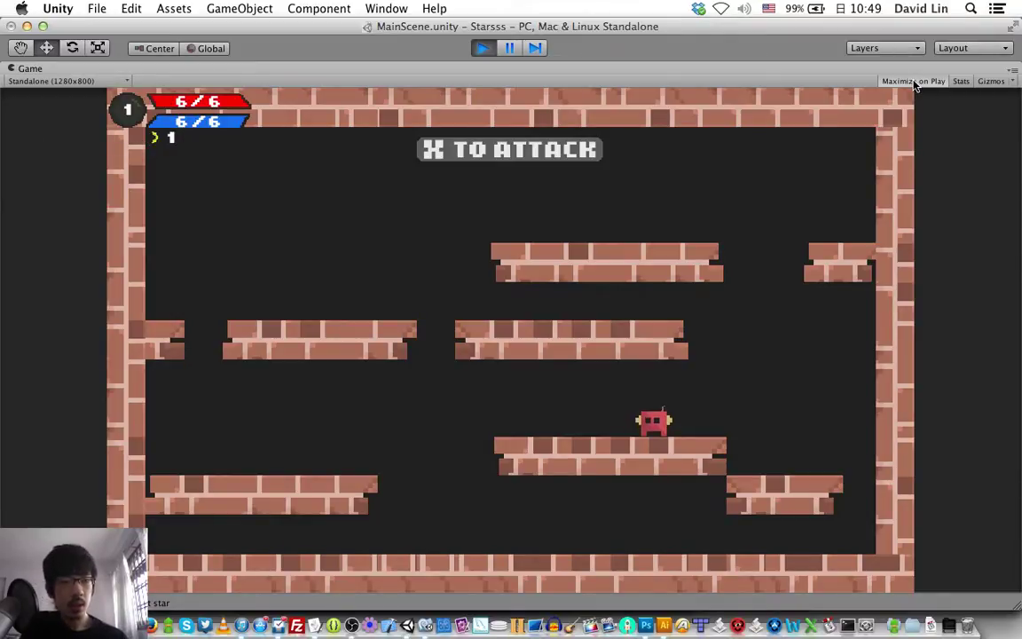
key("super+p")
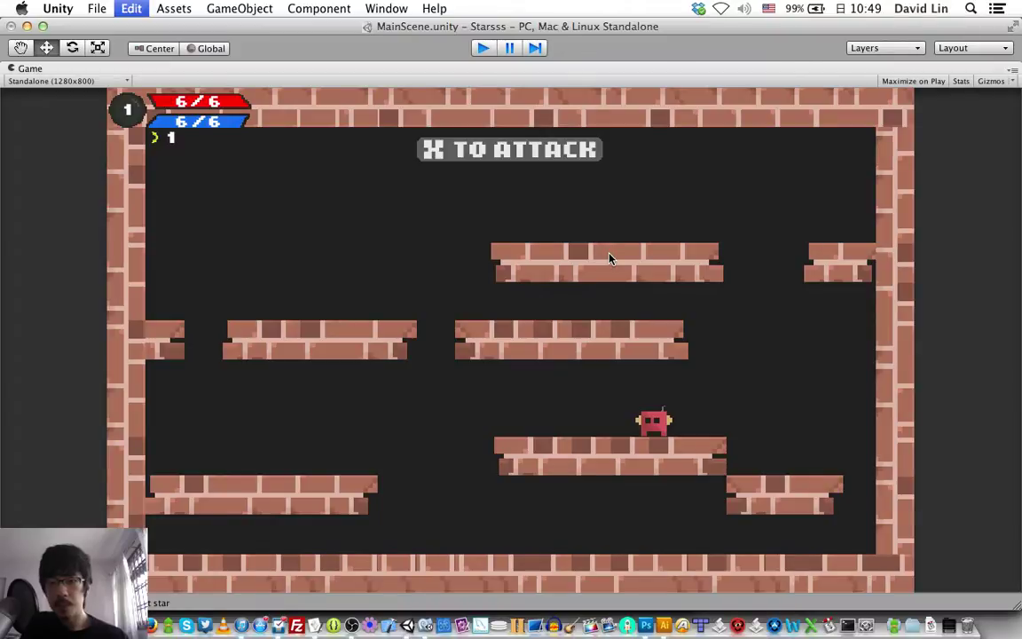
- Restart Play mode and run and jump onto the middle platform to grab the star
key("super+p")
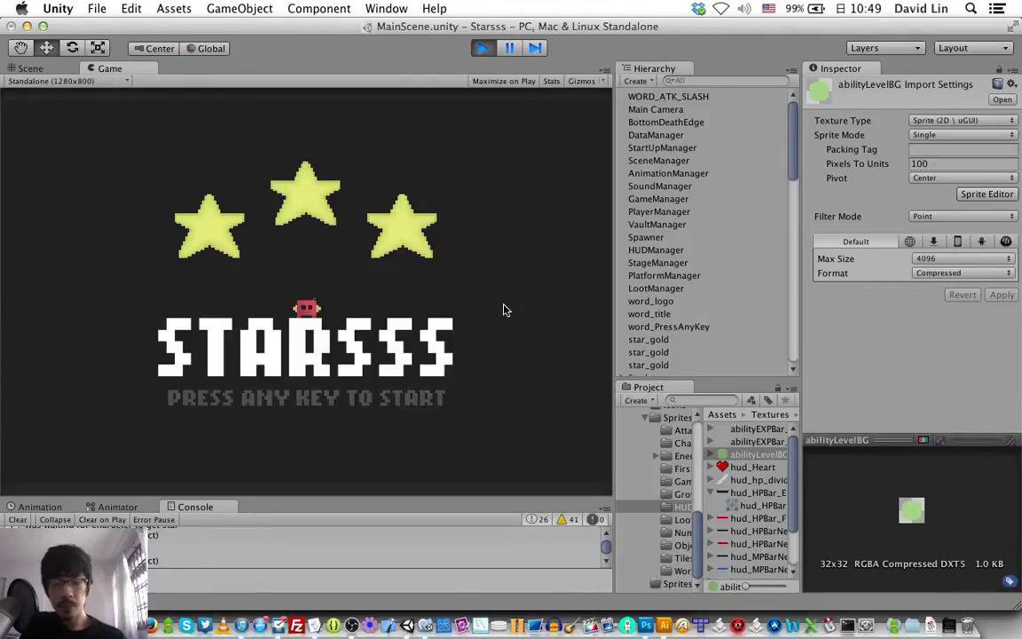
key("space")
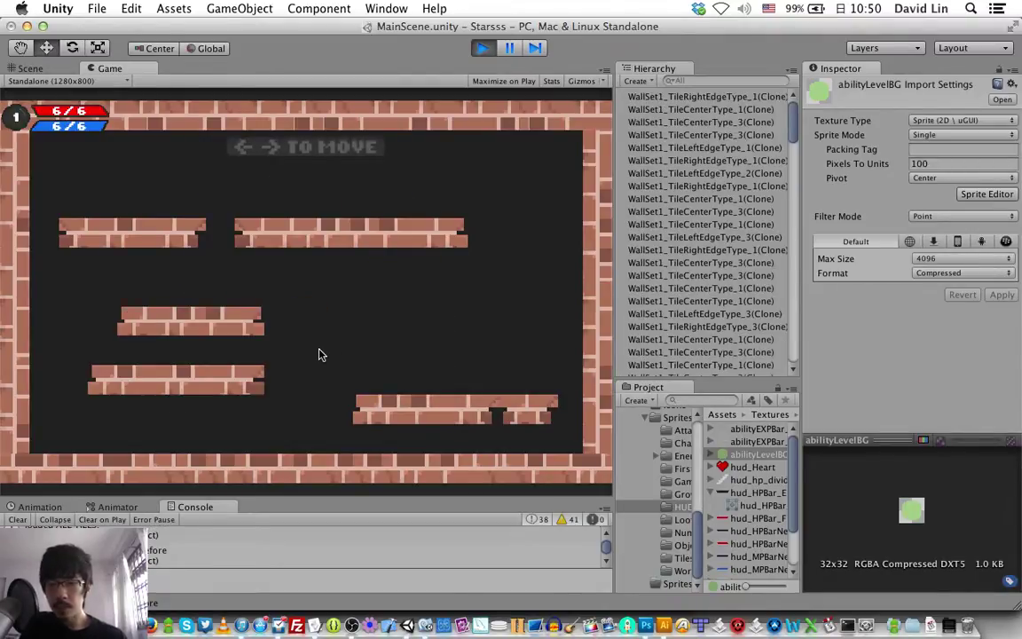
key("Right")
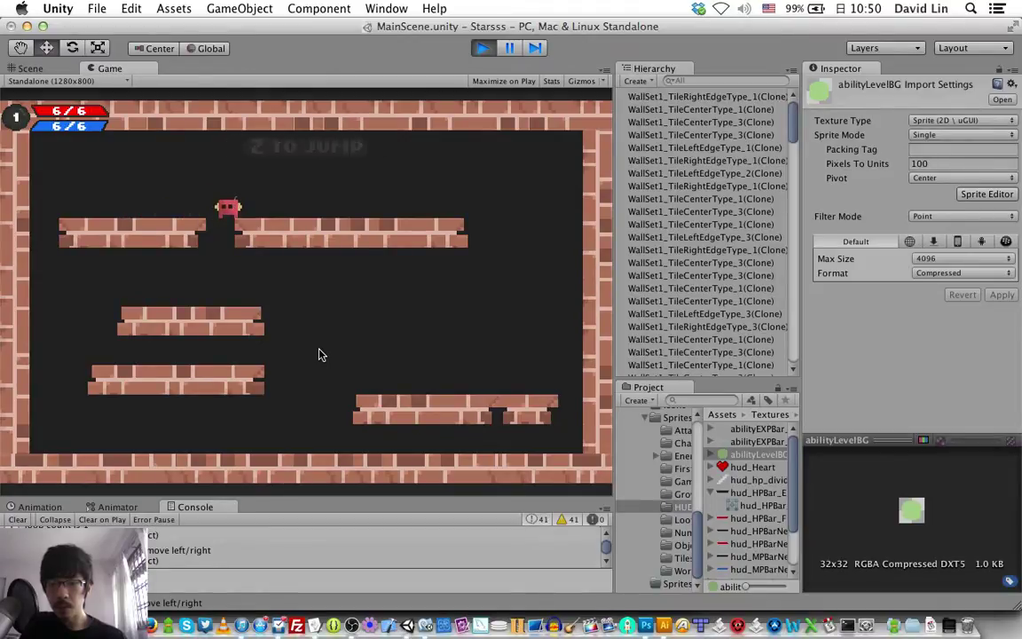
key("z")
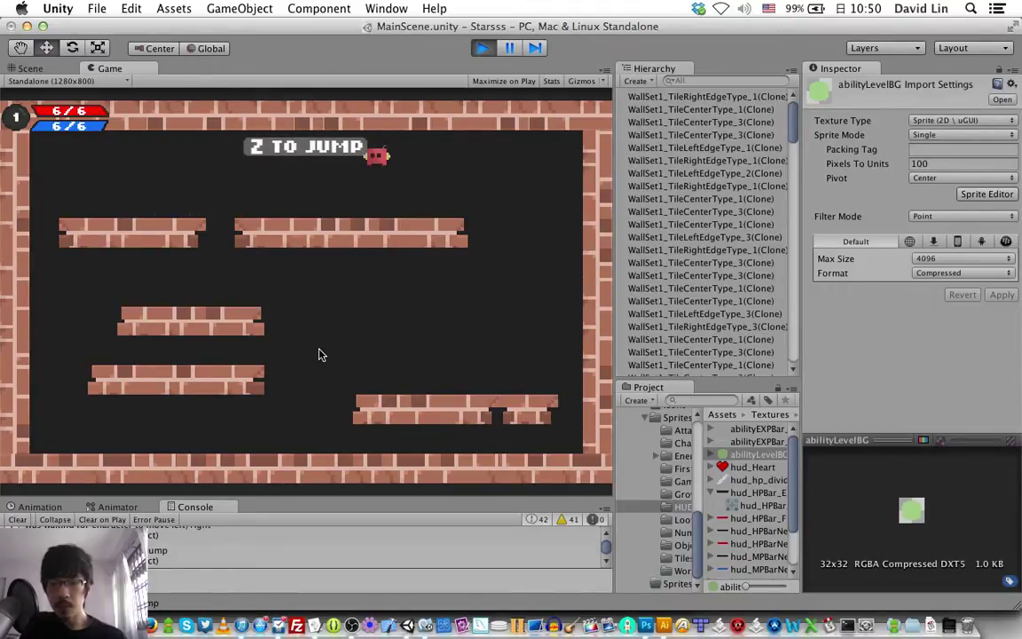
key("Left")
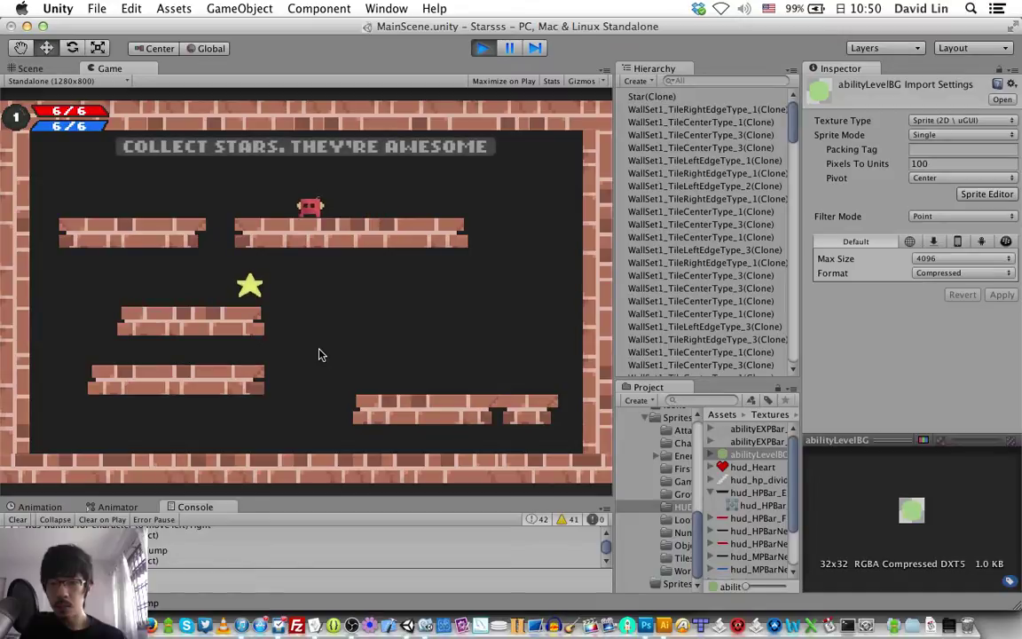
key("Left")
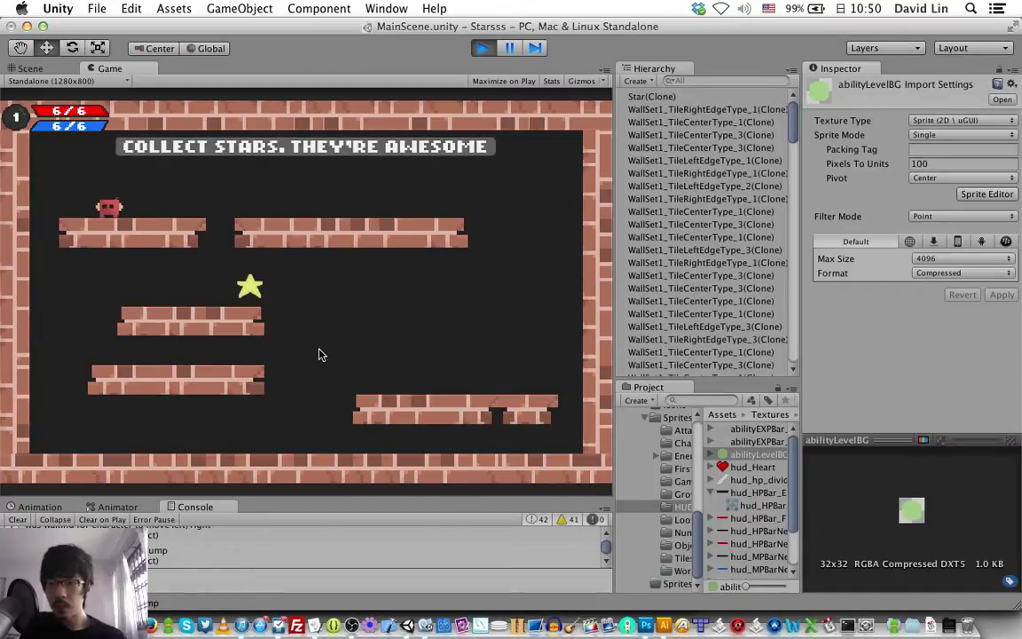
key("Left")
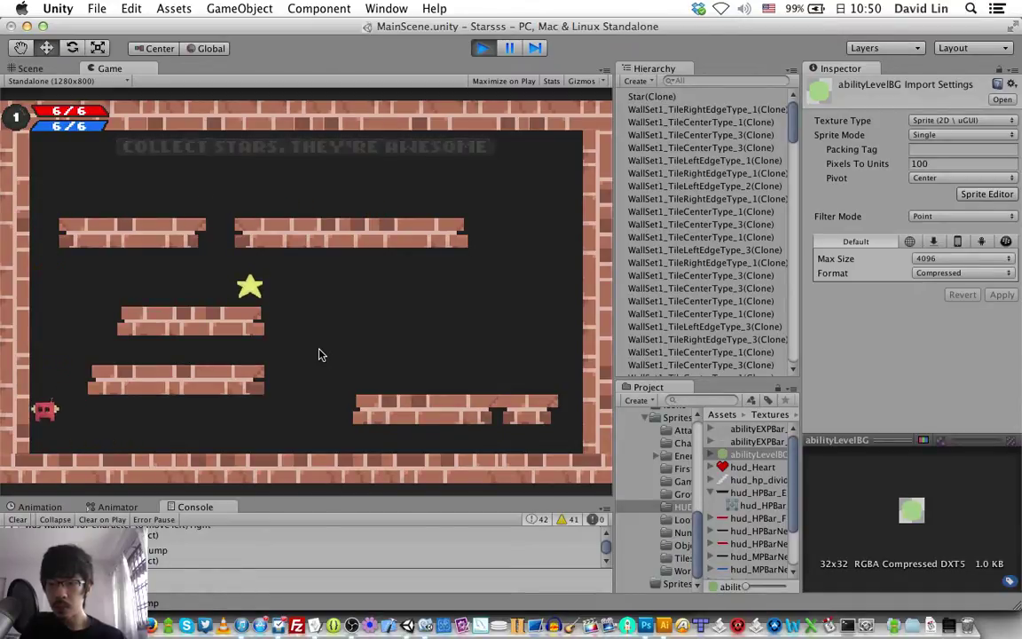
key("z")
key("z")
key("Right")
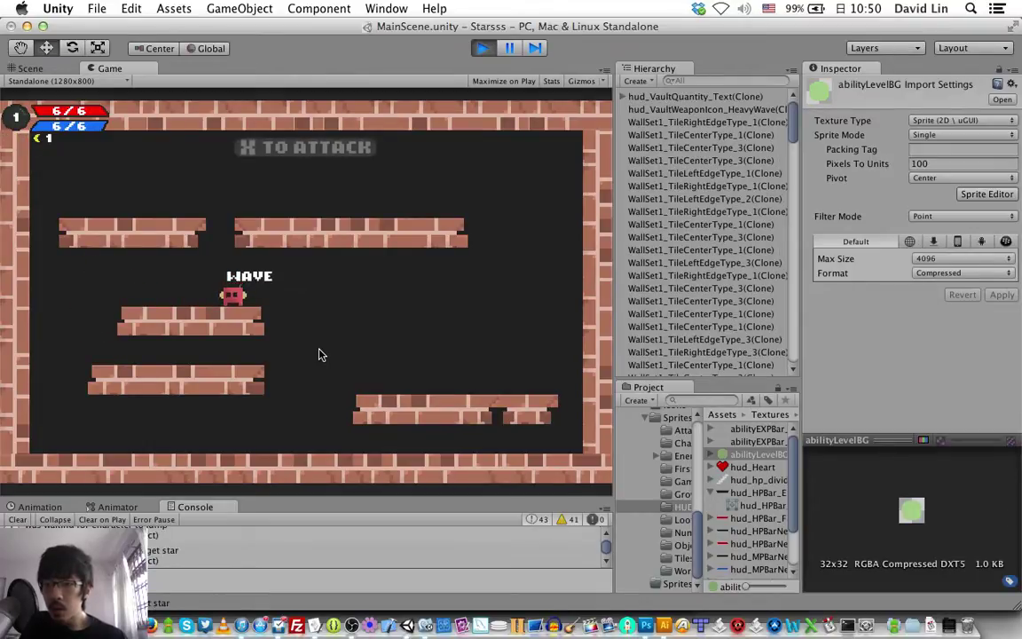
- Set the hud_VaultWeaponIcon_HeavyWave Transform Position X to -7.81
left_click(700, 97)
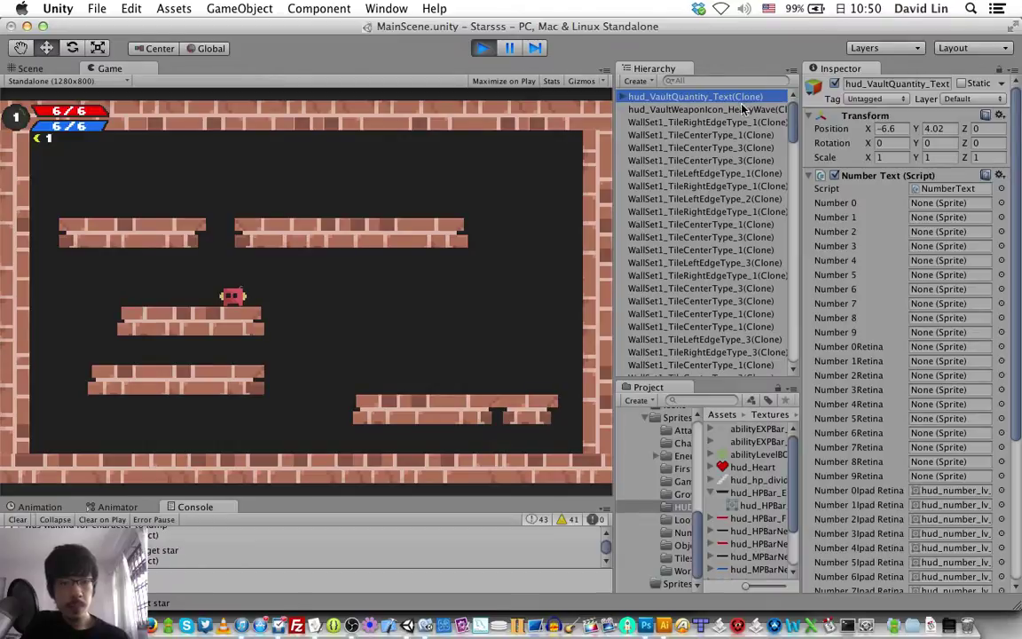
key("Down")
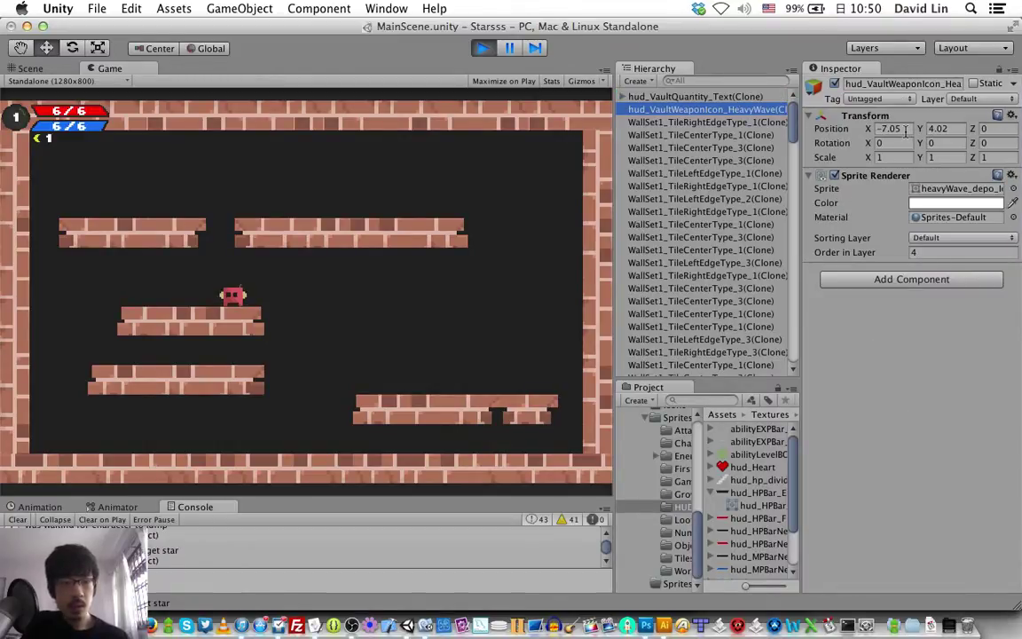
left_click(906, 130)
left_click(905, 129)
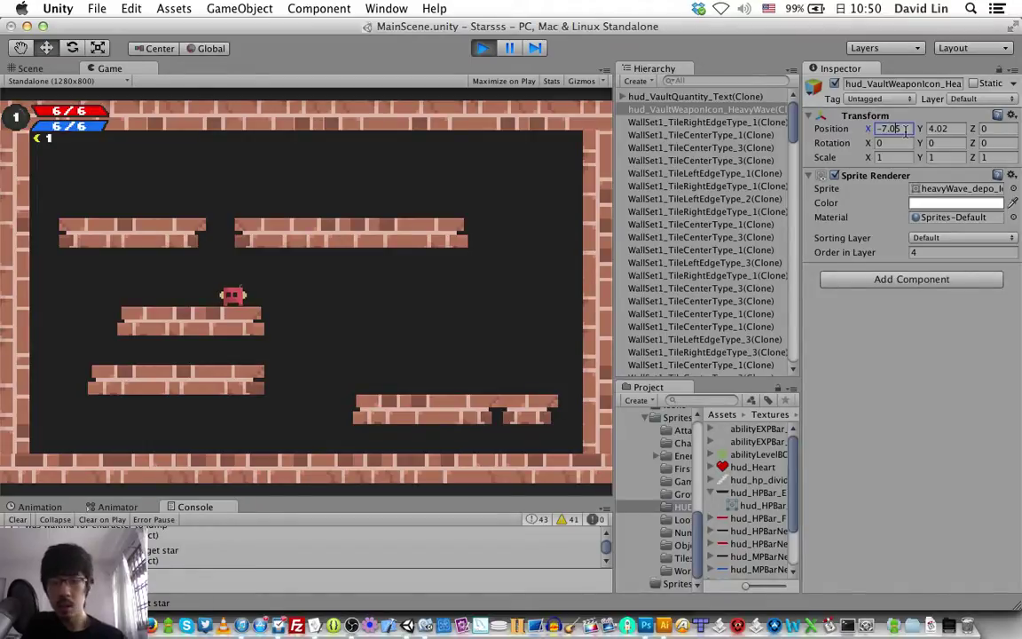
type("-7.55-7.75")
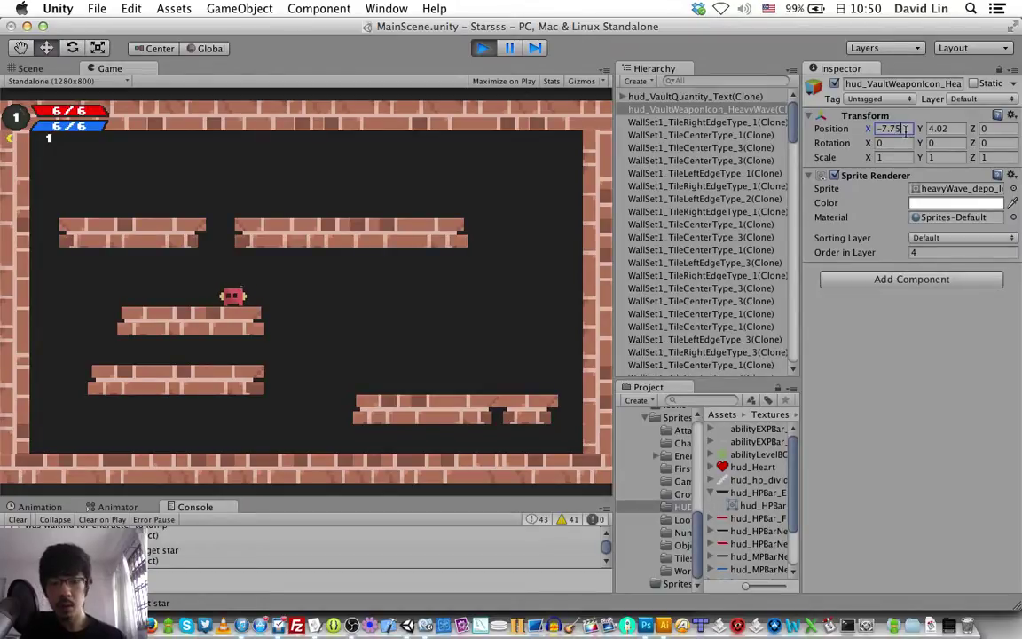
key("BackSpace")
type("8")
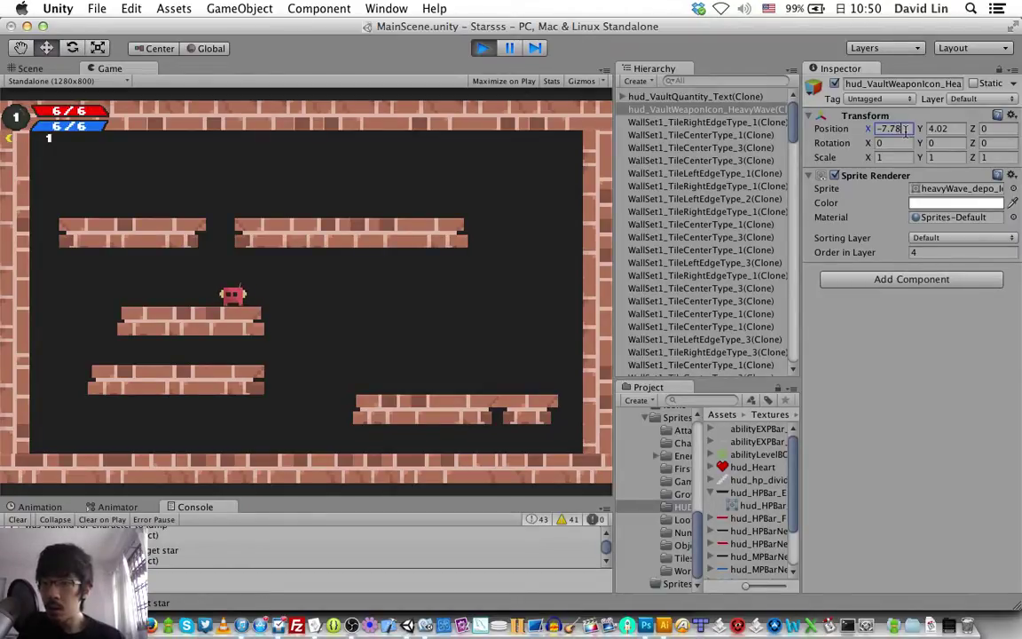
key("BackSpace")
type("0")
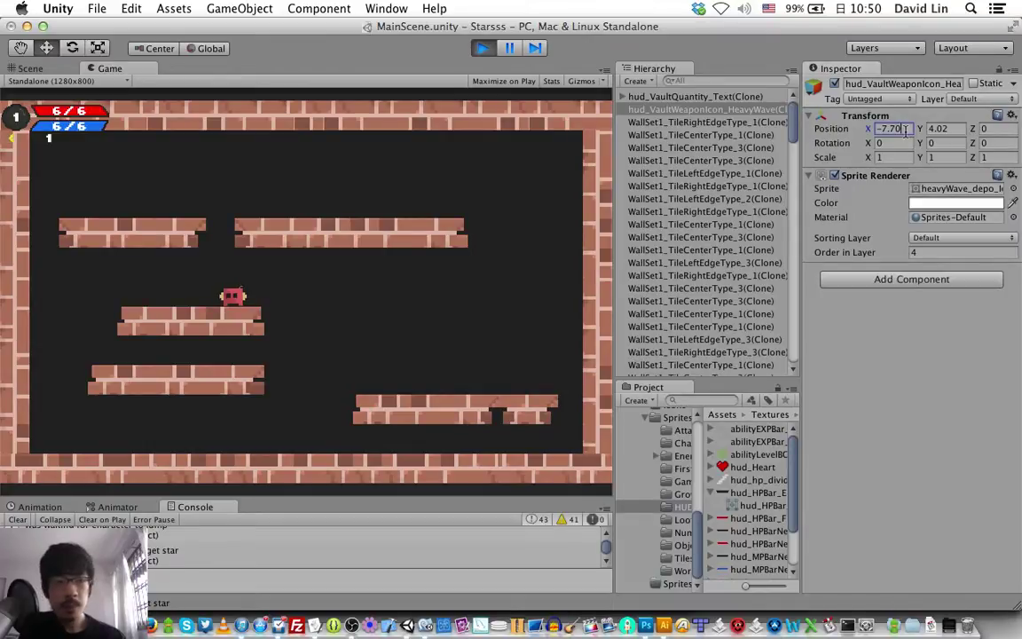
key("BackSpace")
type("9")
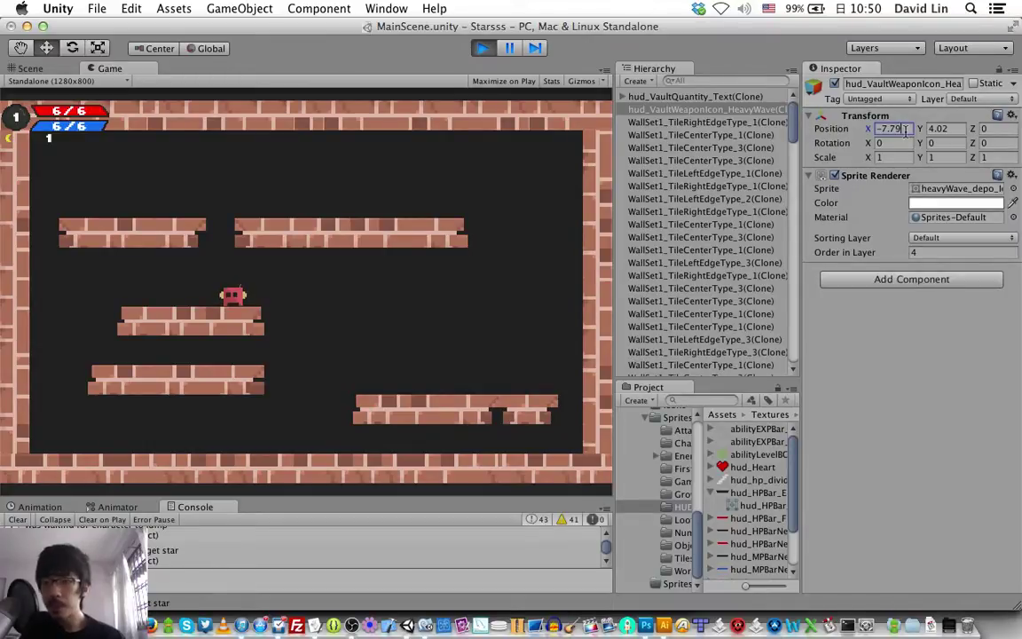
key("BackSpace")
key("BackSpace")
type("89")
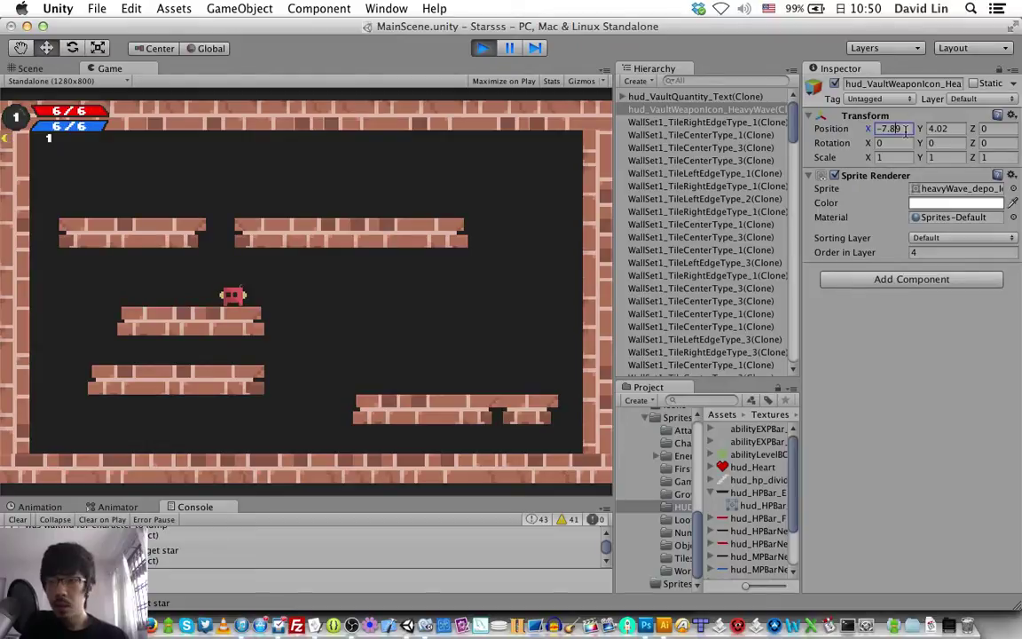
key("BackSpace")
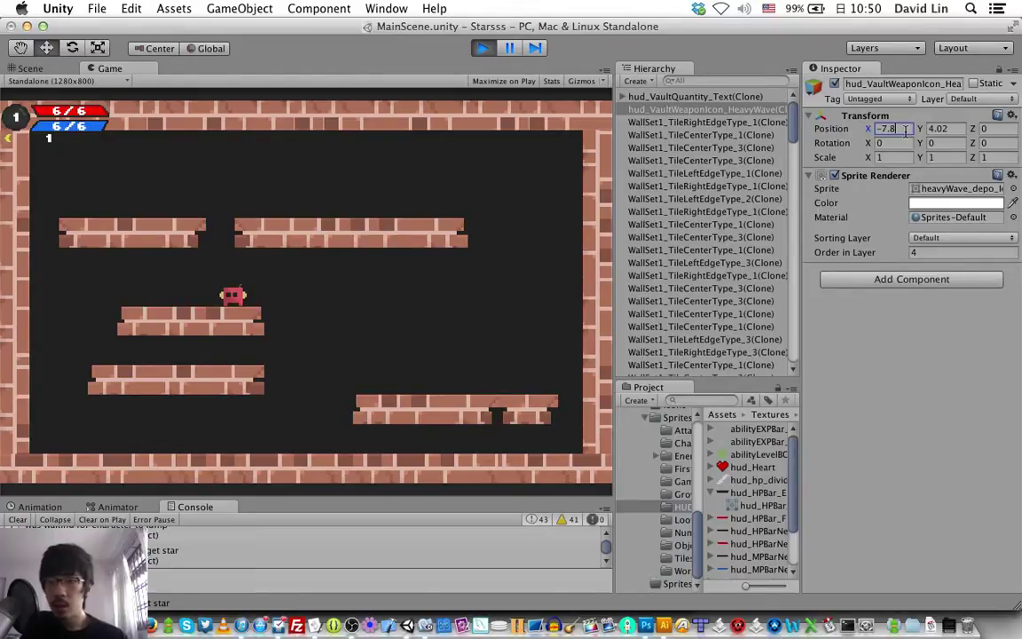
type("1")
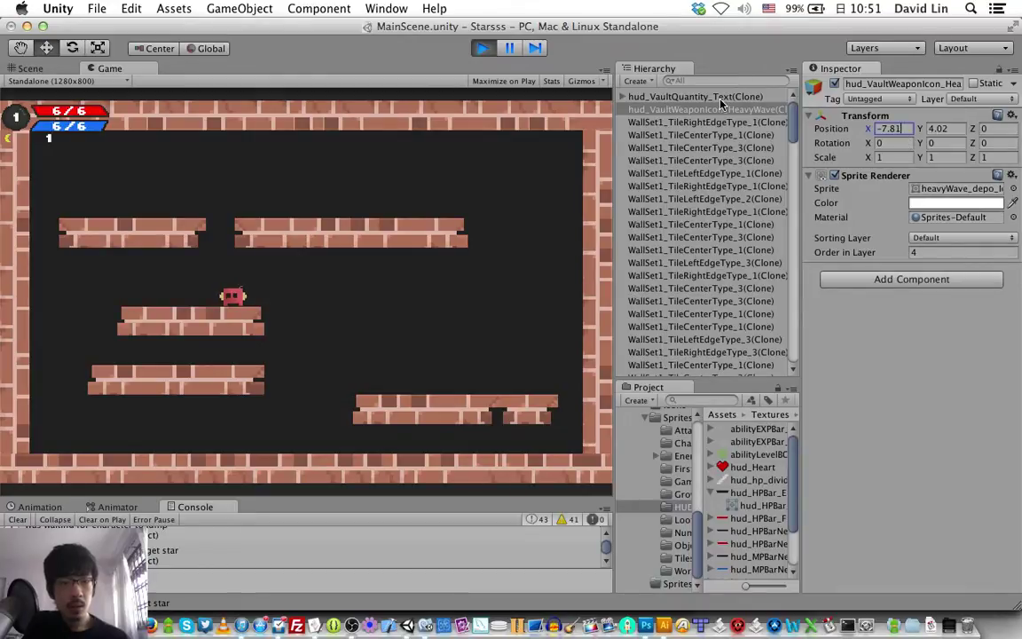
- Set the hud_VaultQuantity_Text level number's Position X to -7.4 and recheck both objects
left_click(721, 98)
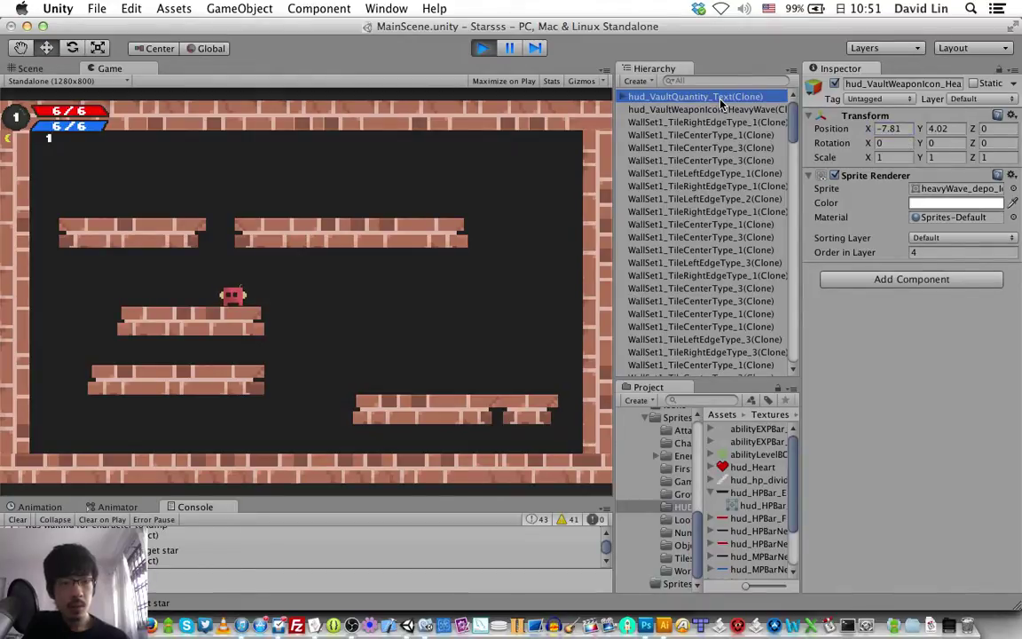
left_click(903, 128)
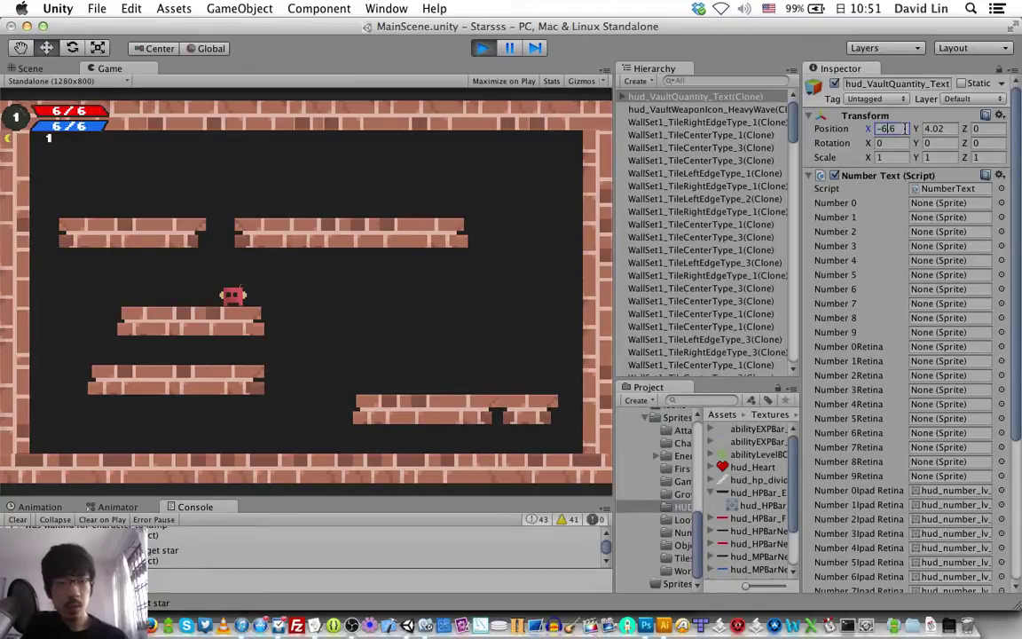
type("7.")
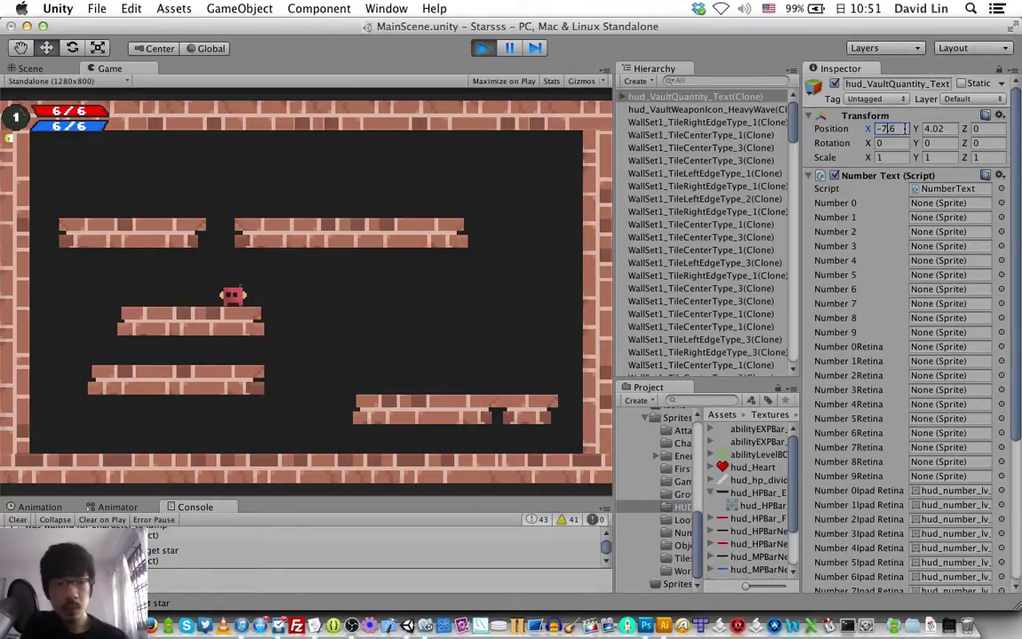
type("1")
type("4")
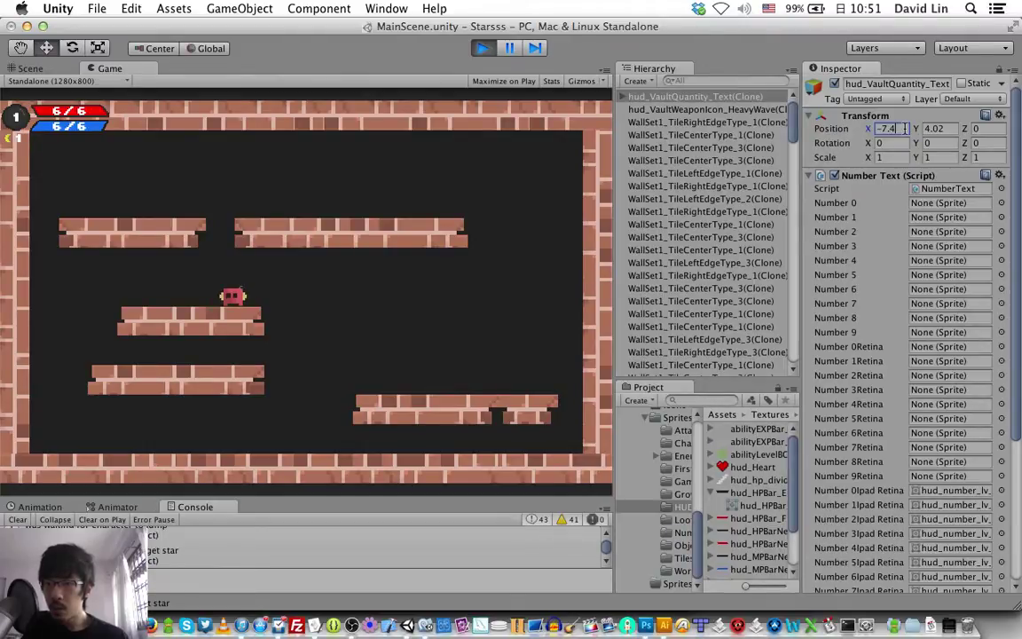
left_click(755, 111)
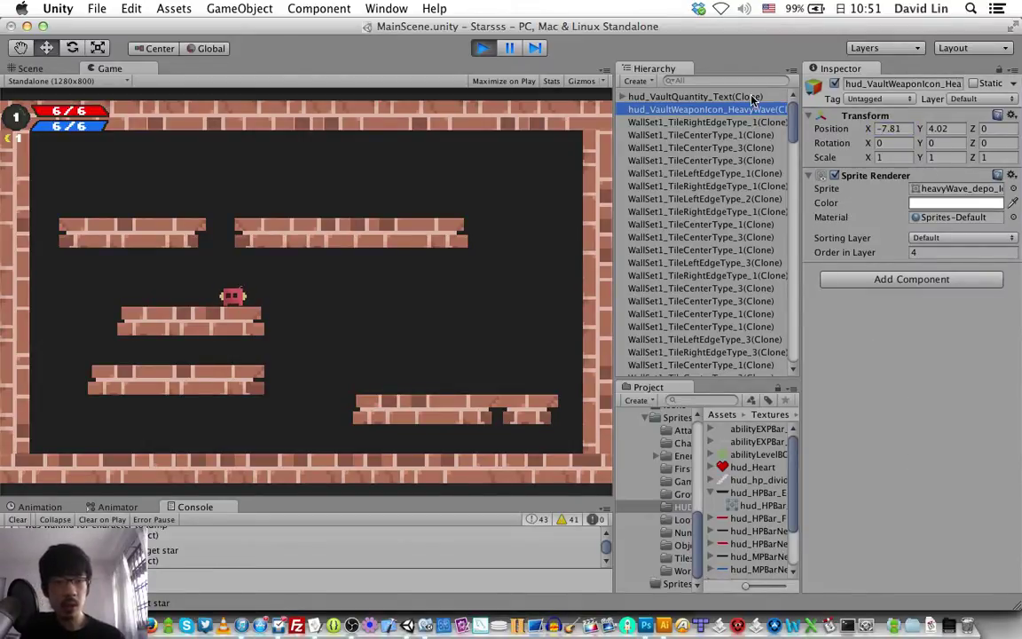
left_click(752, 98)
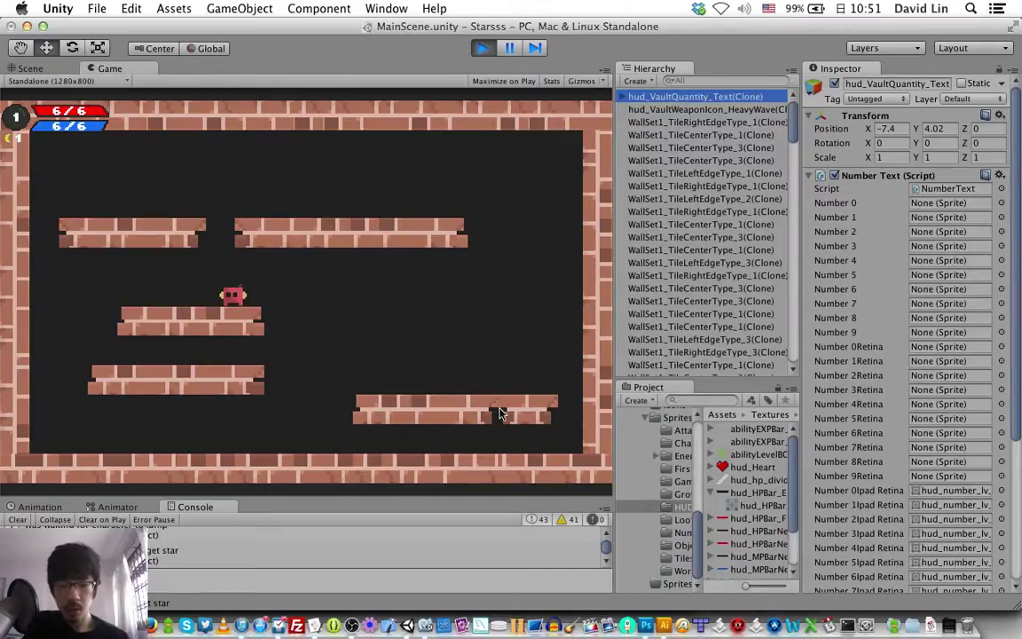
left_click(460, 632)
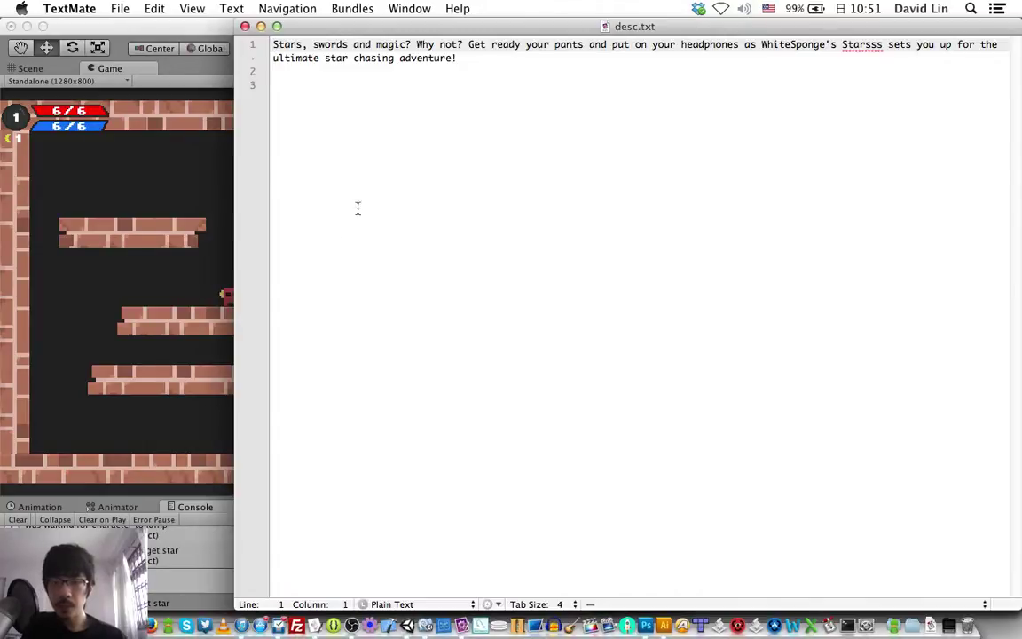
- Write -7.81 and -7.4 on separate lines in a new TextMate document
key("super+n")
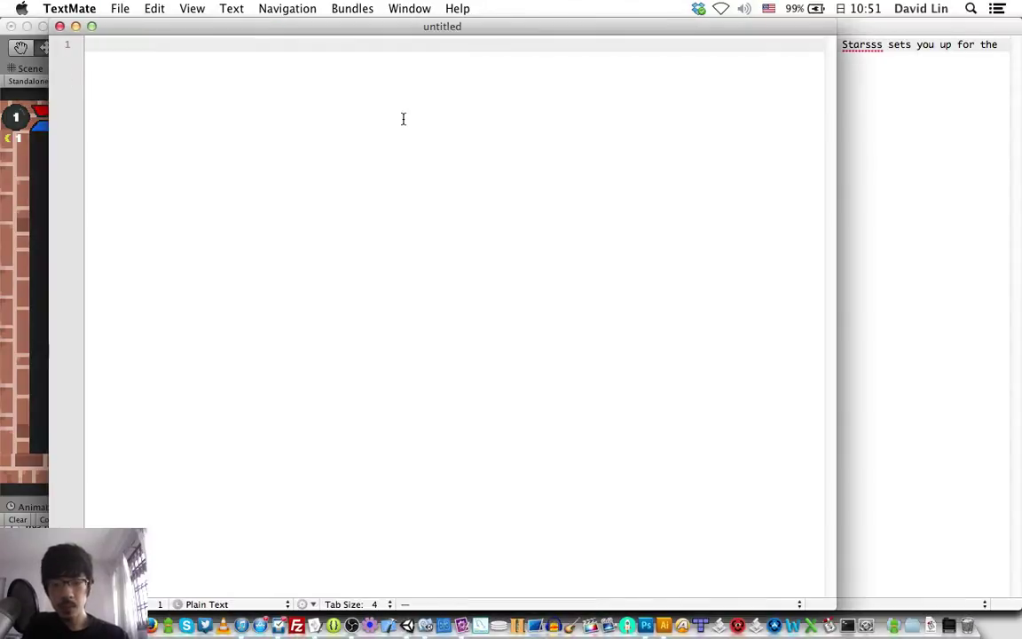
type("-7.81")
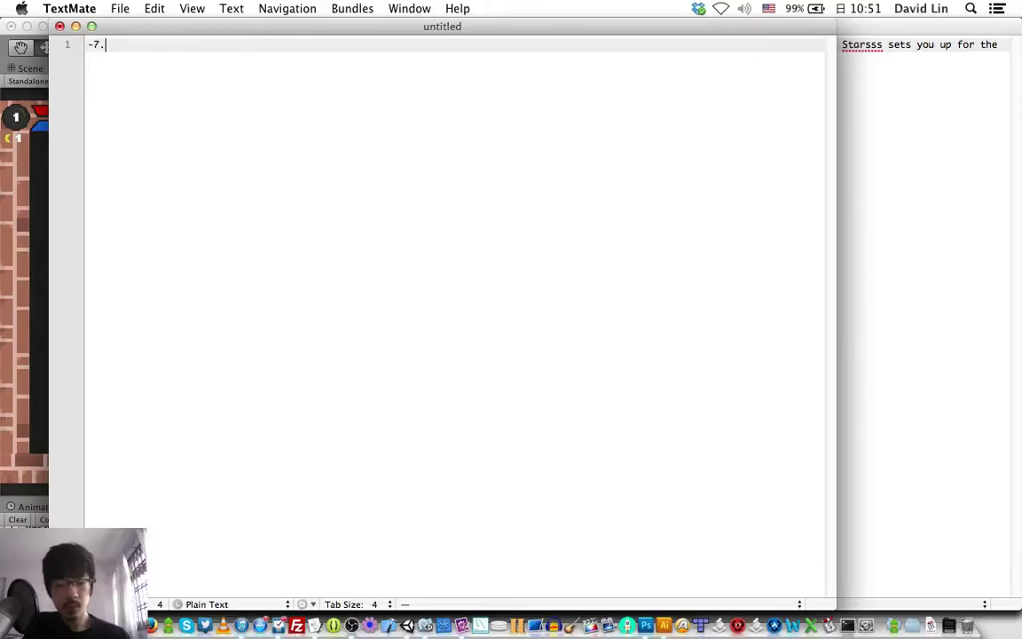
key("Return")
key("Return")
type("-7.4")
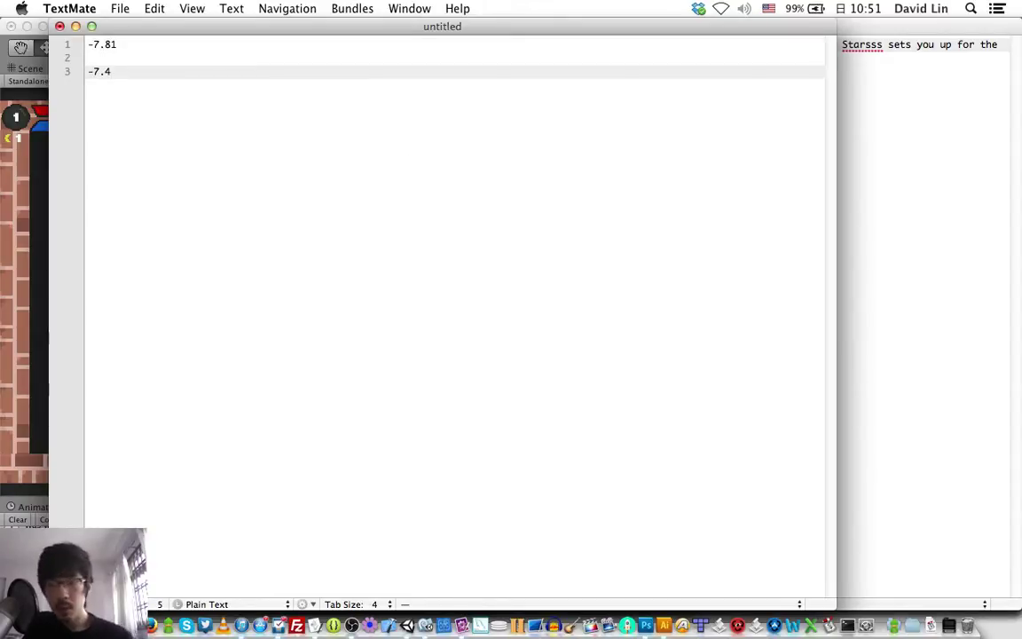
key("super+Tab")
- Confirm the weapon icon and level number X values in Unity, then return to the notes
left_click(303, 243)
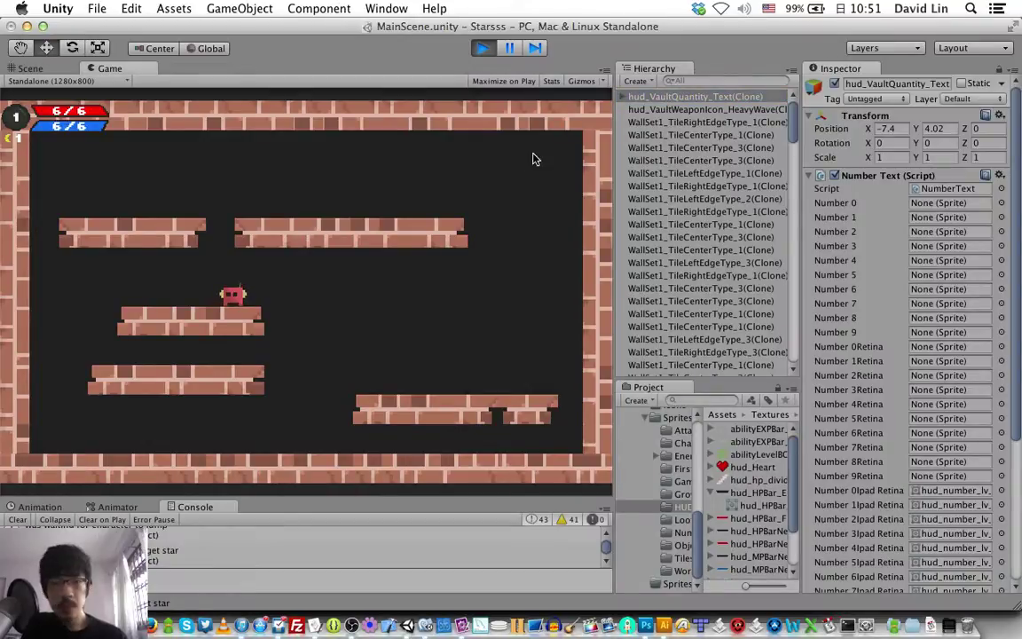
left_click(745, 109)
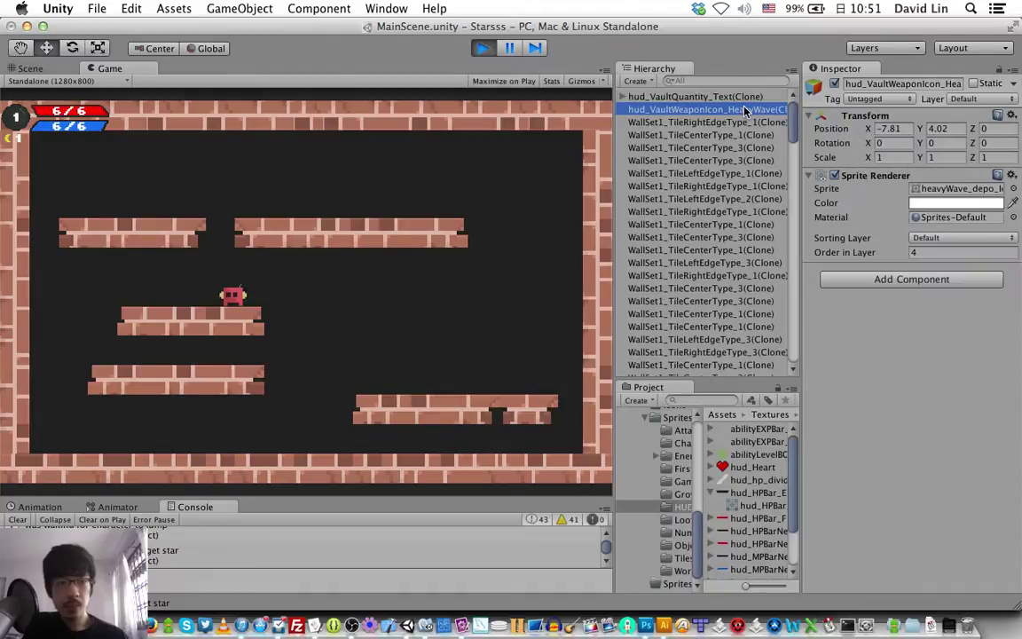
left_click(747, 97)
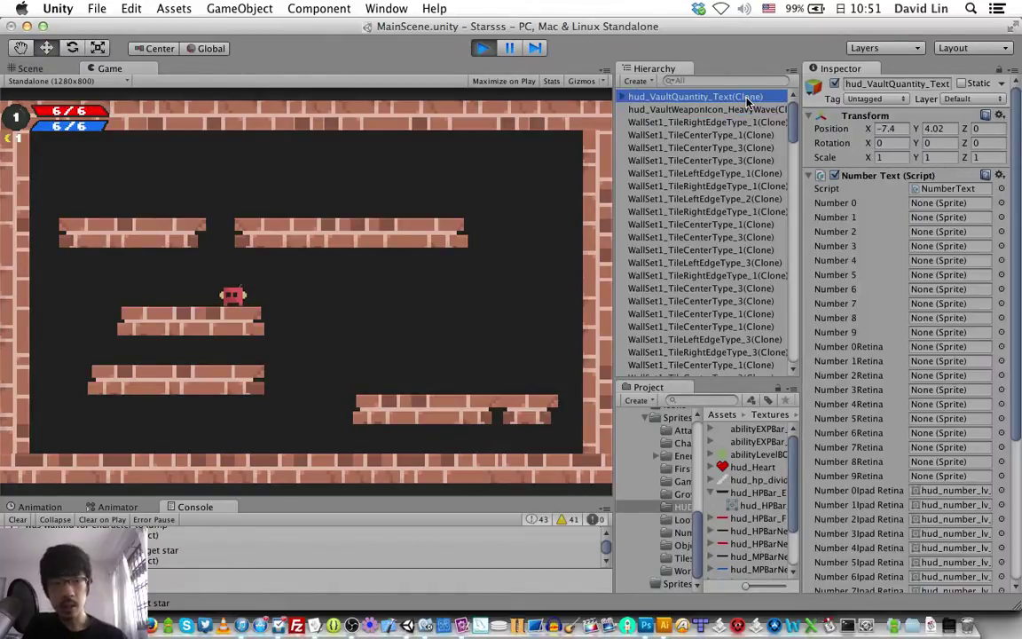
key("super+Tab")
left_click(112, 44)
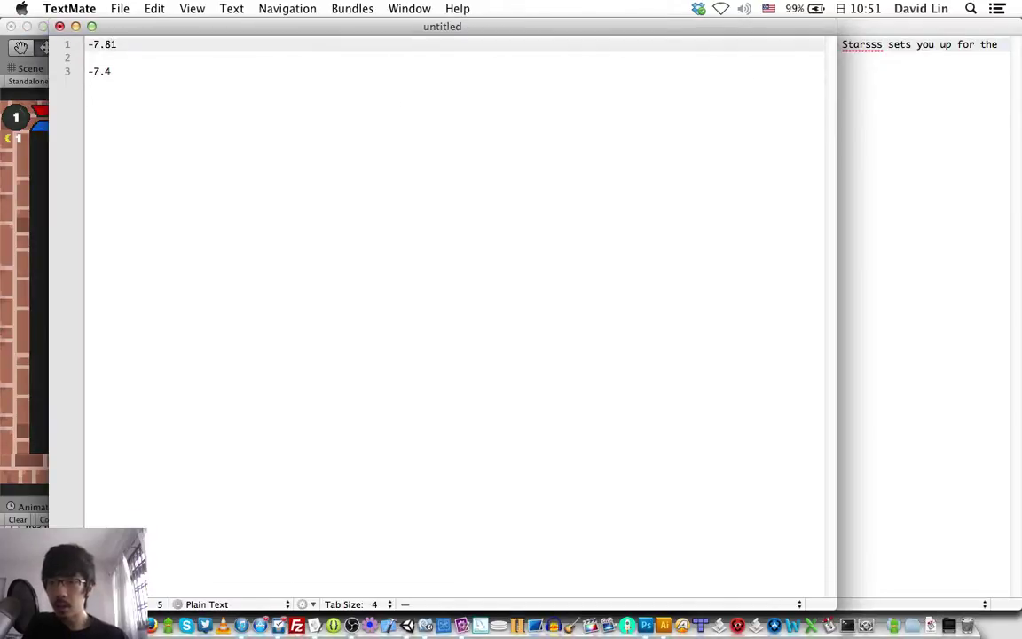
- Add the label 'icon' above -7.81 and 'levelText' above -7.4 in the notes
key("super+Left")
key("Return")
key("Up")
type("icon")
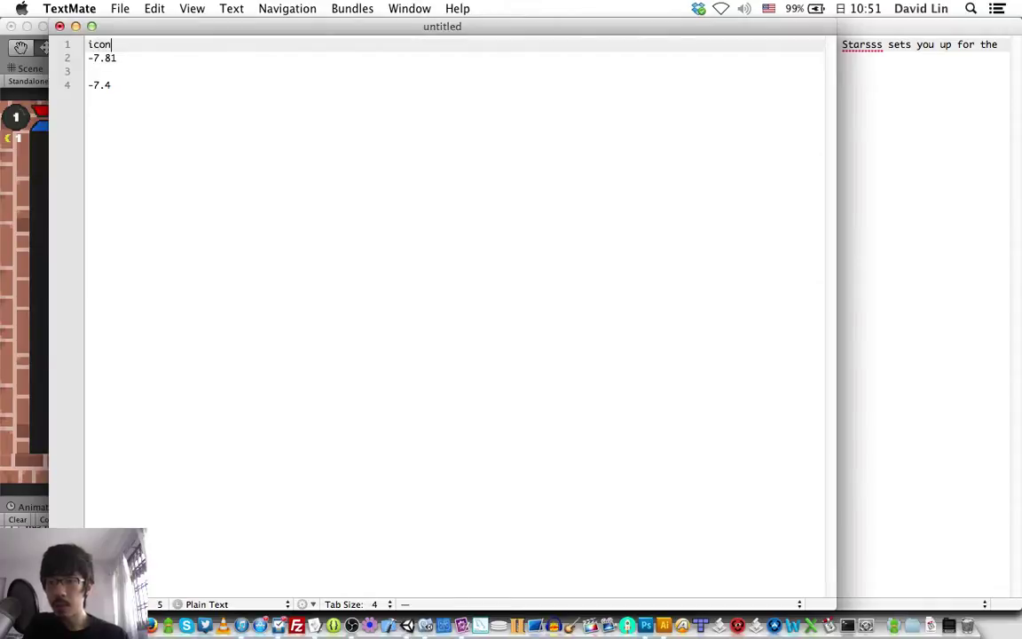
key("Down")
key("Down")
key("Return")
type("leve")
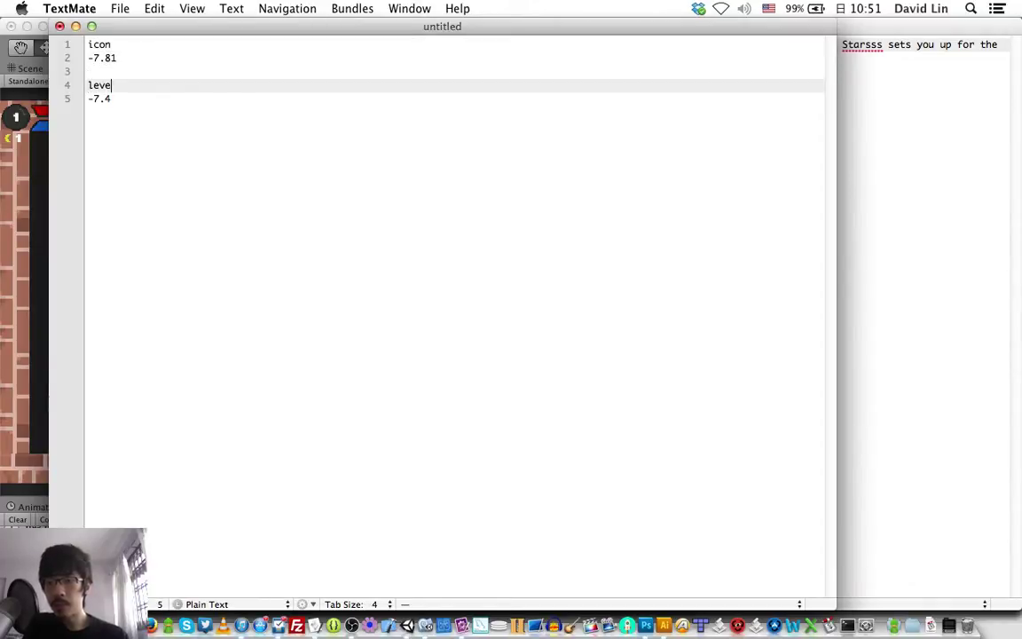
type("lText")
key("super+Tab")
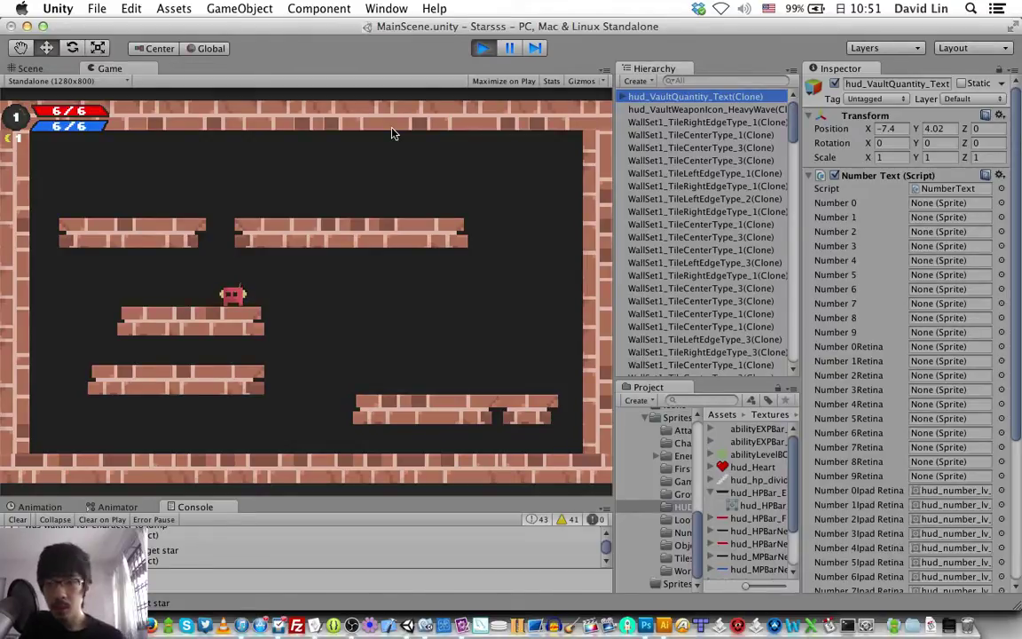
- Exit Play mode from the Game view so the WHITESPONGE splash returns
left_click(297, 194)
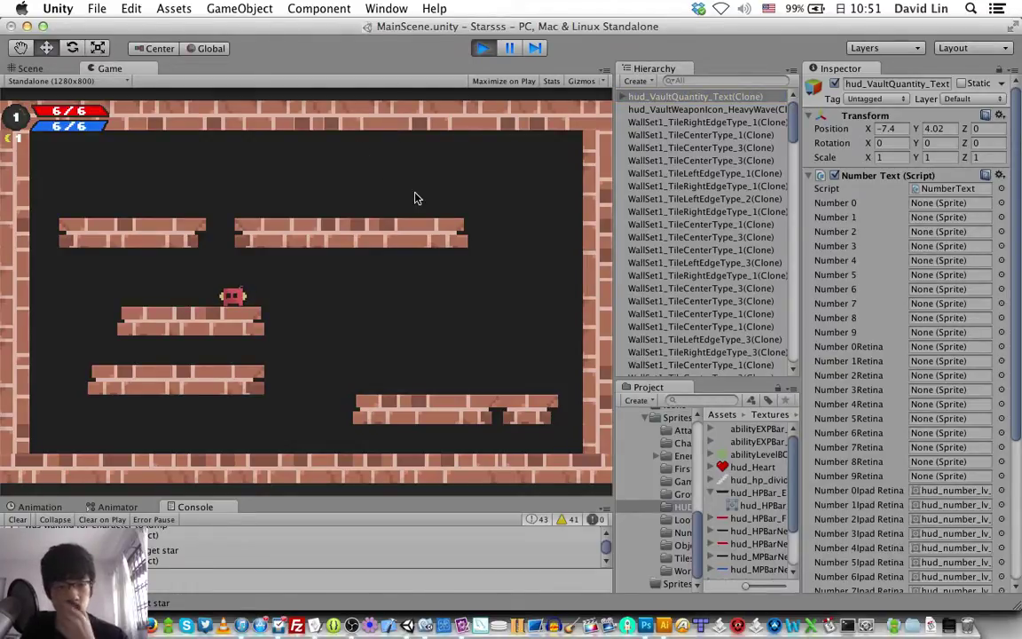
key("super+p")
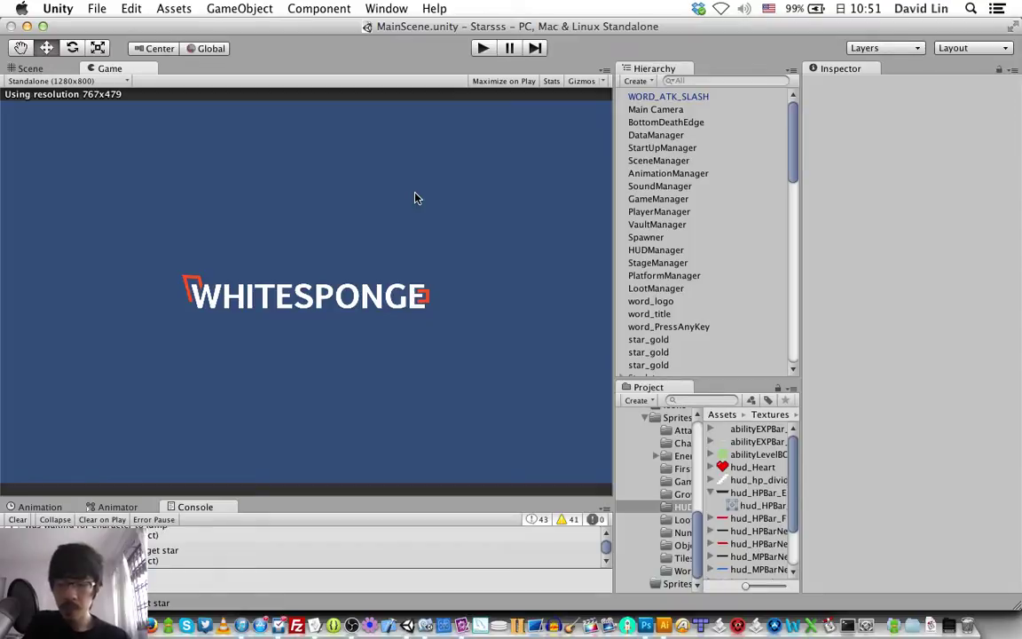
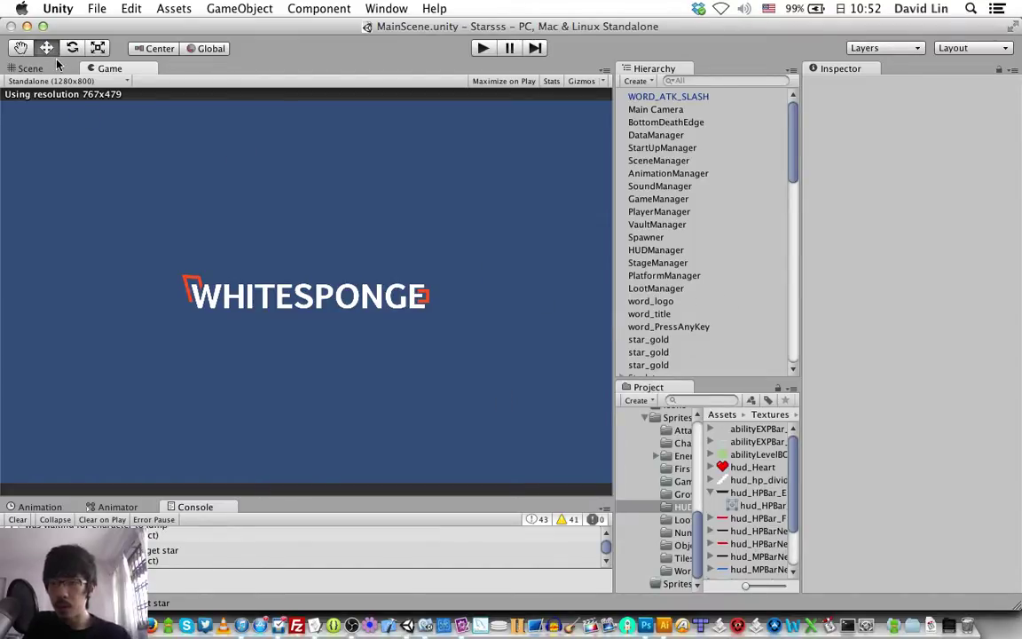
- Drag the abilityLevelBG sprite into the Scene view and nudge it just above the green level bar
left_click(30, 68)
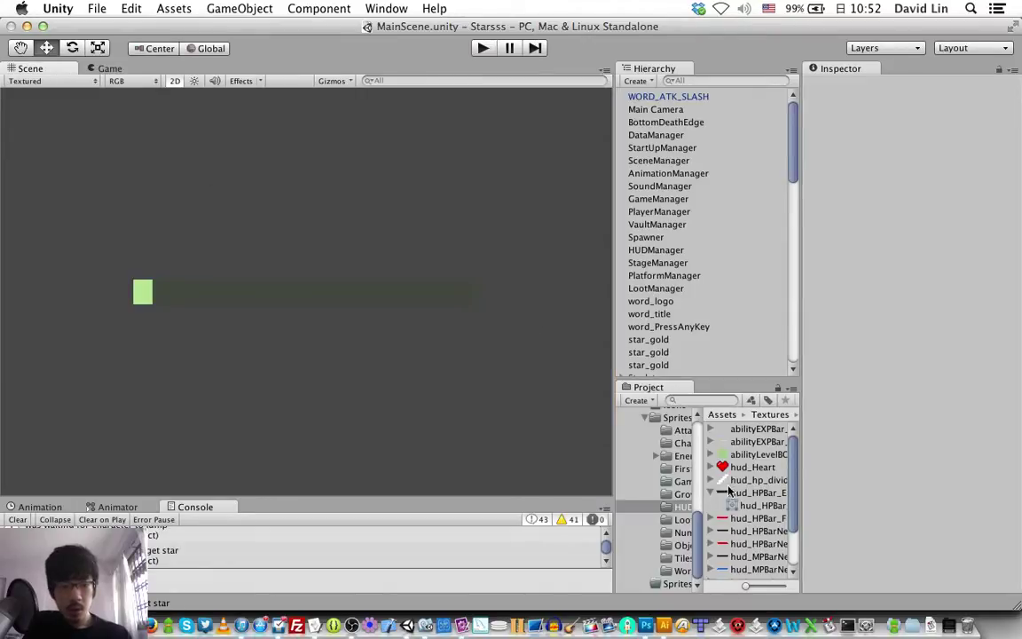
left_click(726, 454)
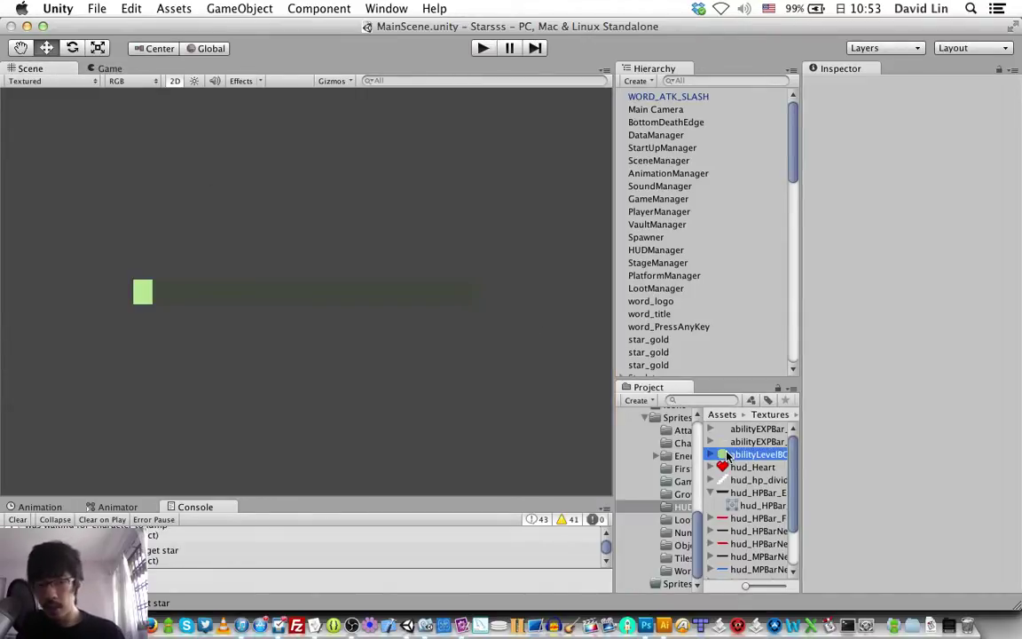
left_click_drag(725, 454, 380, 207)
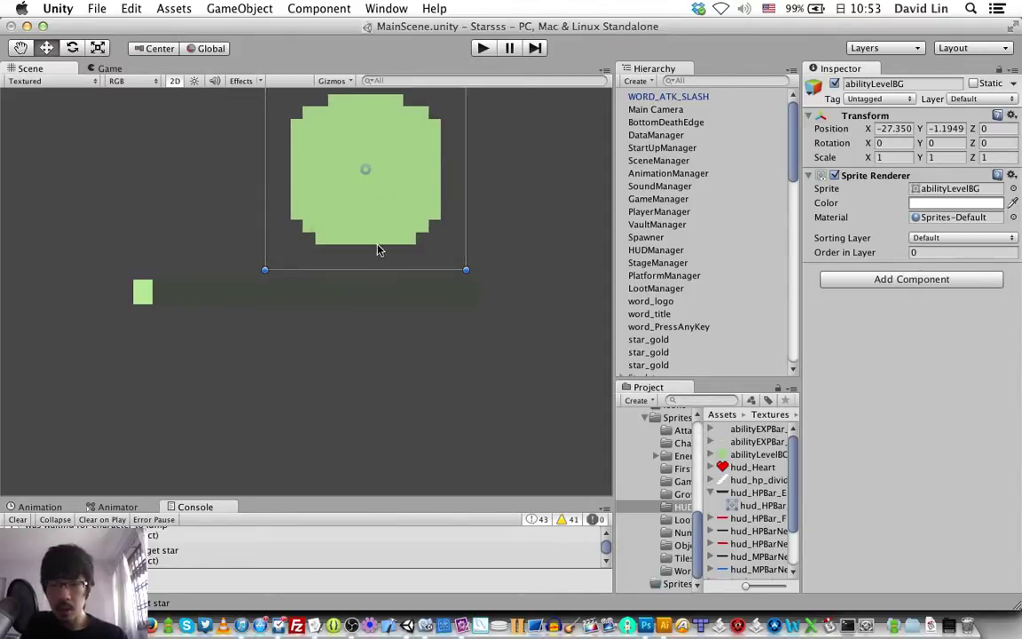
middle_click_drag(400, 357, 381, 405)
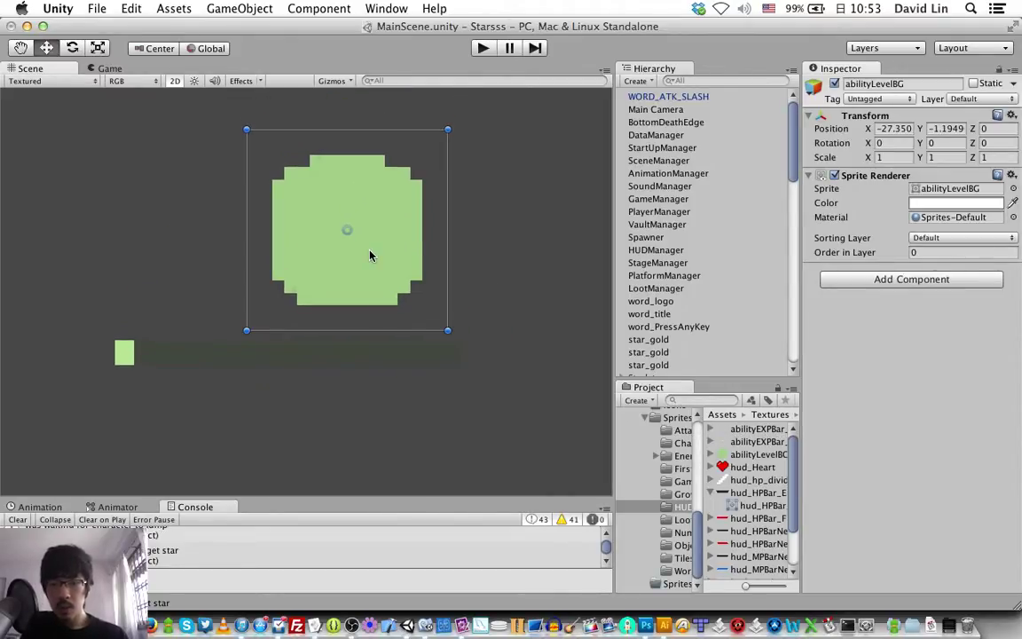
left_click_drag(372, 252, 370, 243)
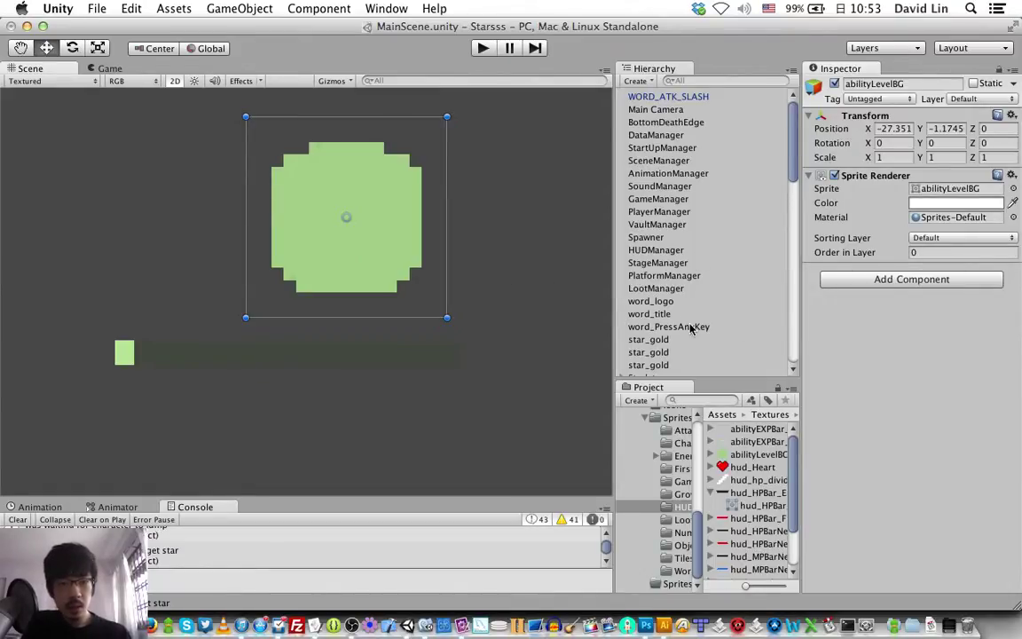
- Expand Assets > Prefabs in the Project panel and open the HUD prefabs folder
scroll(691, 329, "down", 10)
scroll(653, 471, "up", 3)
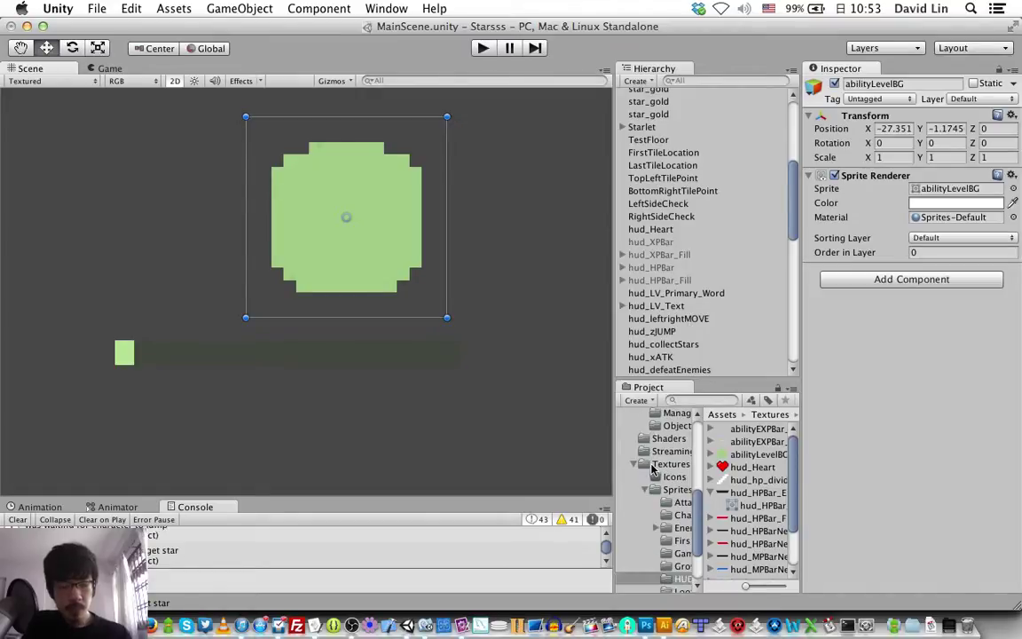
scroll(647, 475, "up", 5)
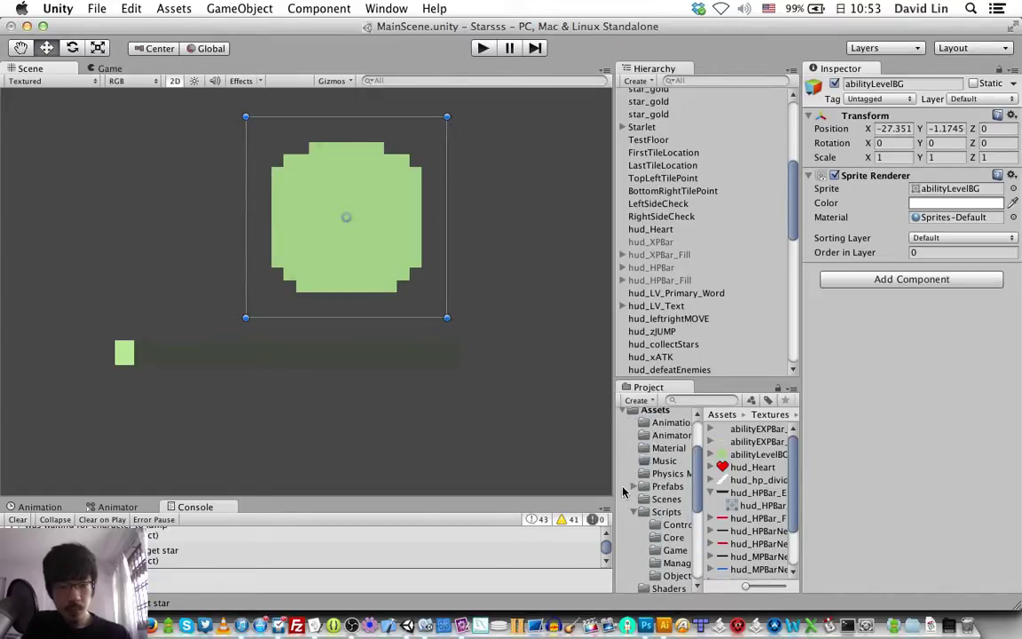
left_click(633, 486)
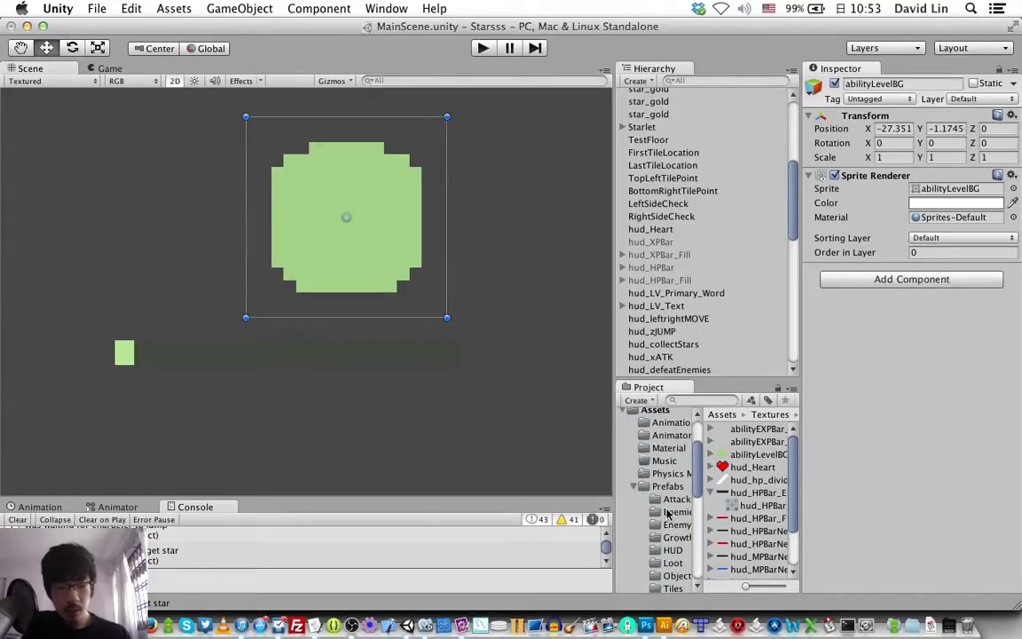
scroll(669, 513, "down", 1)
left_click(674, 484)
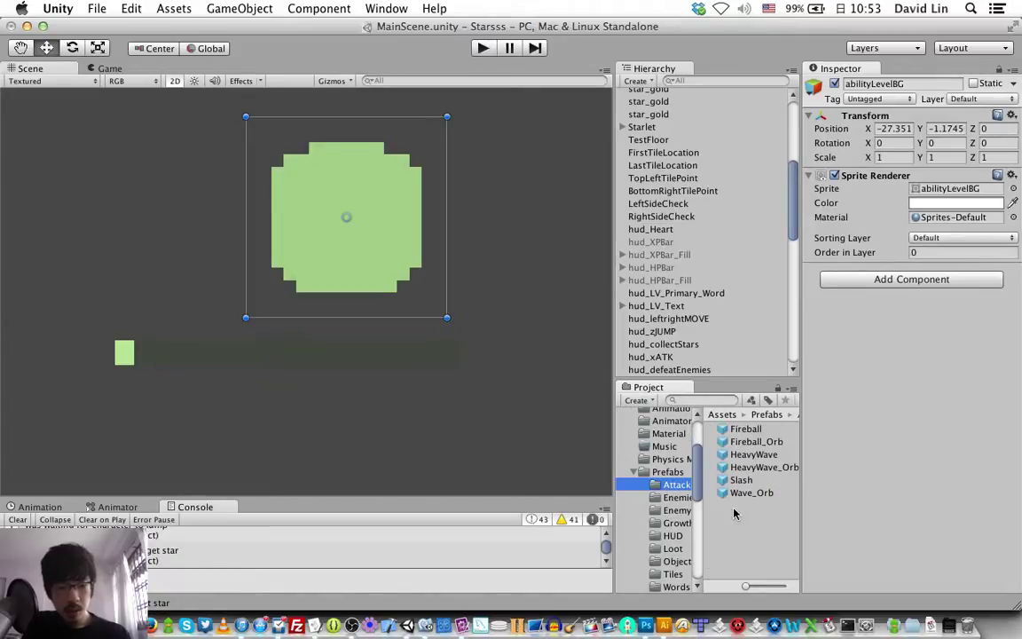
left_click(672, 536)
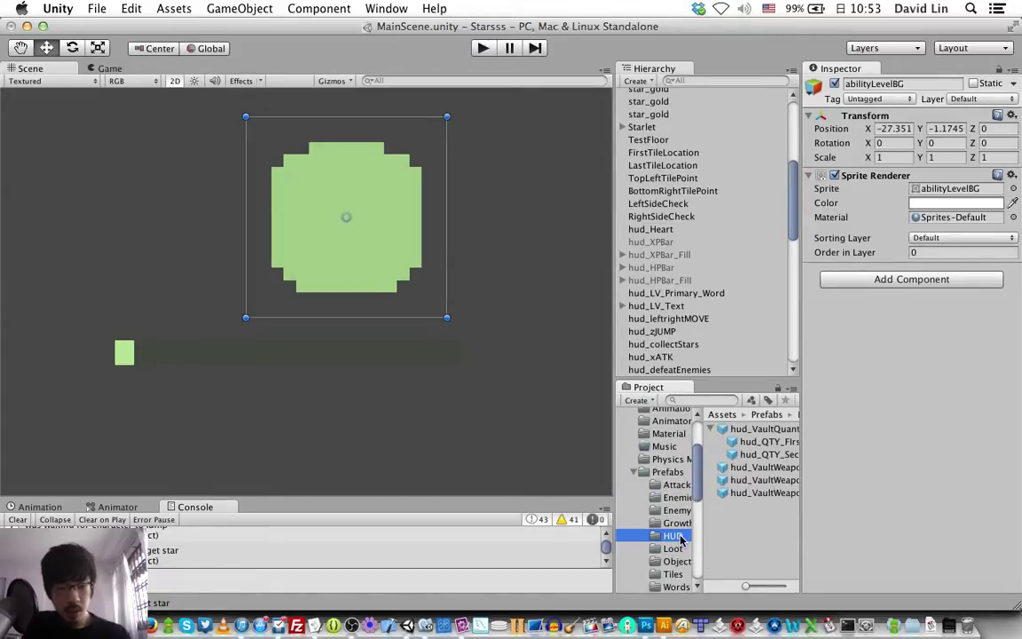
- Inspect the Fireball, HeavyWave and Wave vault weapon icon prefabs and the vault quantity prefabs
left_click(734, 471)
left_click(733, 480)
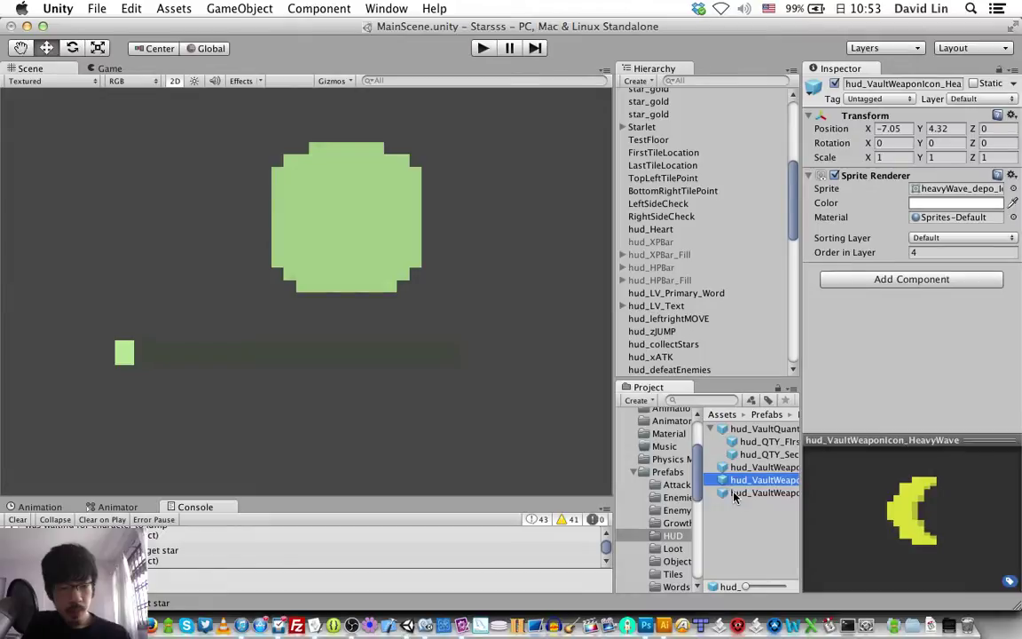
left_click(736, 493)
left_click(750, 429)
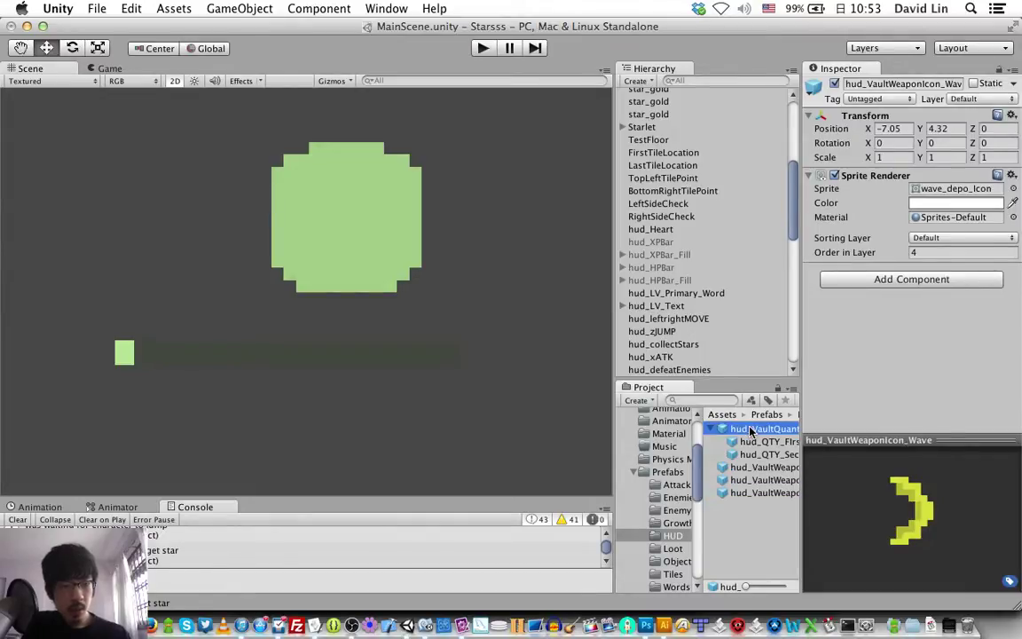
scroll(868, 337, "down", 10)
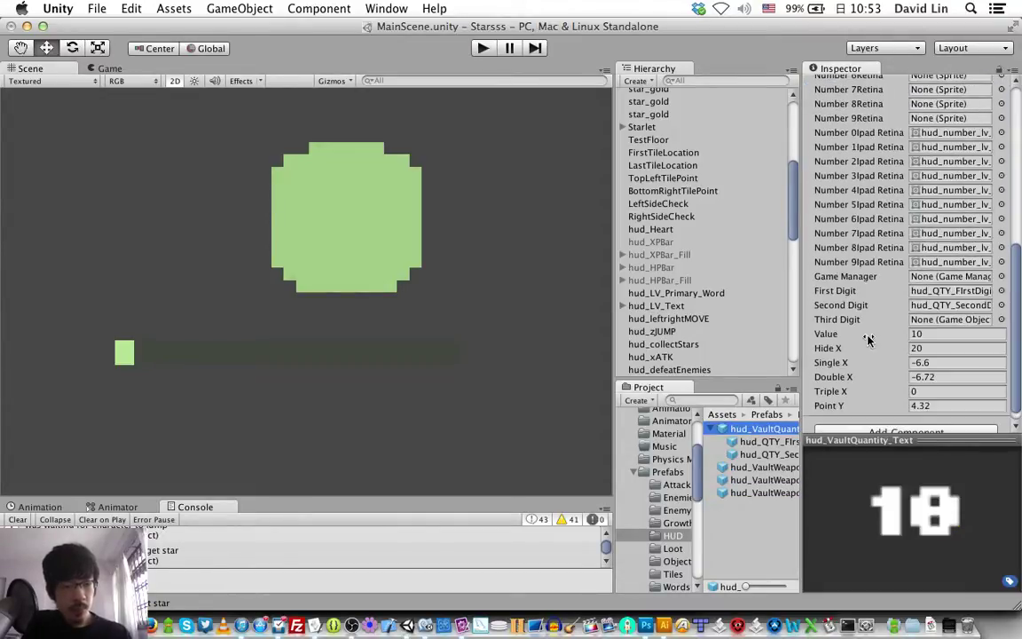
scroll(868, 337, "up", 5)
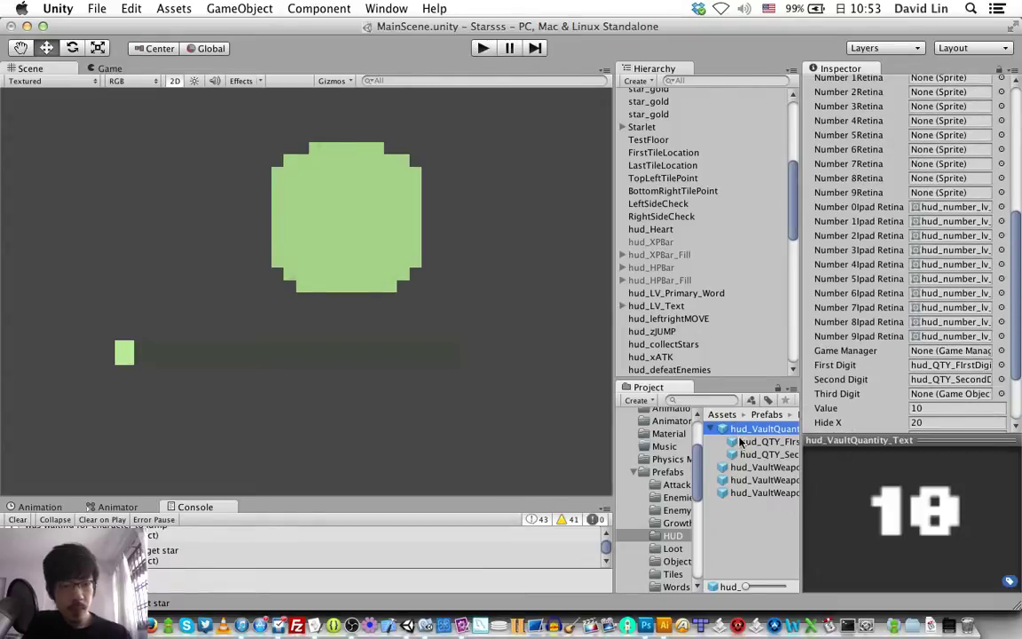
left_click(742, 441)
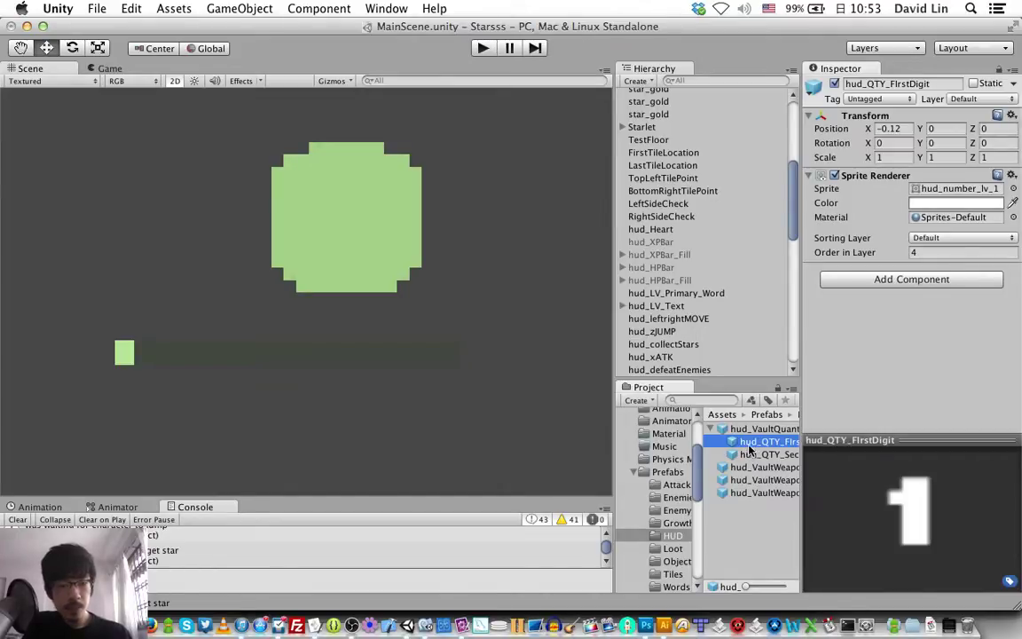
- Create a new empty prefab named hud_VaultAbilityBG in the HUD folder
left_click(749, 522)
right_click(749, 522)
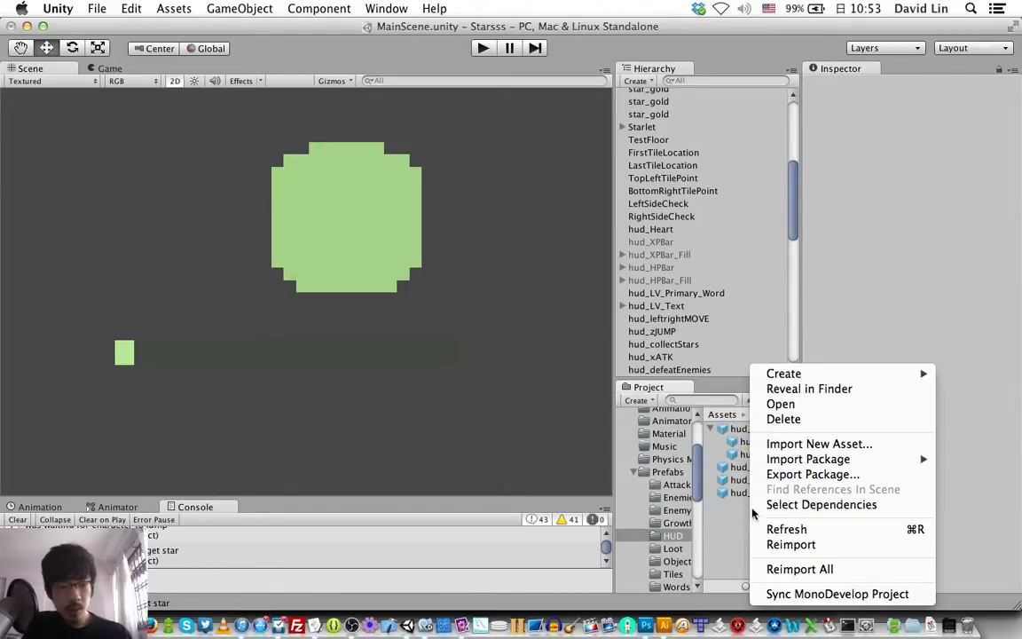
mouse_move(754, 373)
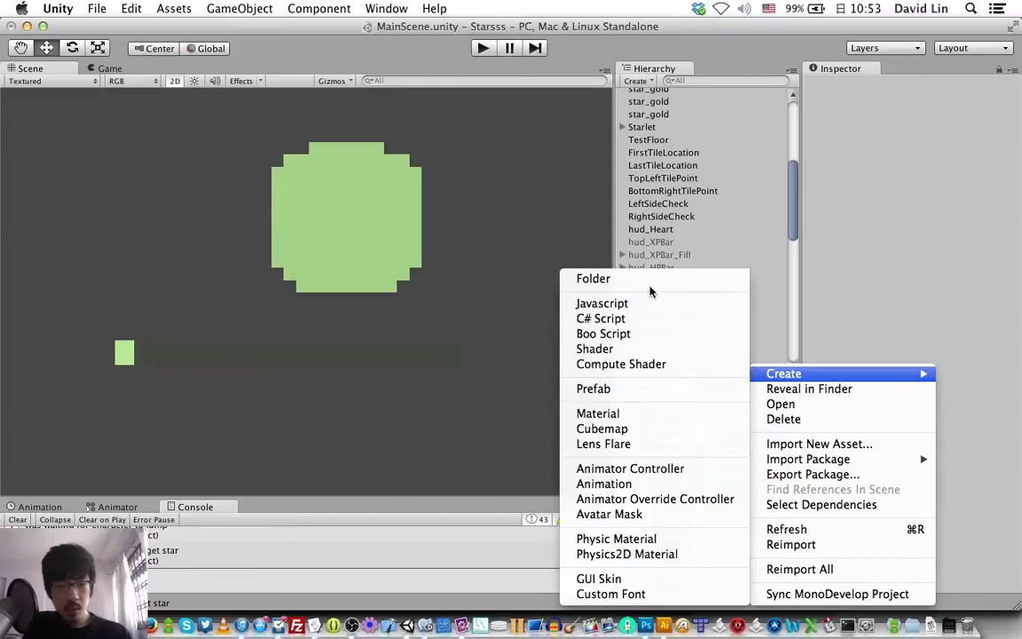
left_click(653, 393)
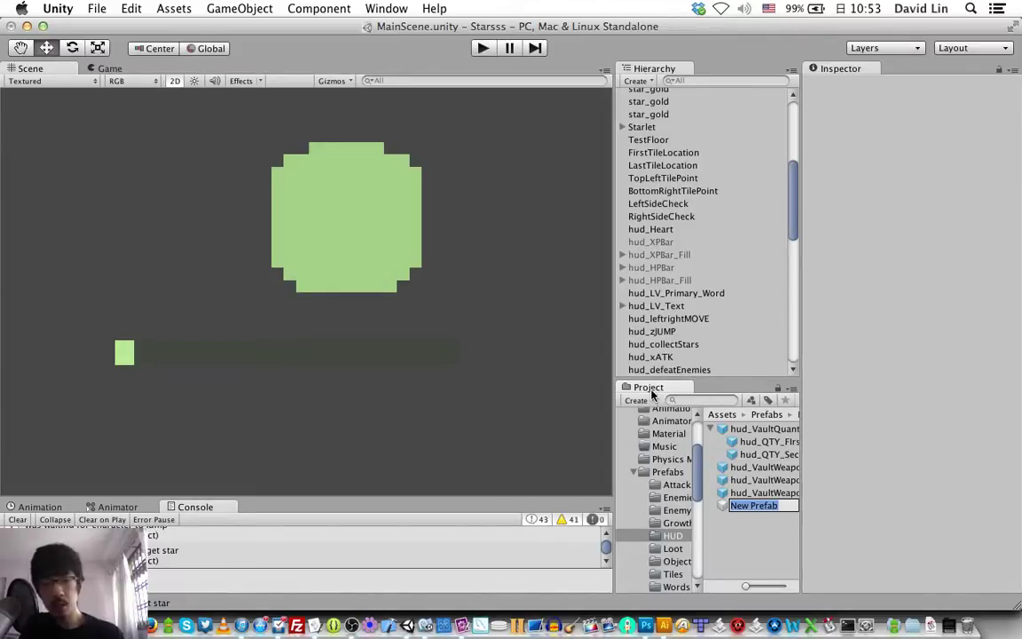
type("hud_Vault")
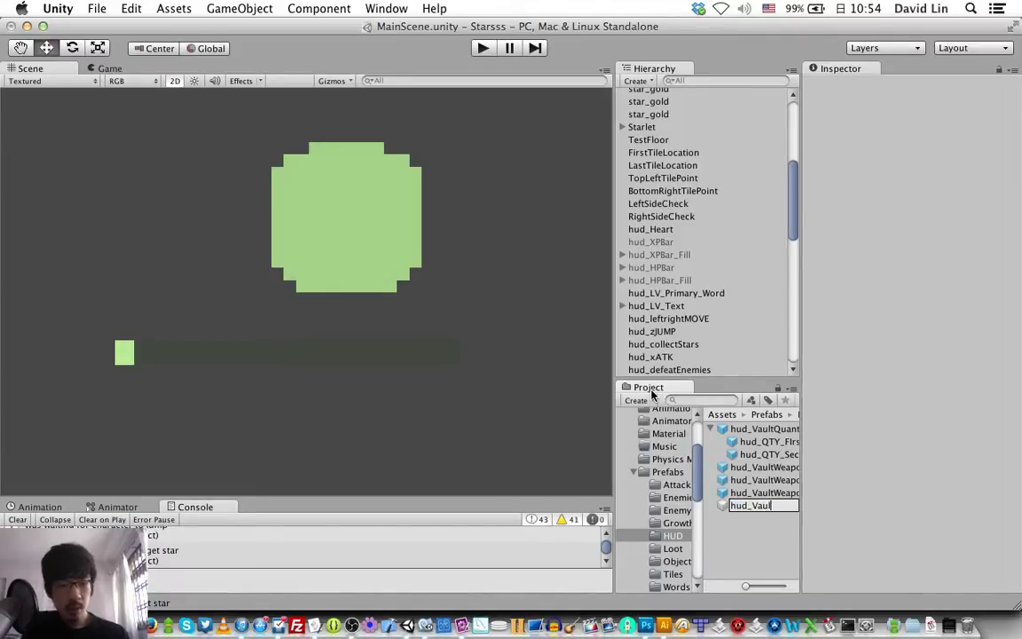
type("A")
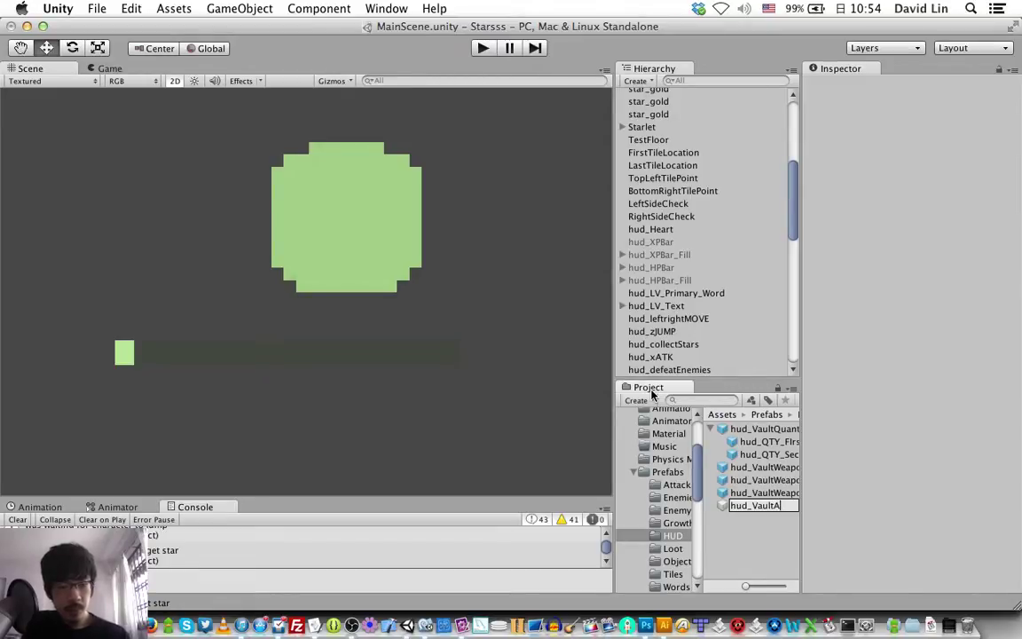
type("bilityBG")
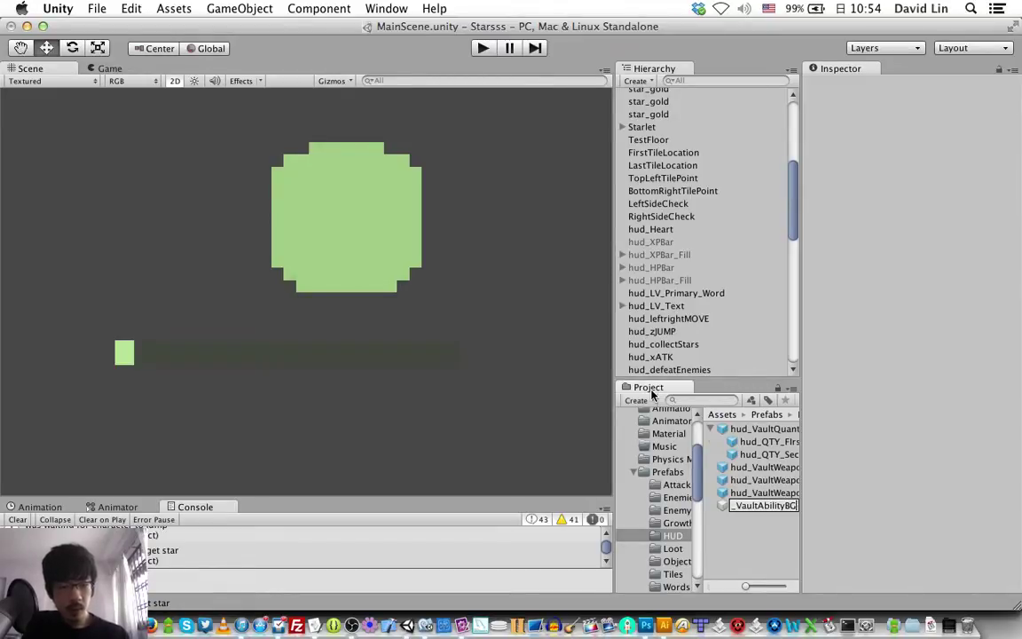
key("Return")
- Set the abilityLevelBG circle's Order in Layer to 4 and move it down and right
left_click(365, 242)
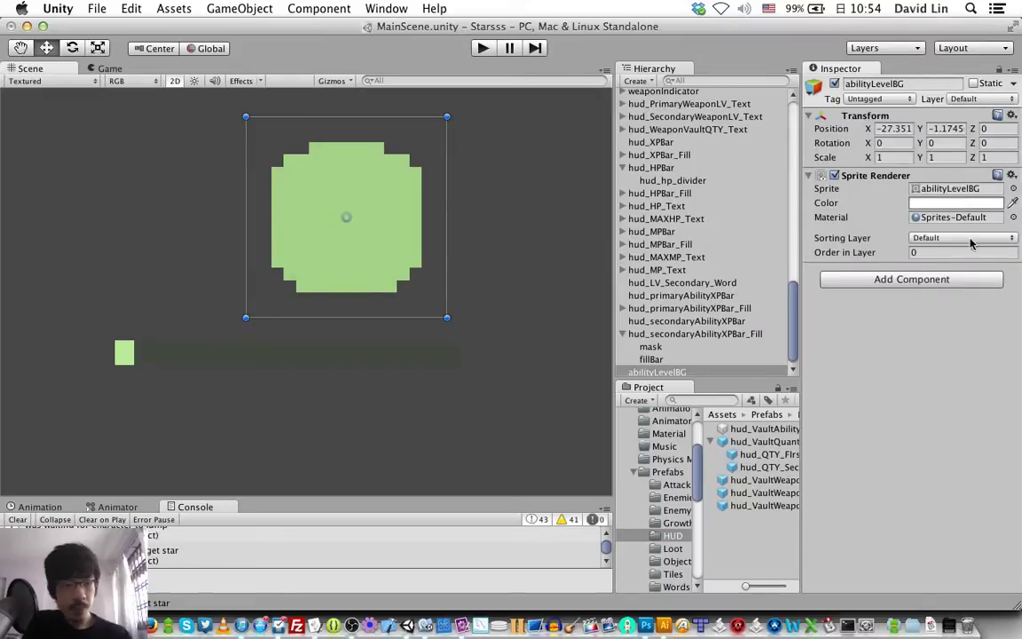
left_click(925, 253)
type("4")
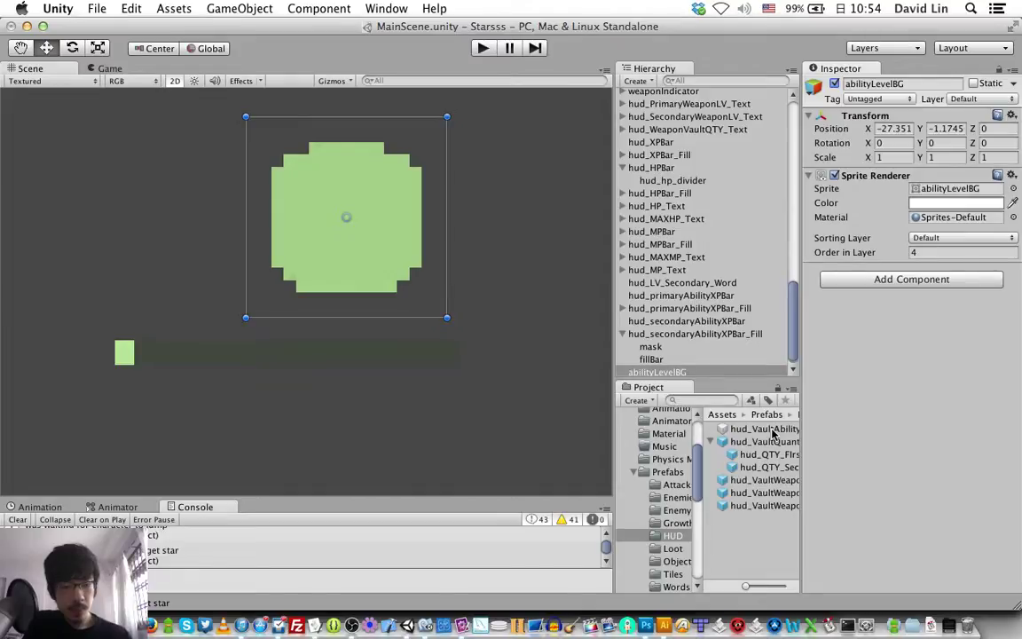
left_click_drag(347, 217, 379, 276)
scroll(673, 372, "down", 1)
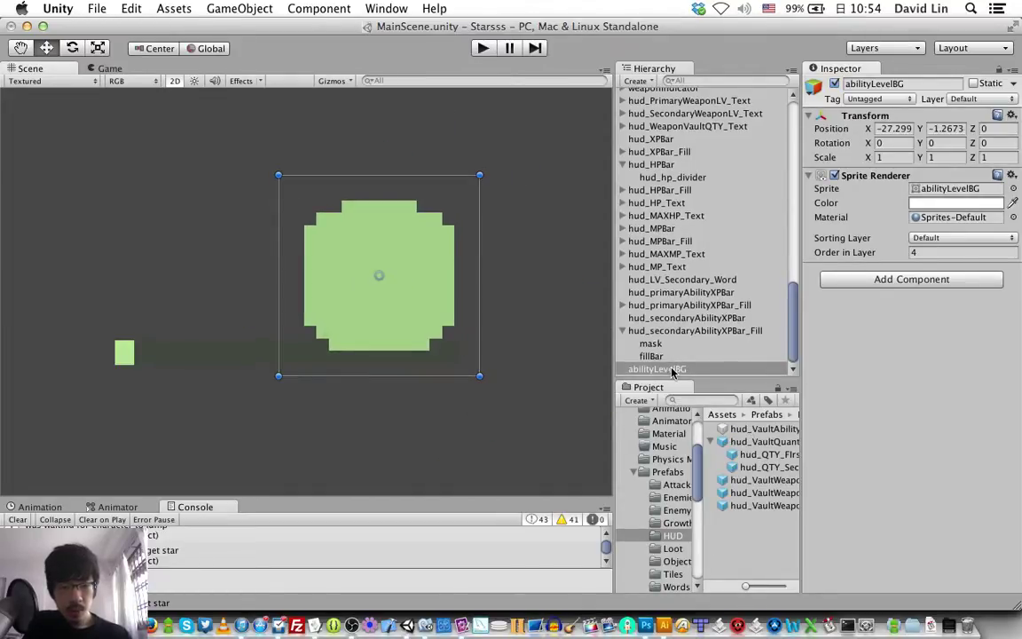
- Rename the abilityLevelBG object to hud_VaultAbilityBG and store it into the hud_VaultAbilityBG prefab
left_click(755, 428)
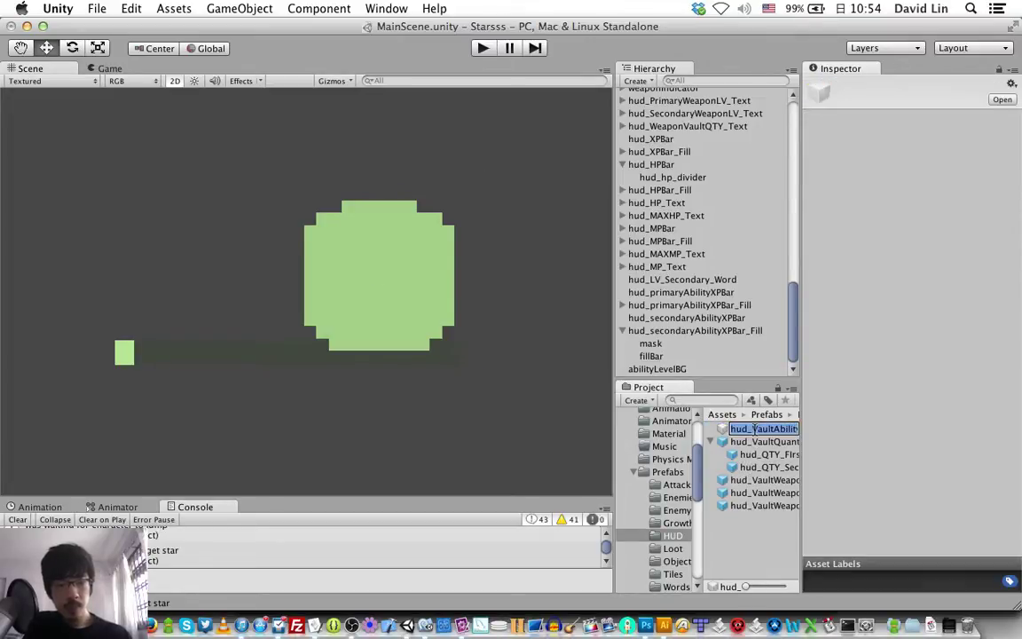
left_click(755, 428)
left_click(667, 369)
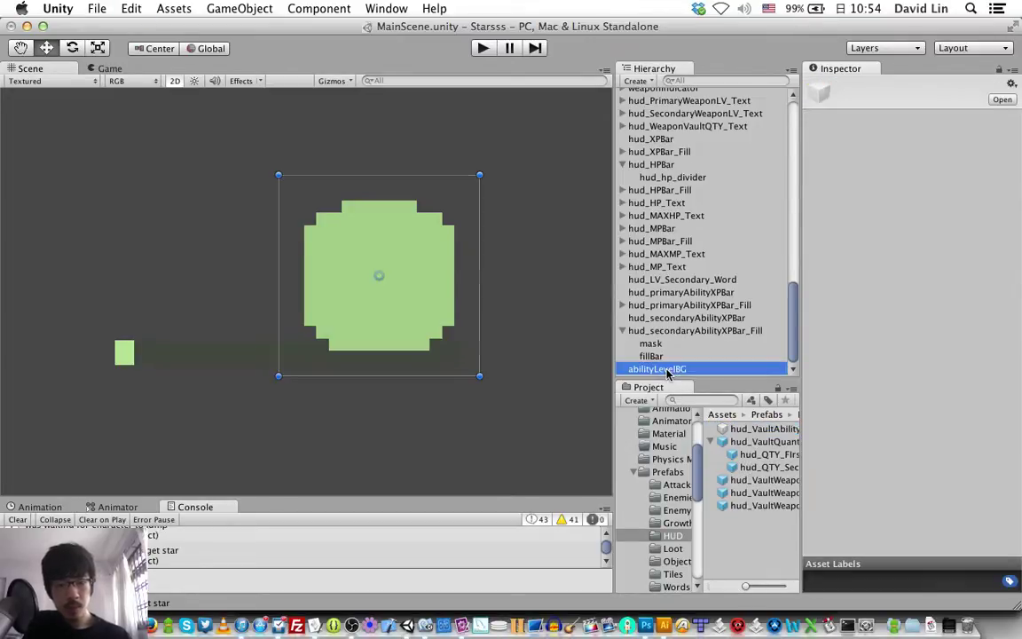
left_click(668, 369)
type("hud_VaultAbilityBG")
key("Return")
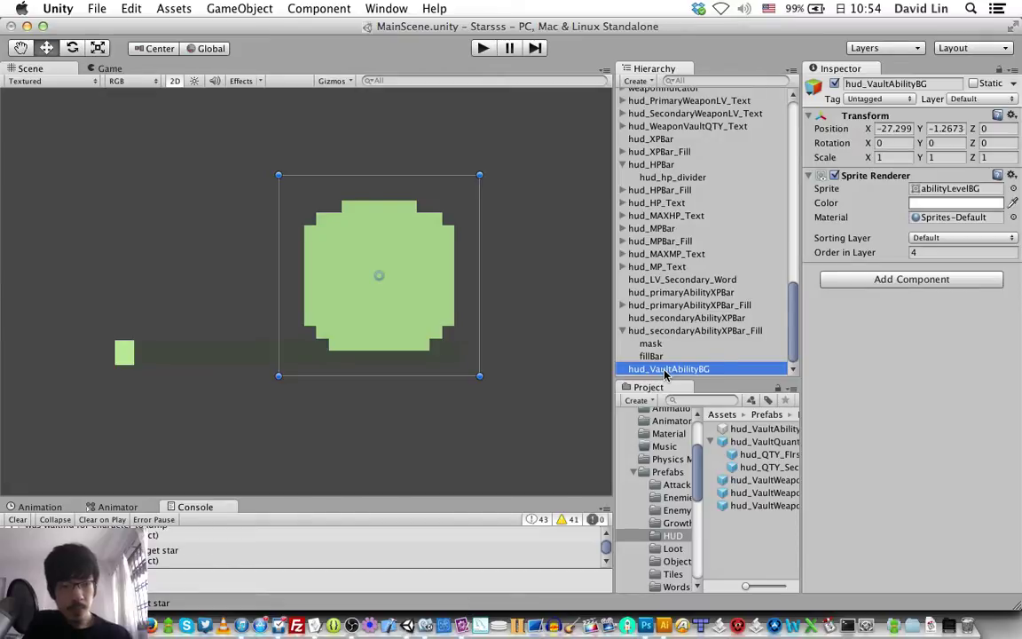
left_click_drag(662, 373, 760, 431)
- Save the scene, then delete the hud_VaultAbilityBG object from the scene with Cmd+Backspace
left_click(759, 441)
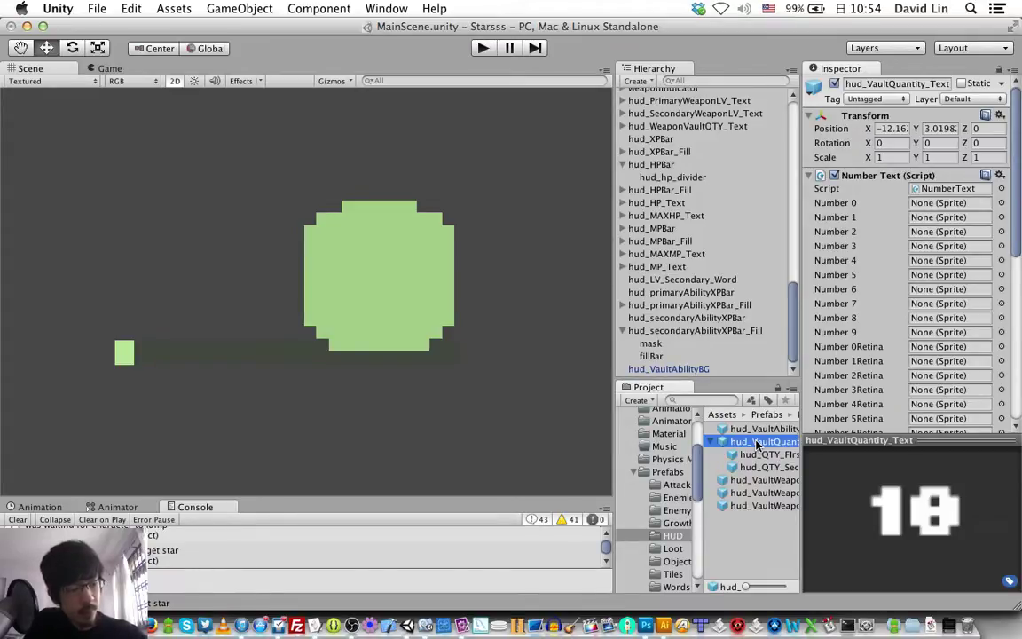
key("super+s")
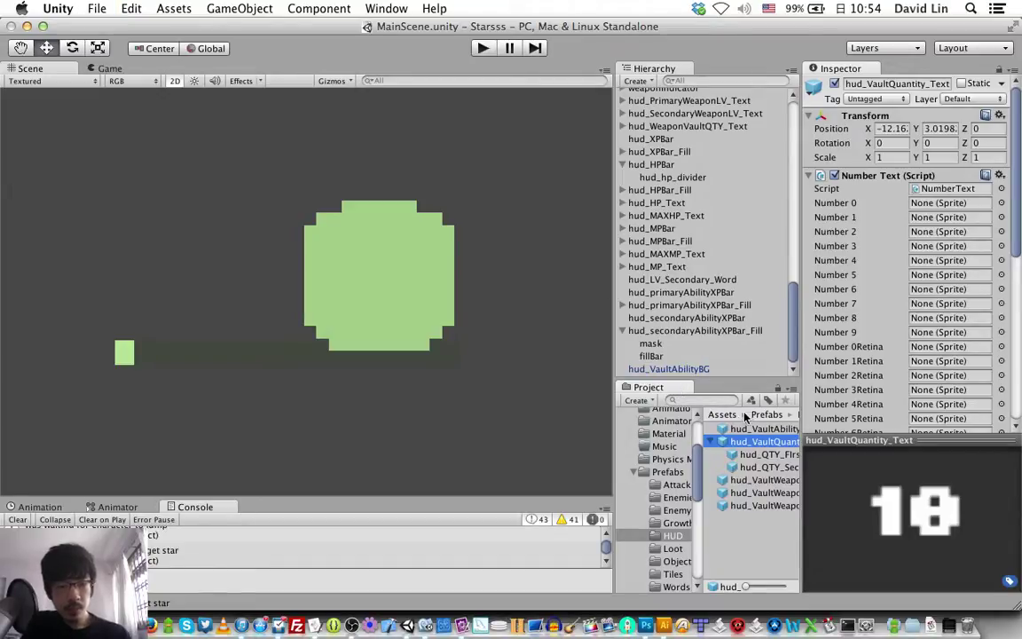
left_click(746, 430)
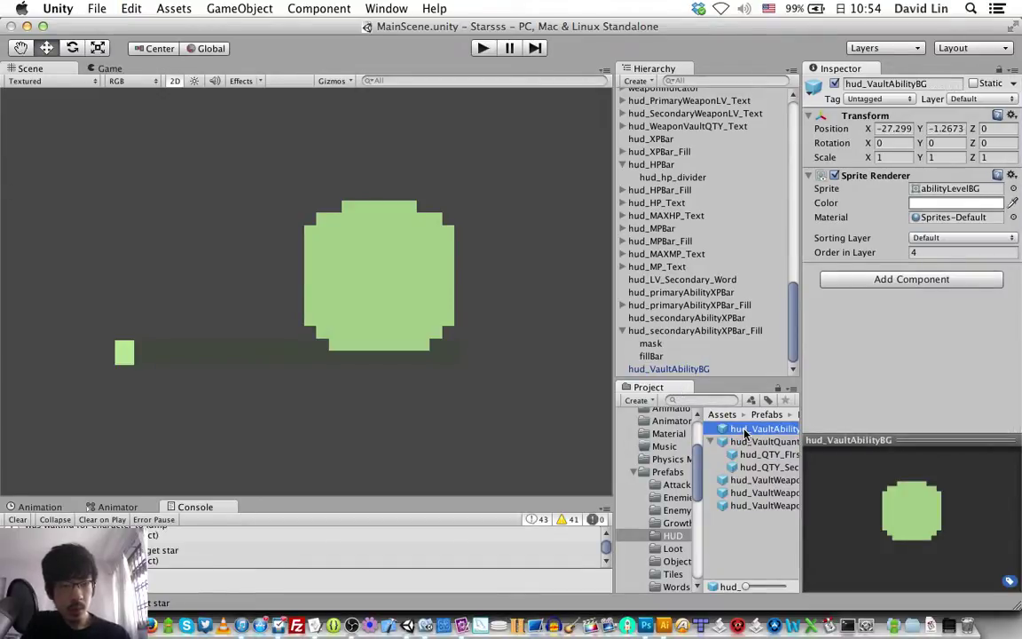
left_click(707, 369)
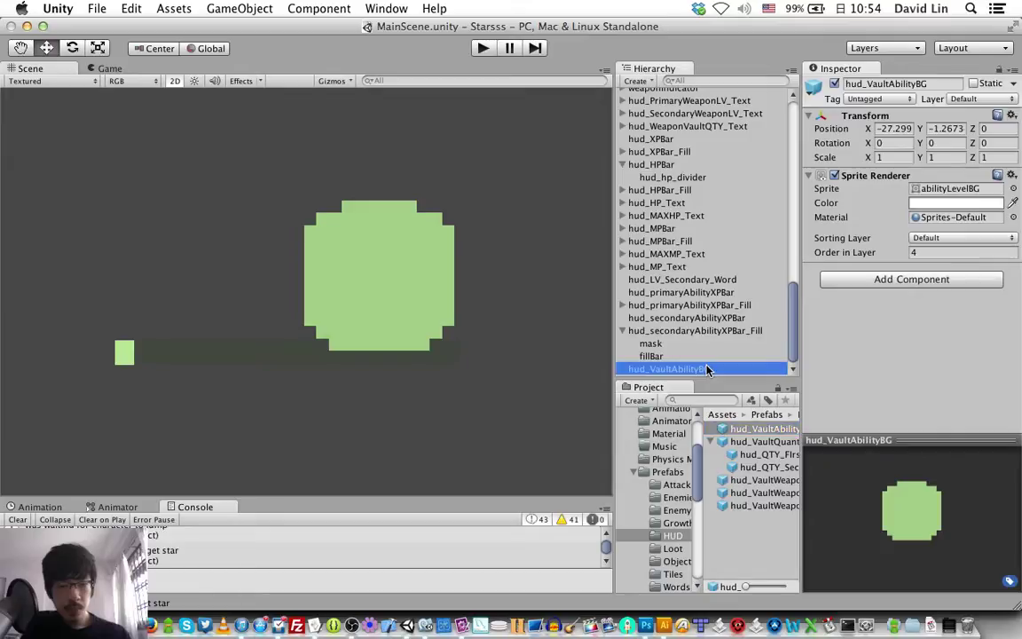
key("super+BackSpace")
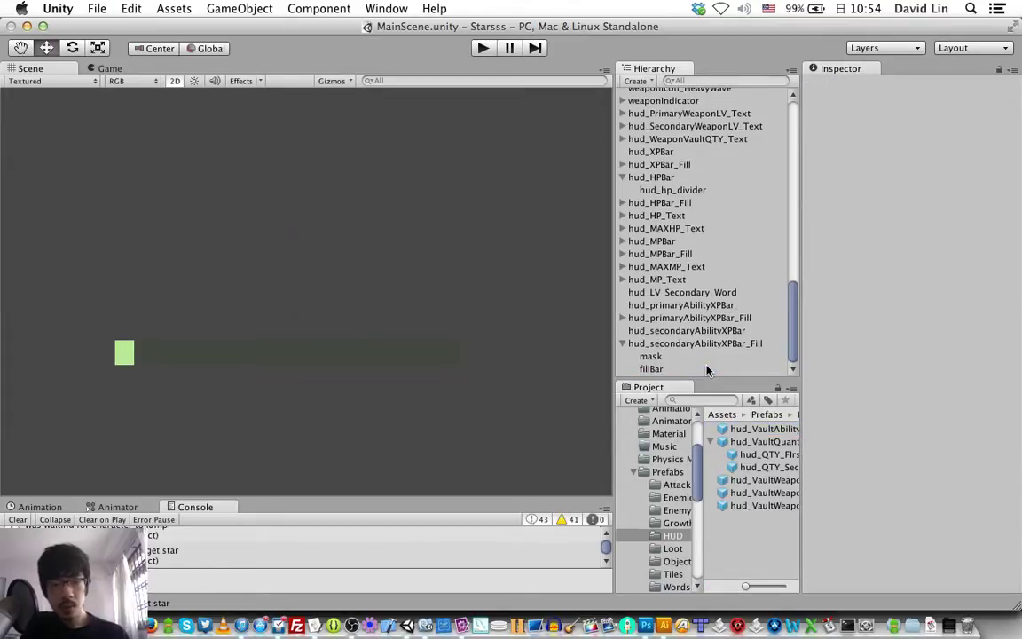
- Select the hud_VaultAbilityBG prefab and scroll the Hierarchy up toward HUDManager
left_click(730, 430)
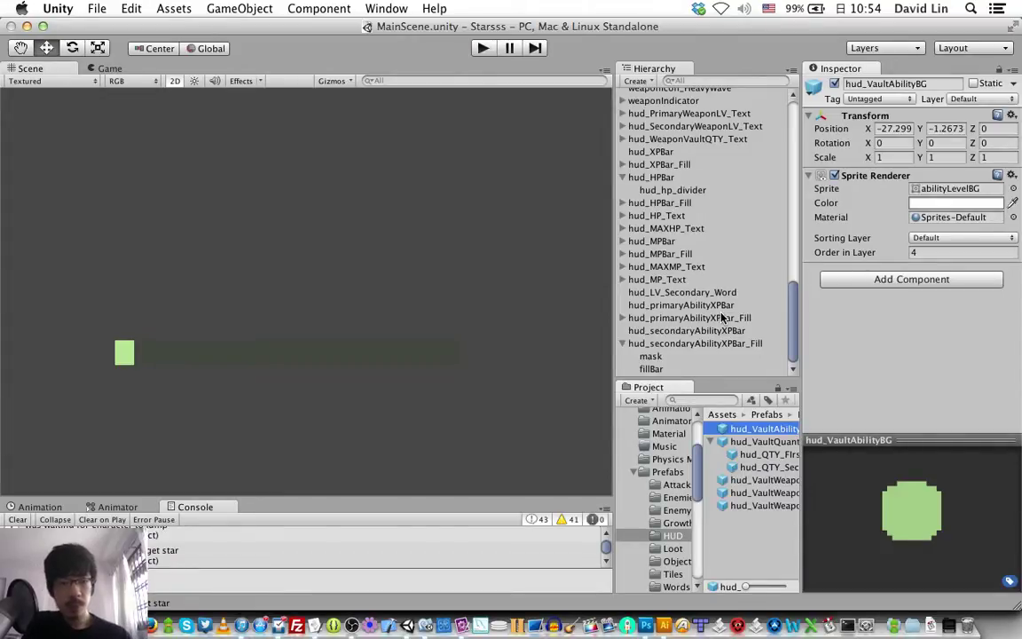
scroll(722, 317, "up", 10)
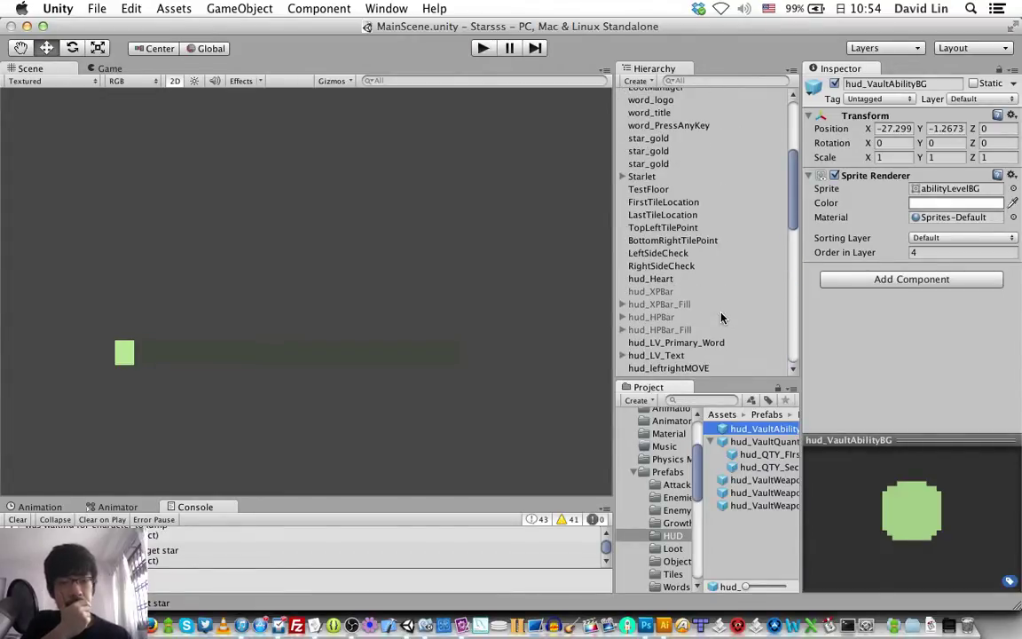
scroll(721, 317, "up", 5)
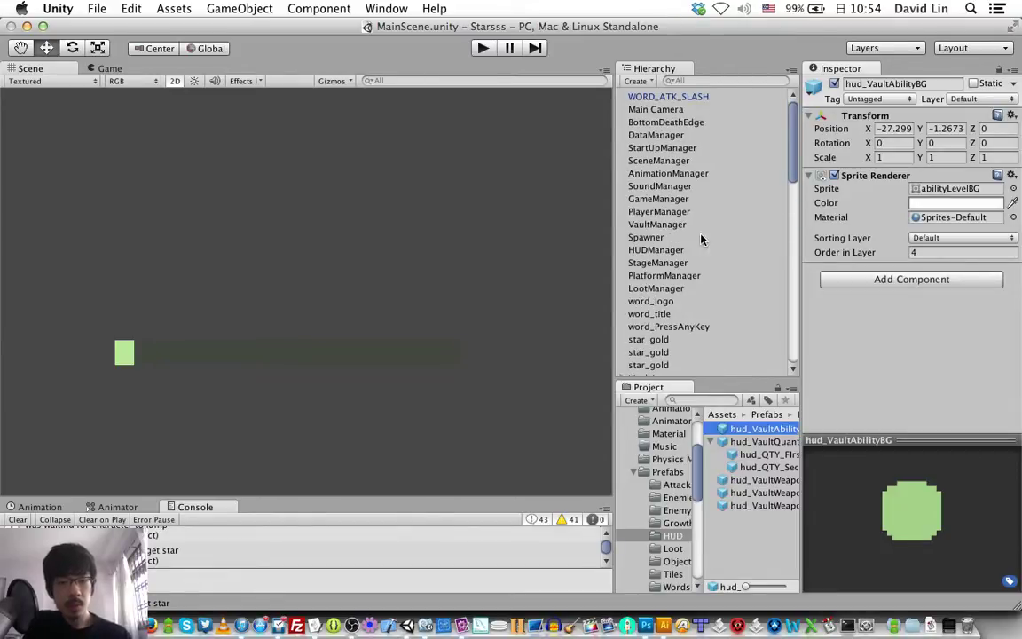
- Select HUDManager, scroll through its HUDManager (Script) fields, then switch to HUDManager.cs in MonoDevelop
left_click(667, 249)
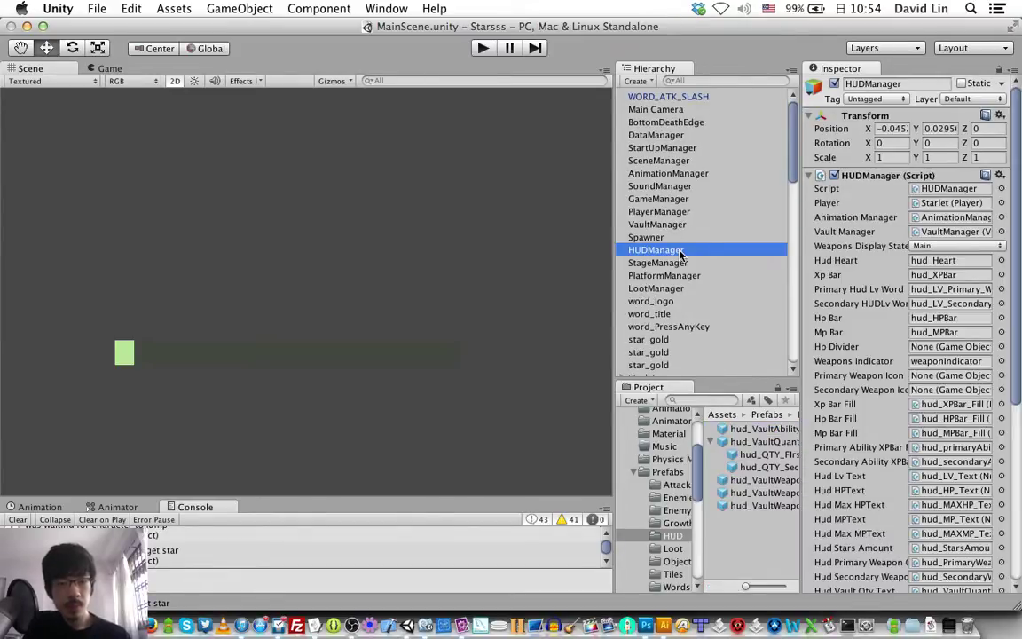
scroll(861, 338, "down", 10)
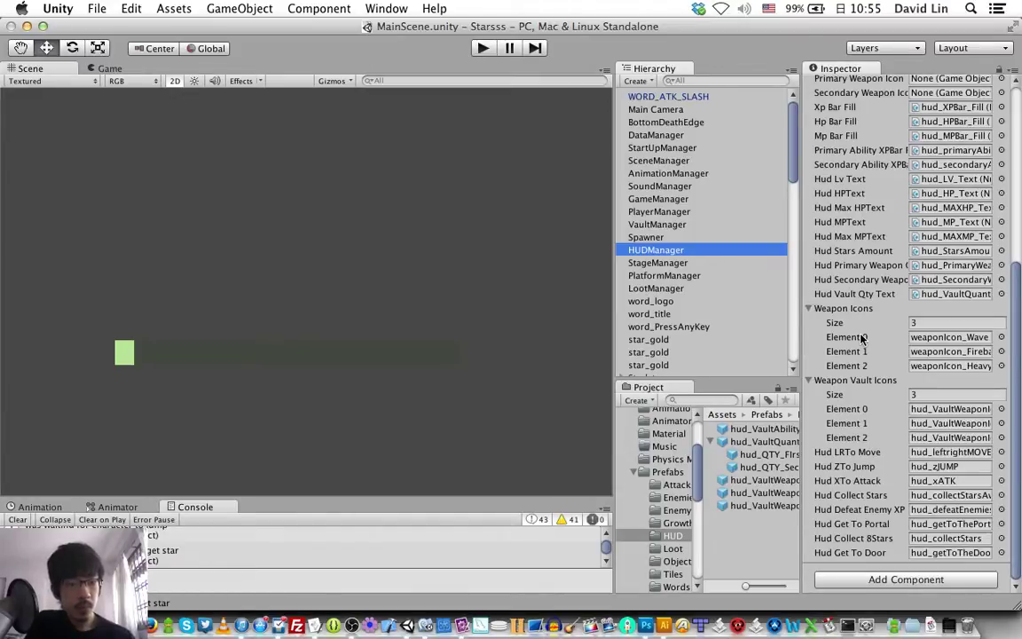
scroll(861, 337, "up", 3)
scroll(861, 337, "up", 2)
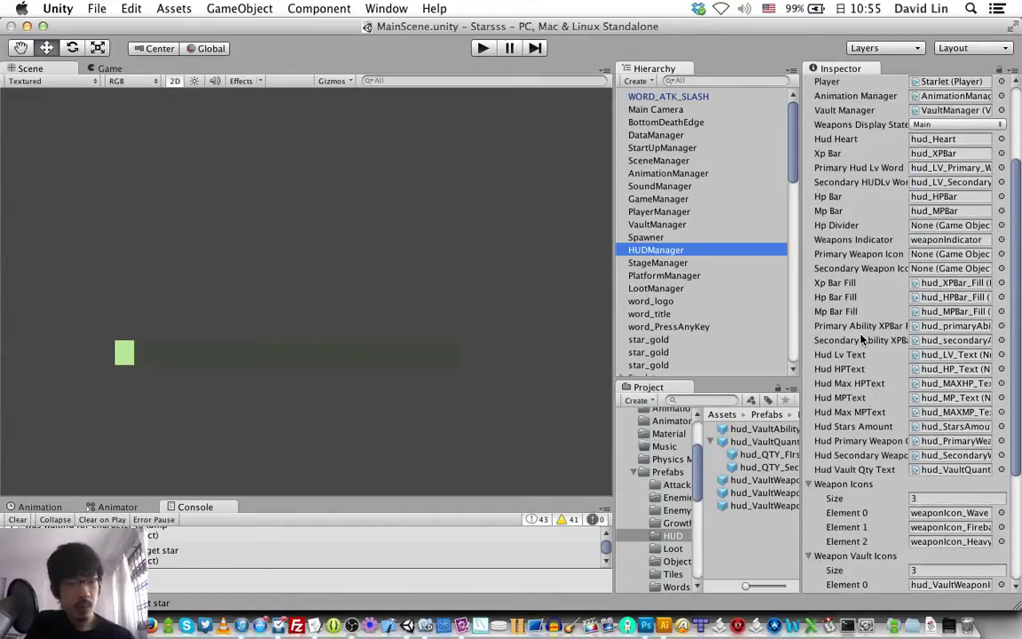
scroll(860, 338, "up", 1)
scroll(860, 338, "down", 1)
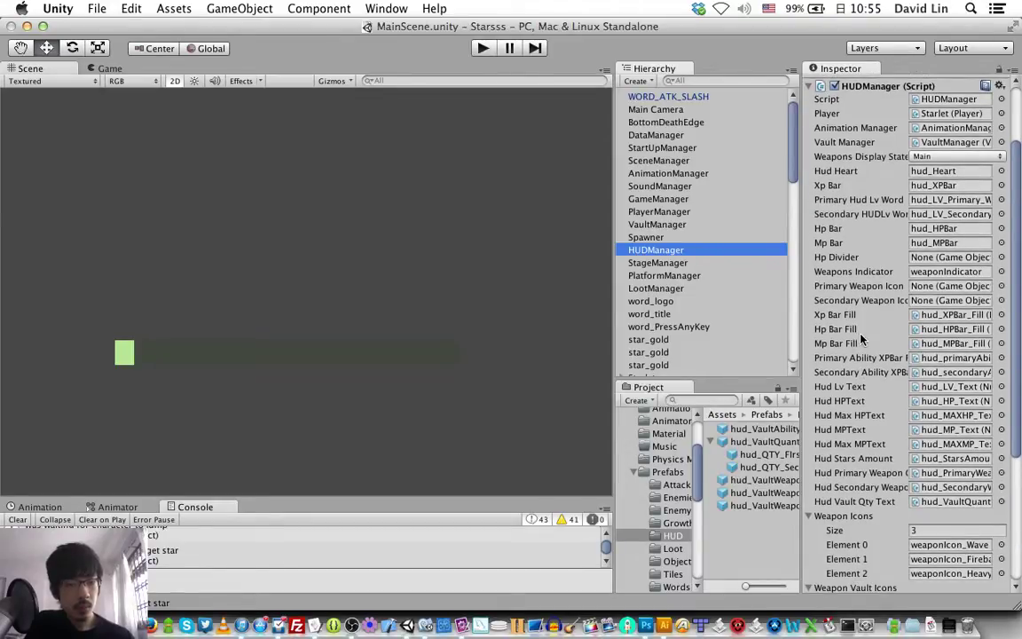
scroll(861, 338, "down", 3)
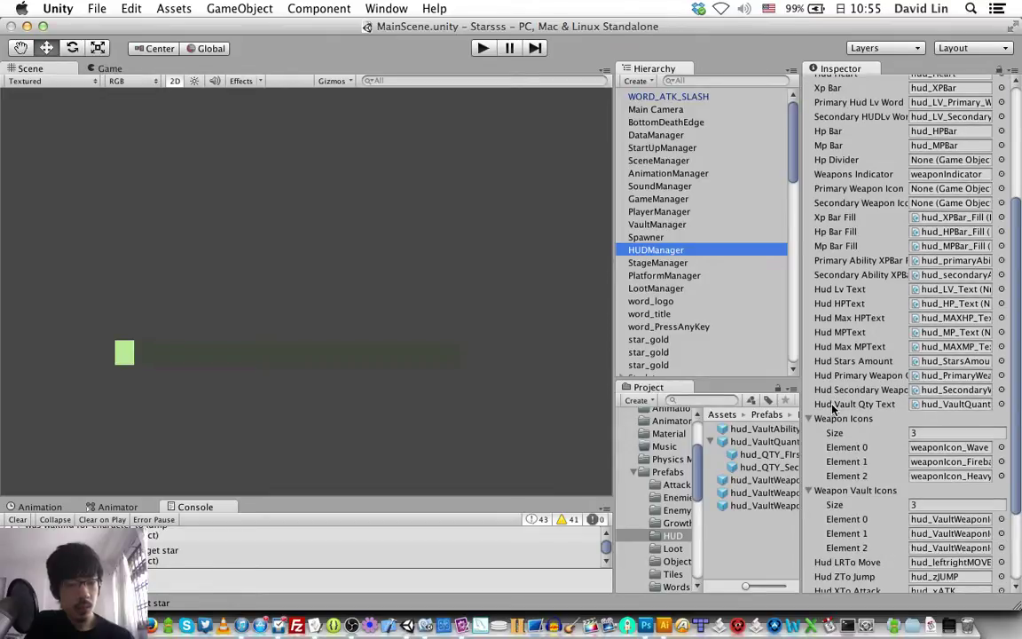
key("super+Tab")
key("super+Tab")
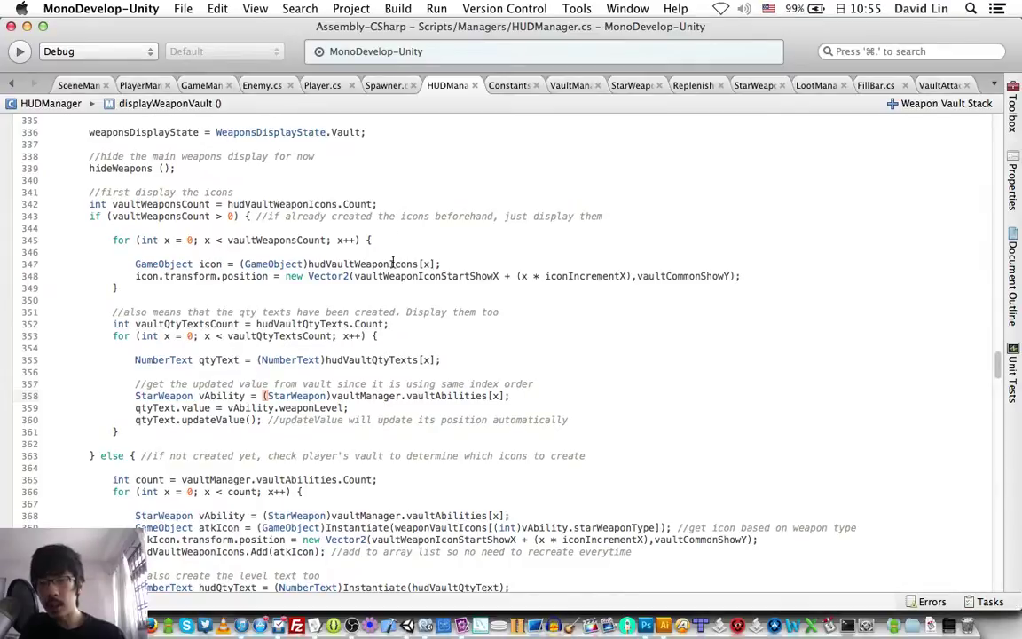
- Scroll HUDManager.cs up to the Weapon Vault field declarations near the top of the file
scroll(393, 262, "up", 20)
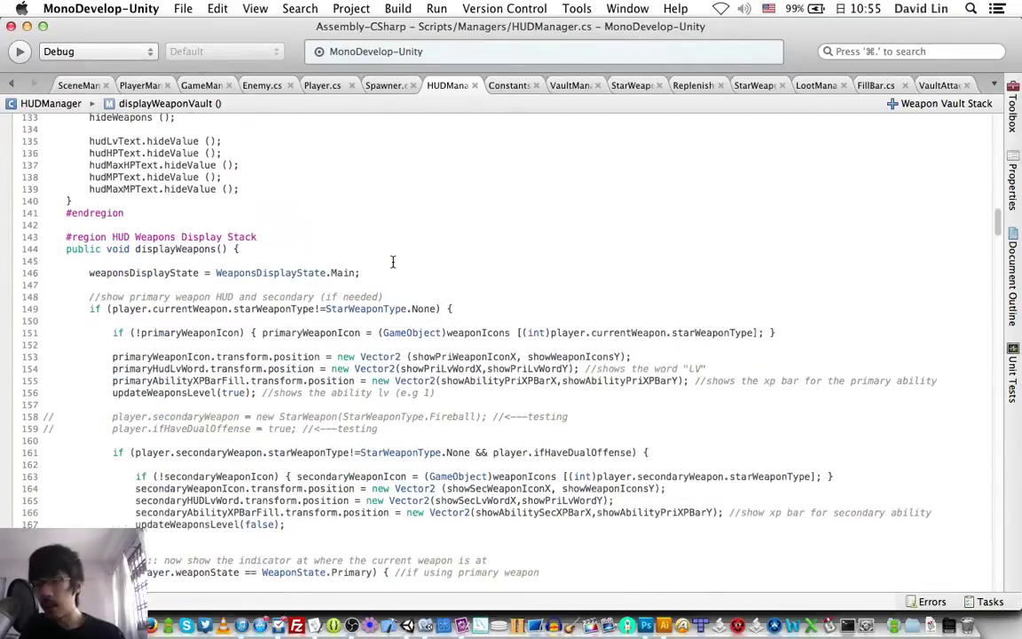
scroll(393, 262, "up", 6)
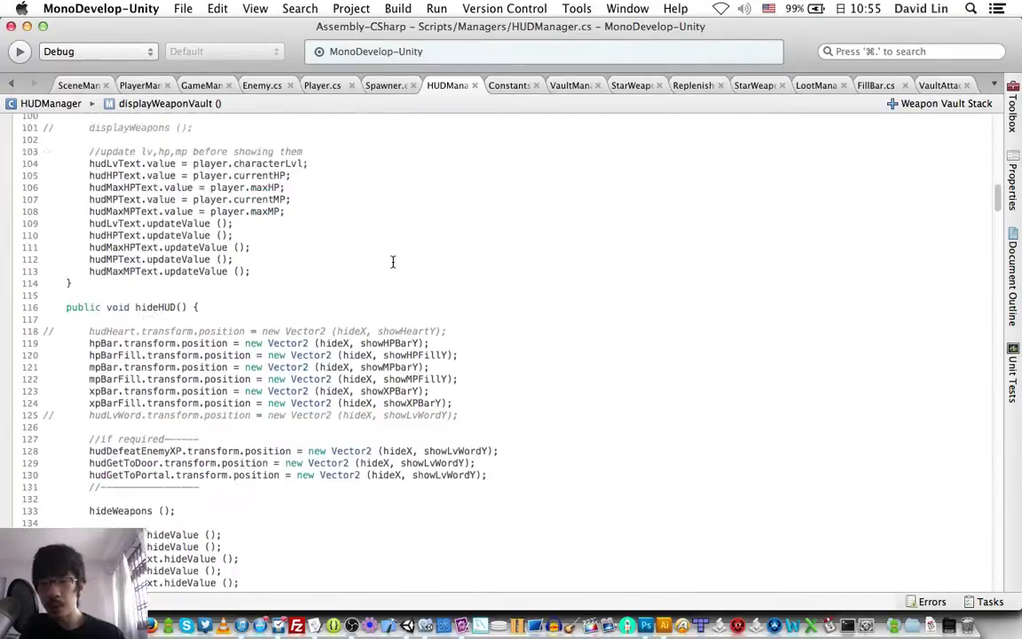
scroll(393, 262, "up", 11)
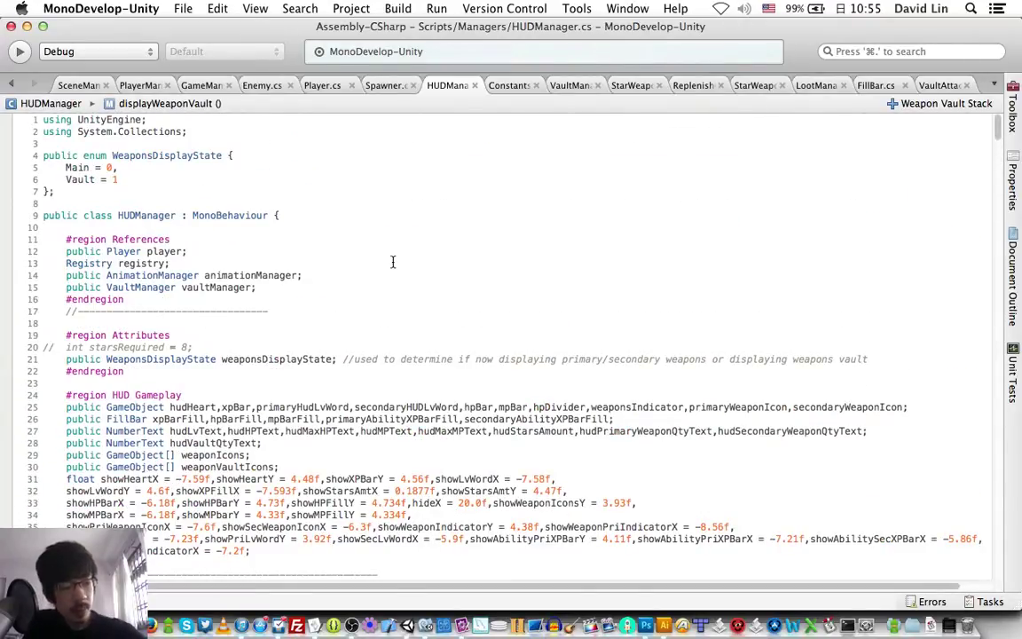
scroll(393, 262, "down", 3)
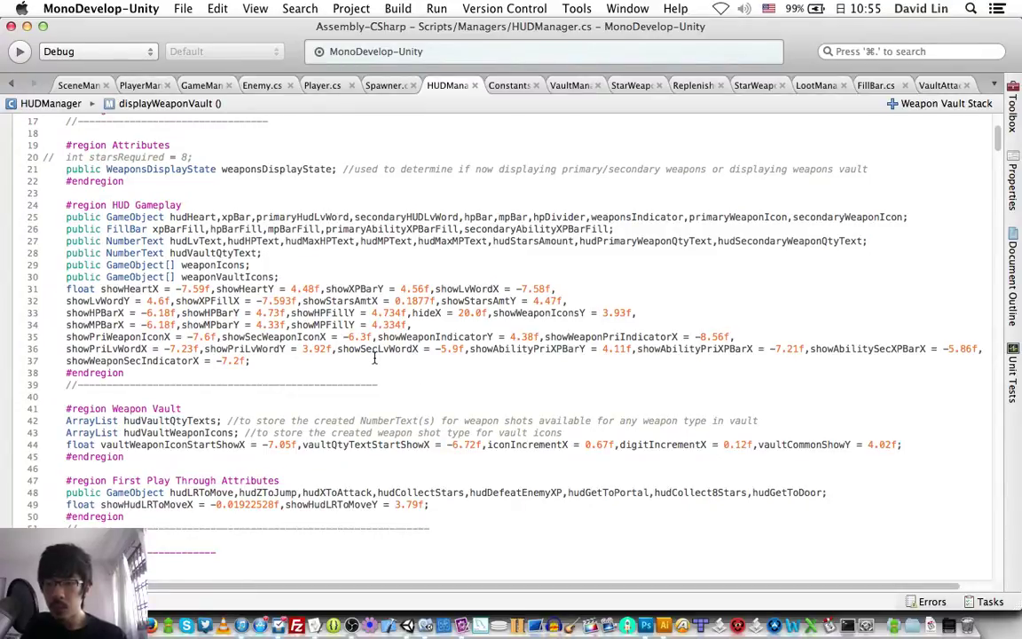
- Add 'public GameObject hudVaultAbilityLVBG;' after line 27, save HUDManager.cs and return to Unity
left_click(907, 216)
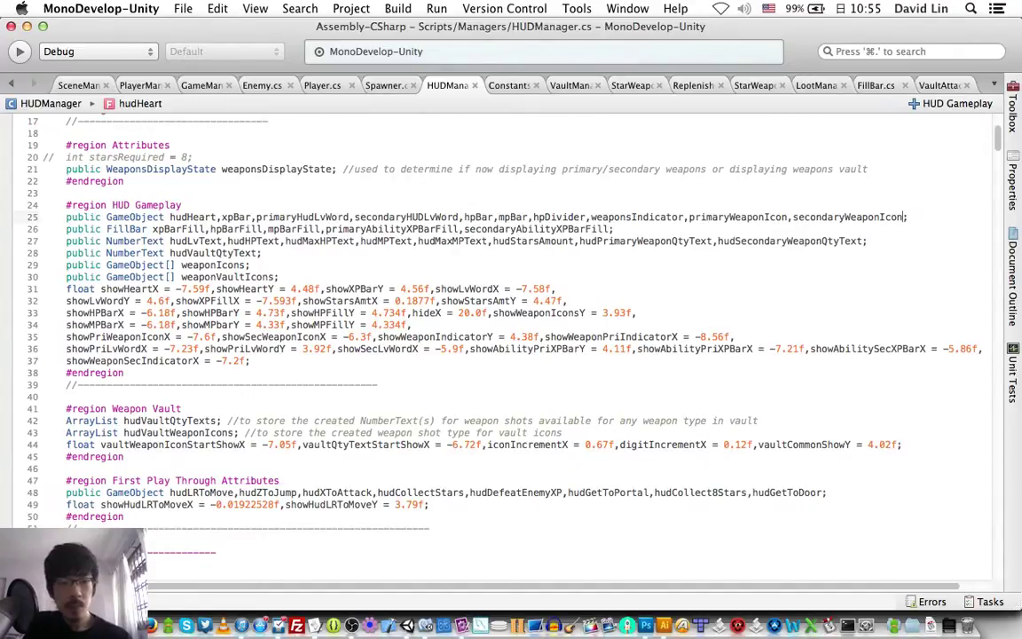
key("Down")
key("Down")
key("Down")
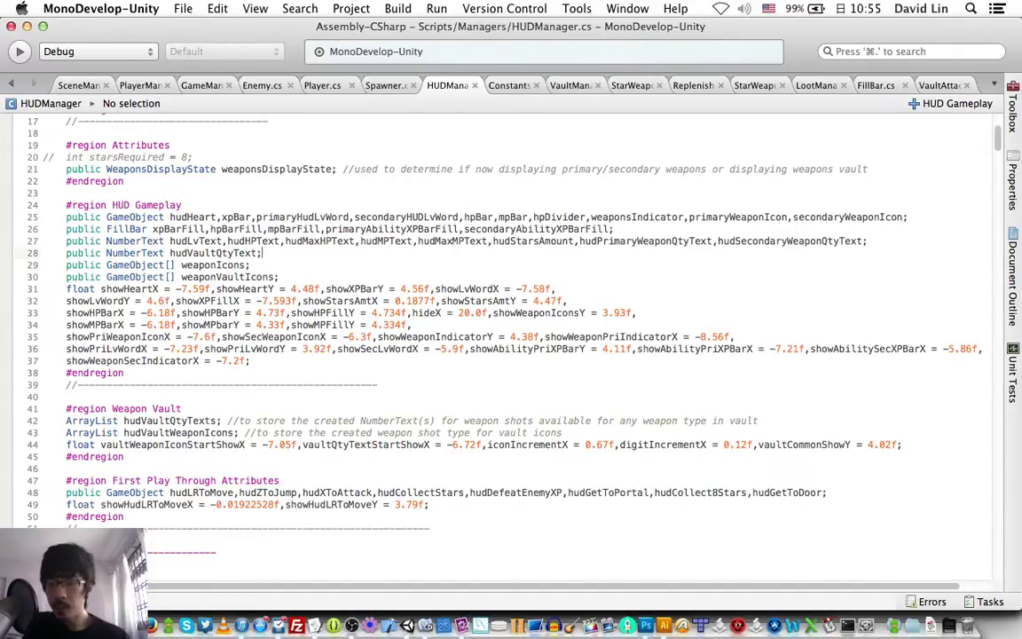
left_click(882, 239)
key("Return")
type("public")
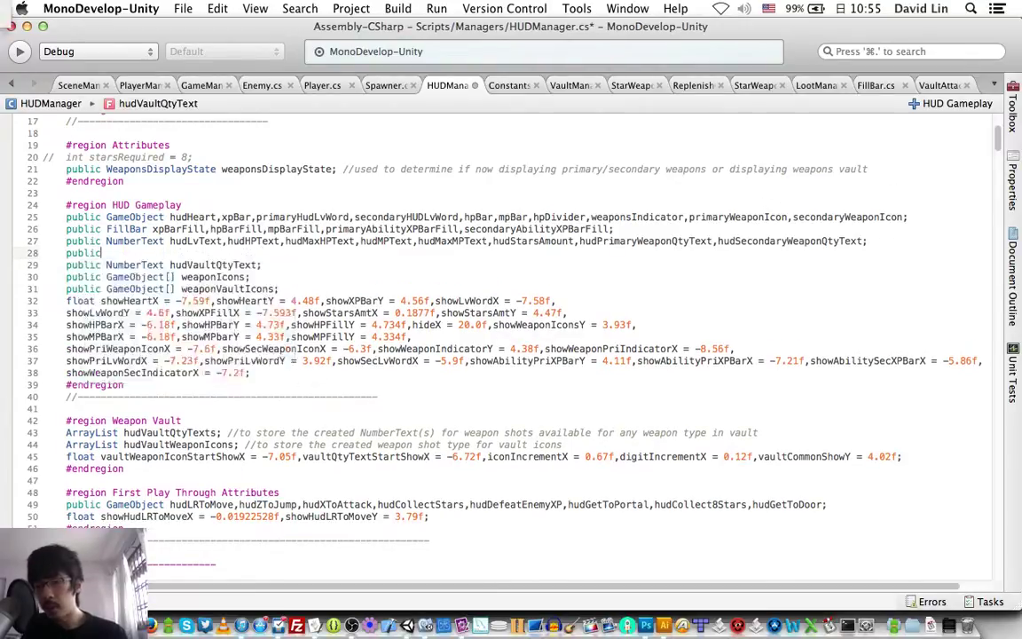
type(" GameObject")
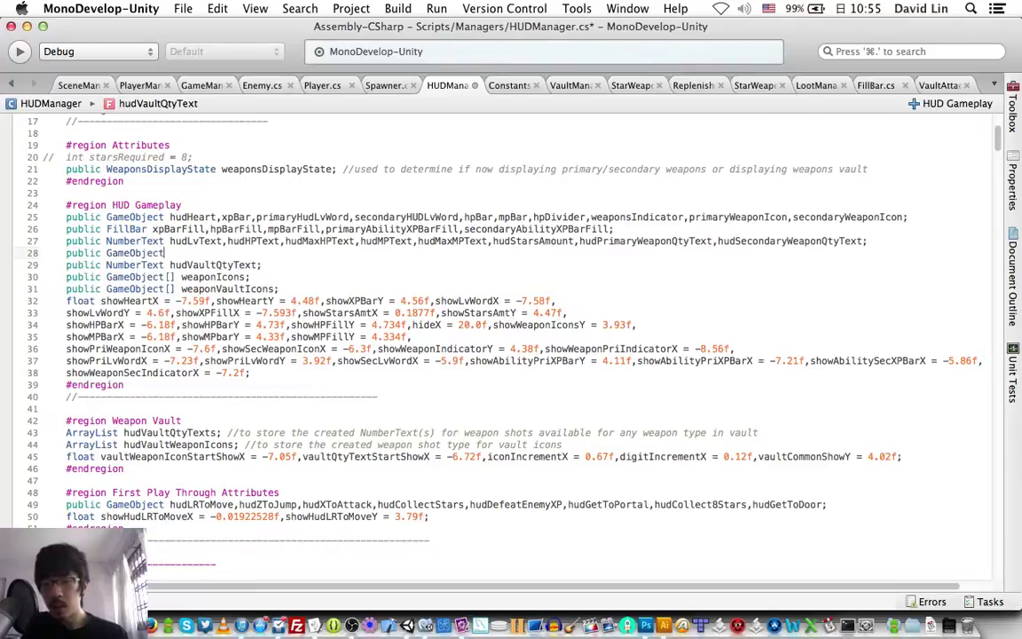
type(" hudVau")
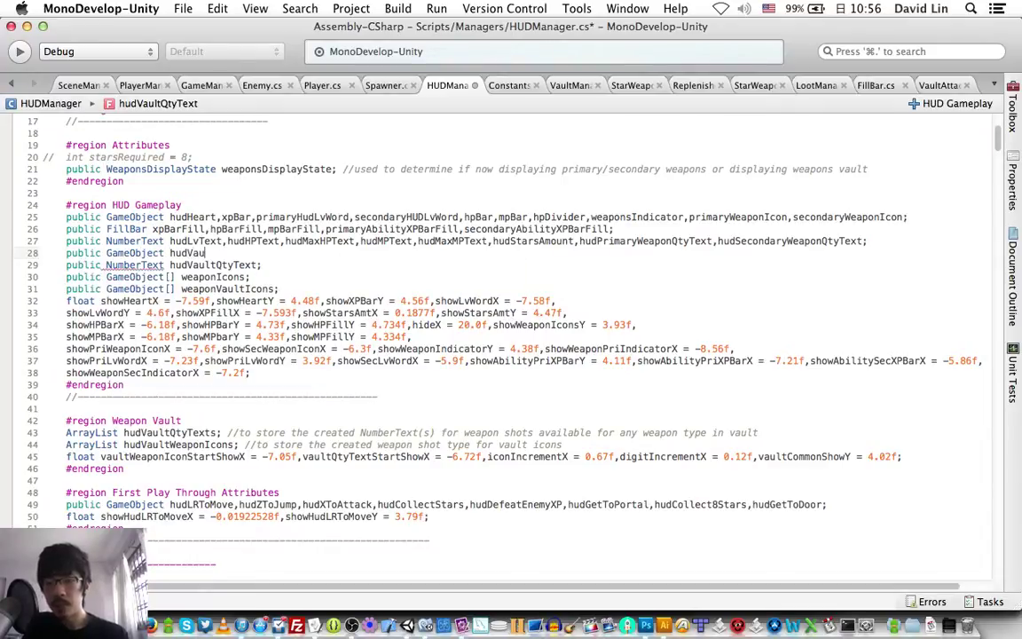
type("ltAbilityL")
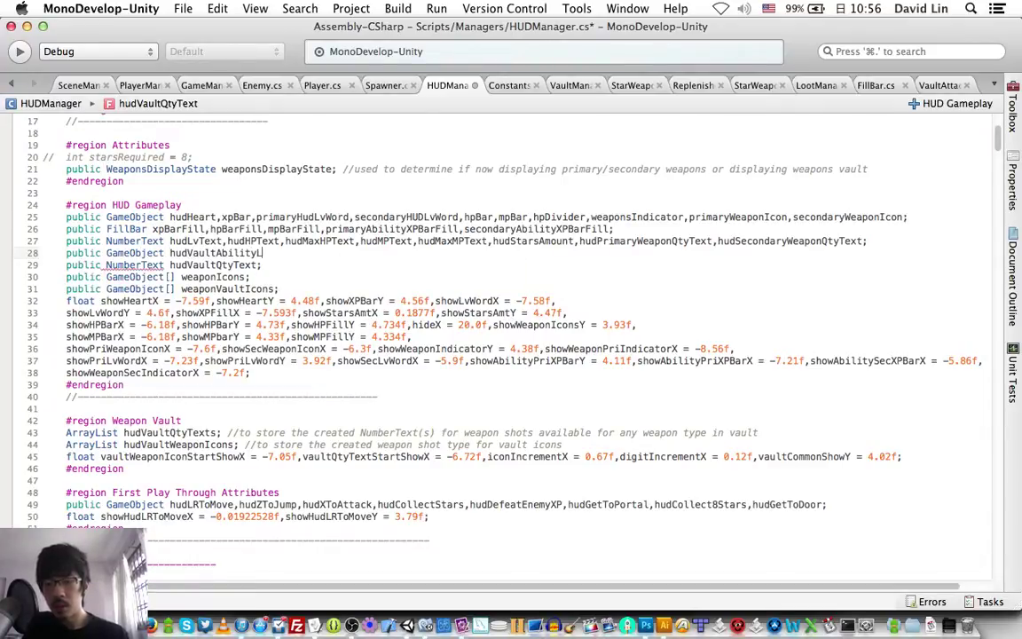
type("VBG;")
key("super+s")
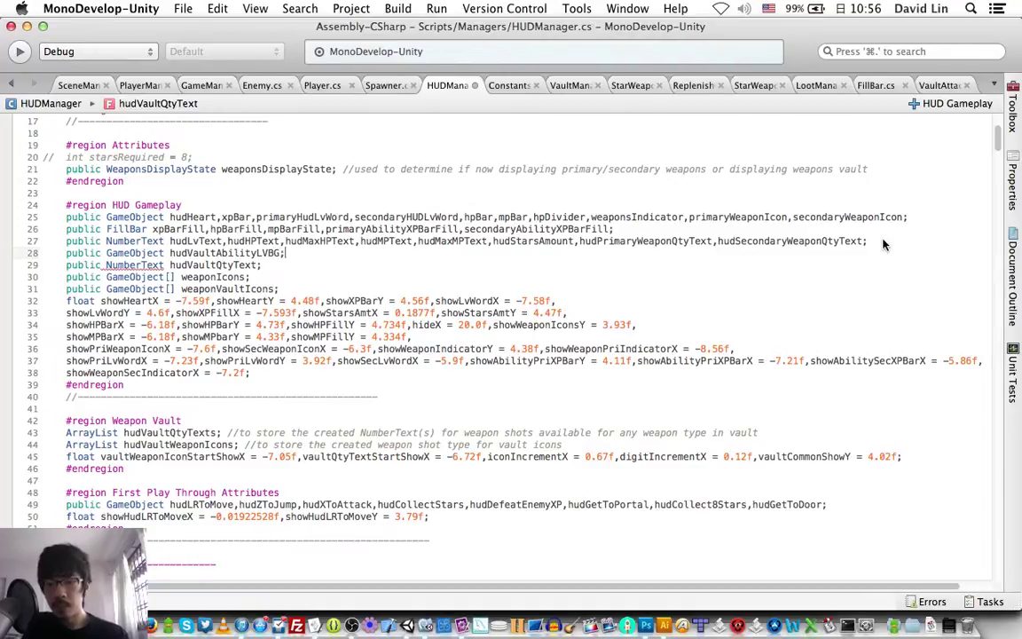
key("Down")
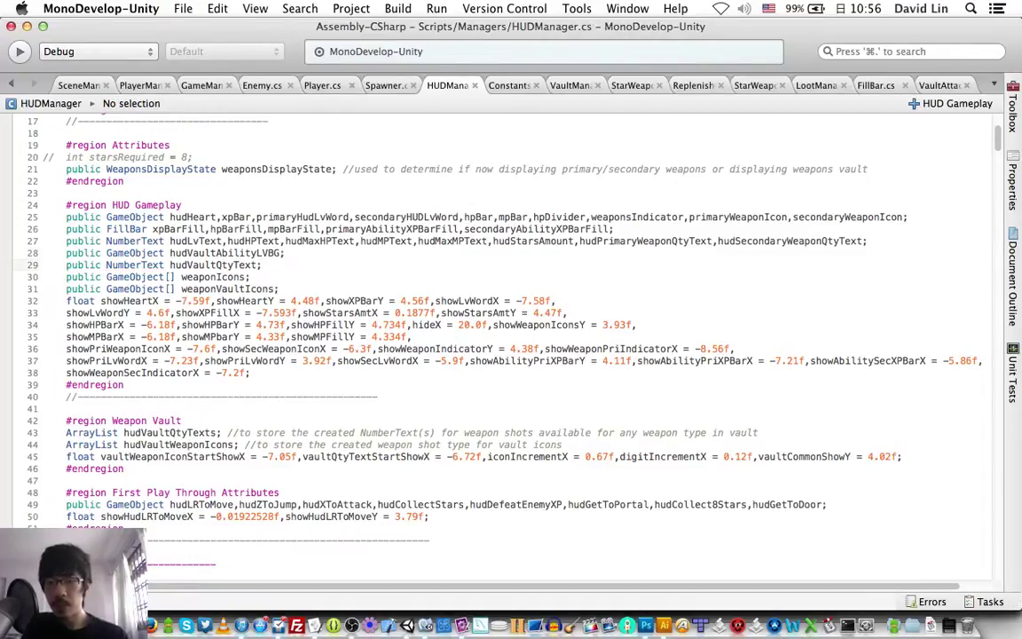
key("super+Tab")
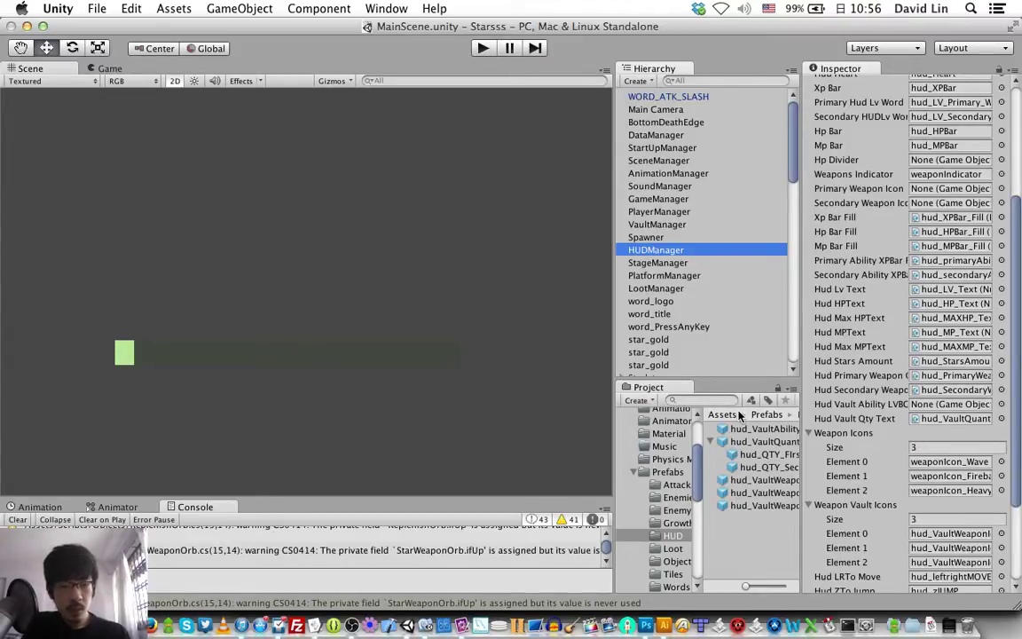
- Drag the hud_VaultAbilityBG prefab onto HUDManager's Hud Vault Ability LVBG slot, then return to MonoDevelop
left_click_drag(739, 429, 923, 406)
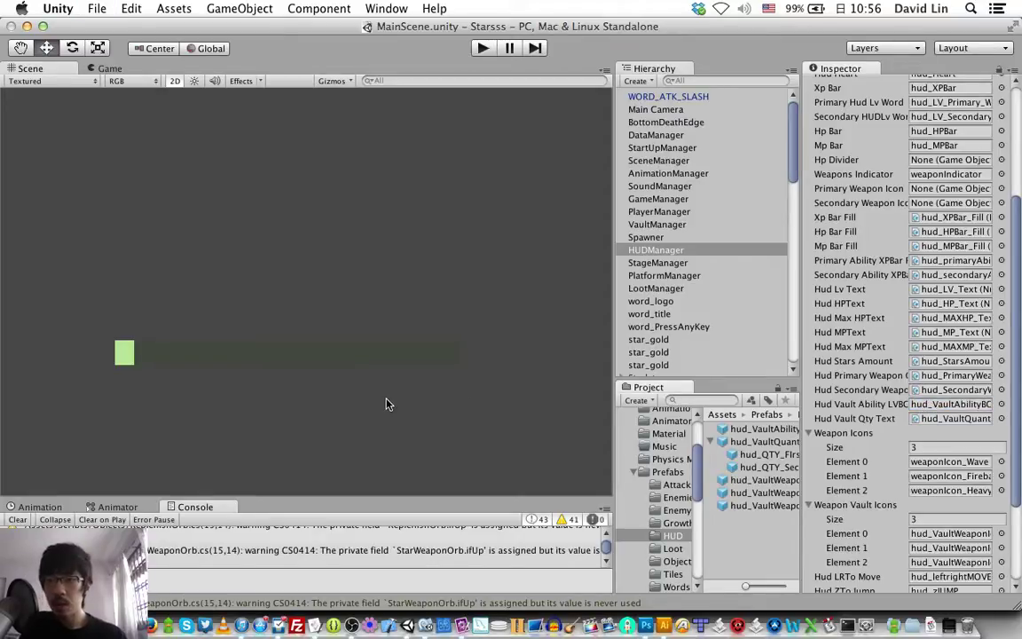
key("super+Tab")
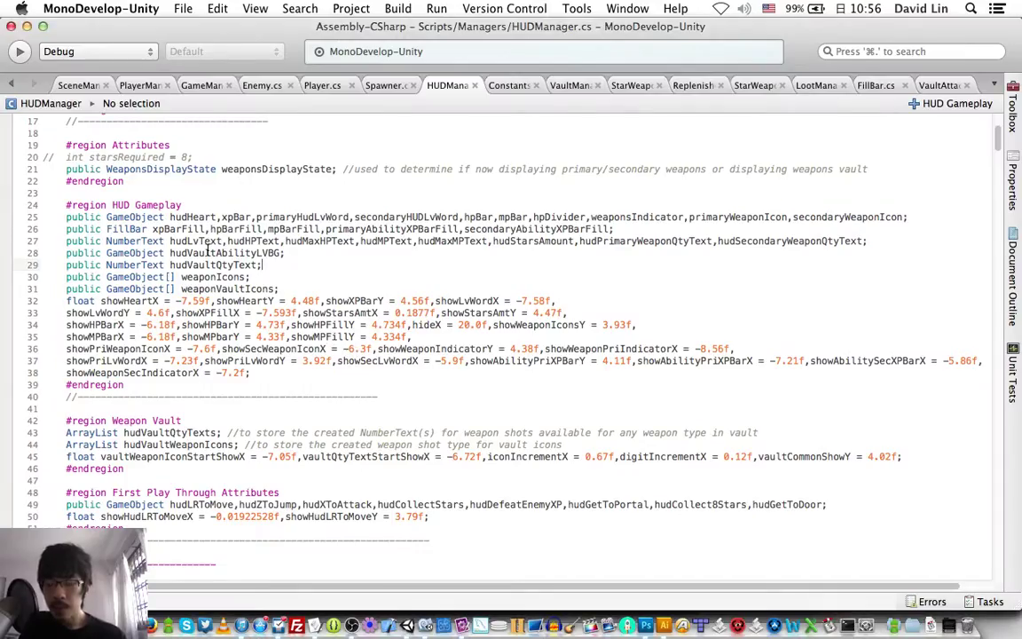
- Copy the hudVaultAbilityLVBG name and scroll to displayWeaponVault's else branch instantiating atkIcon and hudQtyText
double_click(226, 252)
key("super+c")
scroll(337, 262, "down", 1)
scroll(348, 272, "down", 20)
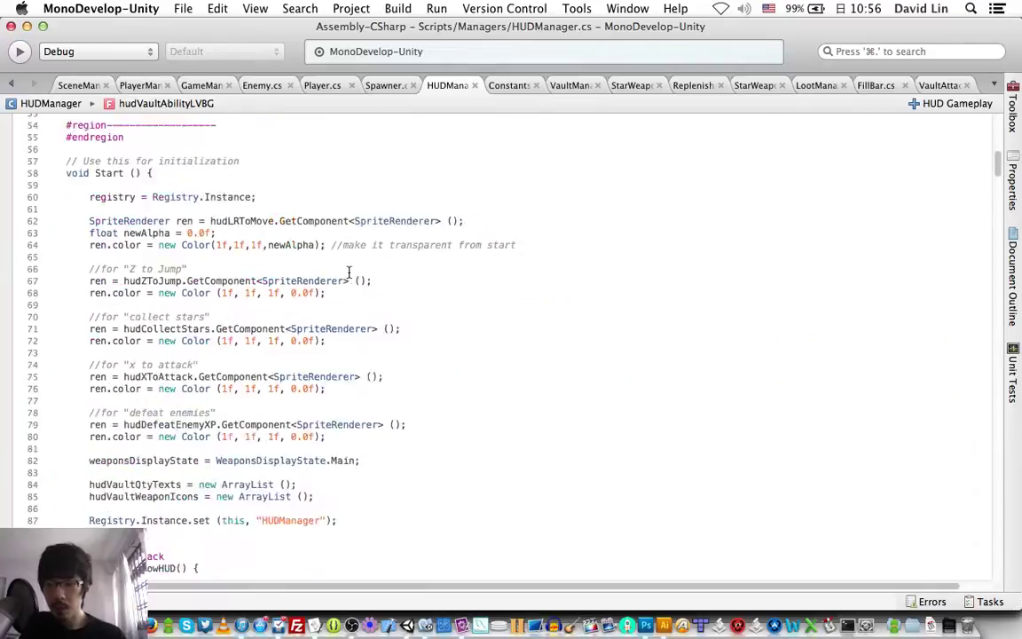
scroll(349, 271, "down", 15)
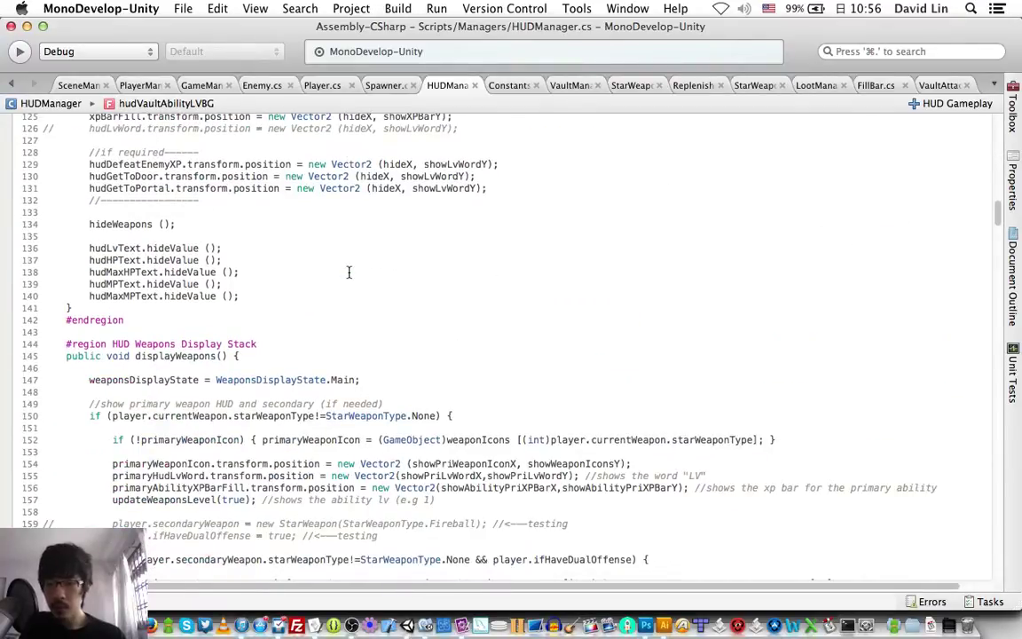
scroll(348, 272, "down", 12)
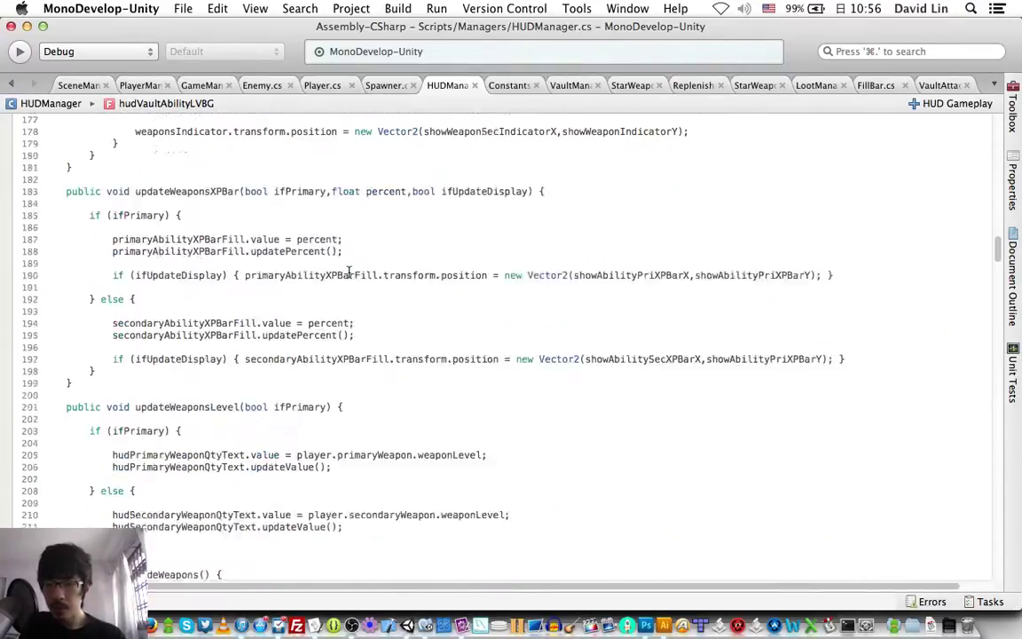
scroll(348, 272, "down", 12)
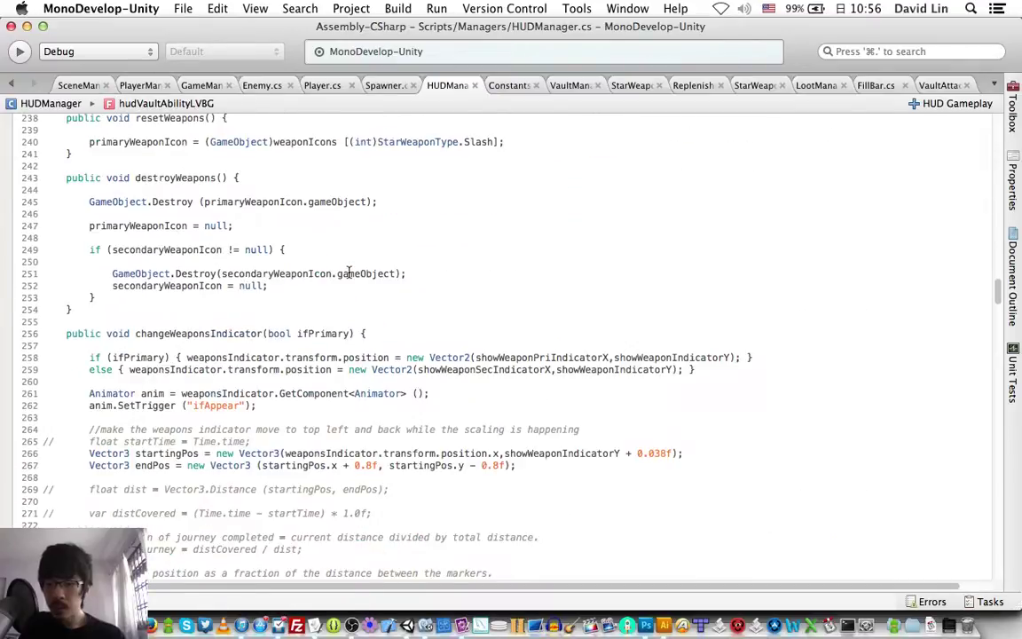
scroll(348, 271, "down", 12)
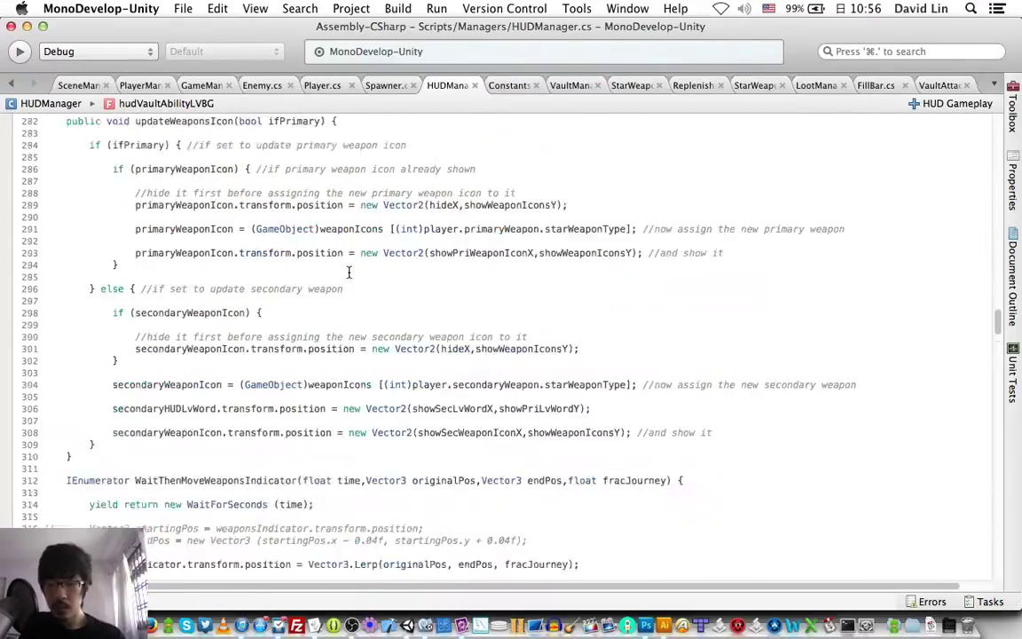
scroll(349, 272, "down", 1)
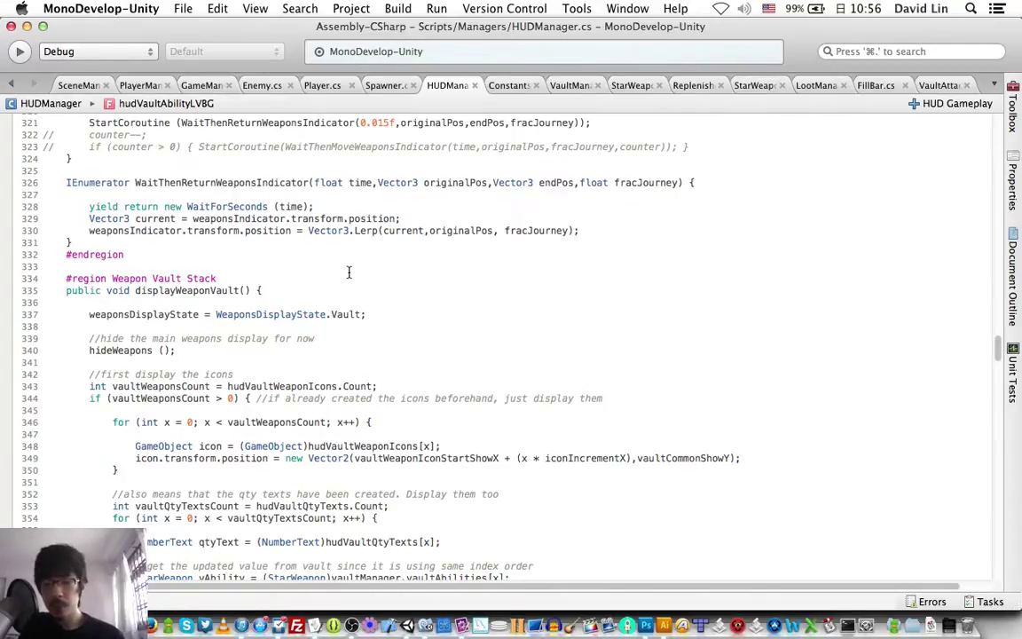
scroll(348, 271, "down", 2)
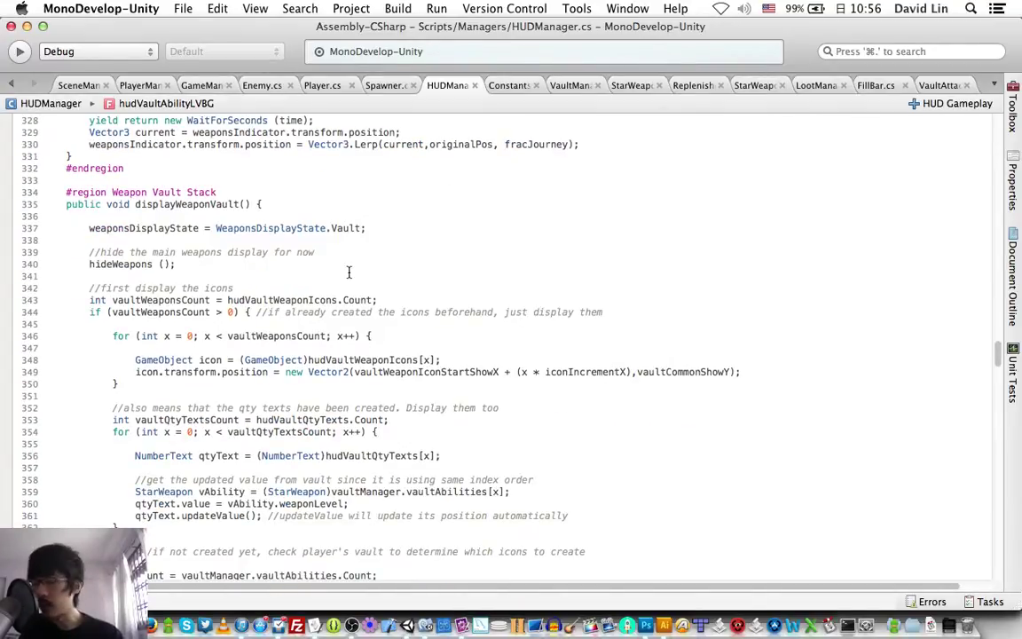
scroll(348, 271, "down", 4)
scroll(349, 271, "up", 2)
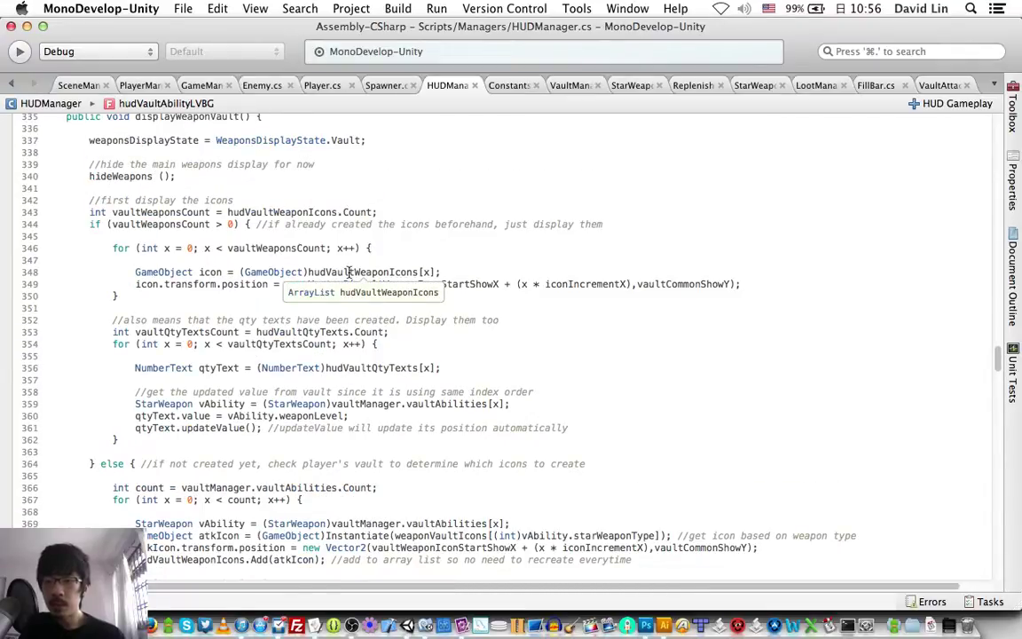
scroll(349, 272, "down", 7)
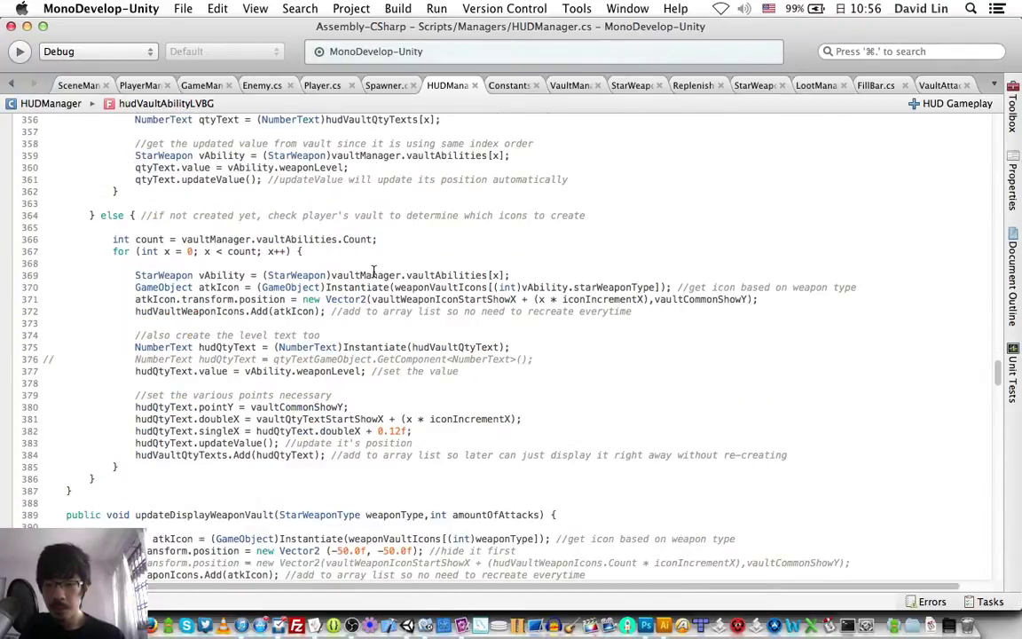
- In the icon loop, add a background comment and instantiate hudVaultAbilityLVBG as GameObject levelBG, then save
left_click(372, 275)
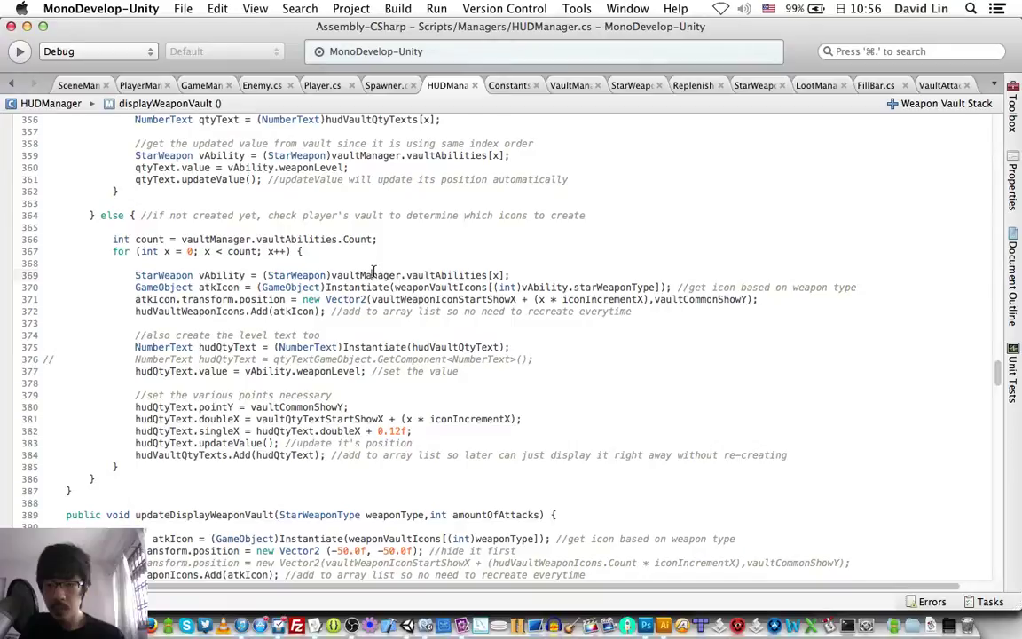
left_click(338, 327)
key("Return")
key("Return")
key("Up")
type("/")
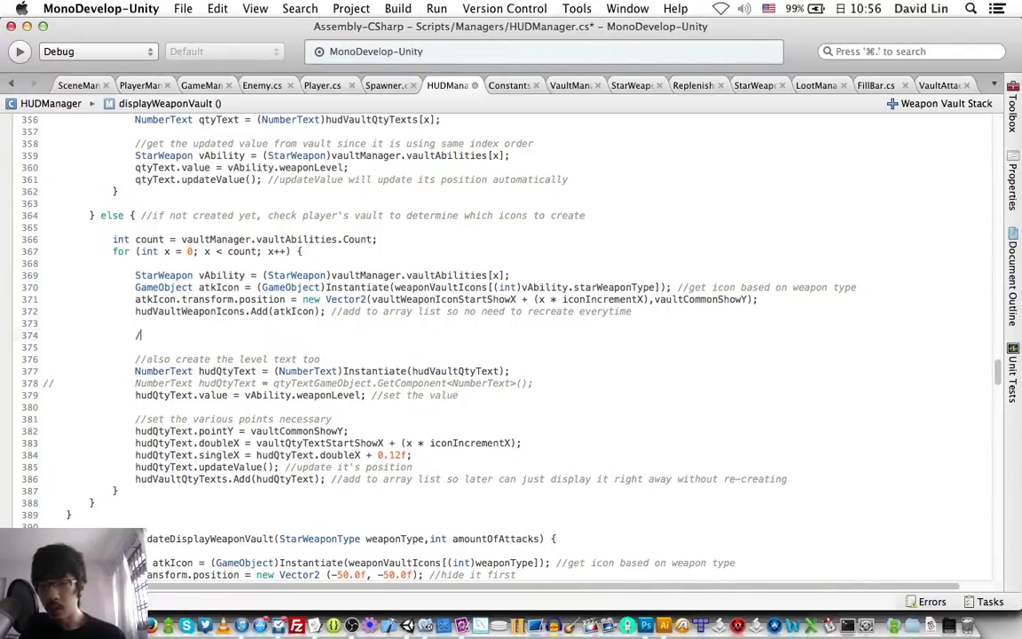
type("/also create th")
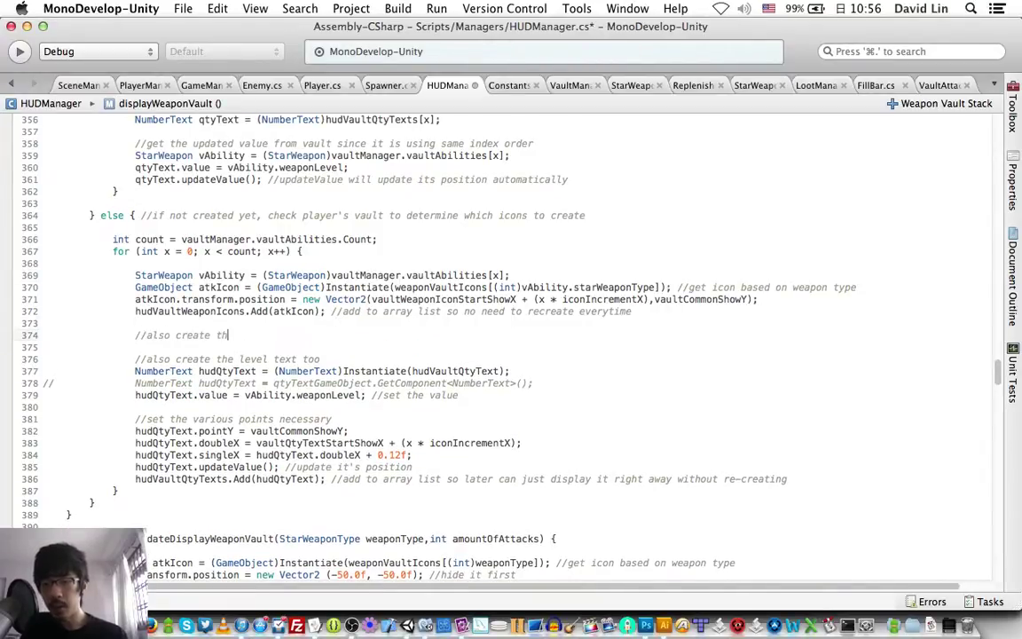
type("e gackgrou")
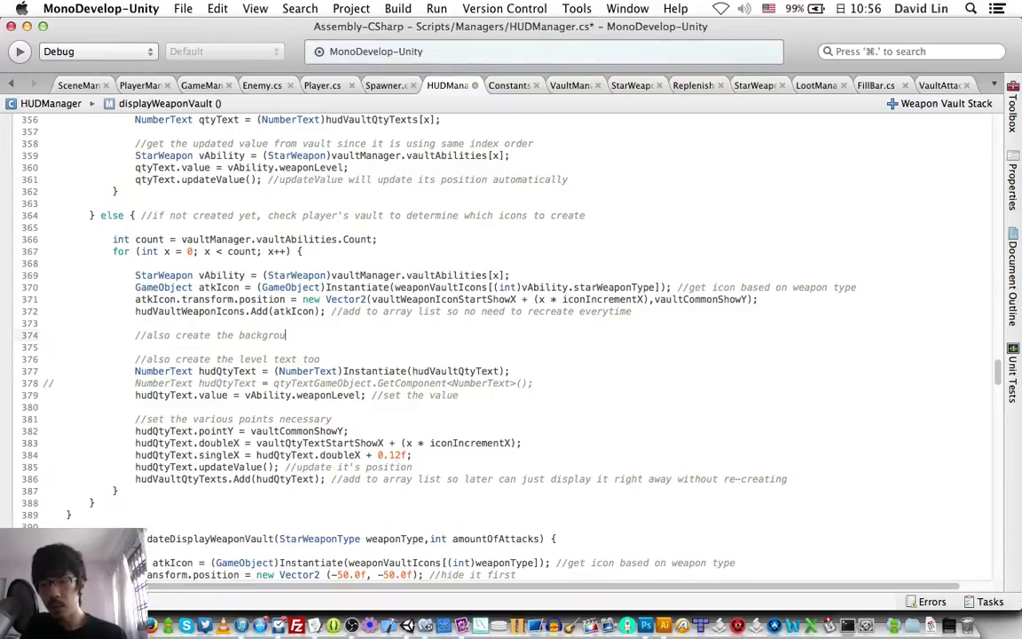
type("nd for the le")
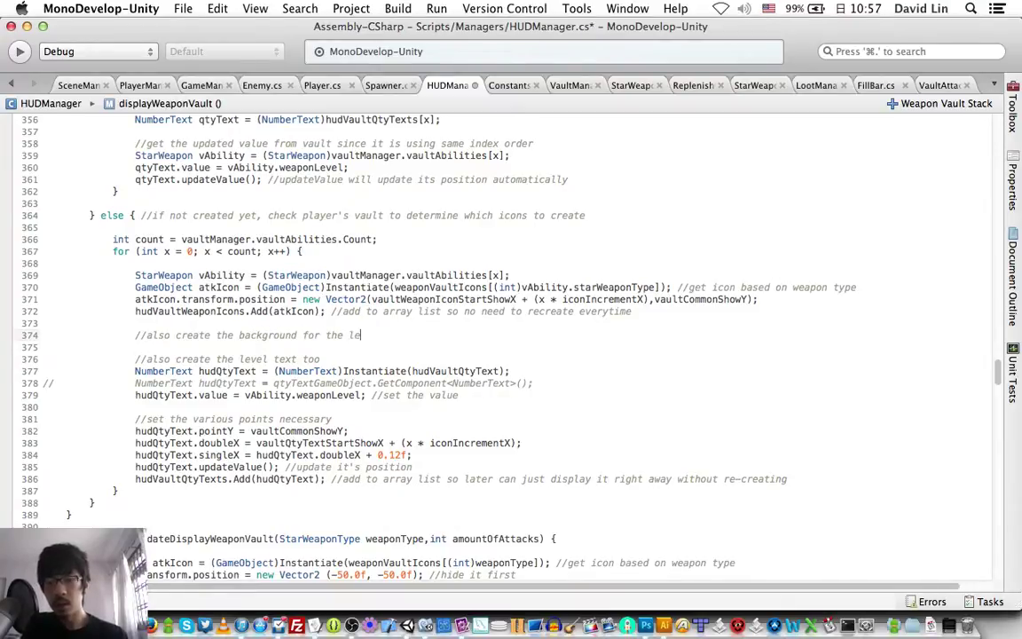
type("vel text")
key("Return")
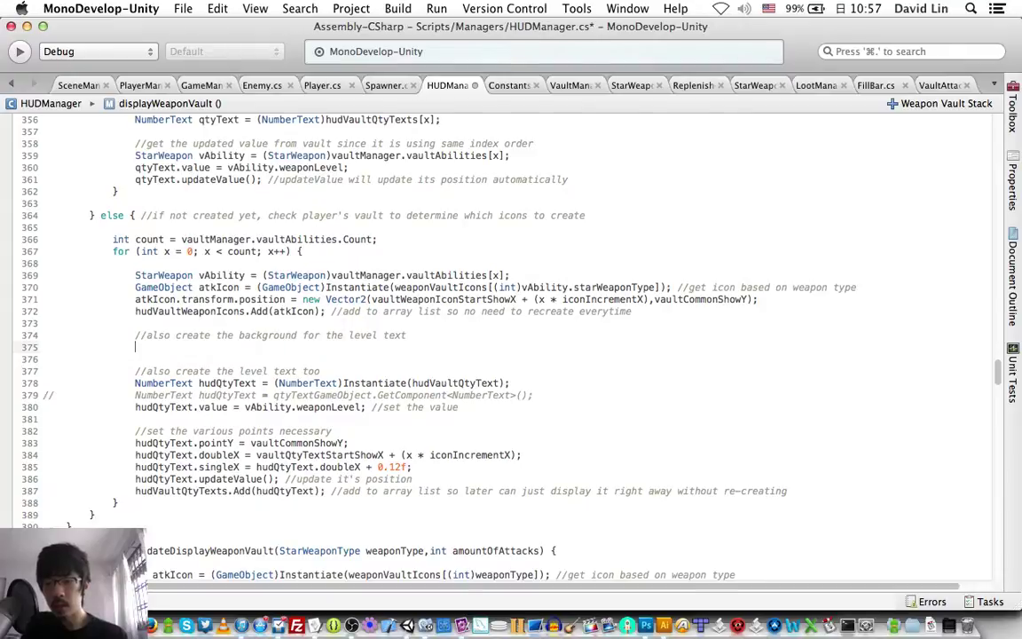
type("GameObject")
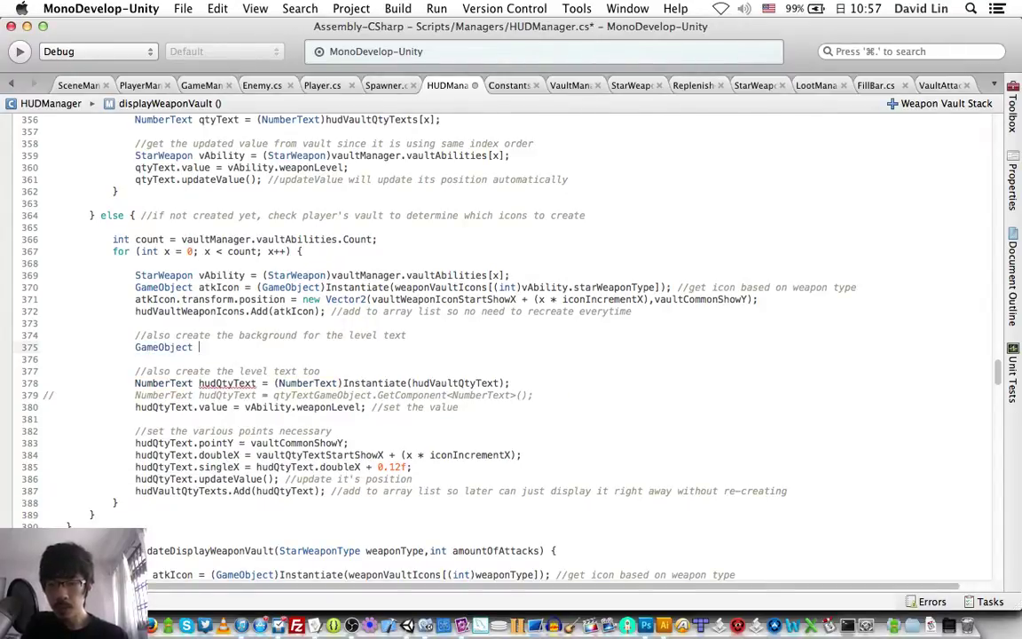
type(" levelBG = ")
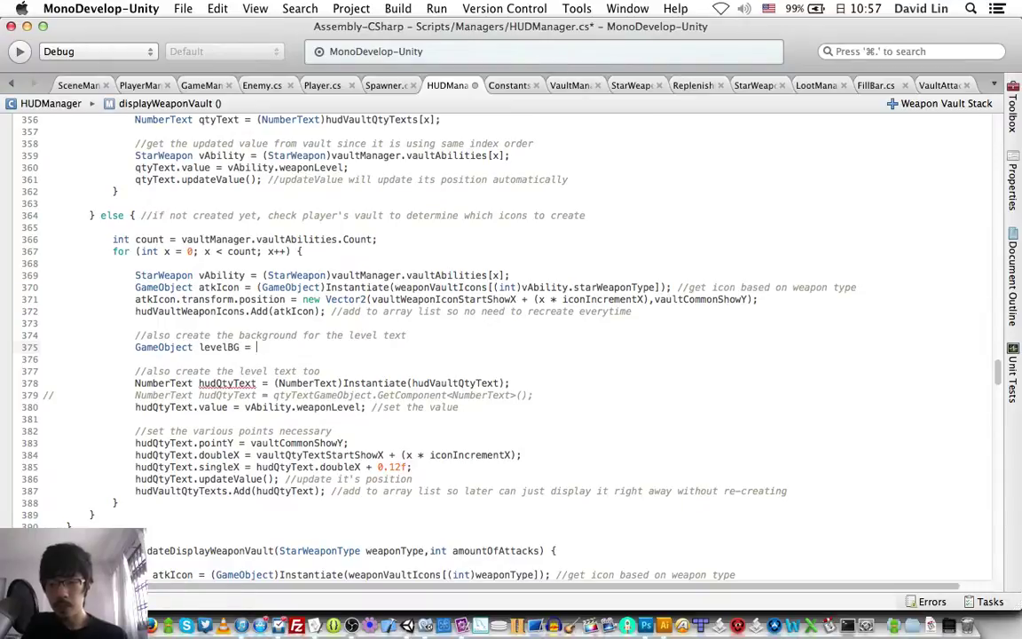
type("(GameObject)")
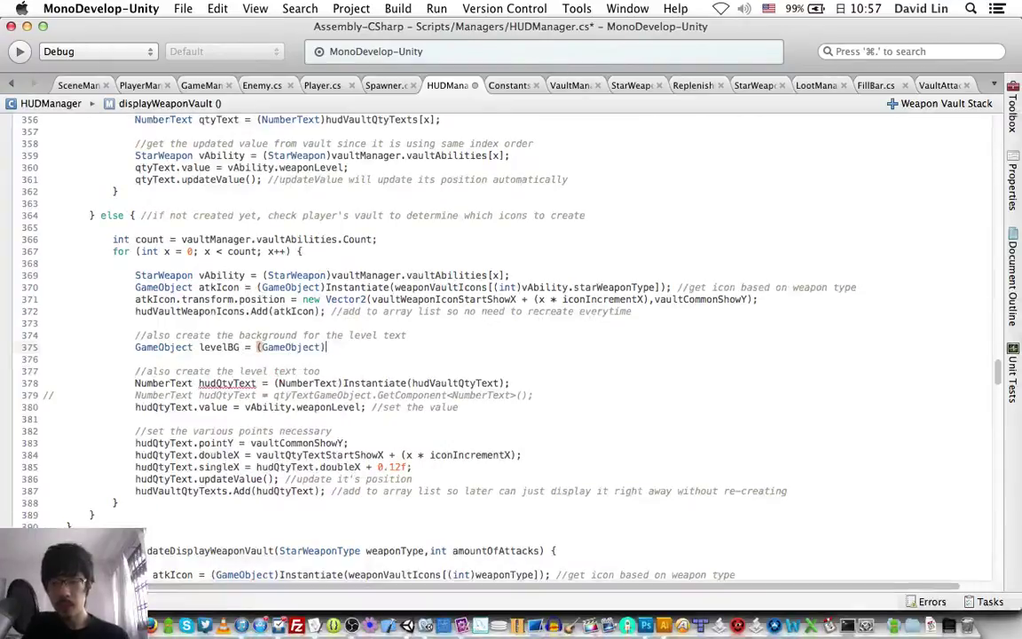
type("Ins")
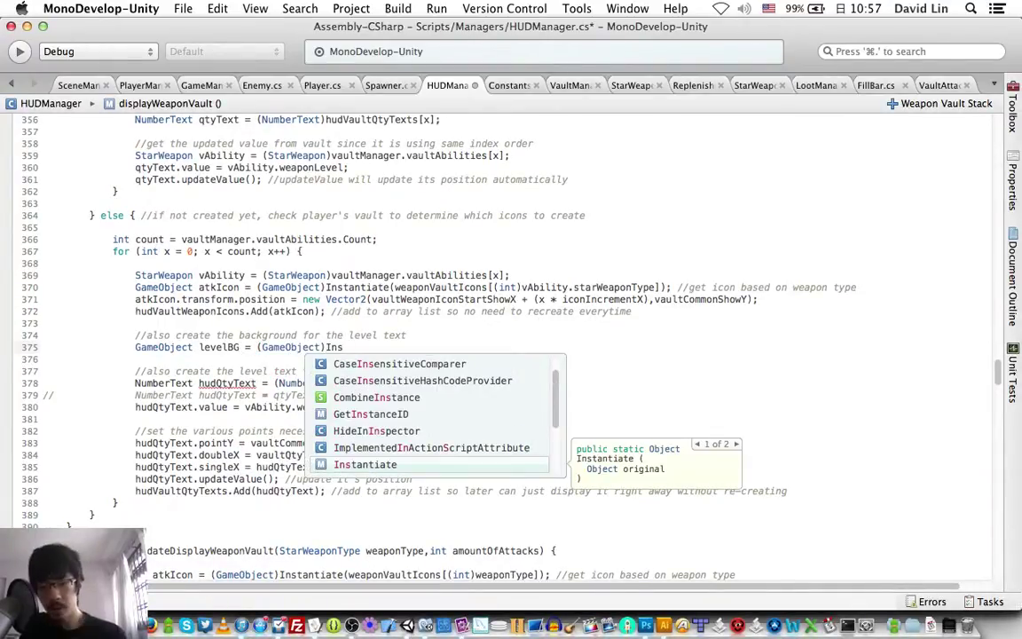
key("Return")
type("(")
type("hudVaultAbilityLVBG")
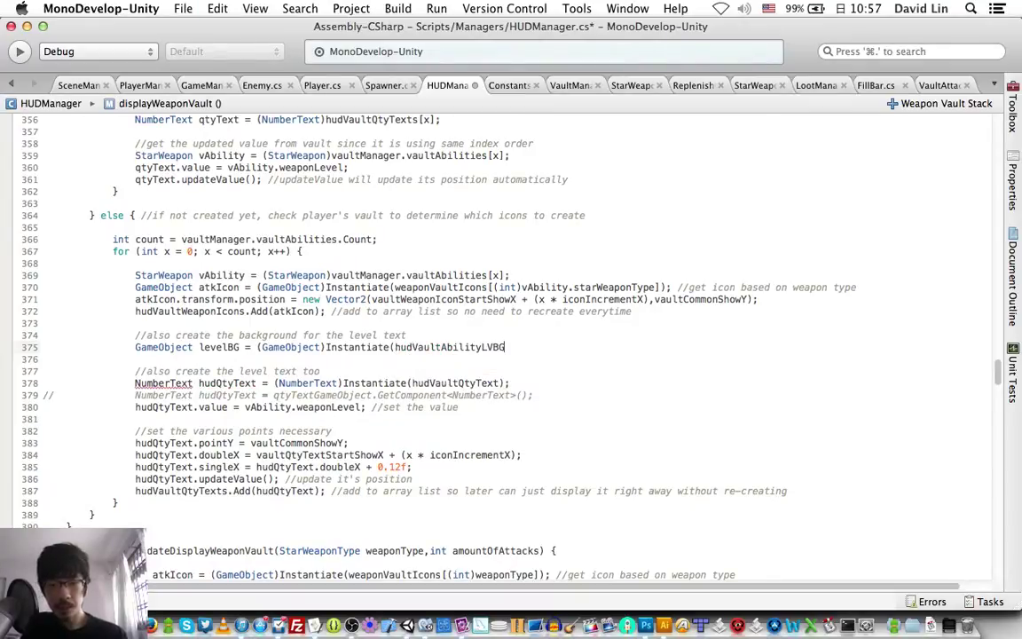
type(");")
key("super+s")
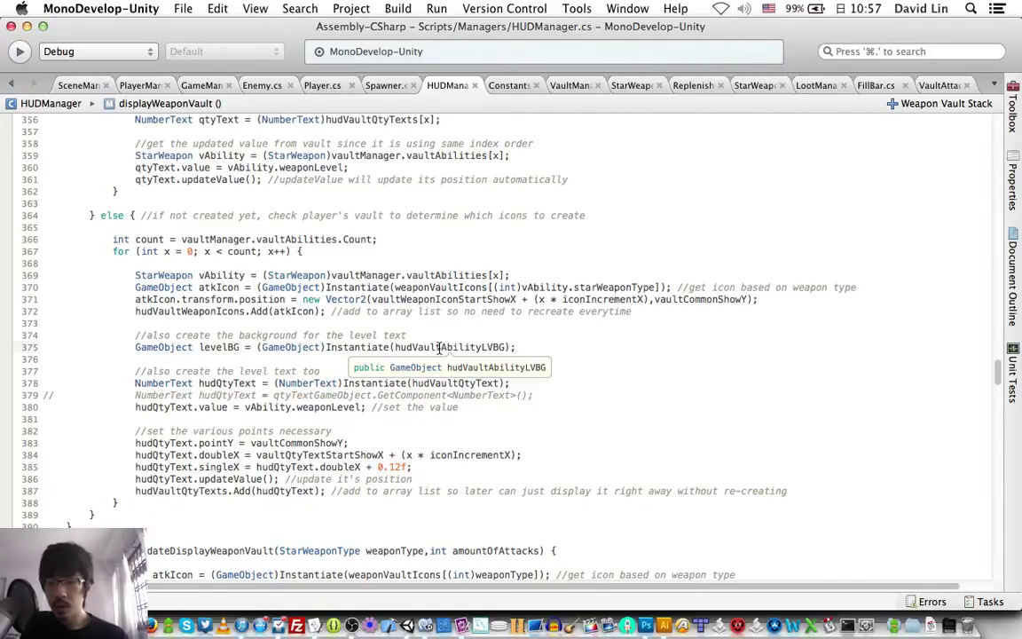
- Begin levelBG's position as a new Vector2, starting the x value at vaultQtyTextStartShowX
key("Return")
type("levelBG")
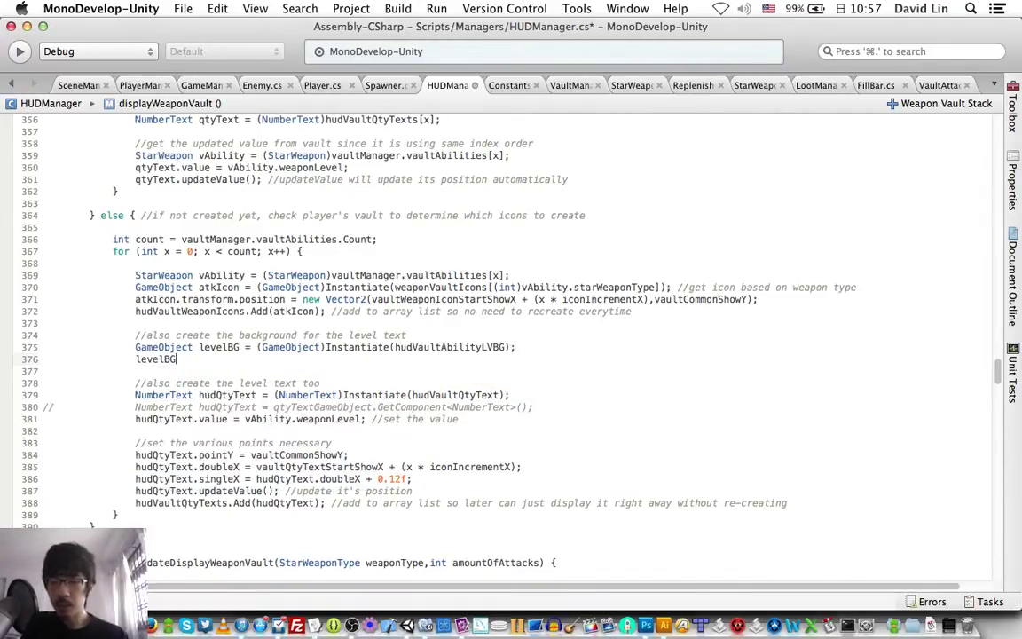
type(".transform.p")
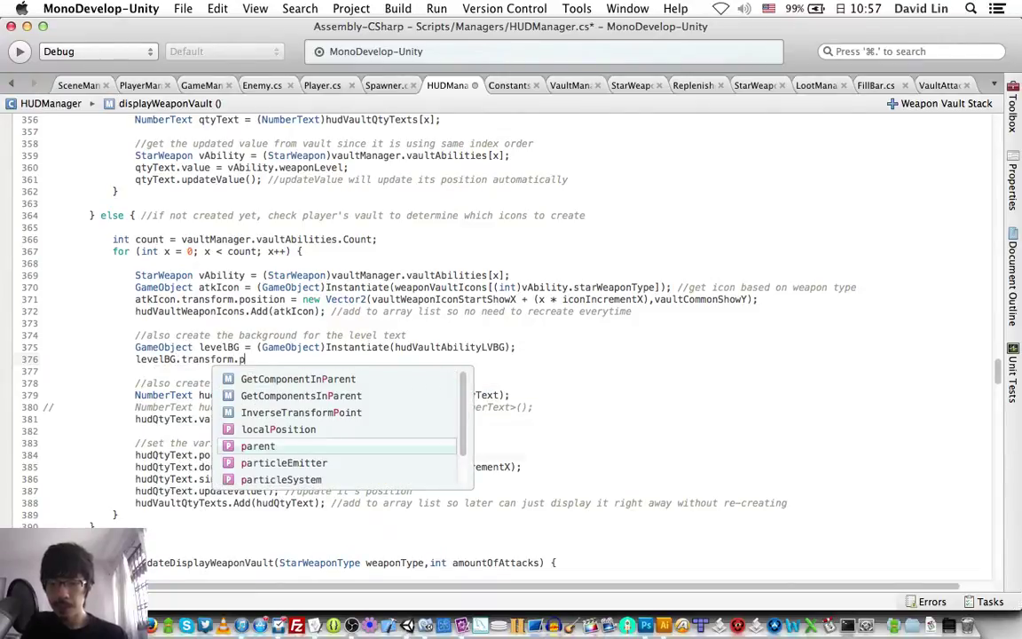
type("osition = new")
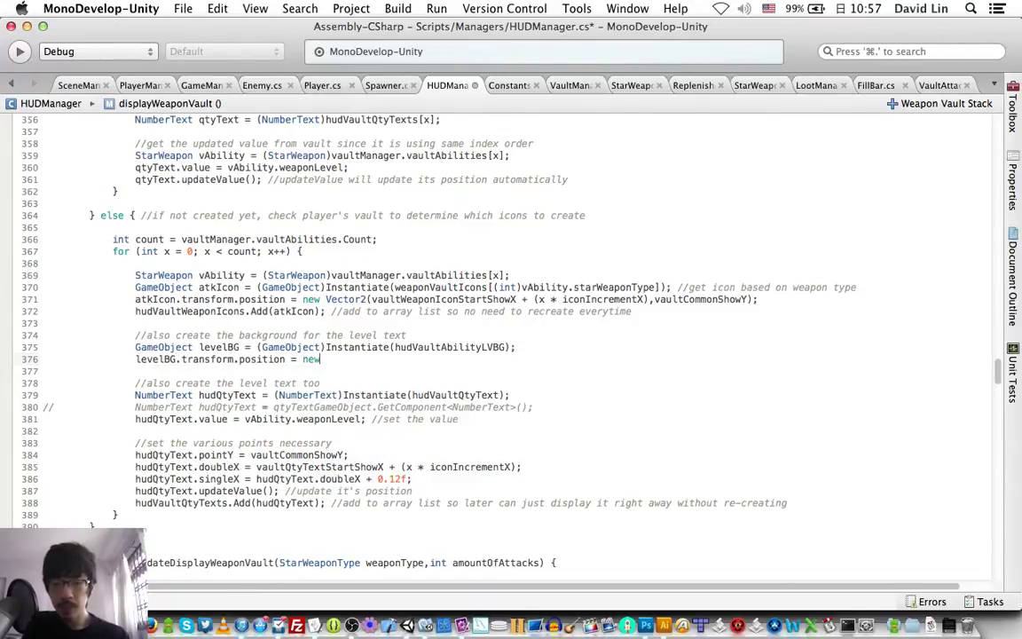
type(" Vector2(vaultw")
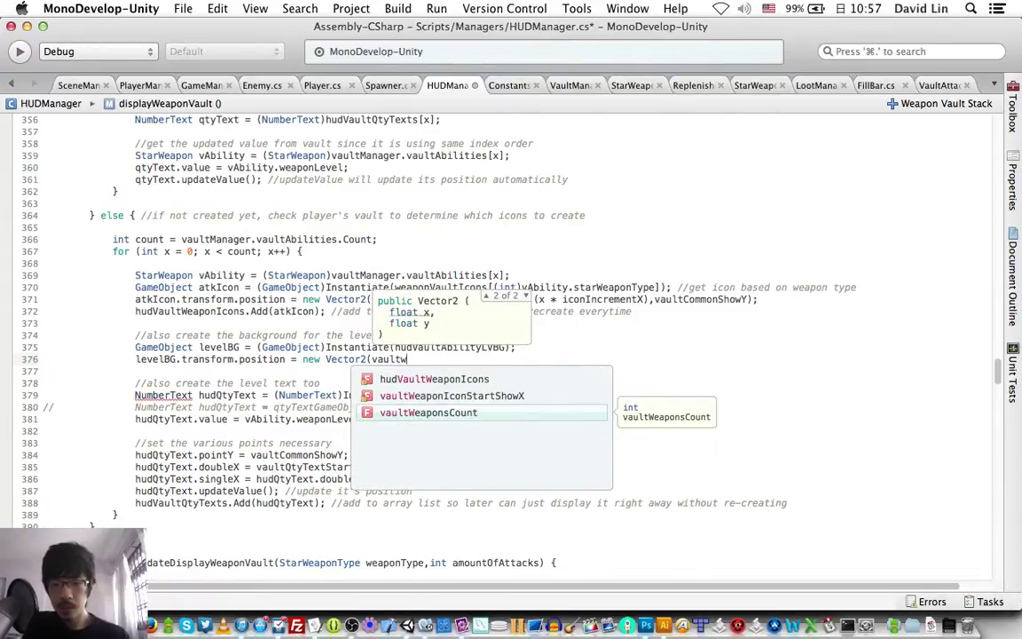
key("Up")
key("Return")
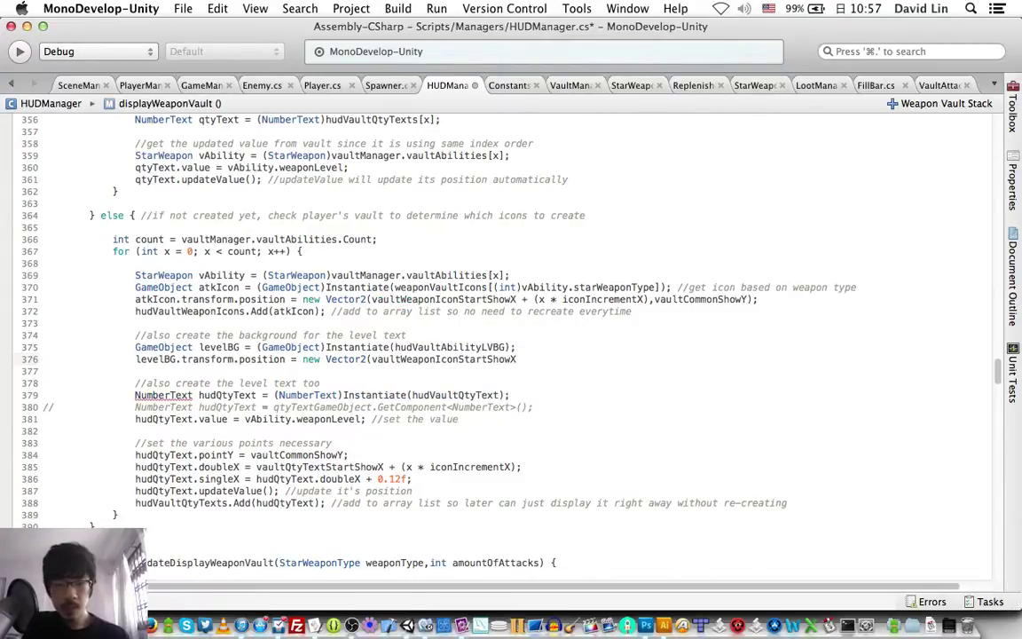
type("+ ")
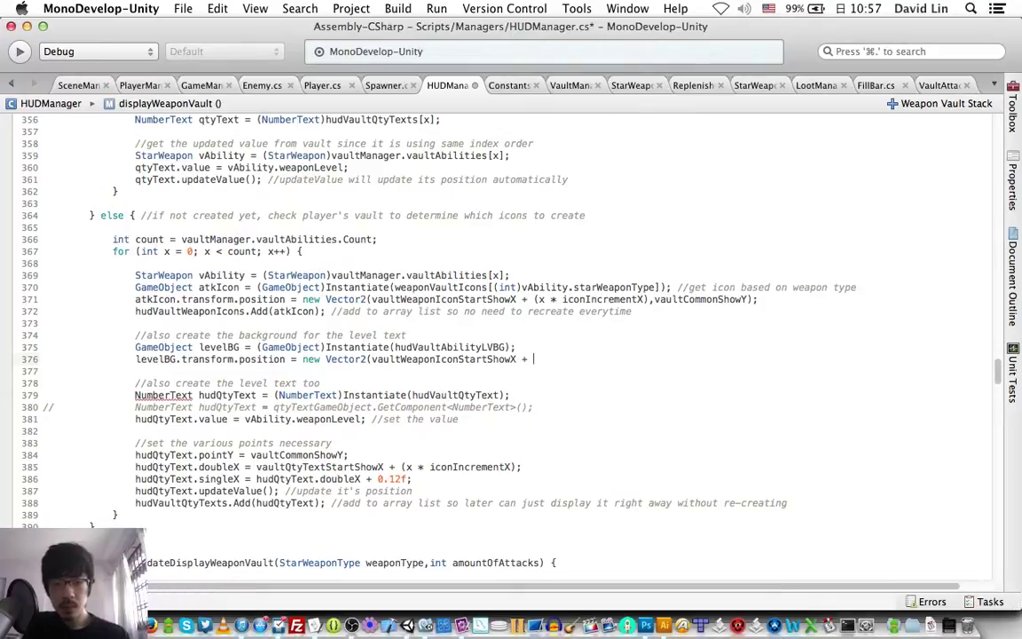
type("(x")
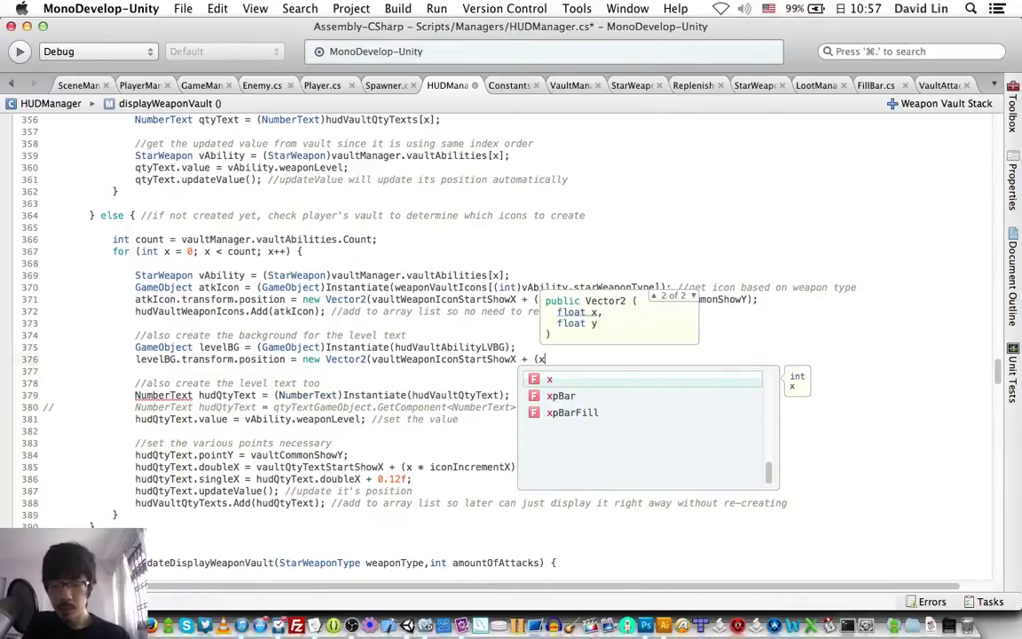
key("Escape")
key("shift+alt+Left")
key("shift+alt+Left")
key("shift+alt+Left")
key("shift+alt+Left")
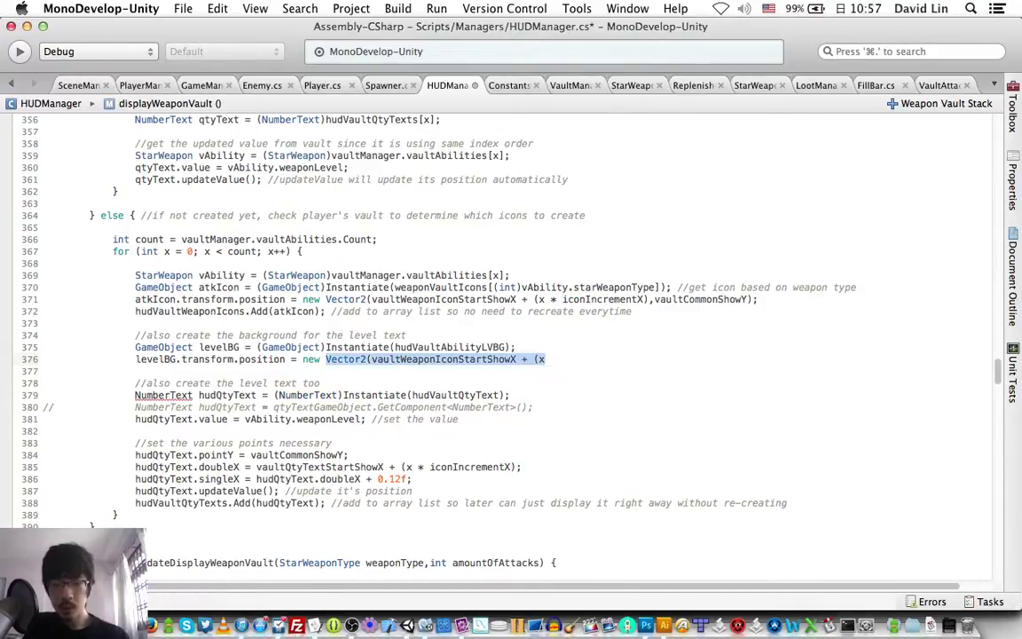
type("vaultq")
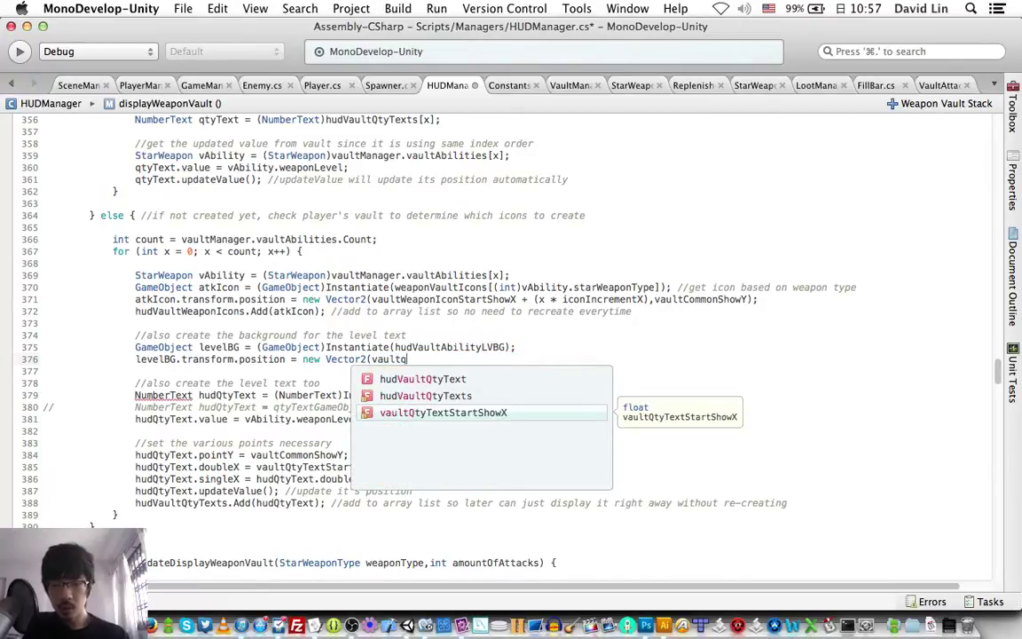
key("Return")
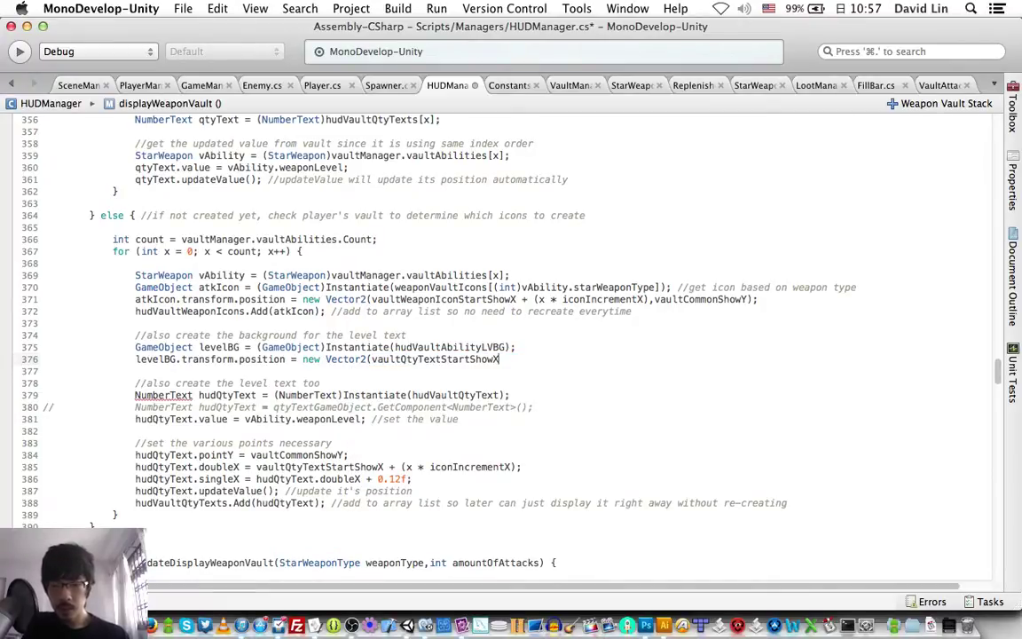
- Complete the position as vaultQtyTextStartShowX + (x * iconIncrementX), vaultCommonShowY and save HUDManager.cs
type("+ (x * ")
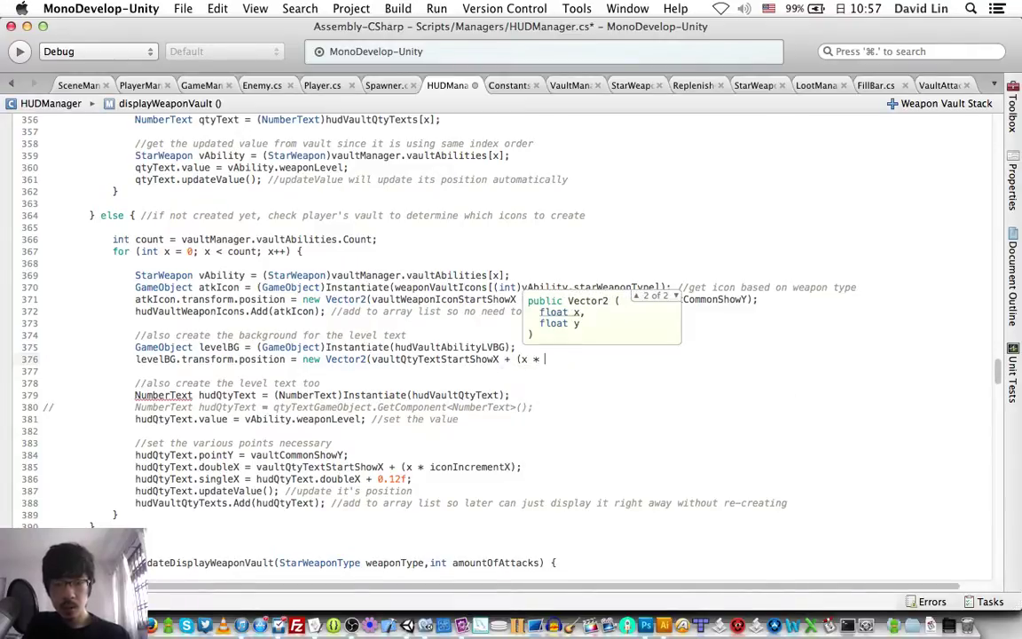
type("iconi")
key("Return")
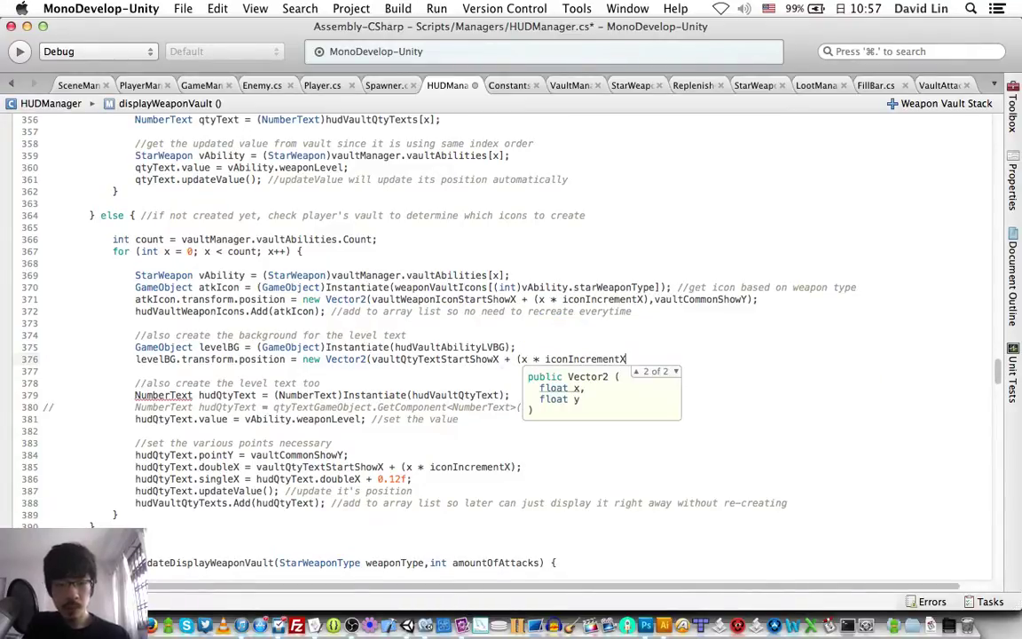
type(",vault")
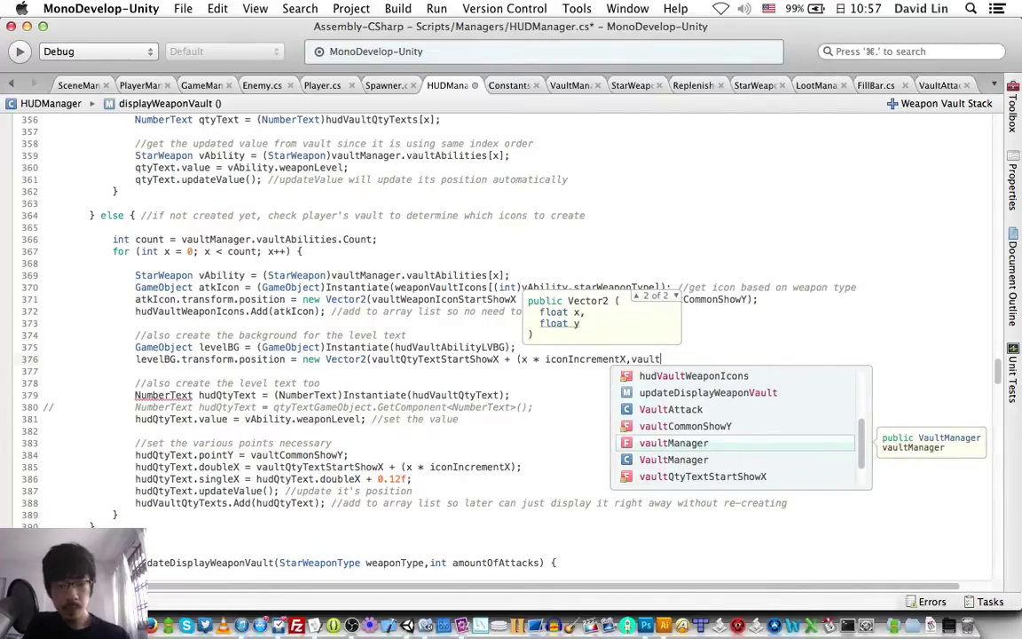
type("C")
key("Return")
type(")")
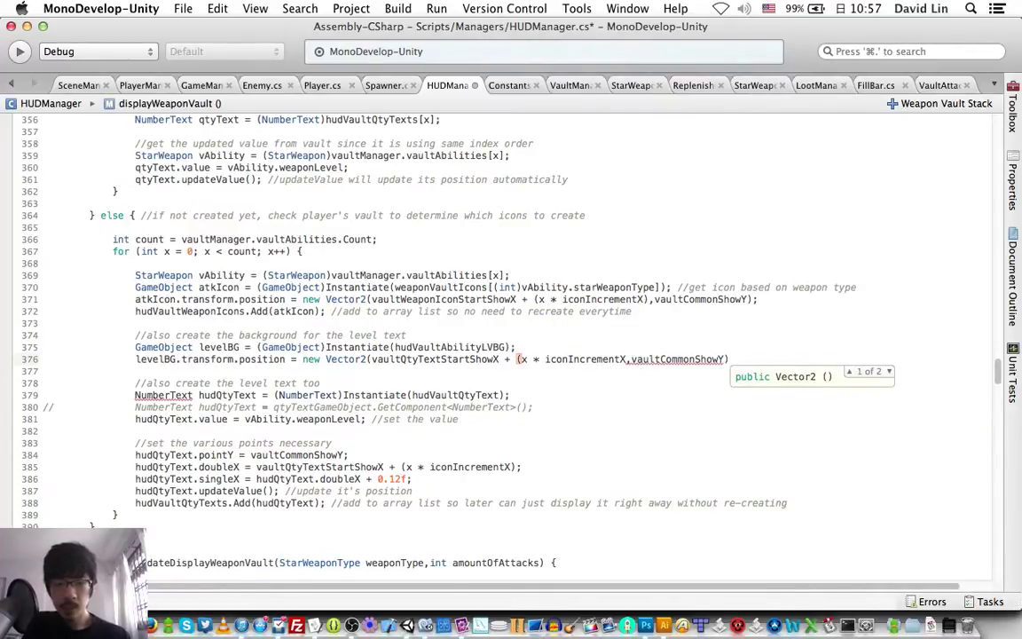
left_click(629, 360)
type(")")
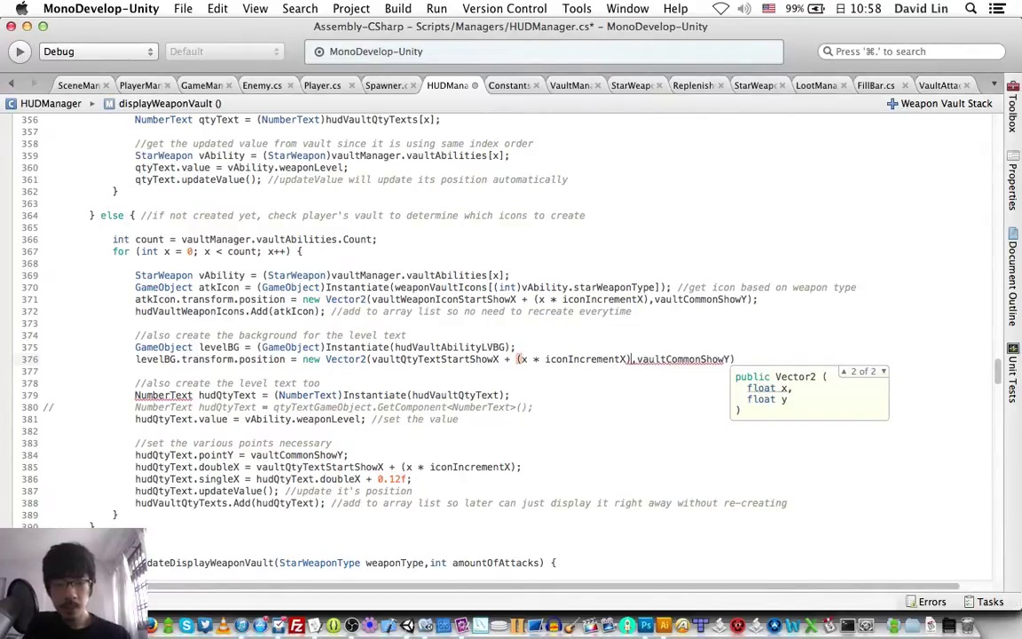
type(";")
left_click(516, 347)
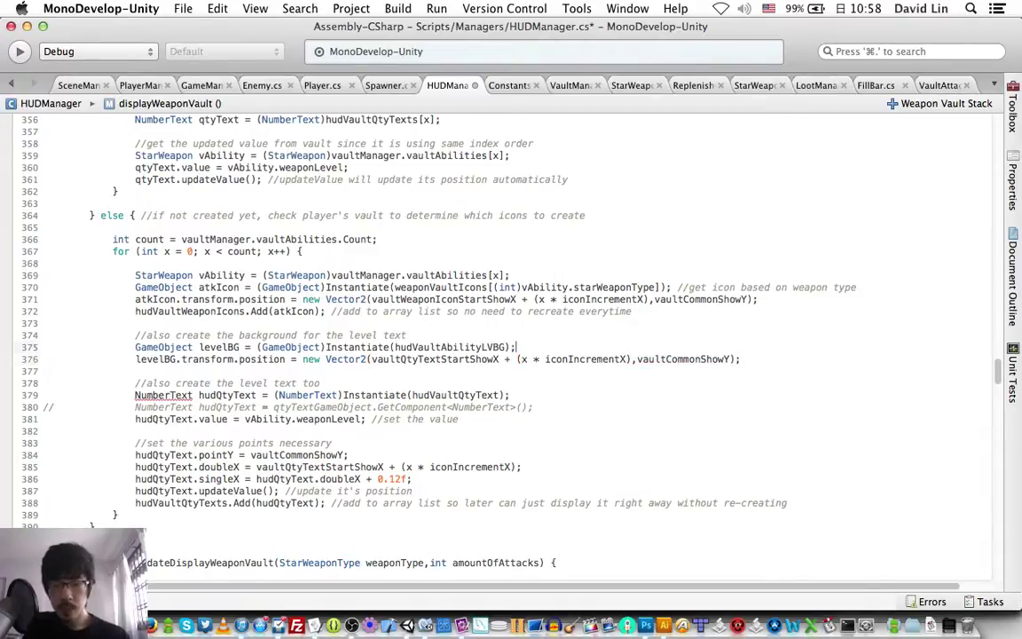
key("super+s")
left_click(135, 371)
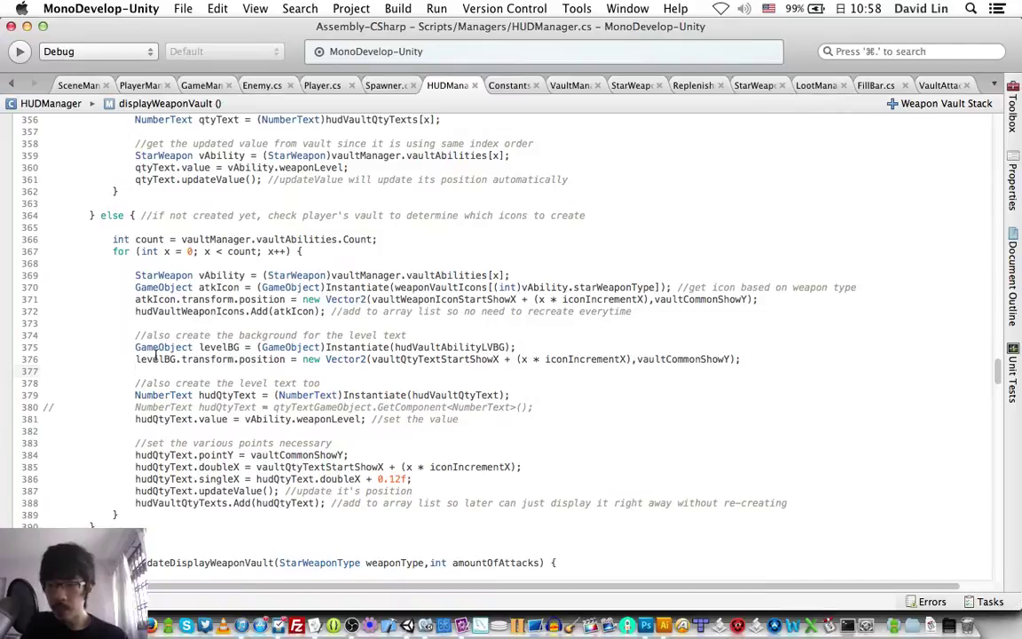
- Scroll up to the Weapon Vault field declarations and place the cursor at the end of line 43
double_click(207, 310)
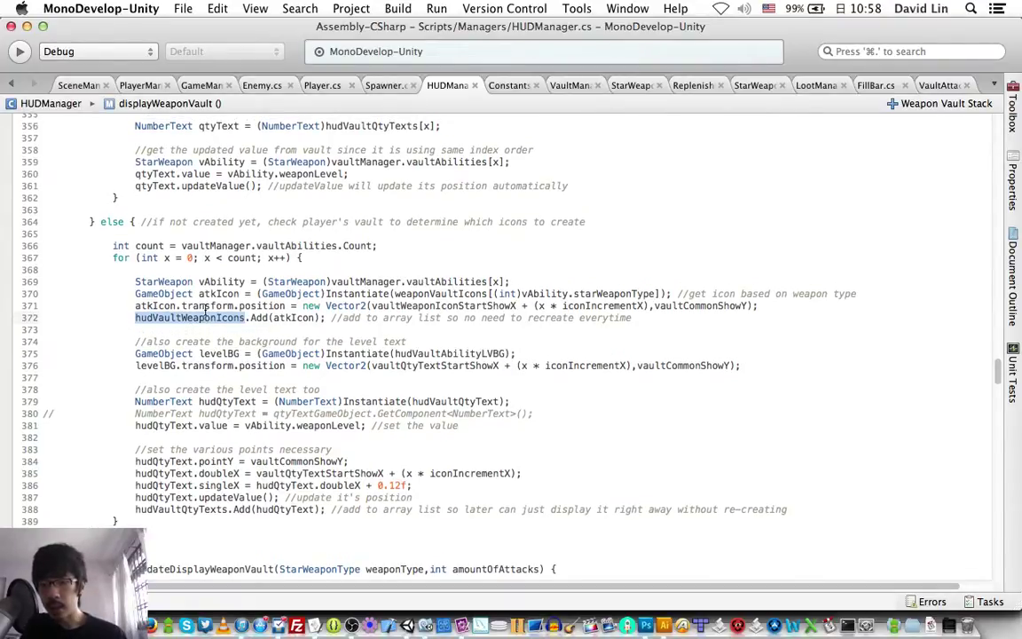
scroll(206, 311, "up", 15)
scroll(206, 309, "up", 12)
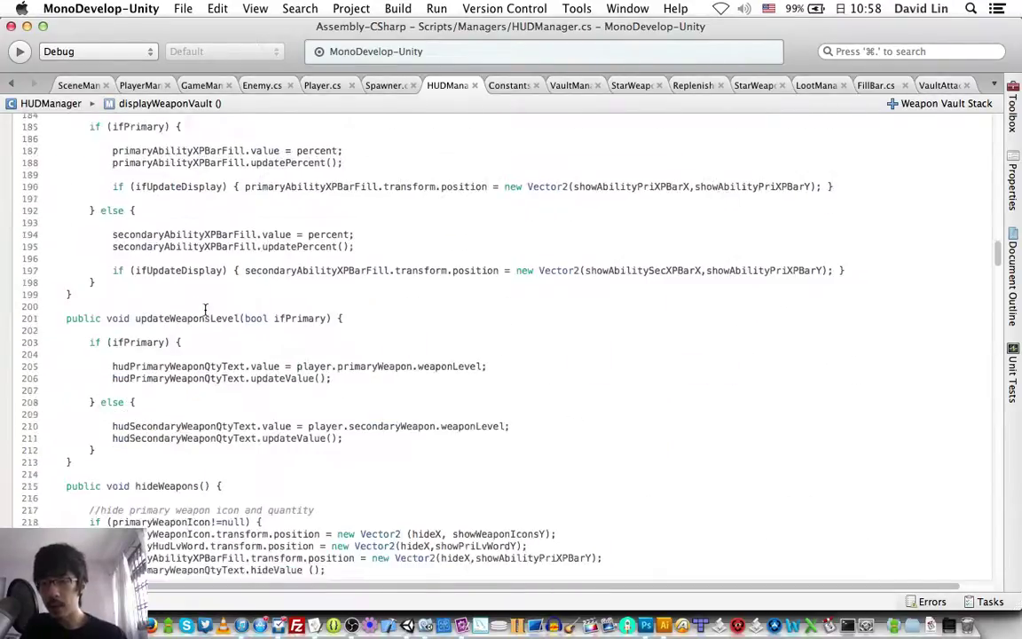
scroll(204, 309, "up", 12)
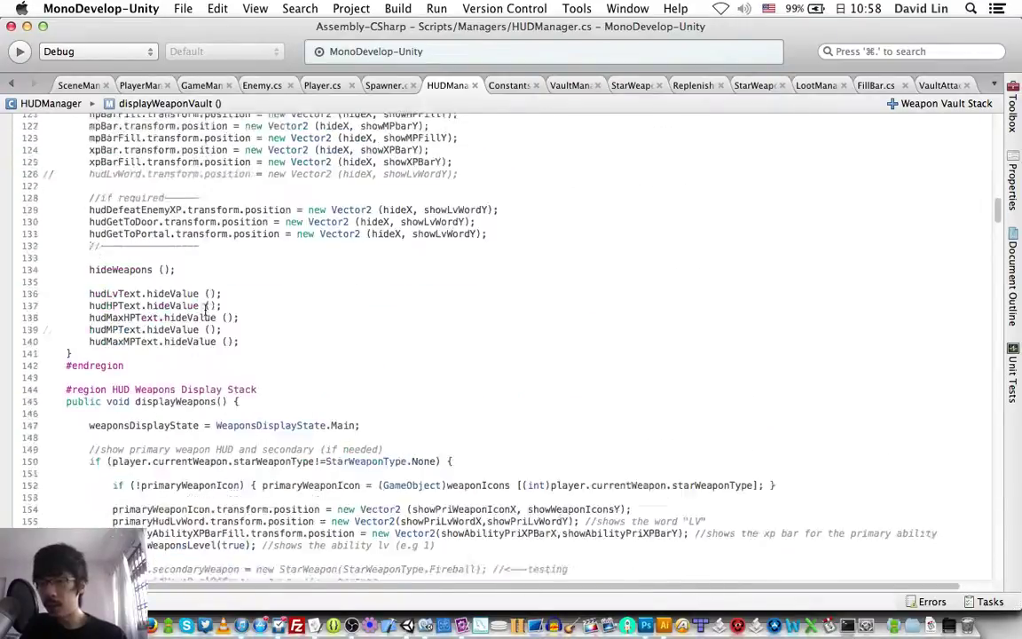
scroll(205, 310, "up", 9)
scroll(206, 310, "down", 2)
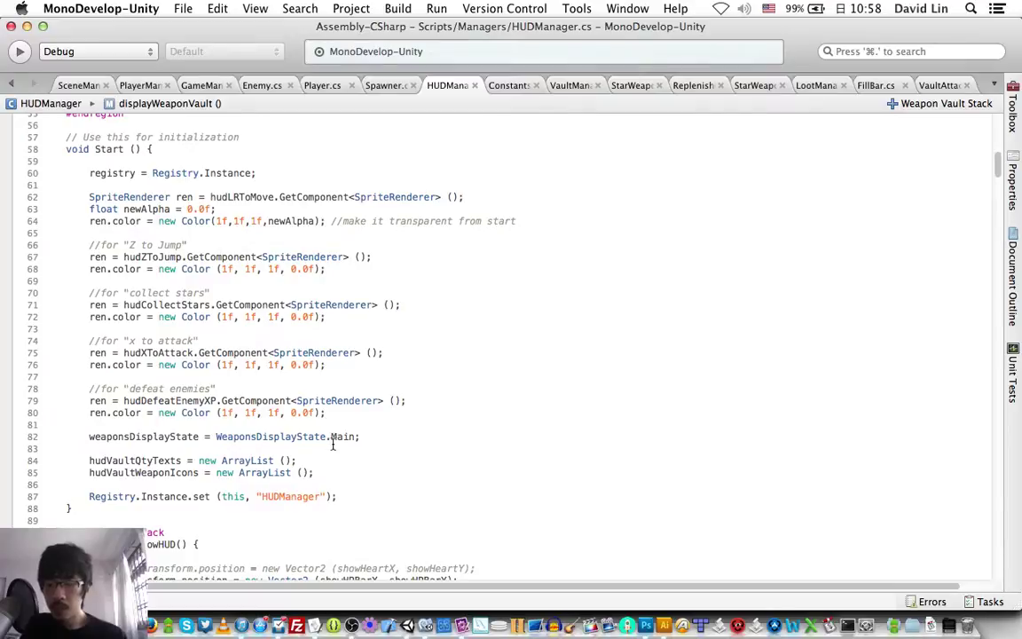
scroll(334, 441, "up", 5)
scroll(333, 444, "up", 1)
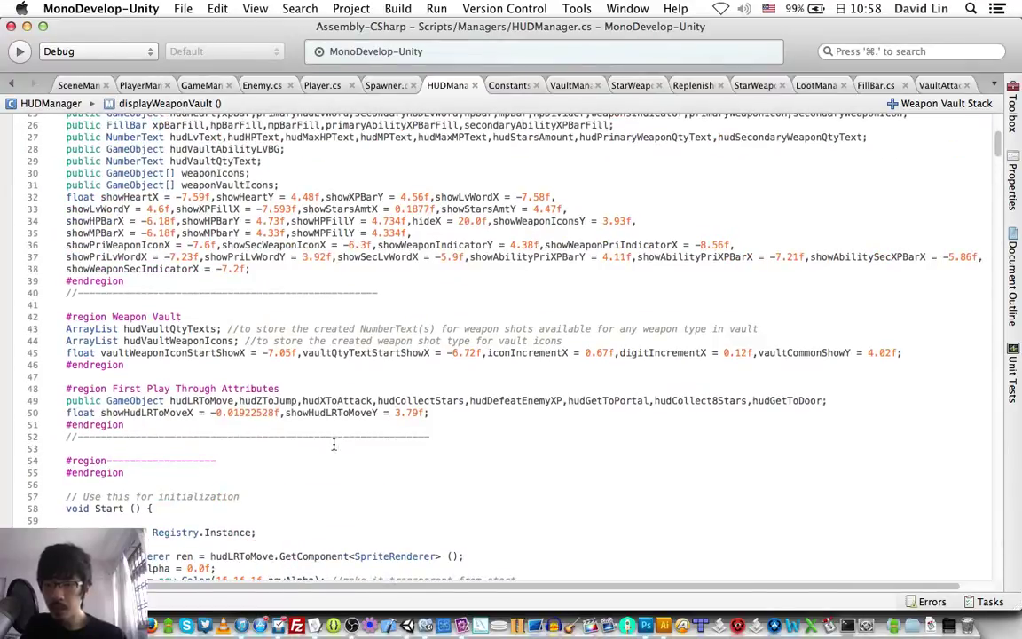
left_click(585, 343)
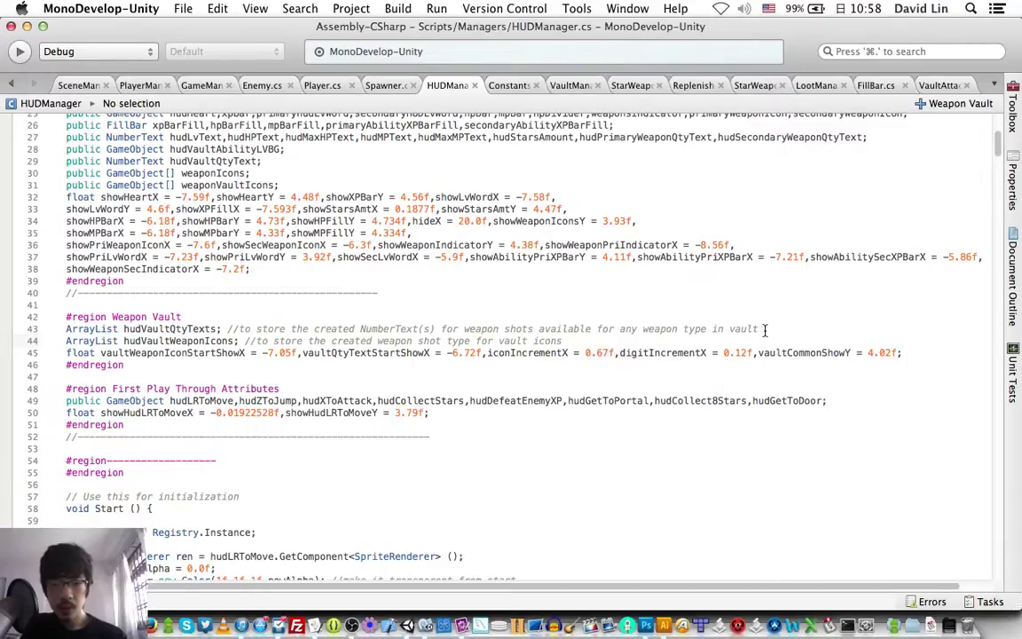
left_click(764, 328)
- Declare ArrayList hudVaultAbilityBGs, commented as green backdrops for the level text, save, and copy its name
key("Return")
type("Arrayli")
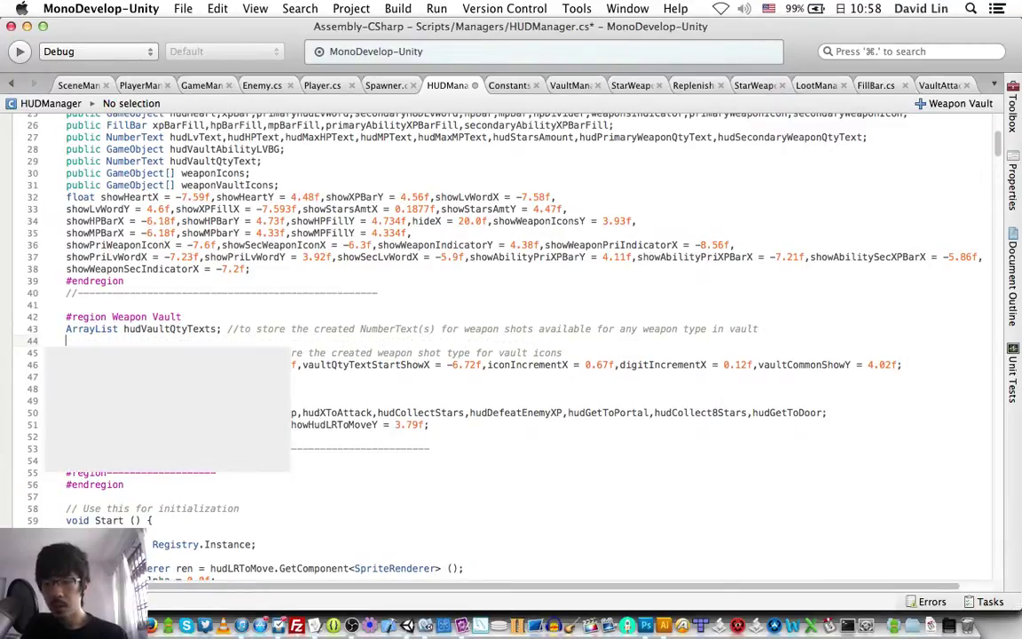
type(" hudV")
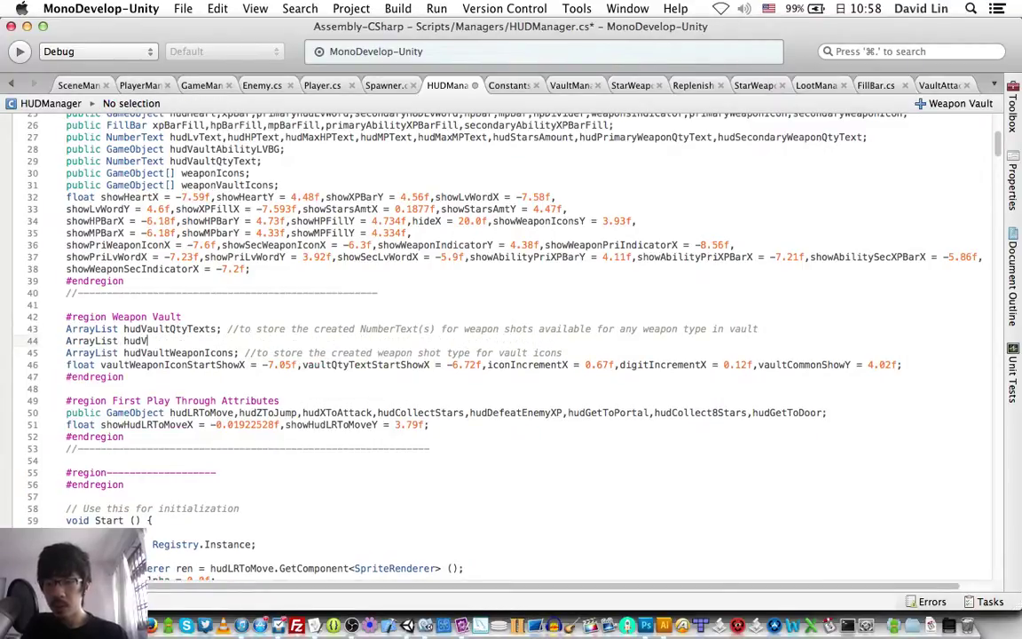
type("aultAbility")
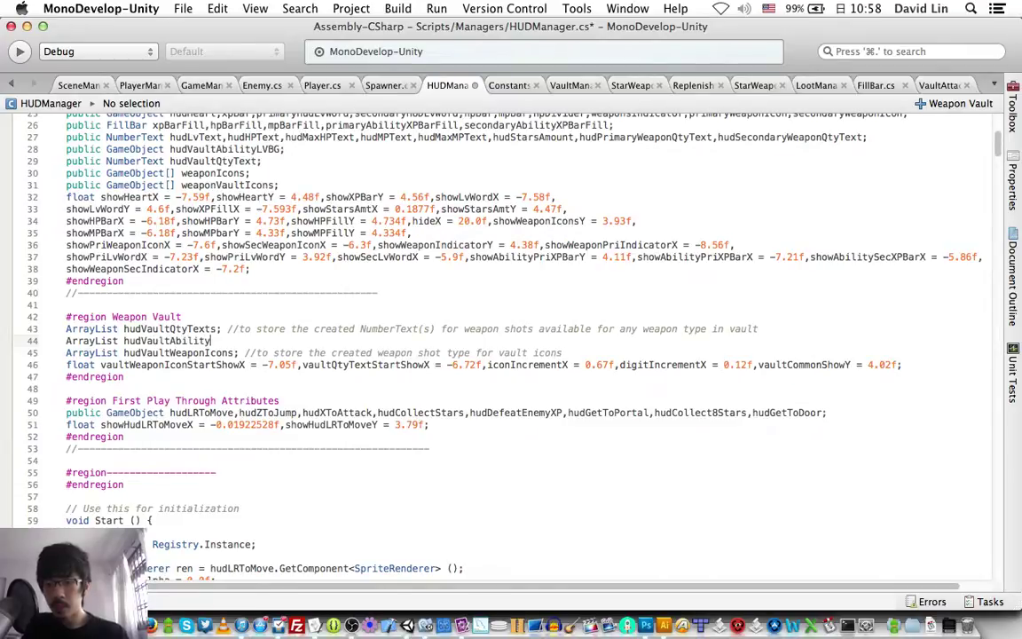
type("BGs;")
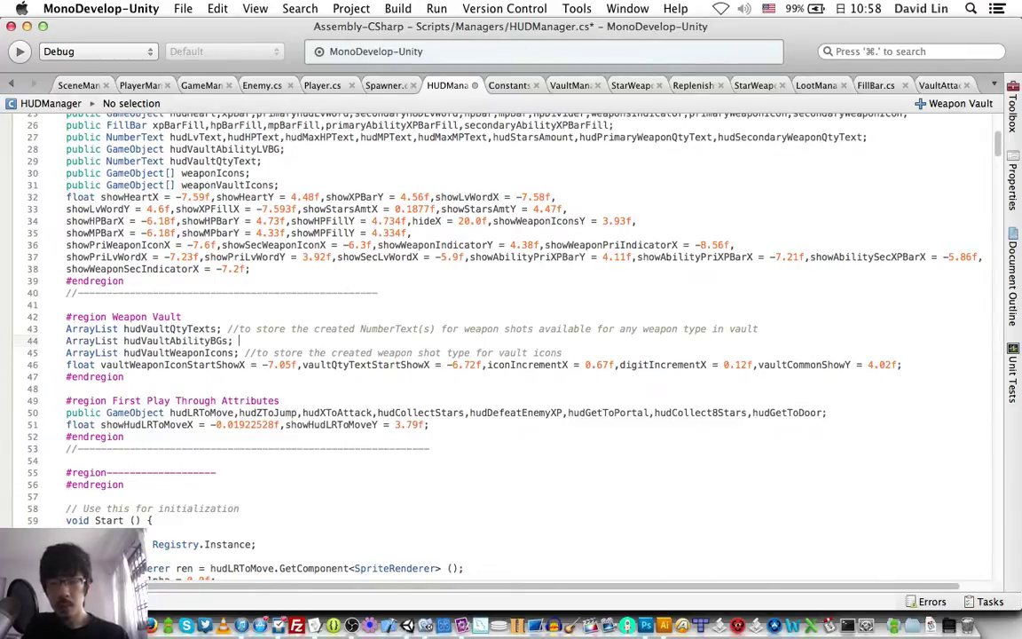
type(" //to store the")
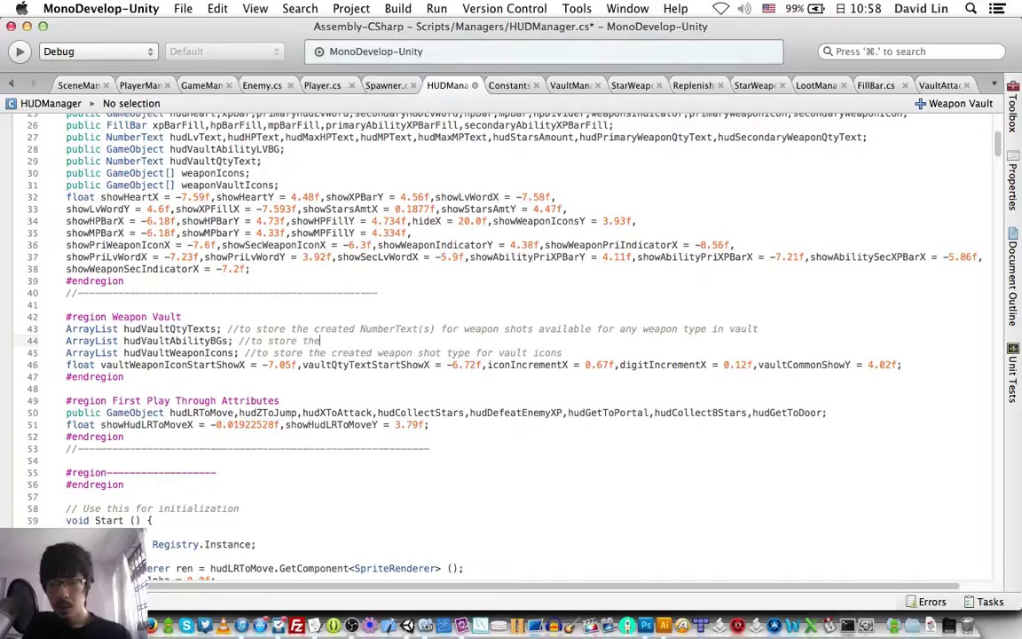
type(" created")
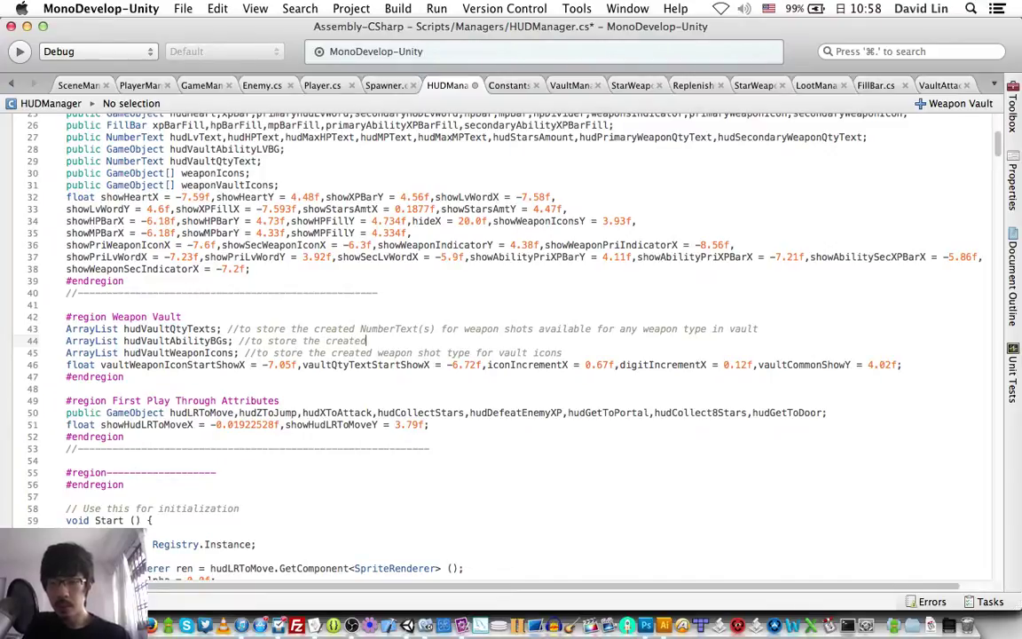
type(" green")
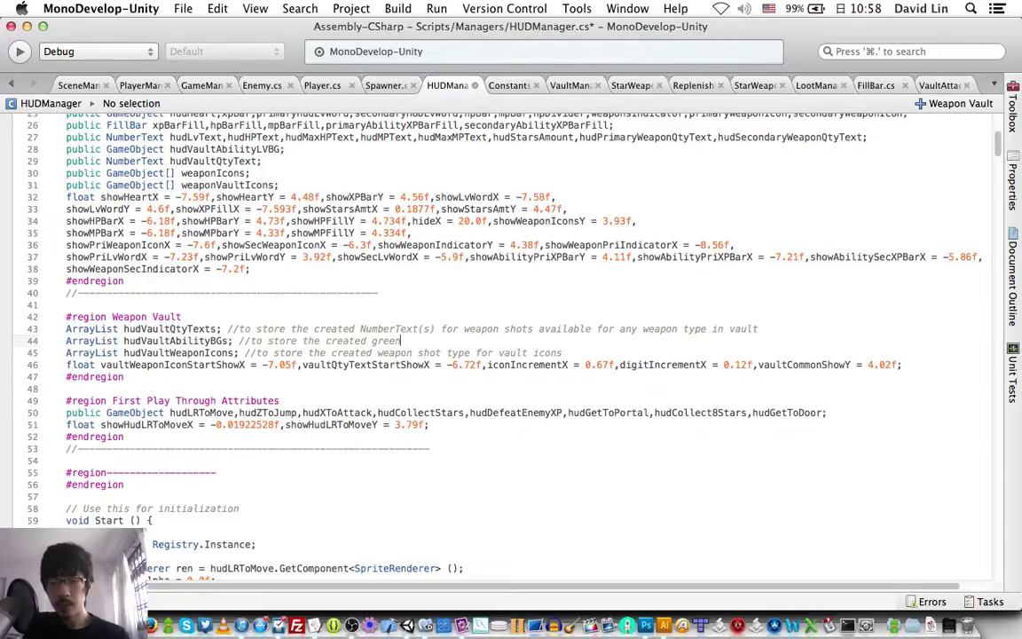
type(" game")
key("BackSpace")
key("BackSpace")
key("BackSpace")
key("BackSpace")
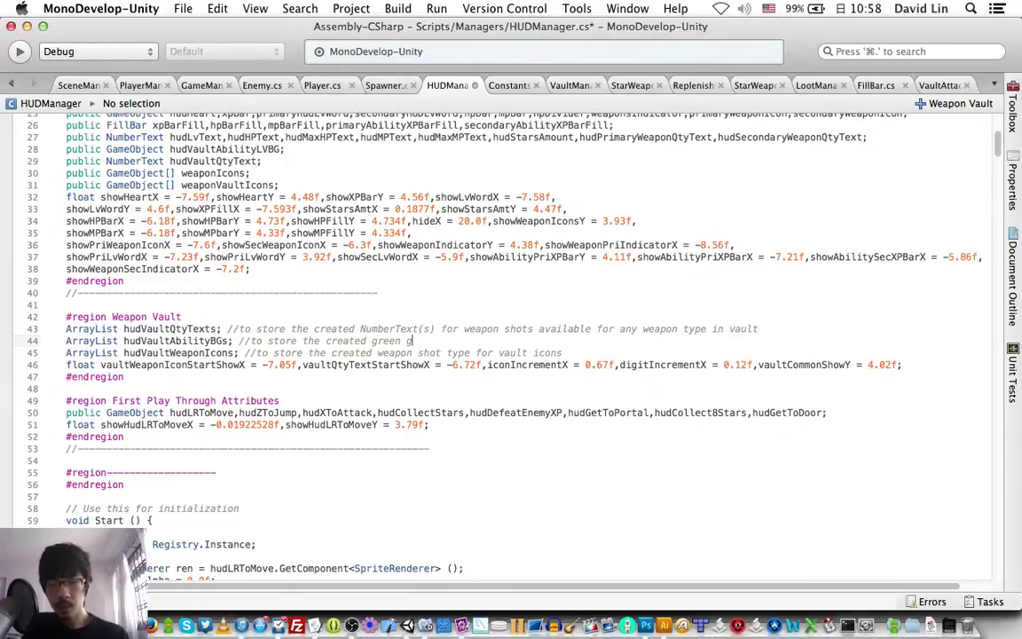
type("backgr")
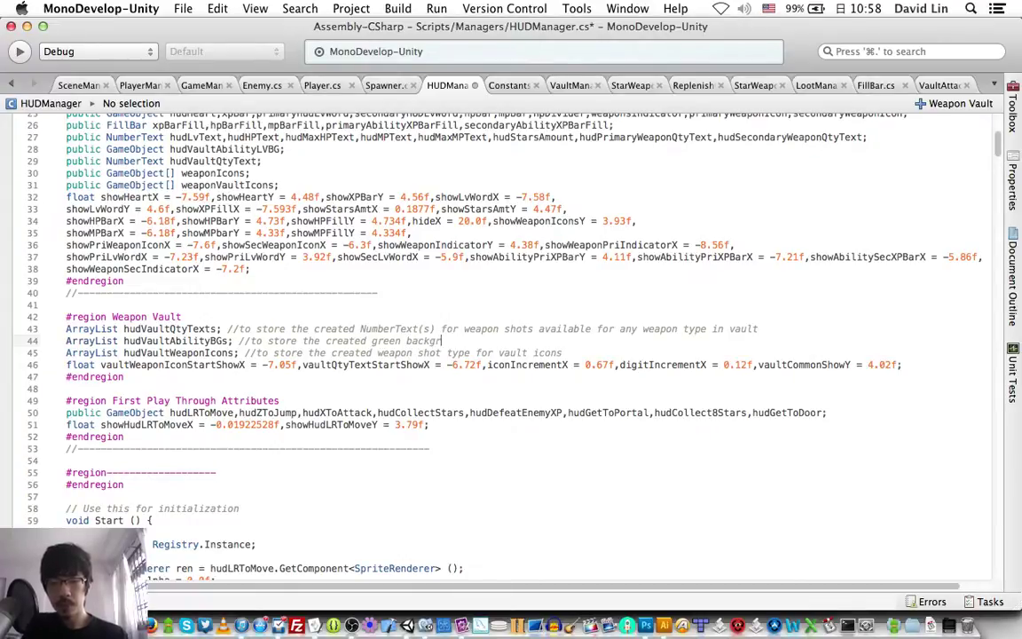
type("ounds as bac")
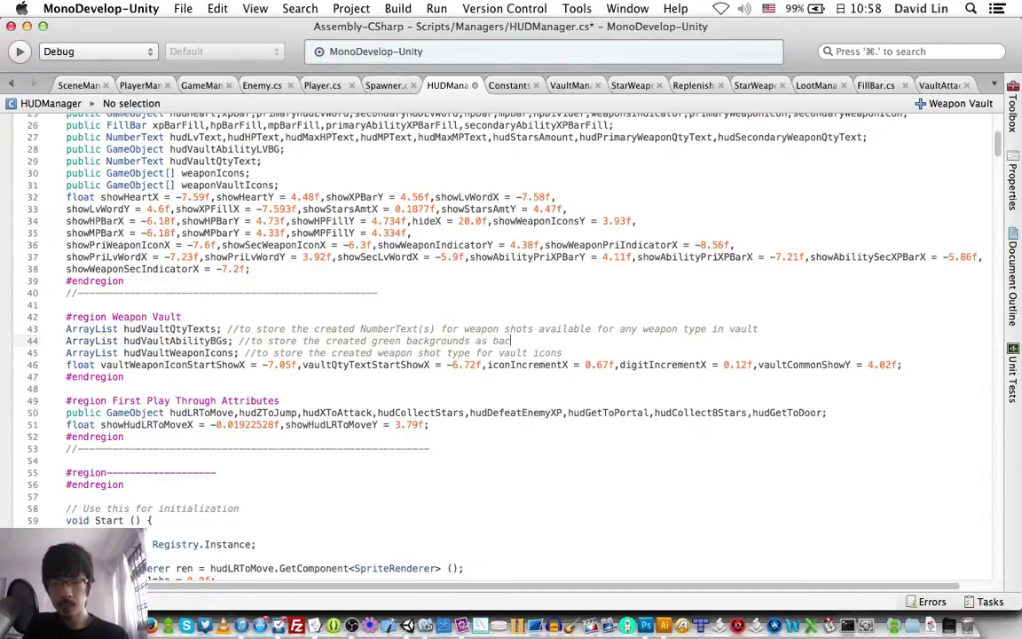
type("kdrops for the level text")
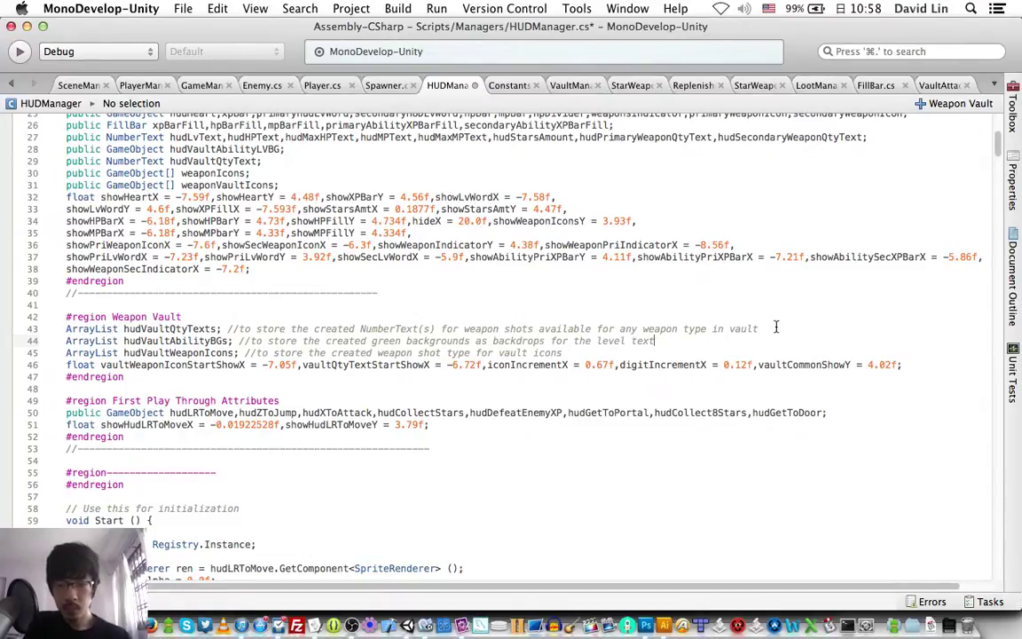
key("super+s")
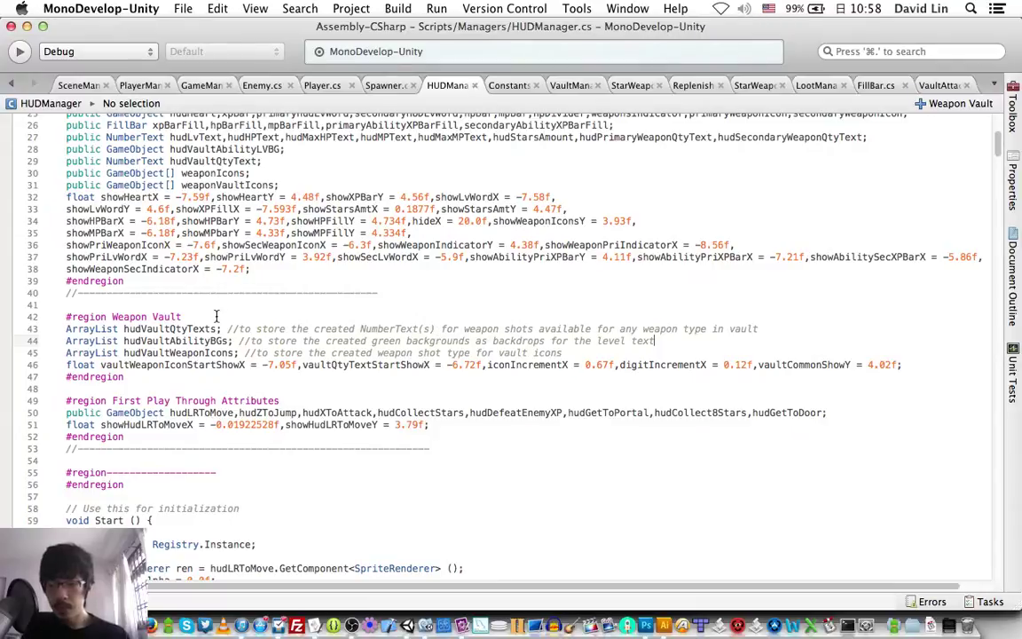
double_click(178, 340)
key("super+c")
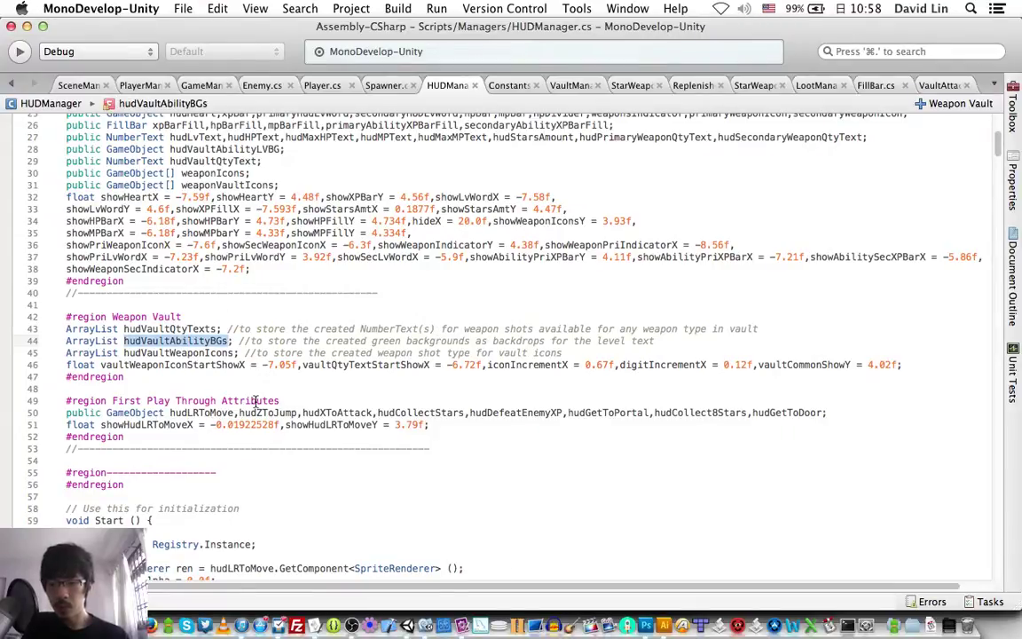
- Add hudVaultAbilityBGs = new ArrayList (); on line 87 in Start() and save
scroll(256, 401, "down", 10)
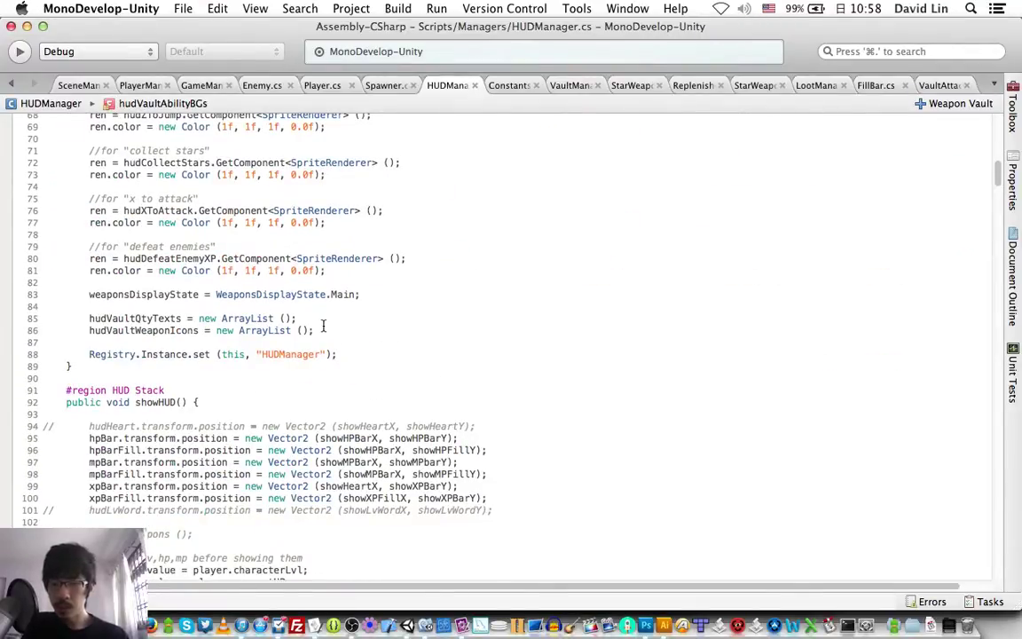
left_click(322, 330)
key("Return")
key("super+v")
type("= ")
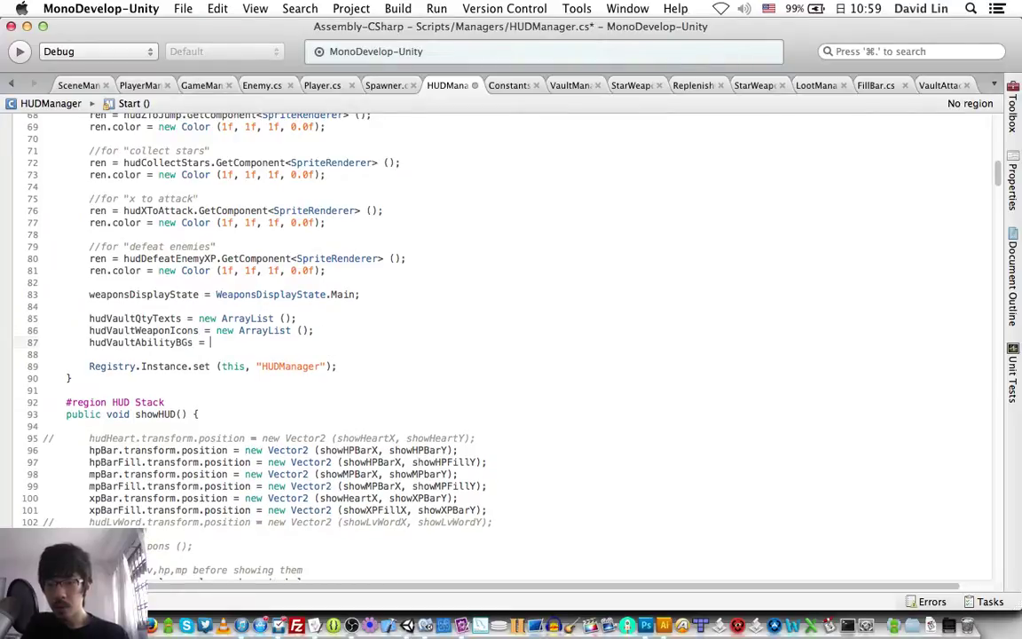
type("new ArrayLi")
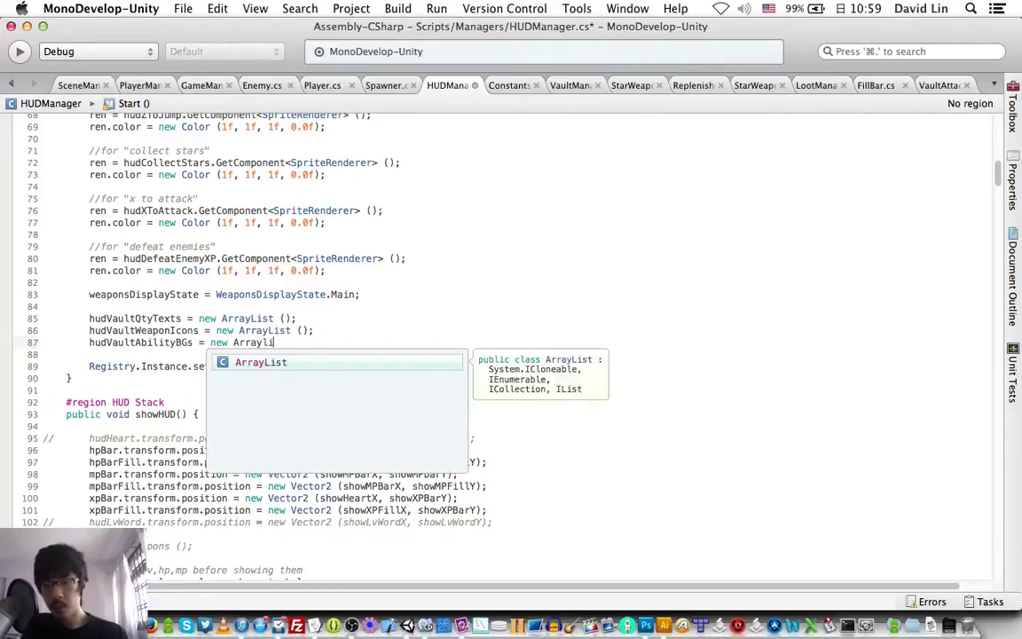
type("st ()")
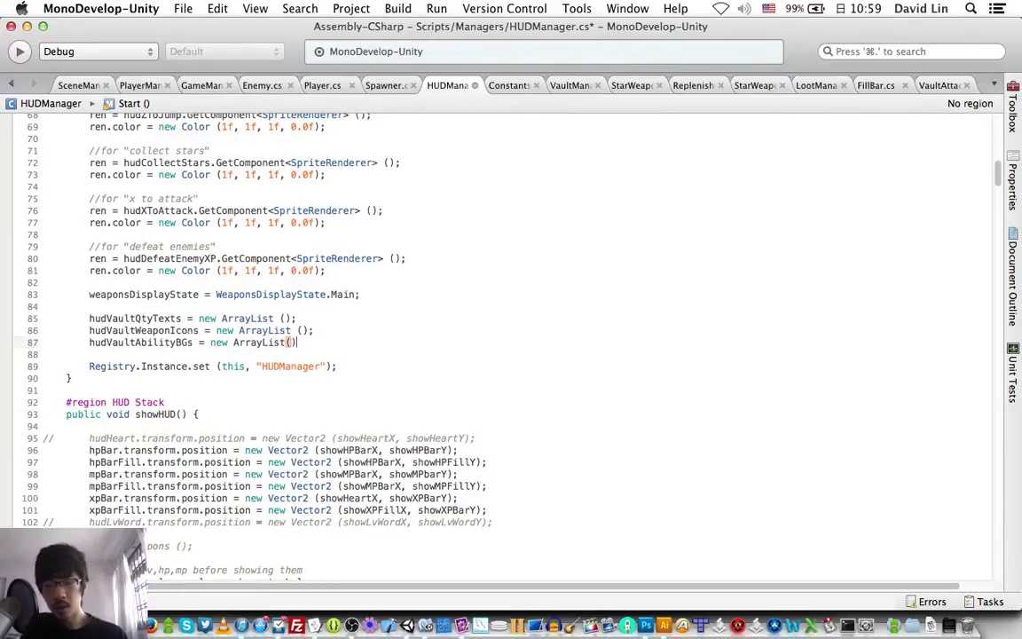
type(";")
key("super+s")
double_click(171, 343)
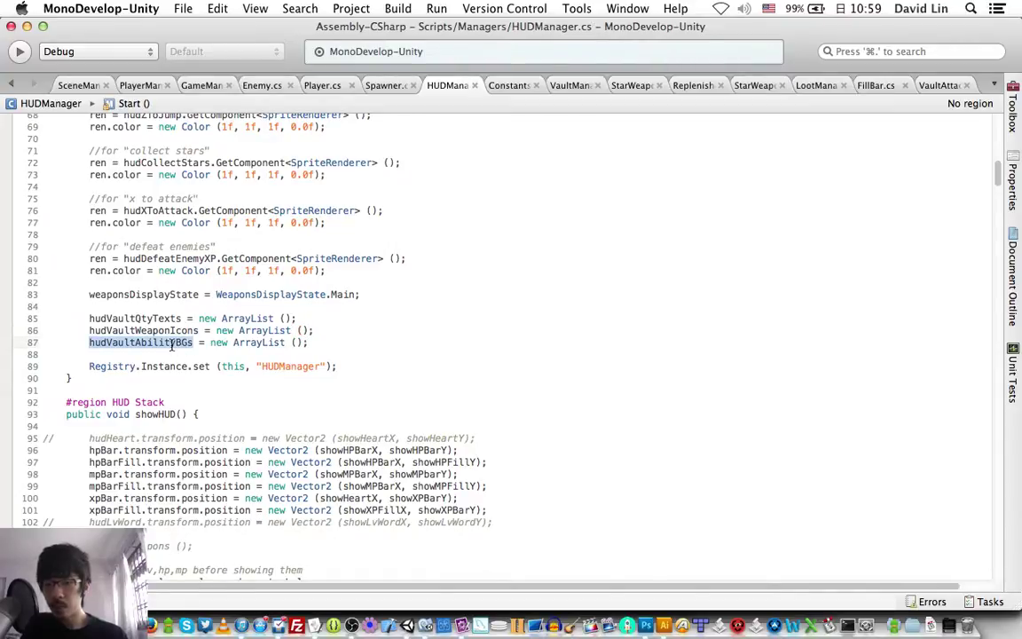